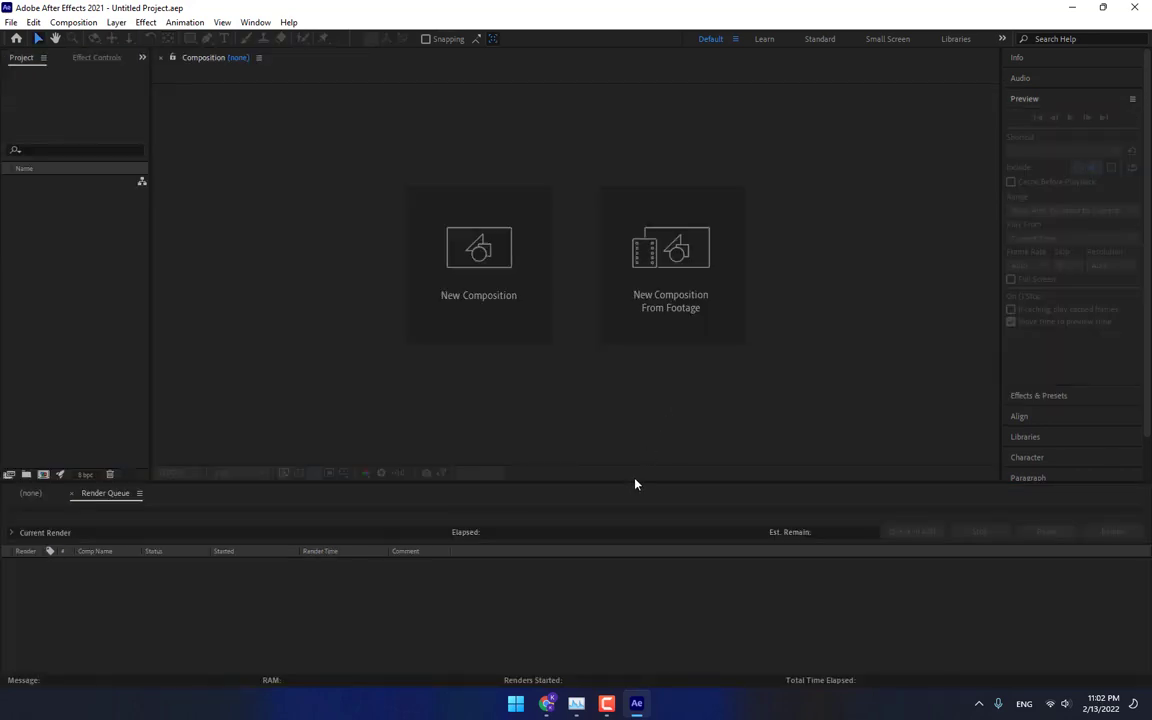
Create a new composition named "Mani Comp" with the HDV/HDTV 720 29.97 preset.
left_click(450, 266)
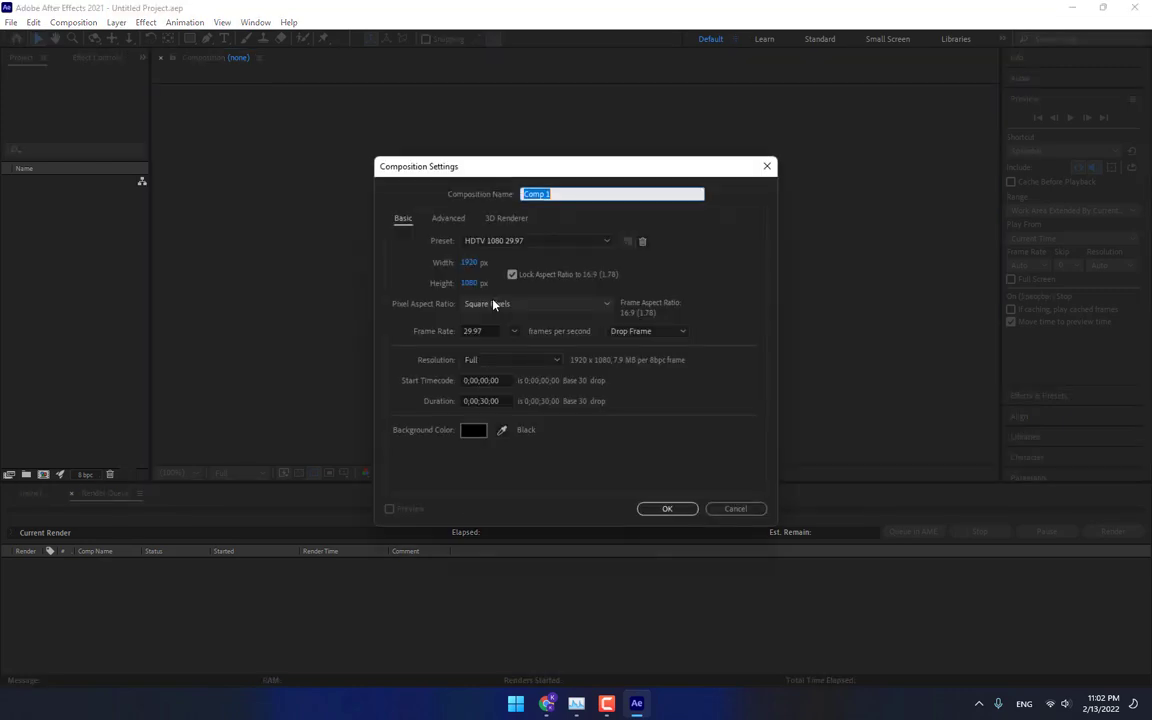
left_click(606, 703)
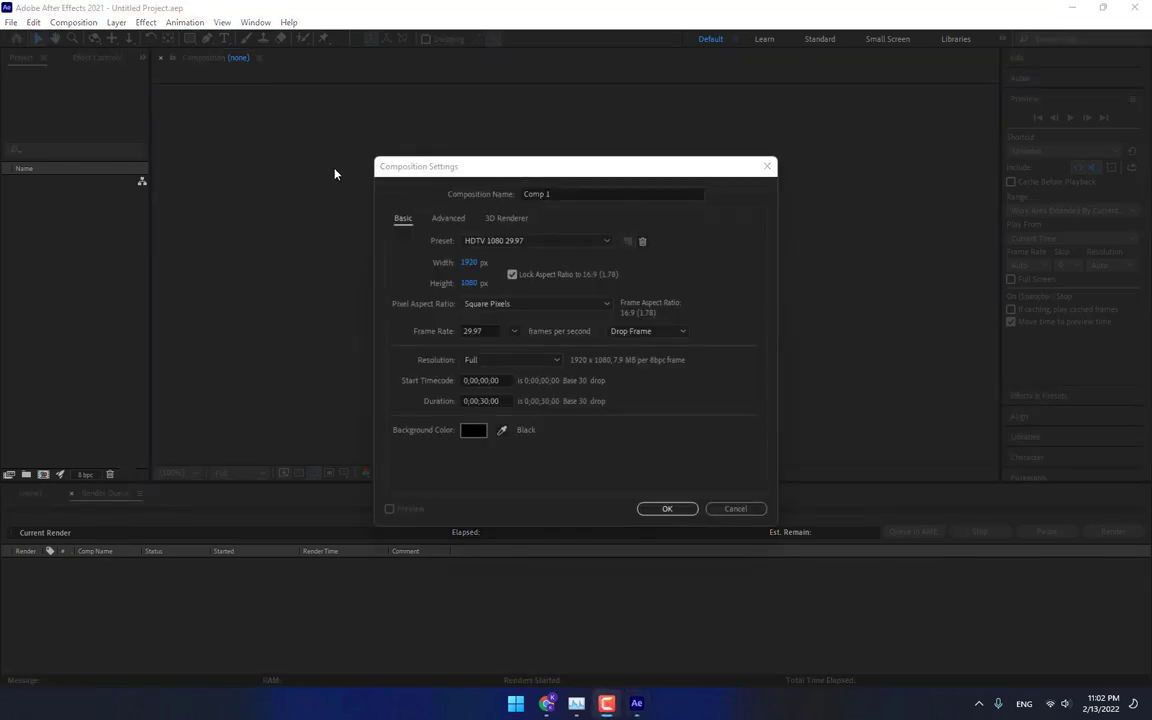
left_click(598, 190)
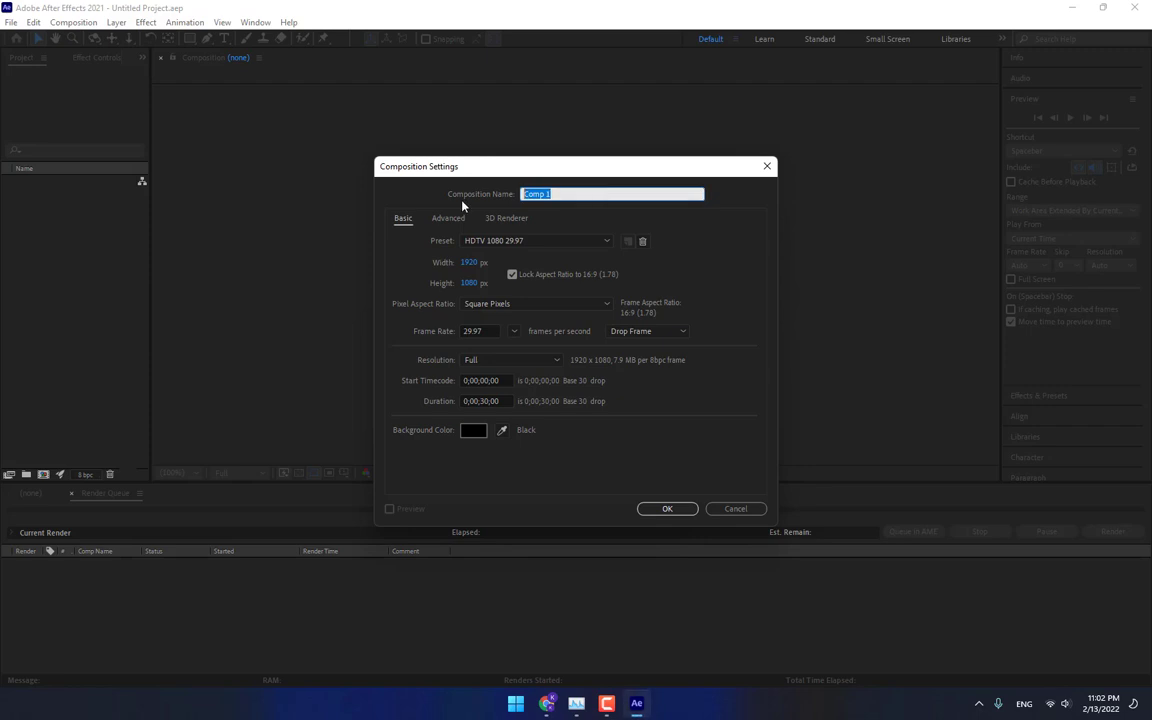
type("Mani Comp")
left_click(548, 240)
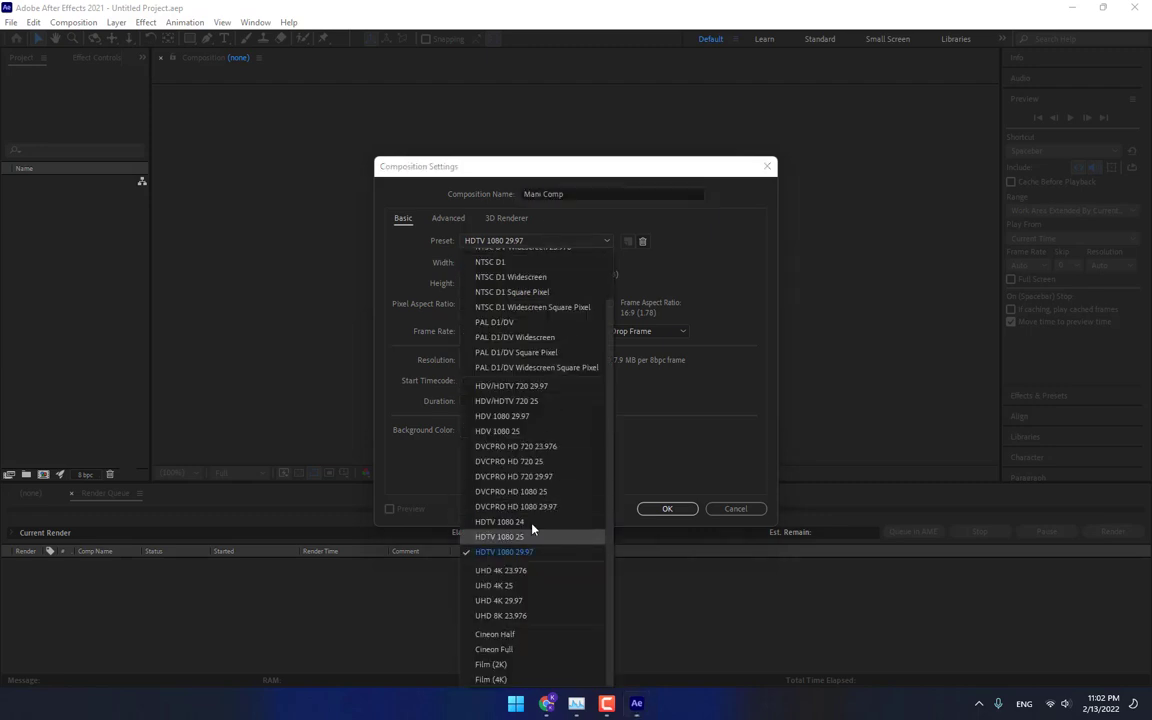
left_click(517, 390)
Set the composition duration to 0;00;05;00 and confirm the settings.
left_click(490, 401)
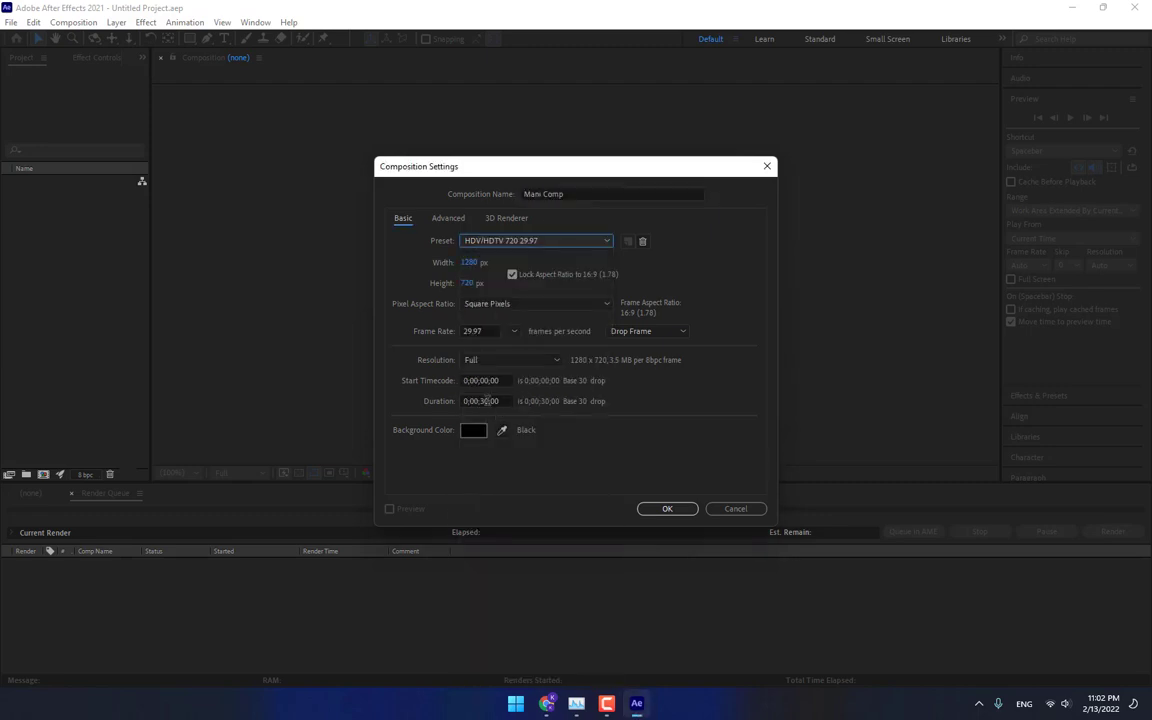
key("BackSpace")
key("BackSpace")
type("05")
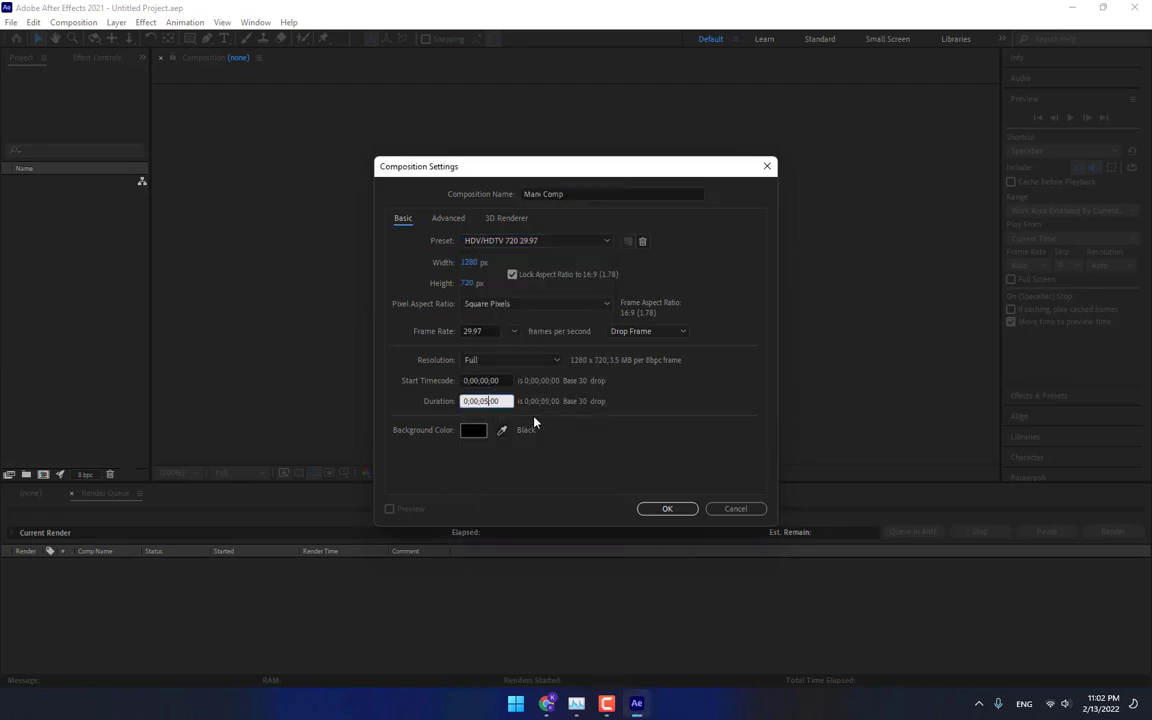
key("Return")
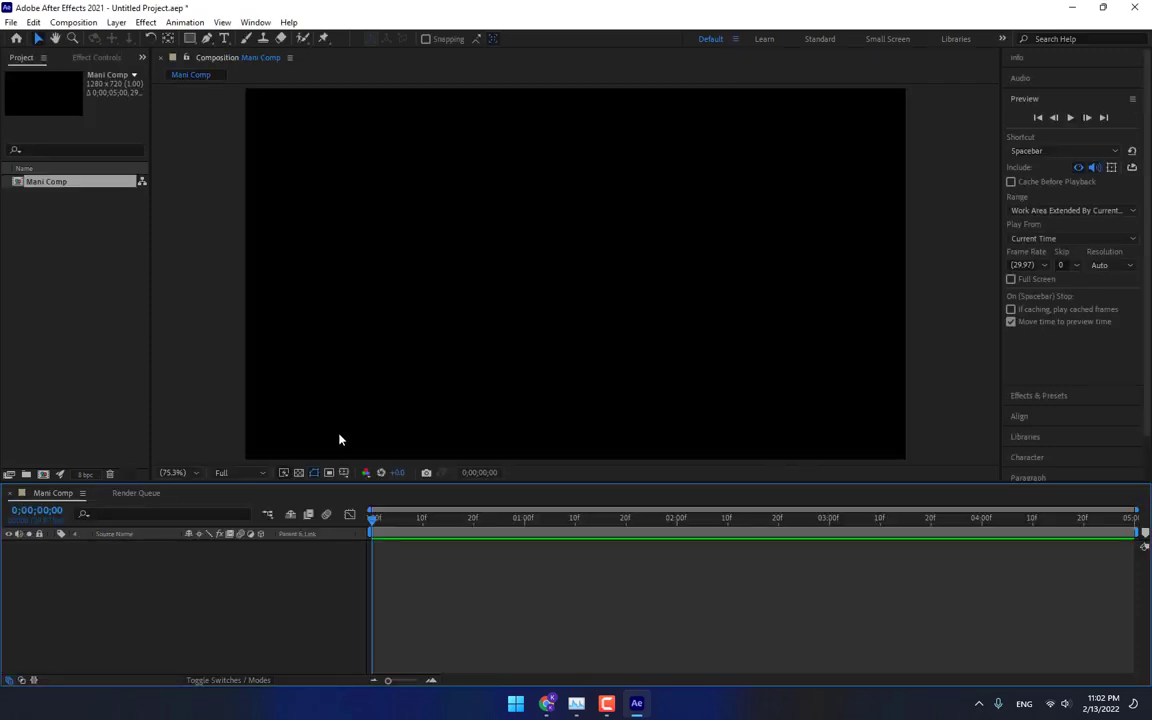
Turn on title/action safe guides and rulers in the composition viewer, with magnification set to Fit.
left_click(343, 473)
left_click(382, 489)
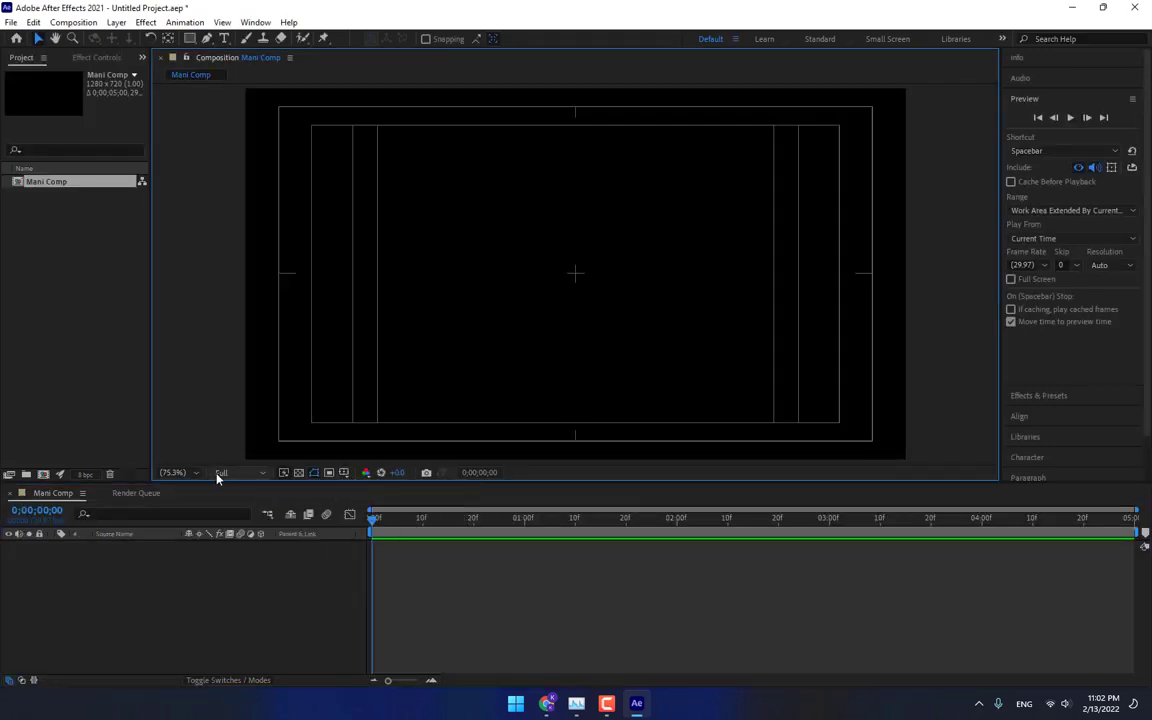
left_click(175, 472)
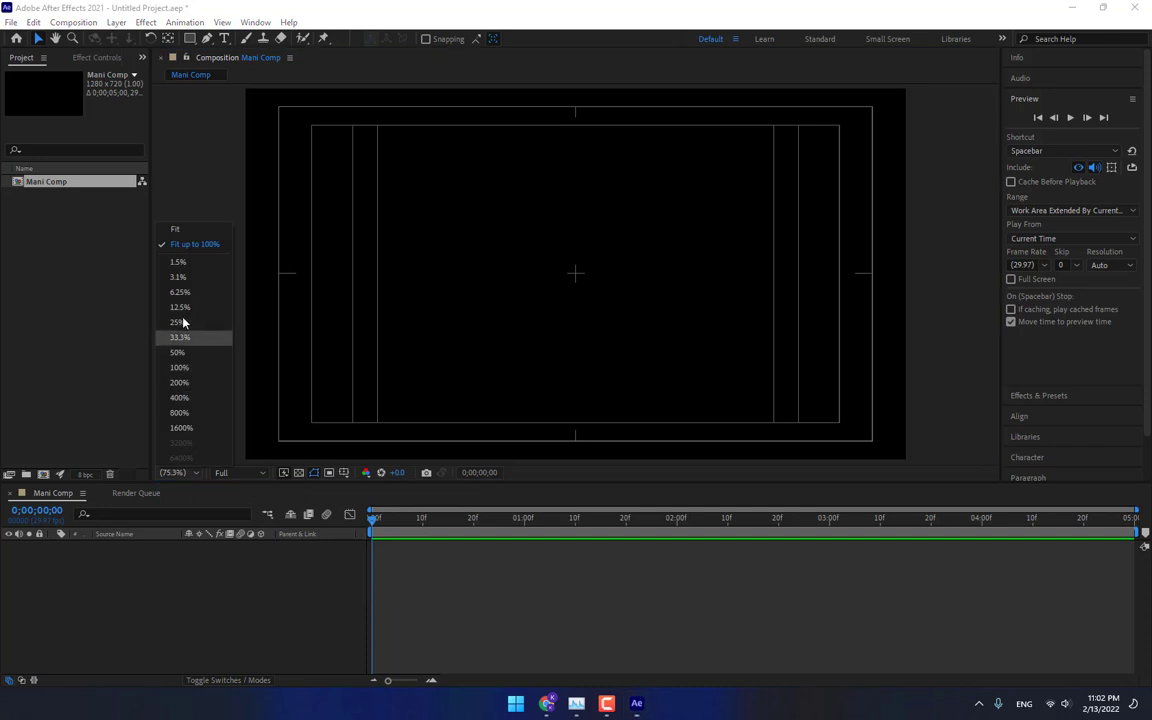
left_click(180, 231)
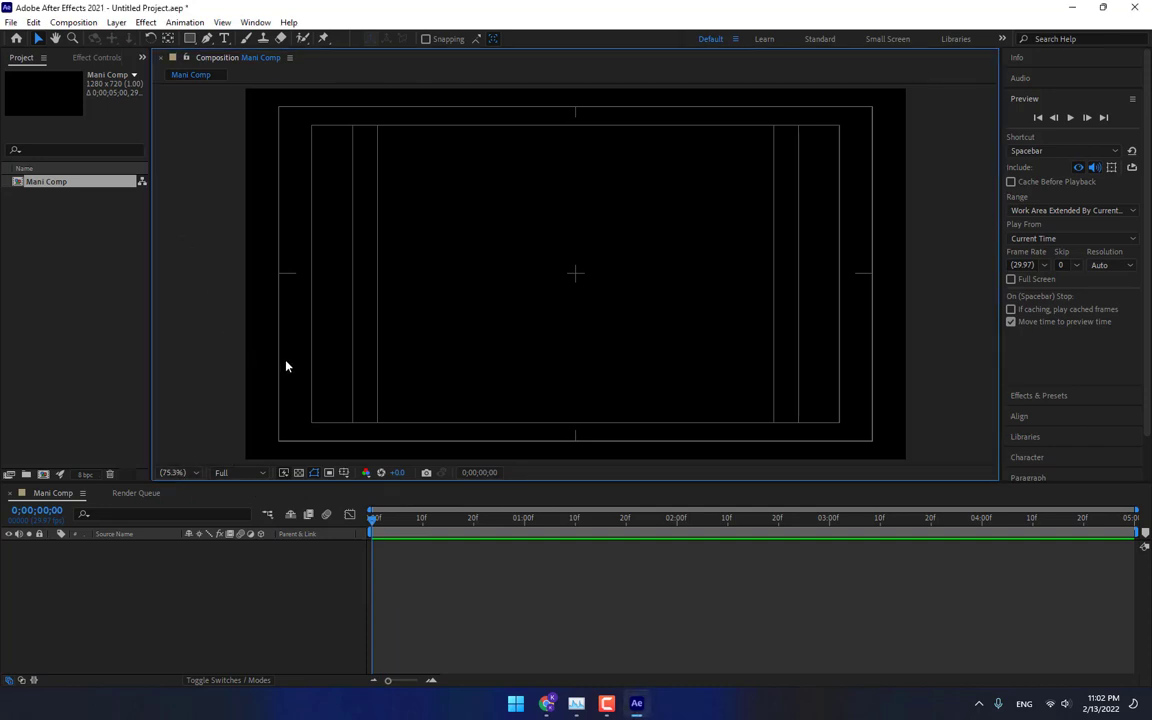
key("ctrl+r")
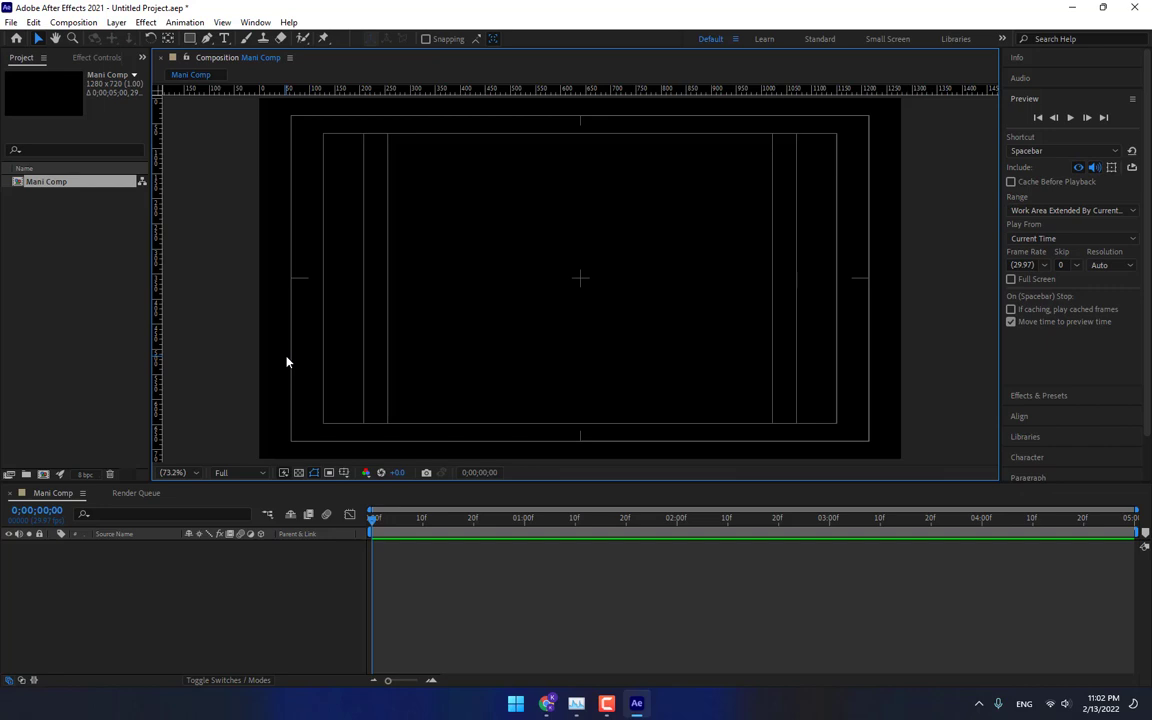
Create a new solid layer named "Watch".
left_click(272, 580)
key("ctrl+y")
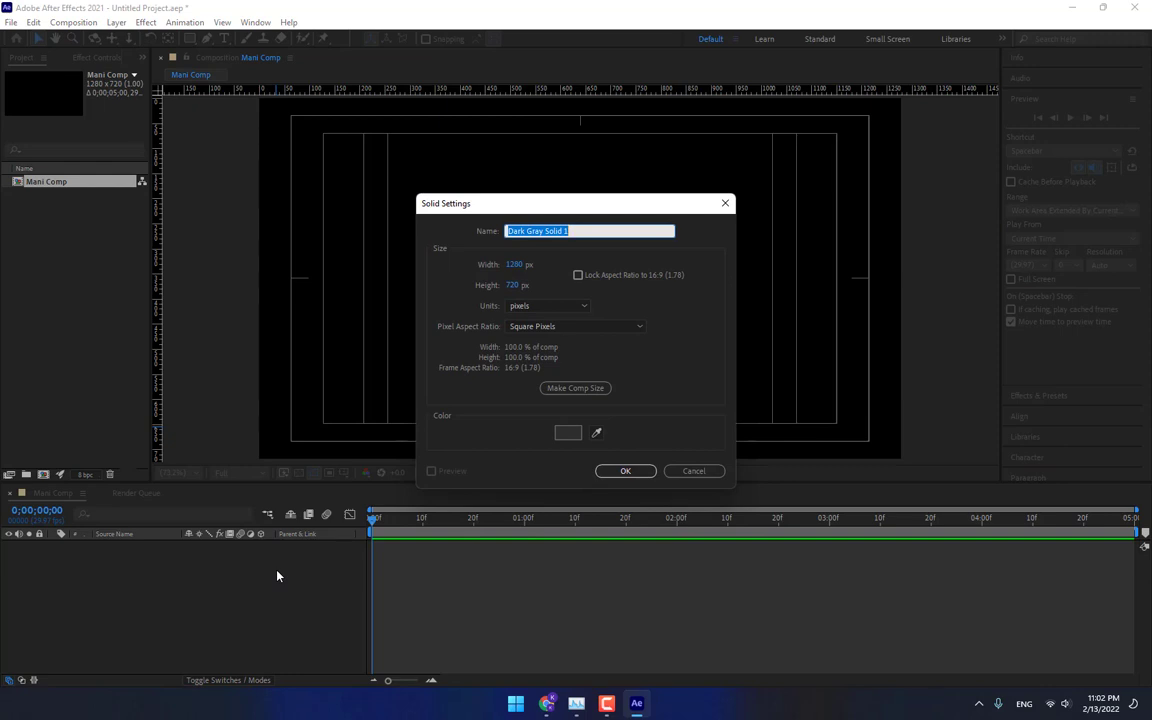
type("Watch")
key("Return")
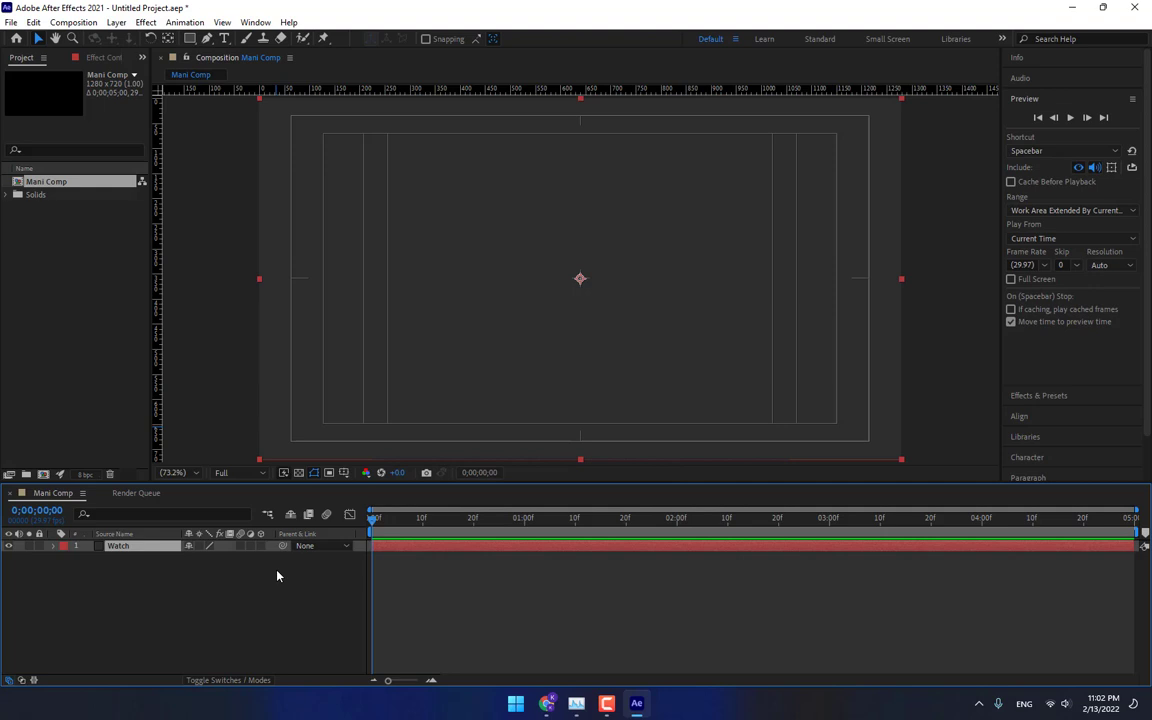
Apply the Video Copilot Element effect to the Watch solid.
left_click(145, 22)
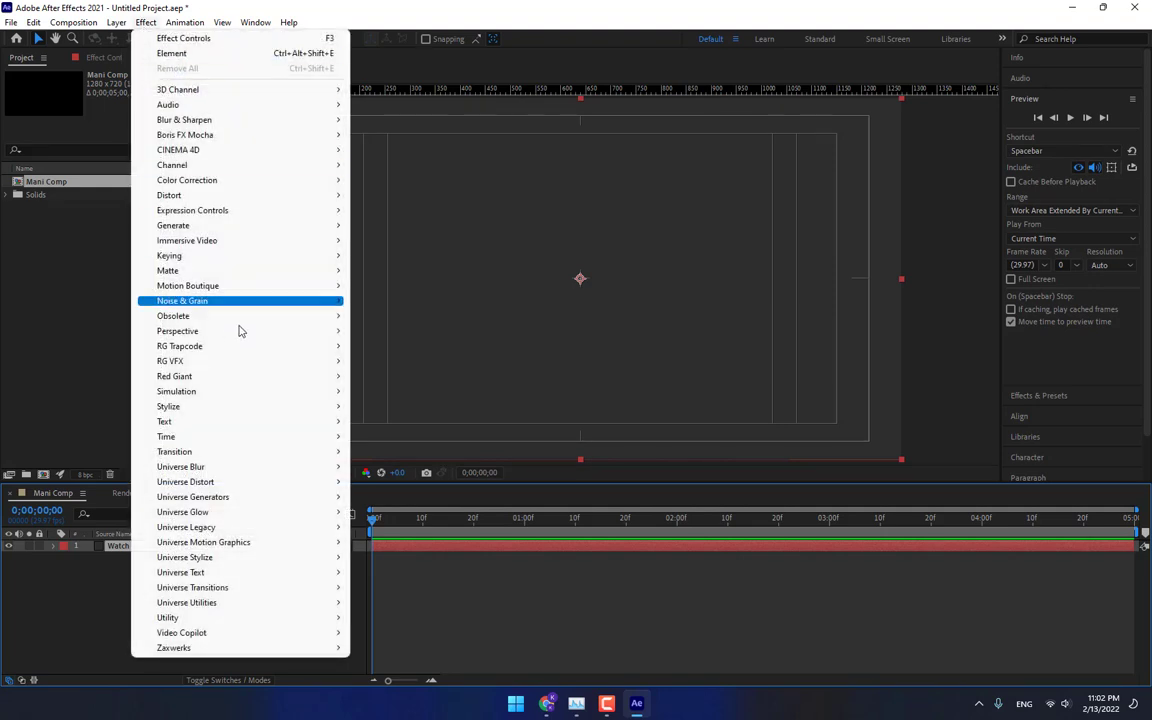
mouse_move(221, 636)
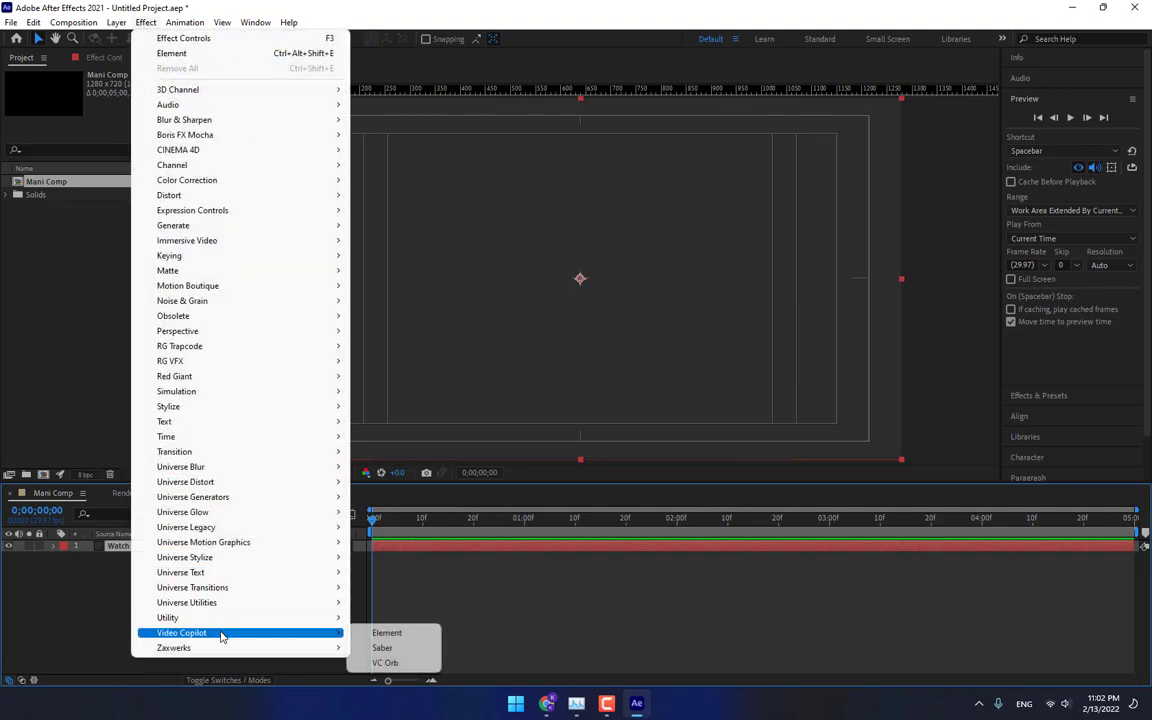
left_click(393, 634)
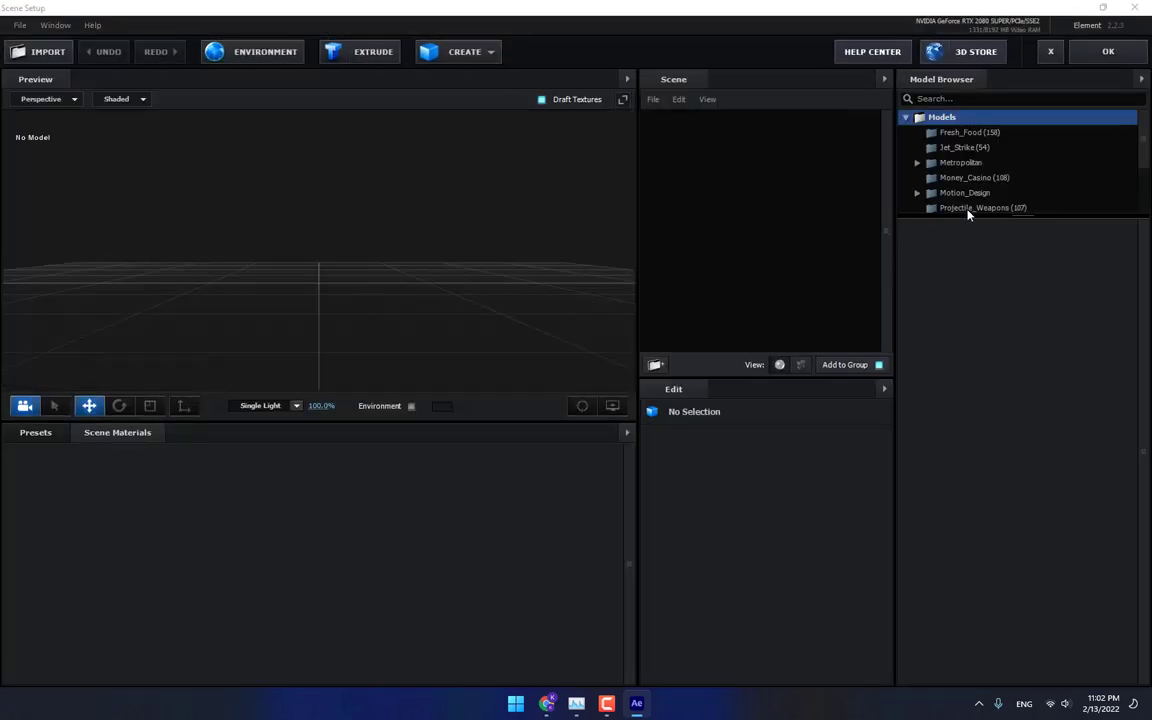
Add the watch model from the Starter_Pack_Physical folder to the Element scene.
scroll(985, 147, "down", 3)
left_click(990, 190)
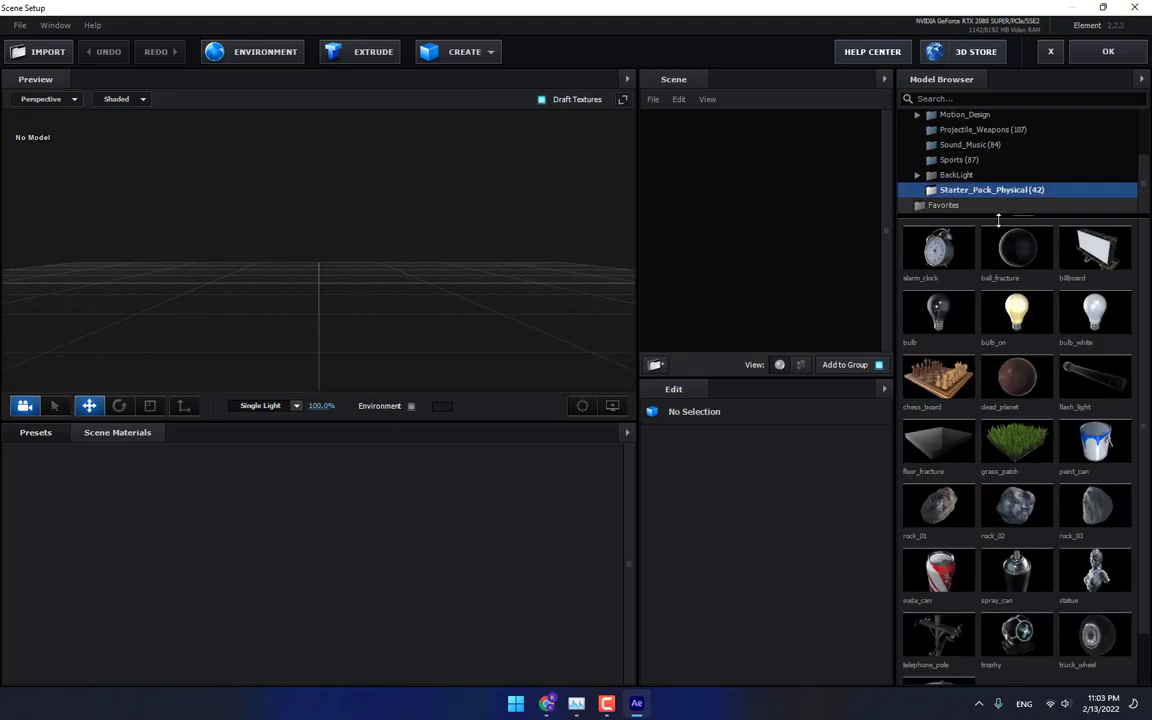
scroll(1010, 580, "down", 1)
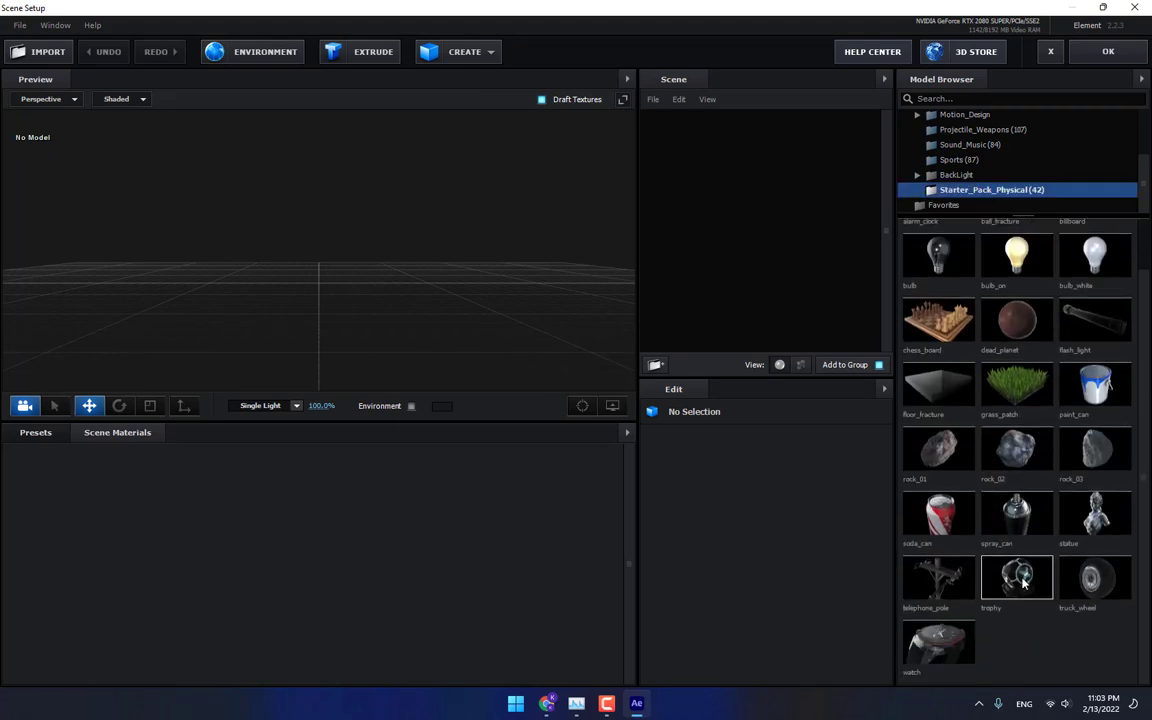
left_click(938, 645)
Set the scene lighting preset to 360.
left_click_drag(393, 257, 494, 290)
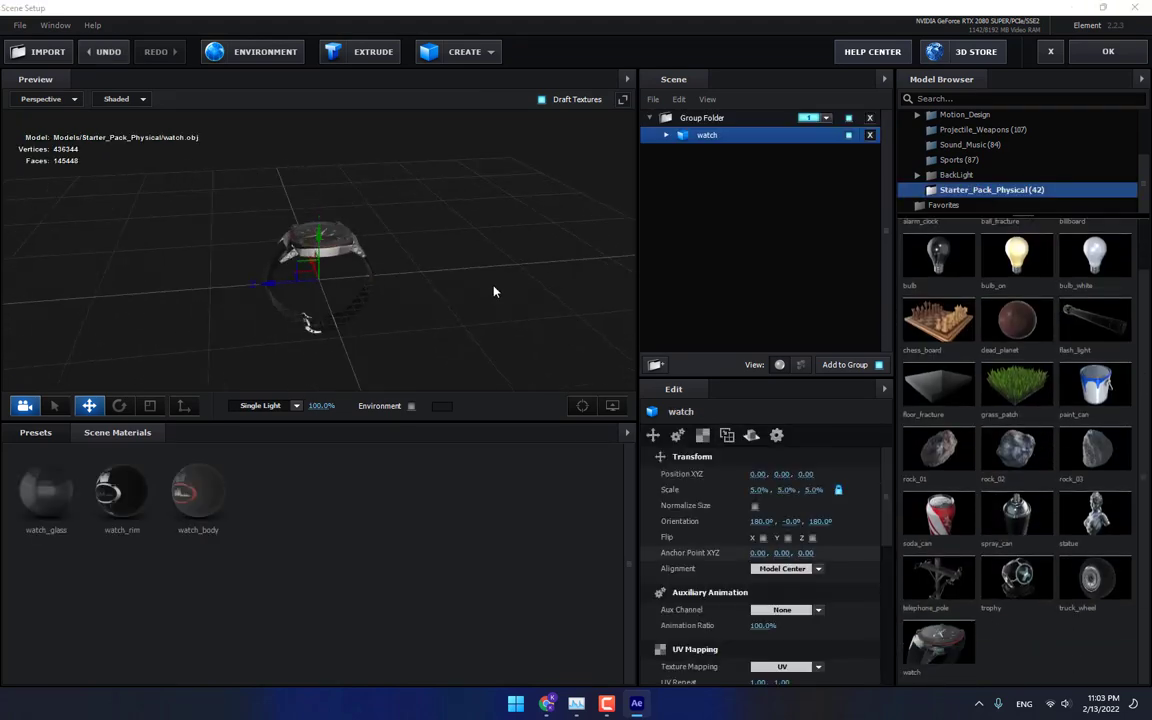
scroll(333, 263, "up", 2)
left_click(272, 404)
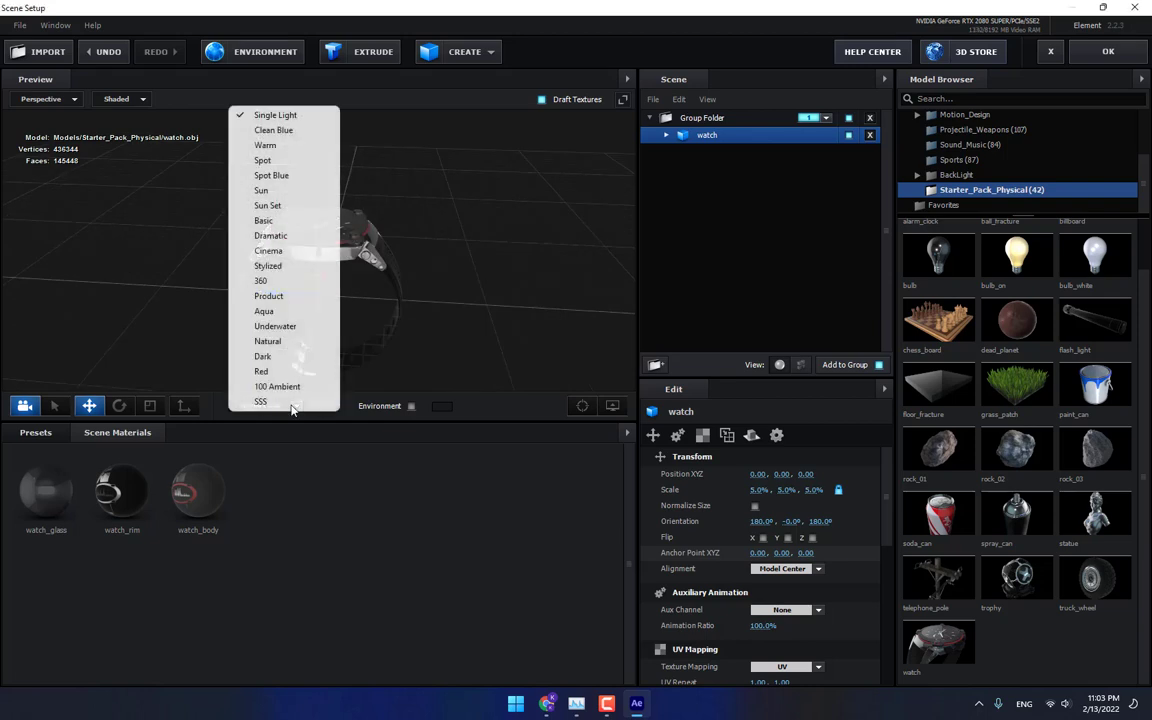
left_click(265, 263)
Set the environment texture to Basic_2K_08 from the VideoCopilot Materials Environment Basic_2K folder.
left_click_drag(337, 297, 371, 160)
scroll(303, 234, "up", 4)
left_click(262, 56)
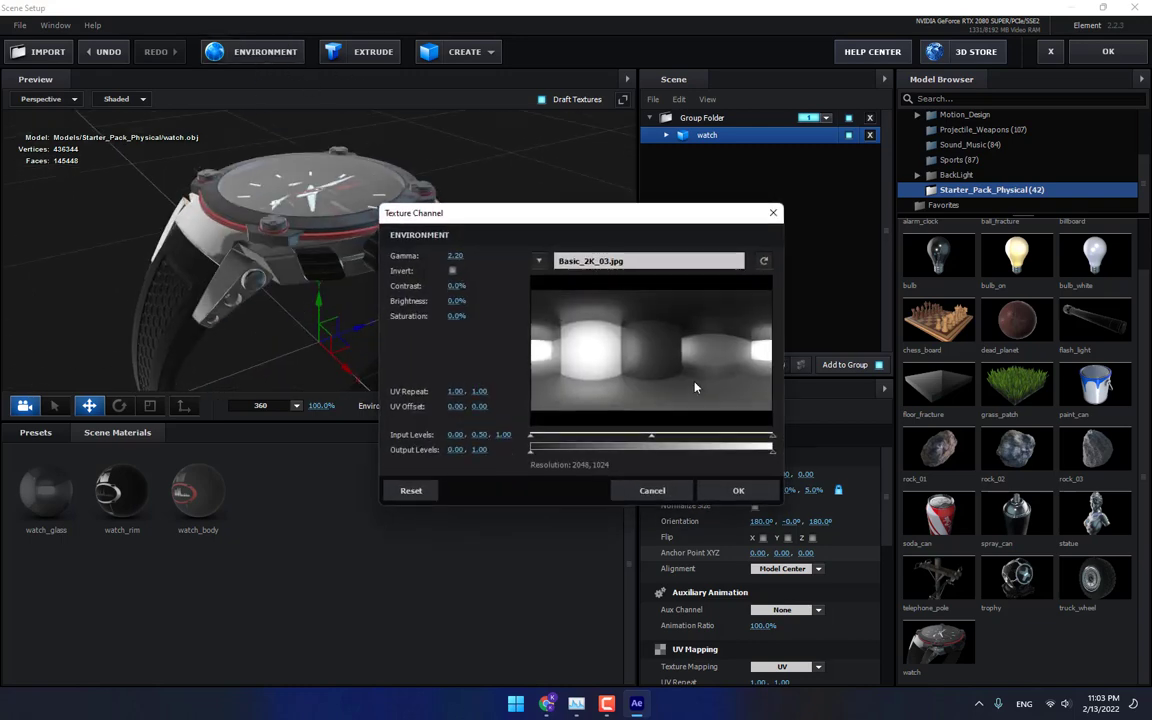
left_click(616, 264)
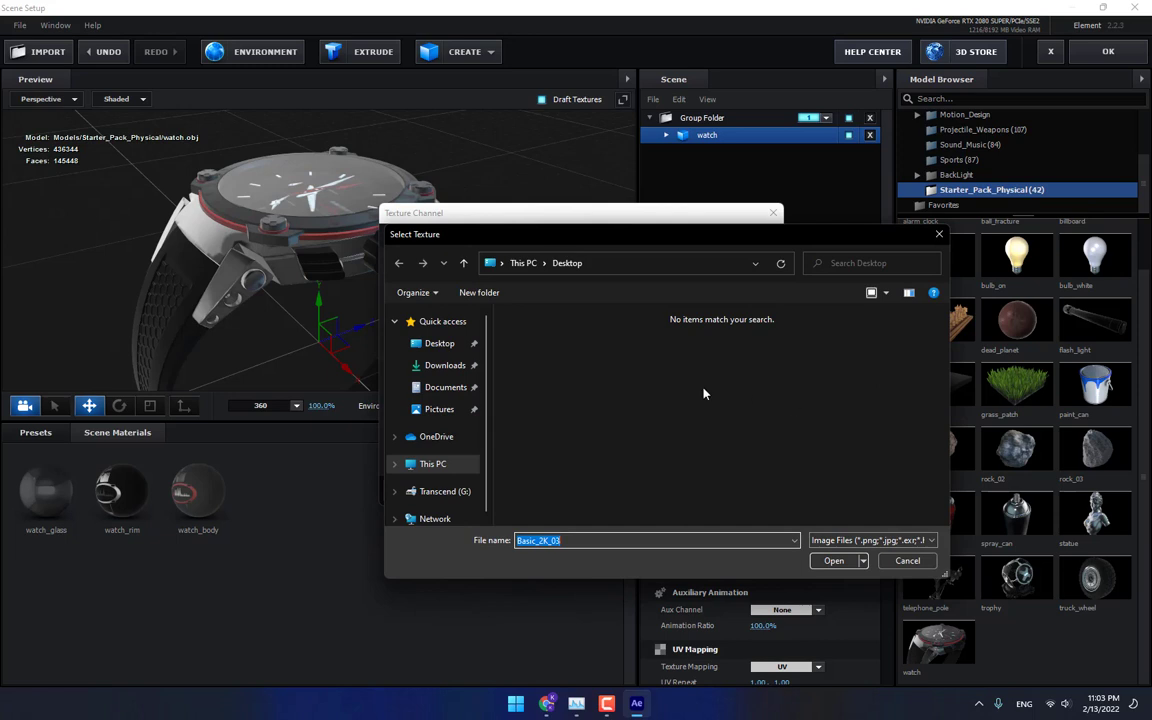
left_click(440, 387)
scroll(620, 470, "down", 1)
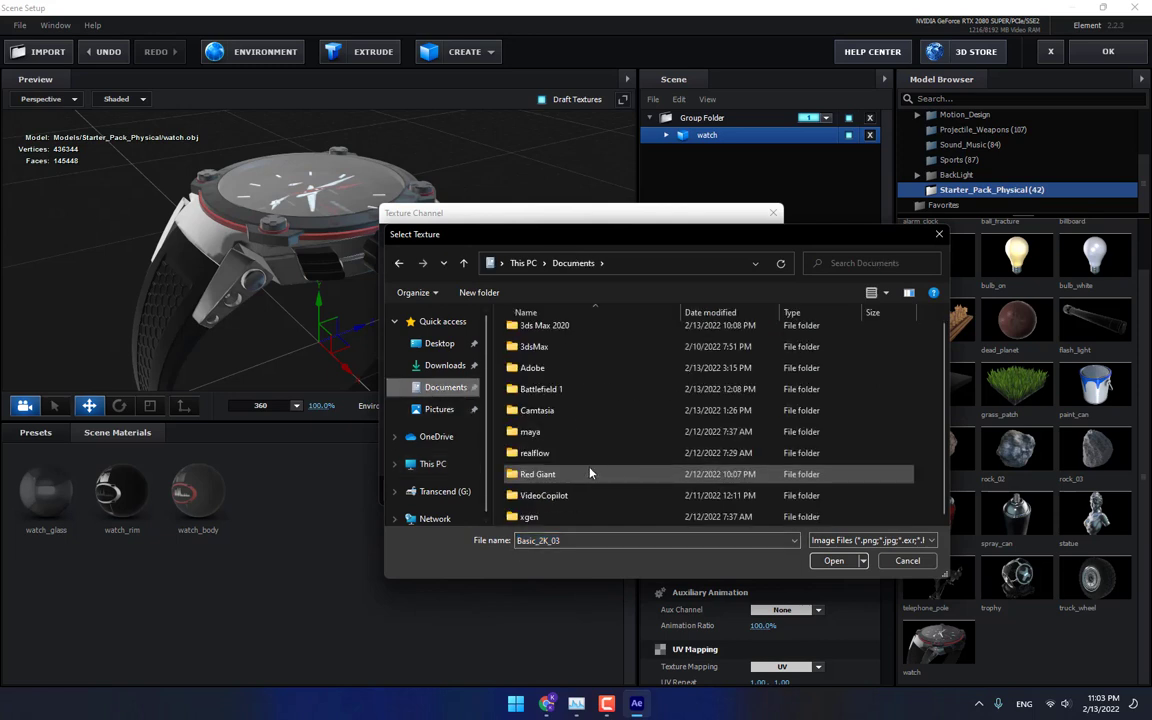
double_click(543, 495)
double_click(541, 355)
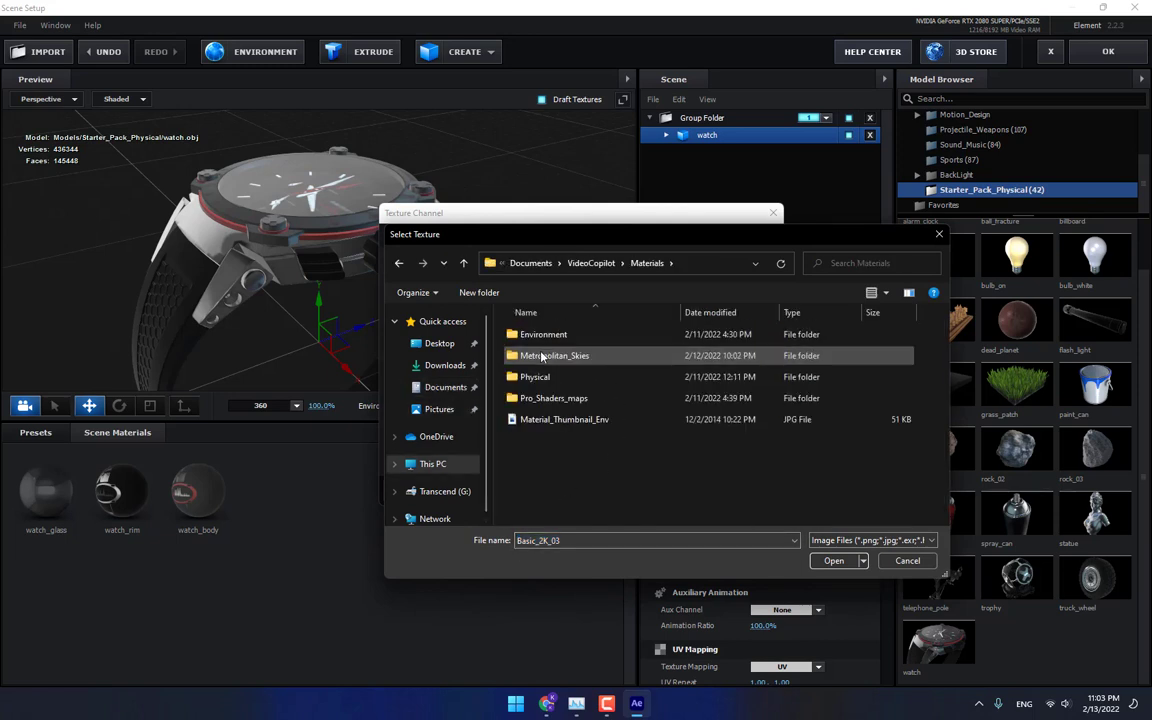
double_click(543, 334)
double_click(541, 355)
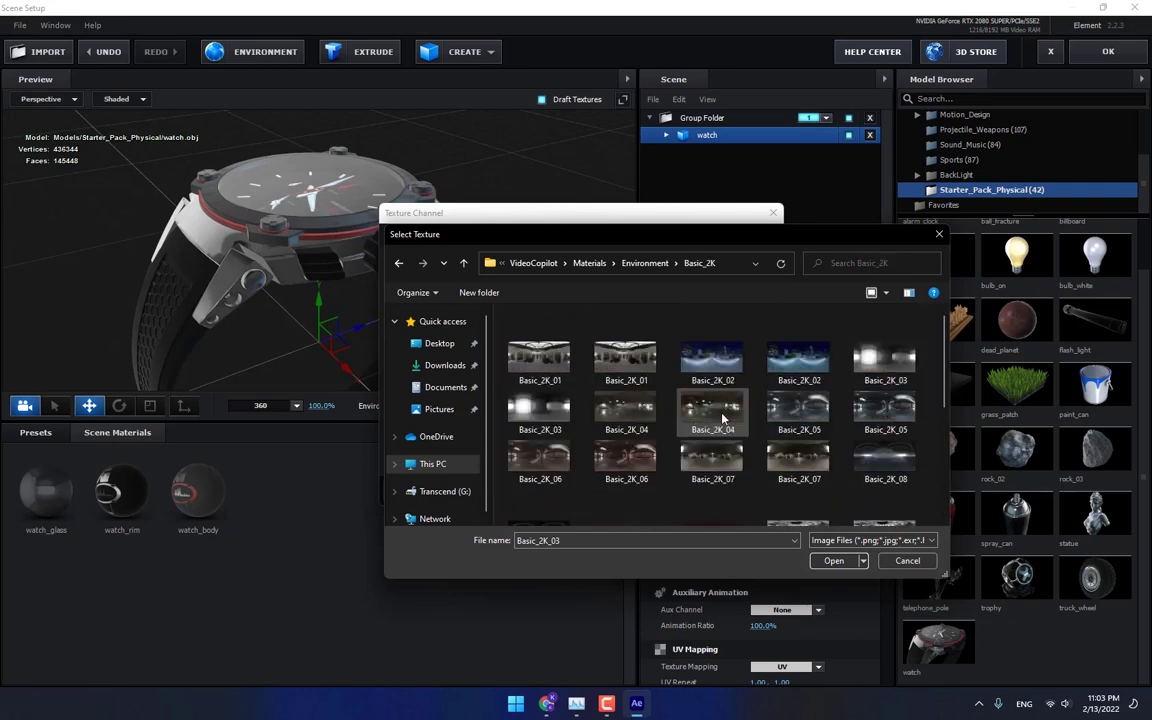
double_click(897, 465)
left_click(746, 491)
Replace the environment texture with Basic_2K_13.
left_click_drag(520, 296, 485, 300)
left_click(265, 52)
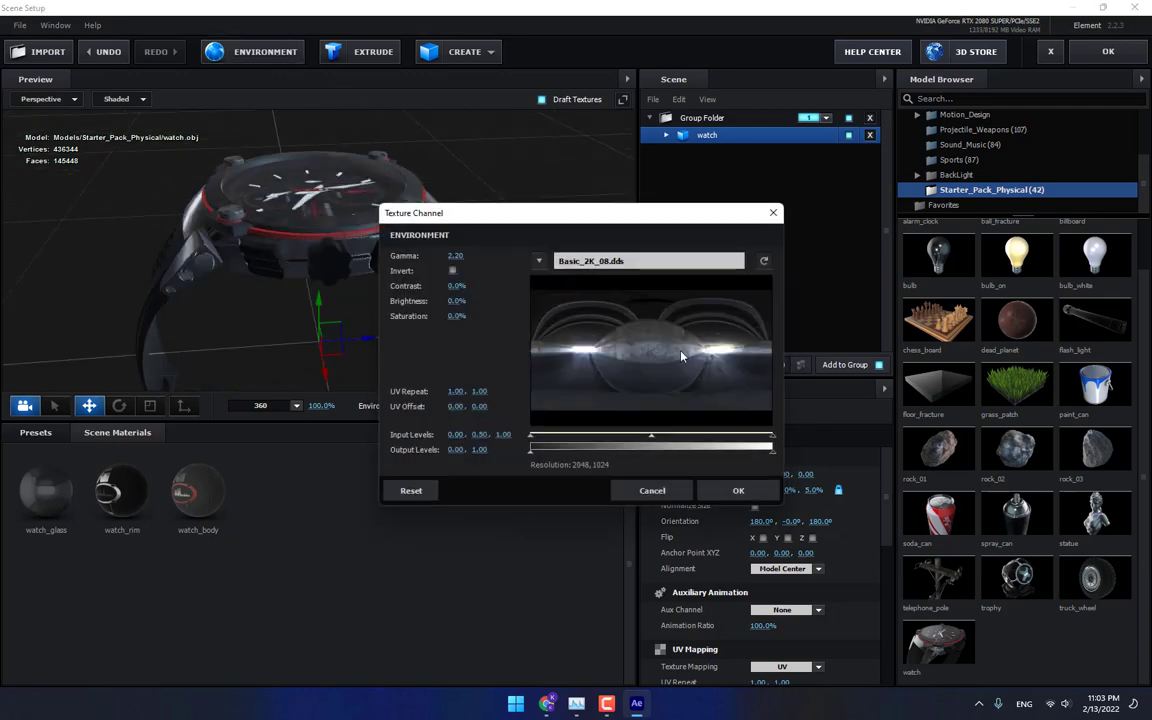
left_click(716, 334)
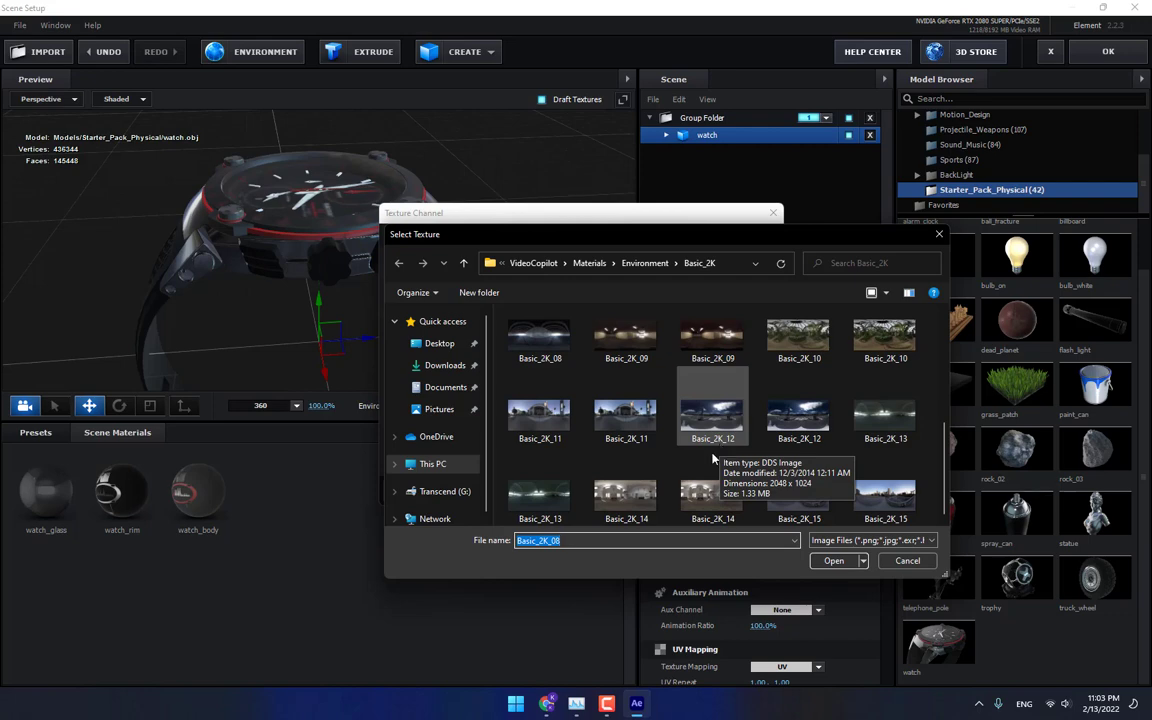
scroll(886, 432, "down", 1)
double_click(540, 498)
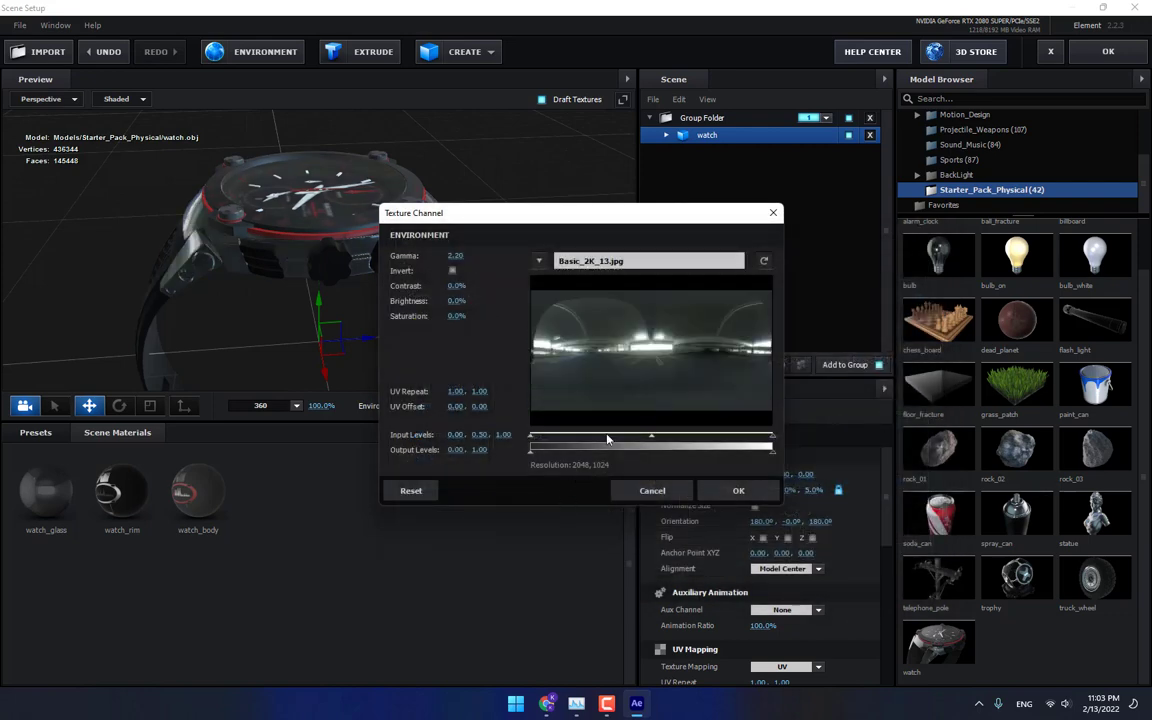
Replace the environment texture with Basic_2K_05 and confirm.
left_click(652, 265)
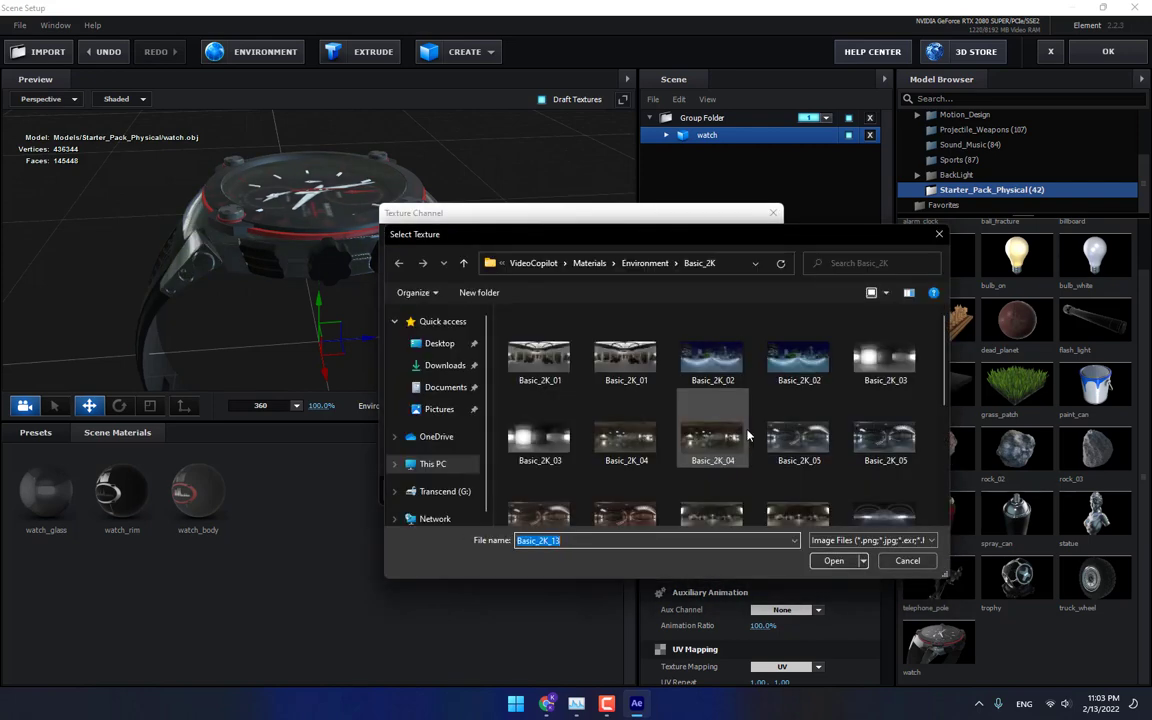
double_click(808, 440)
left_click(742, 488)
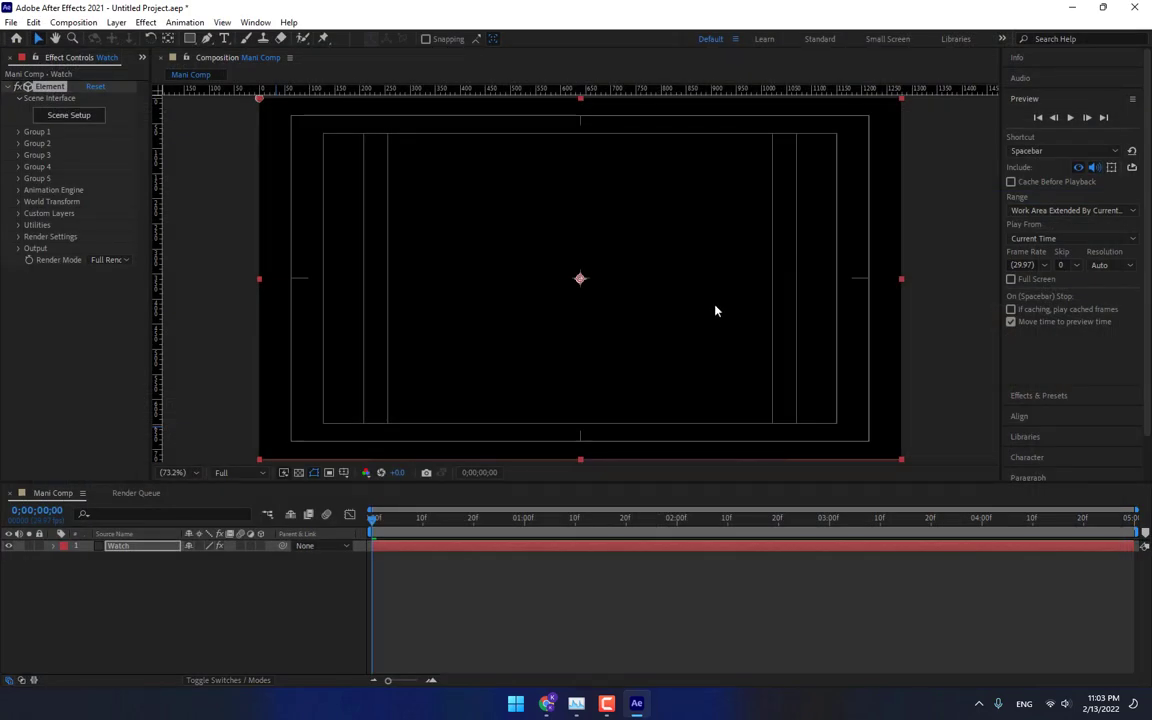
Add a new camera layer using the 24mm preset.
right_click(264, 607)
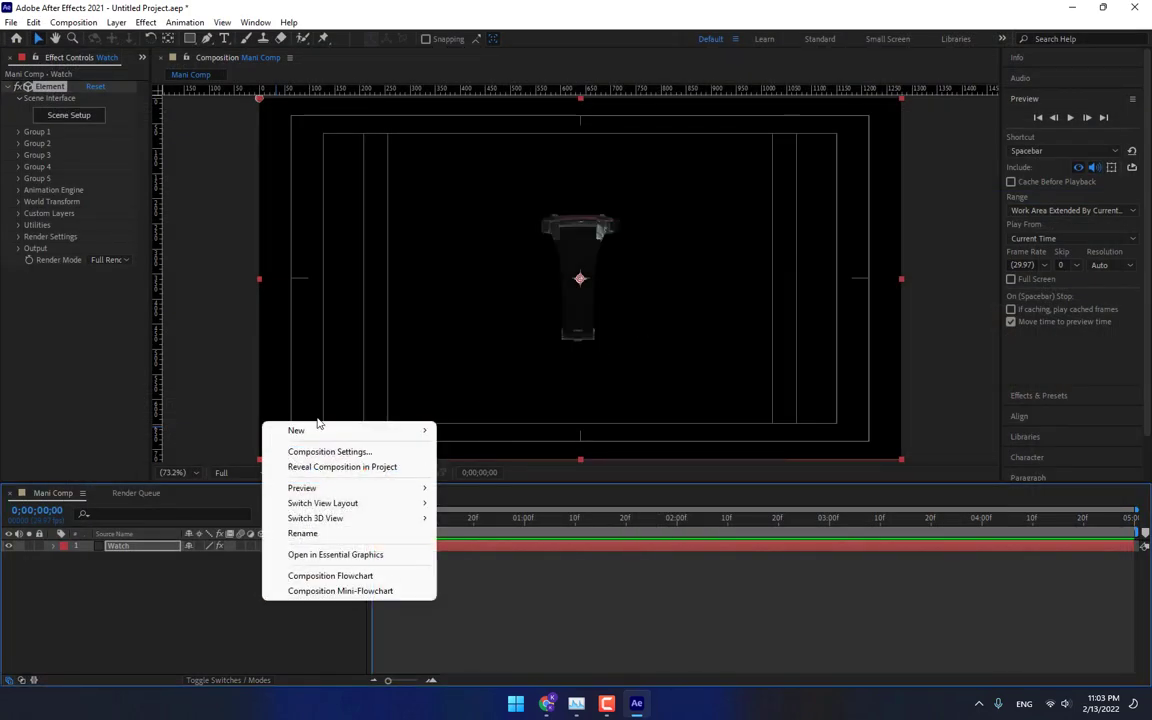
mouse_move(292, 432)
left_click(513, 495)
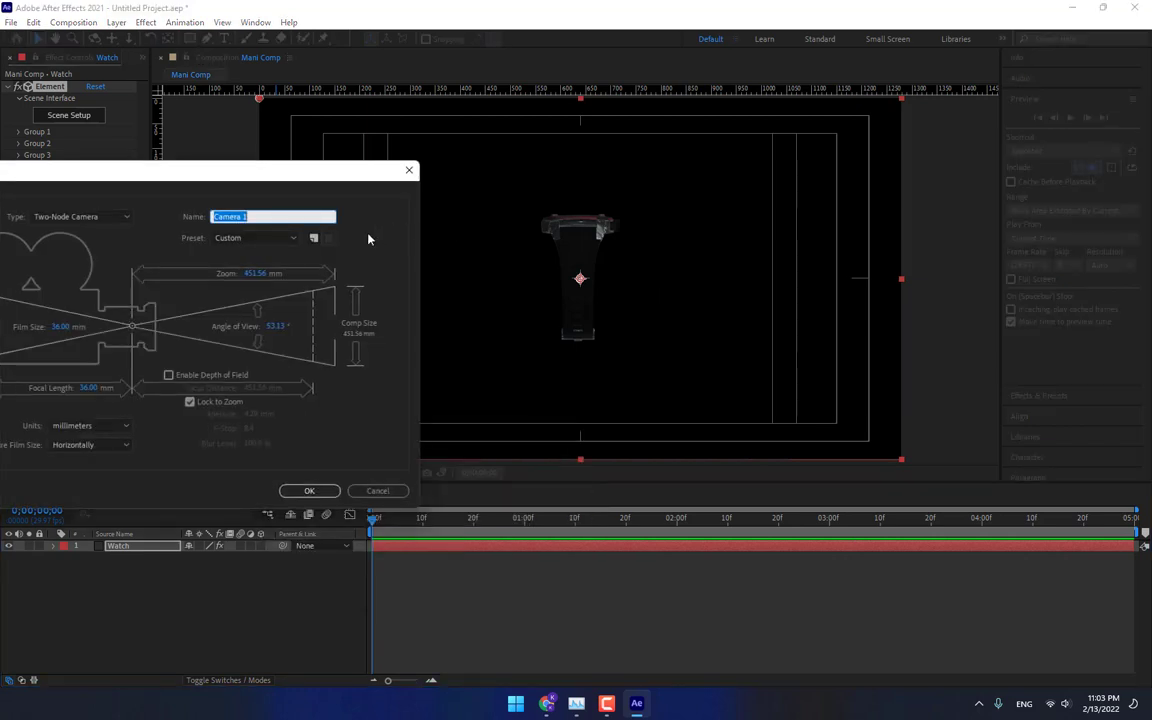
left_click(255, 238)
left_click(243, 310)
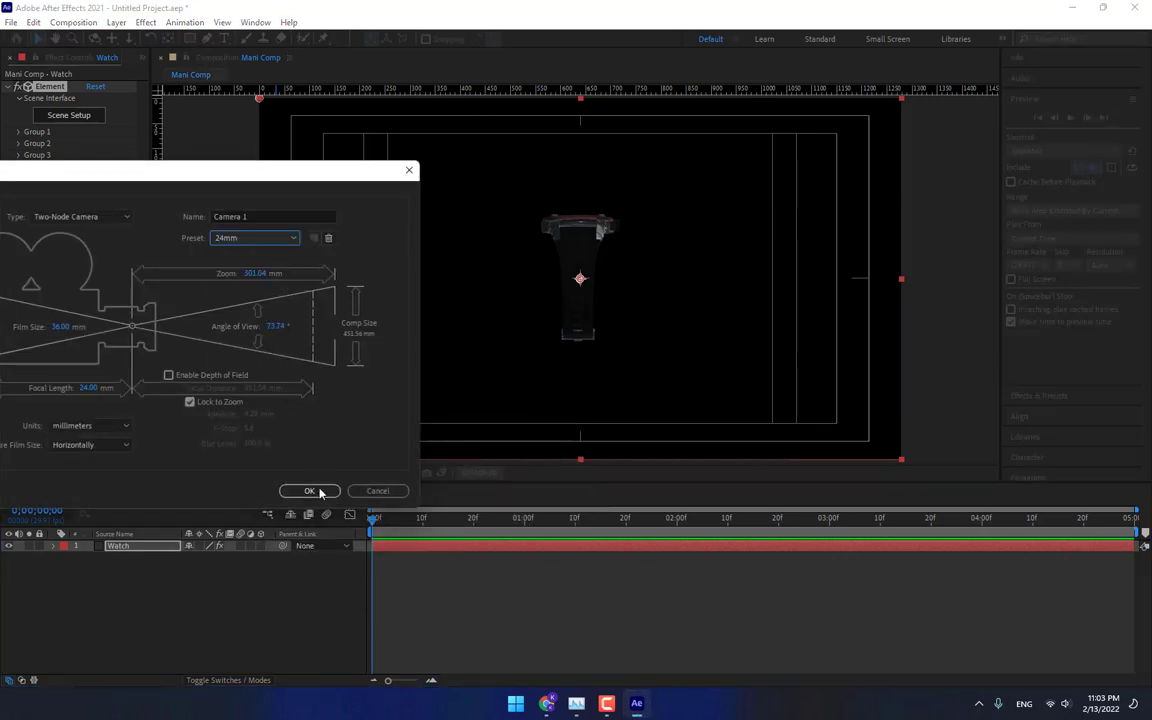
left_click(312, 490)
Rotate the watch's Group 1 to 92° on the Y axis and set its position XY to 640, 487.
left_click(118, 557)
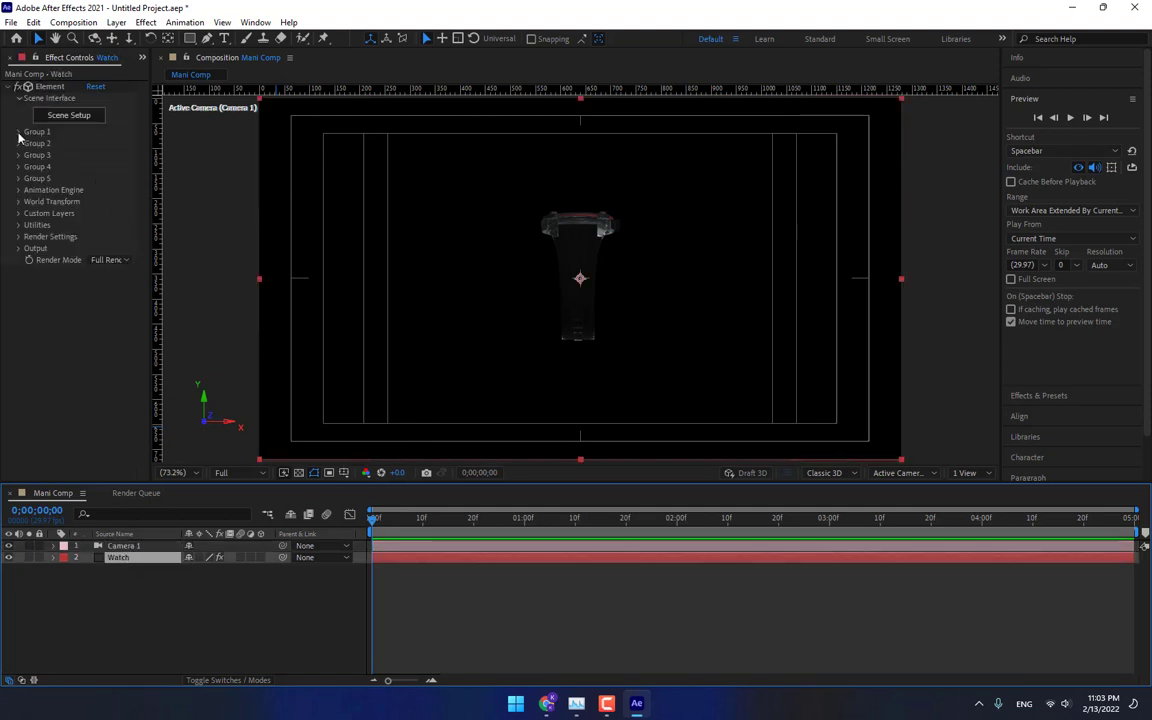
left_click(18, 133)
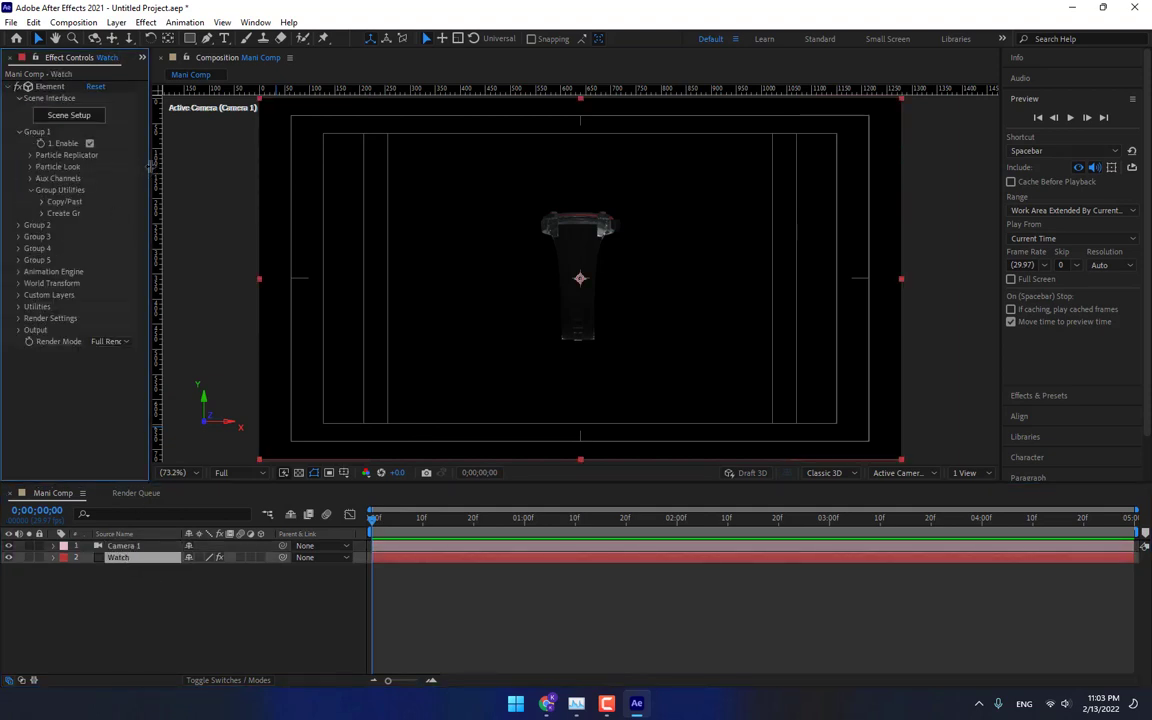
left_click_drag(150, 166, 209, 188)
left_click(30, 156)
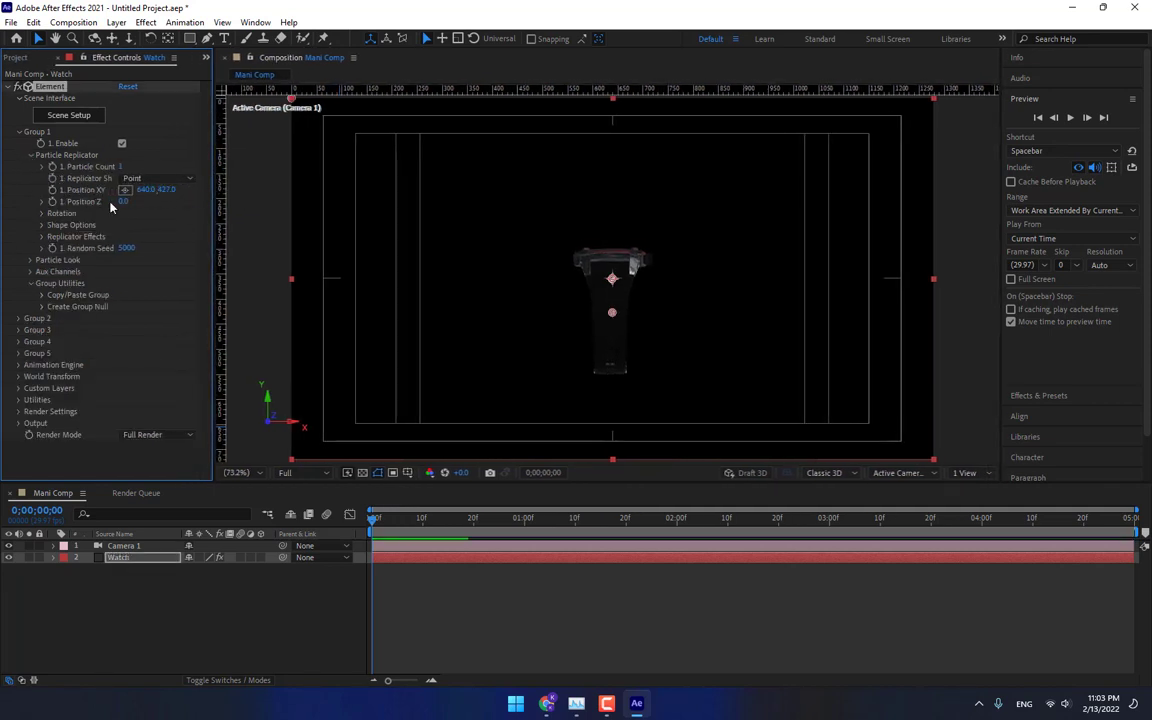
left_click(43, 214)
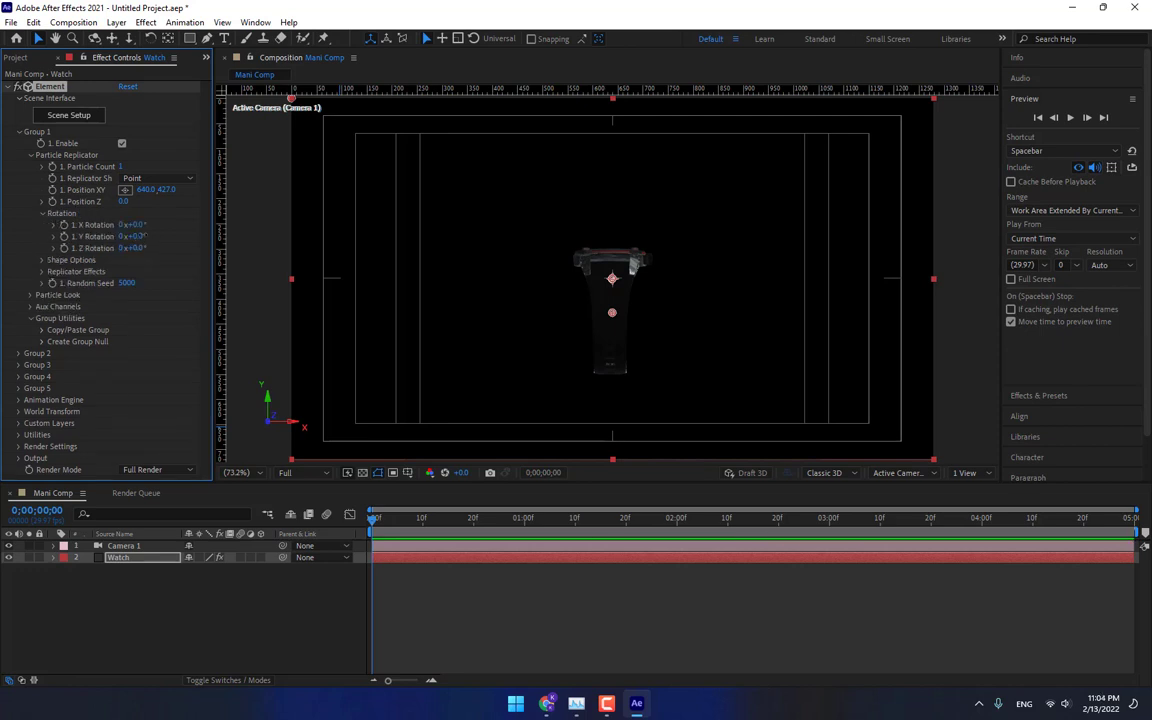
left_click_drag(133, 236, 203, 236)
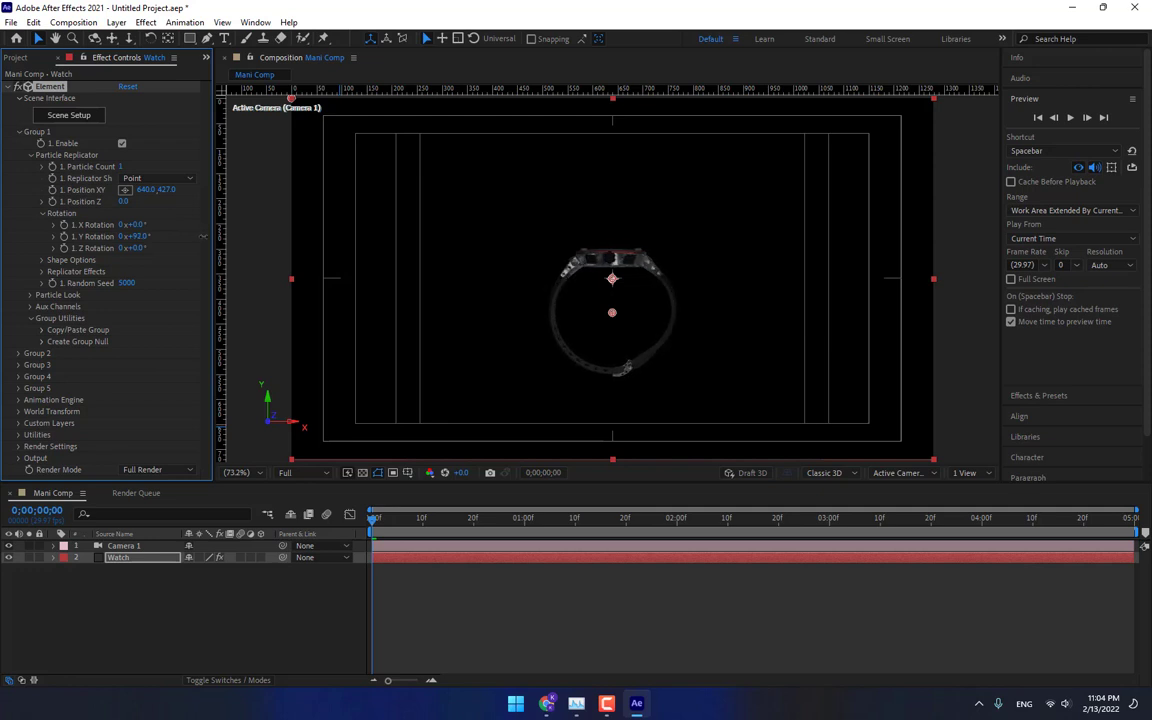
left_click_drag(166, 189, 201, 195)
Orbit the camera around the watch for an angled view, with the current time set to 1 second.
left_click(94, 38)
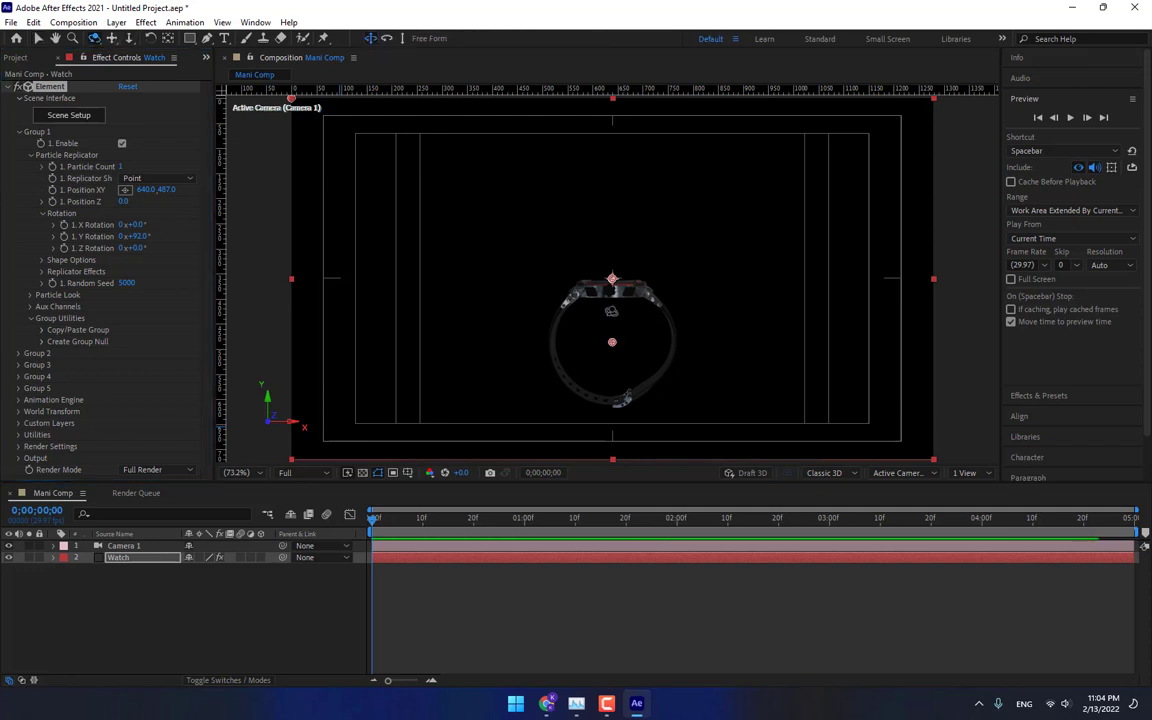
left_click_drag(612, 278, 612, 278)
left_click_drag(612, 349, 469, 428)
left_click(643, 612)
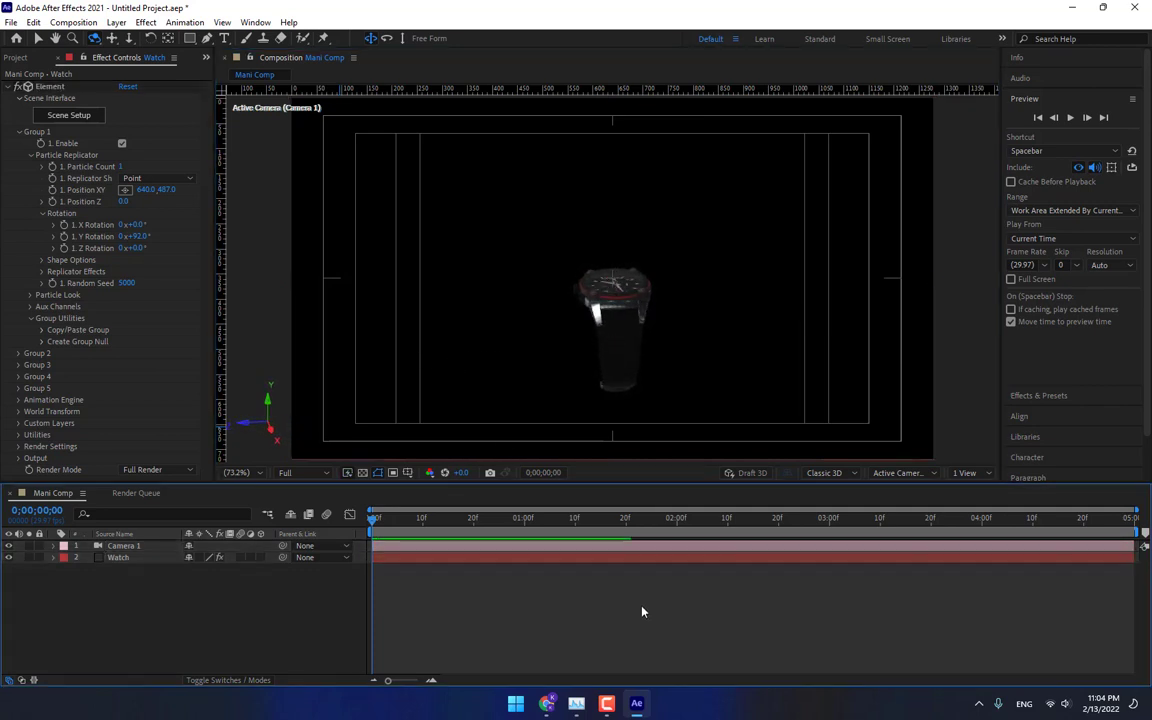
left_click_drag(536, 326, 616, 315)
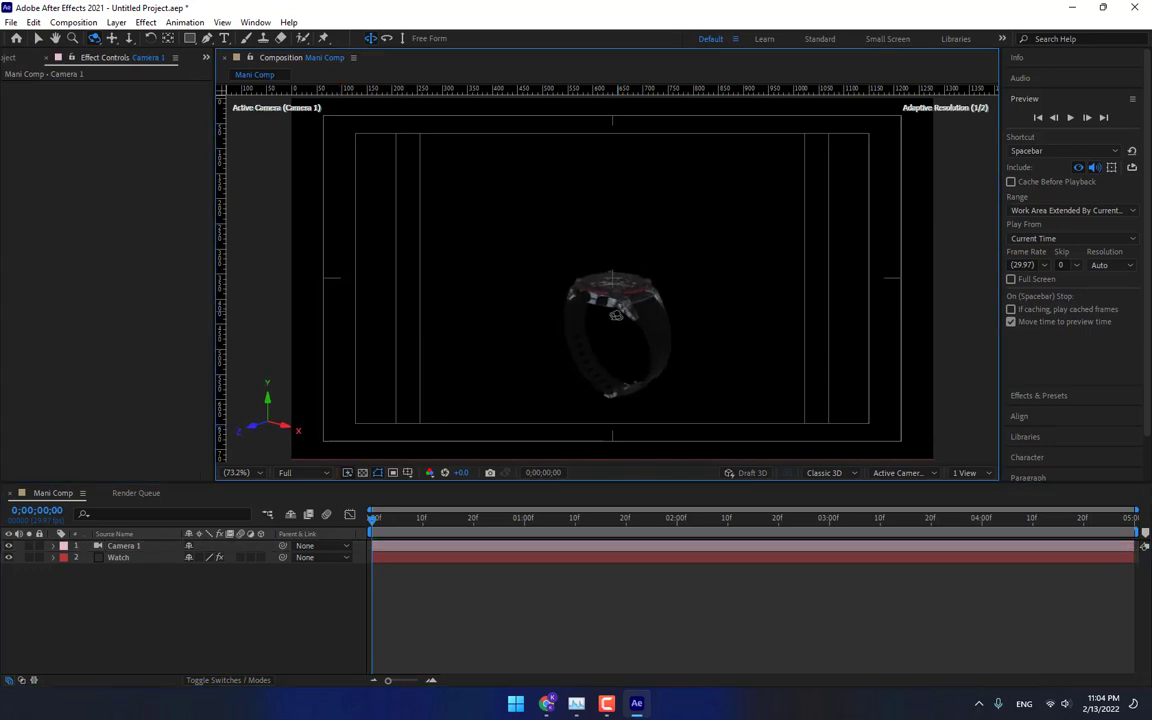
left_click(526, 525)
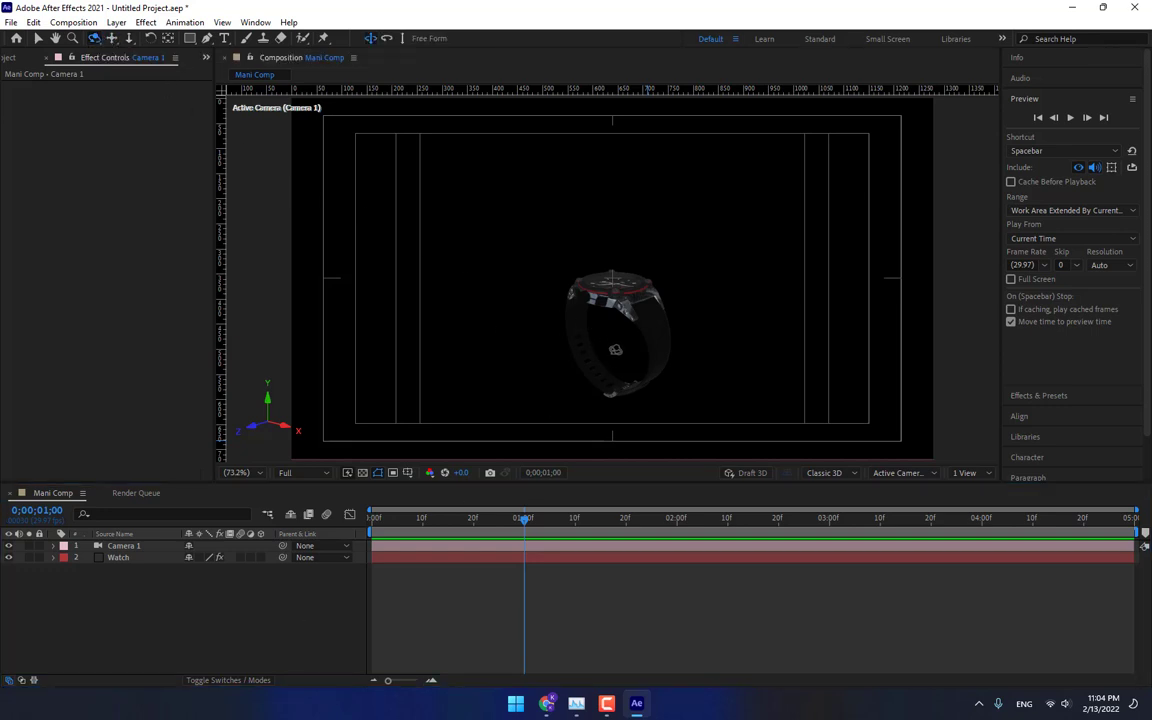
left_click_drag(554, 310, 612, 376)
Set the watch's Group 1 position XY to 640, 540.
left_click(132, 559)
left_click_drag(206, 193, 202, 193)
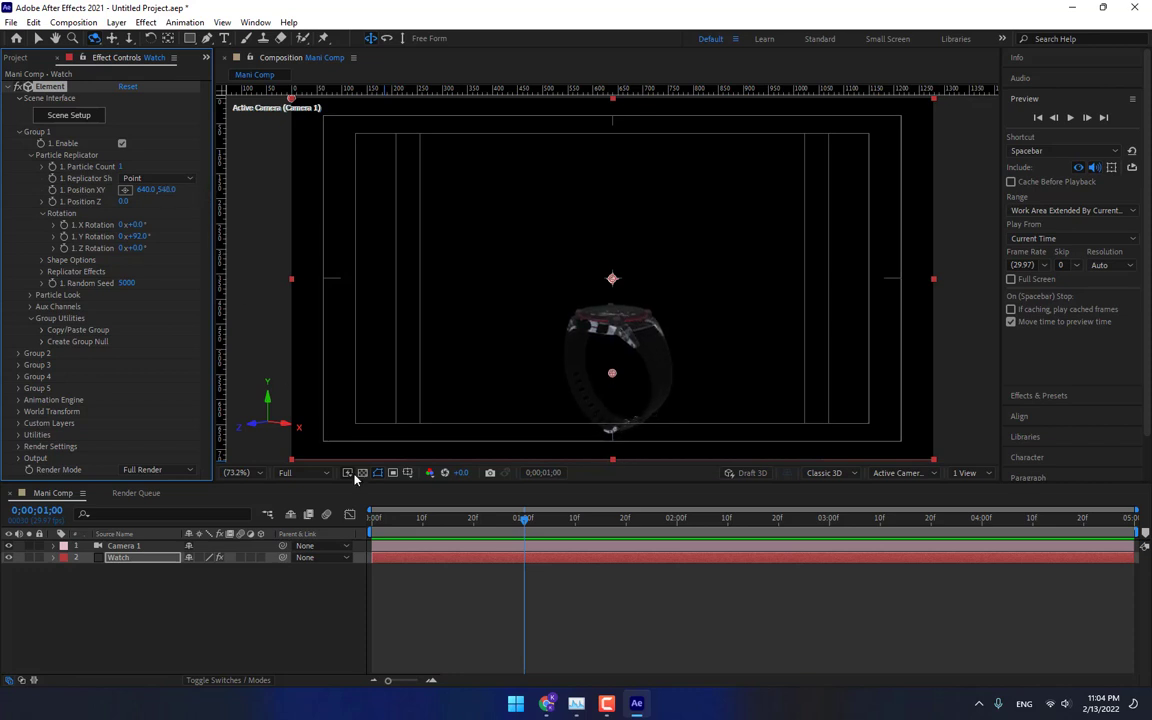
left_click(295, 638)
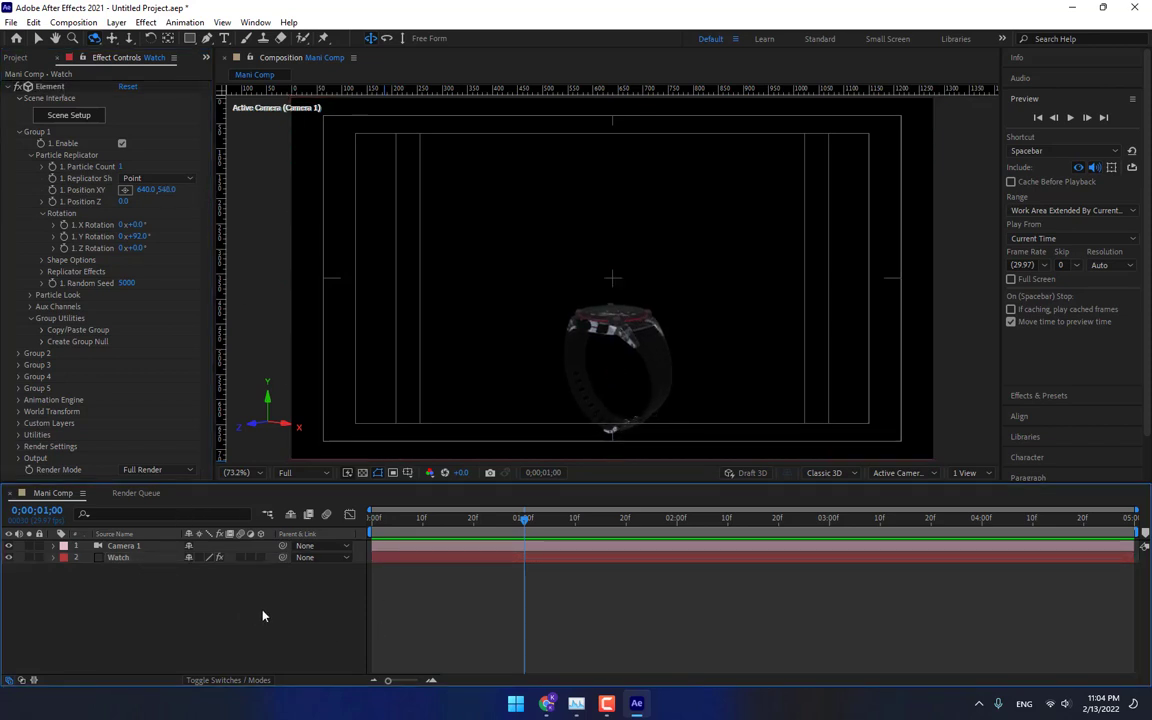
Create a new solid layer named Light Rays.
right_click(178, 604)
mouse_move(260, 427)
left_click(454, 475)
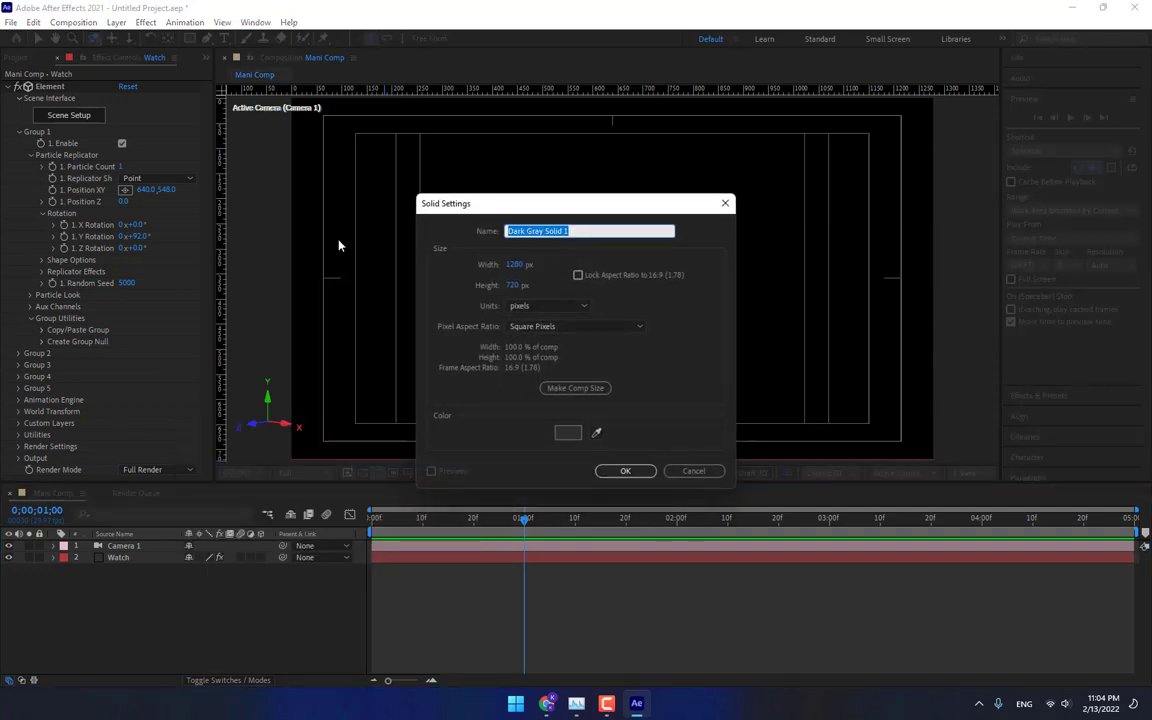
type("Light Rays")
key("Return")
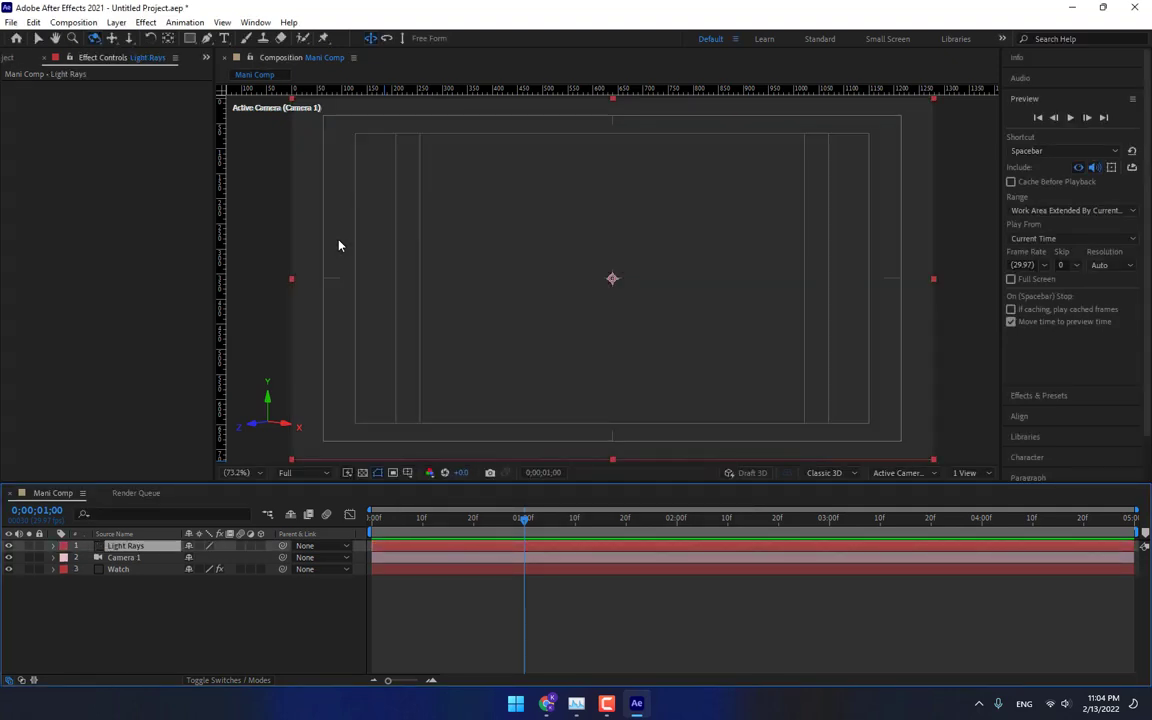
Change the Light Rays solid's color to black, 000000.
left_click(80, 546)
left_click(87, 450)
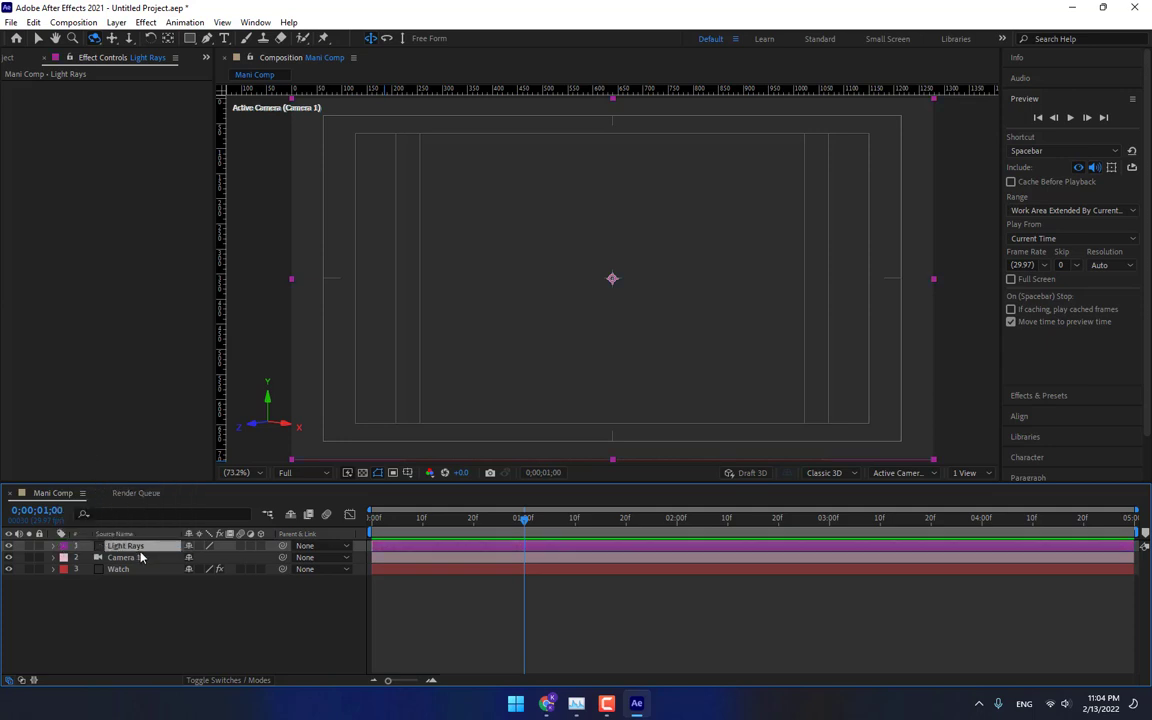
key("ctrl+shift+y")
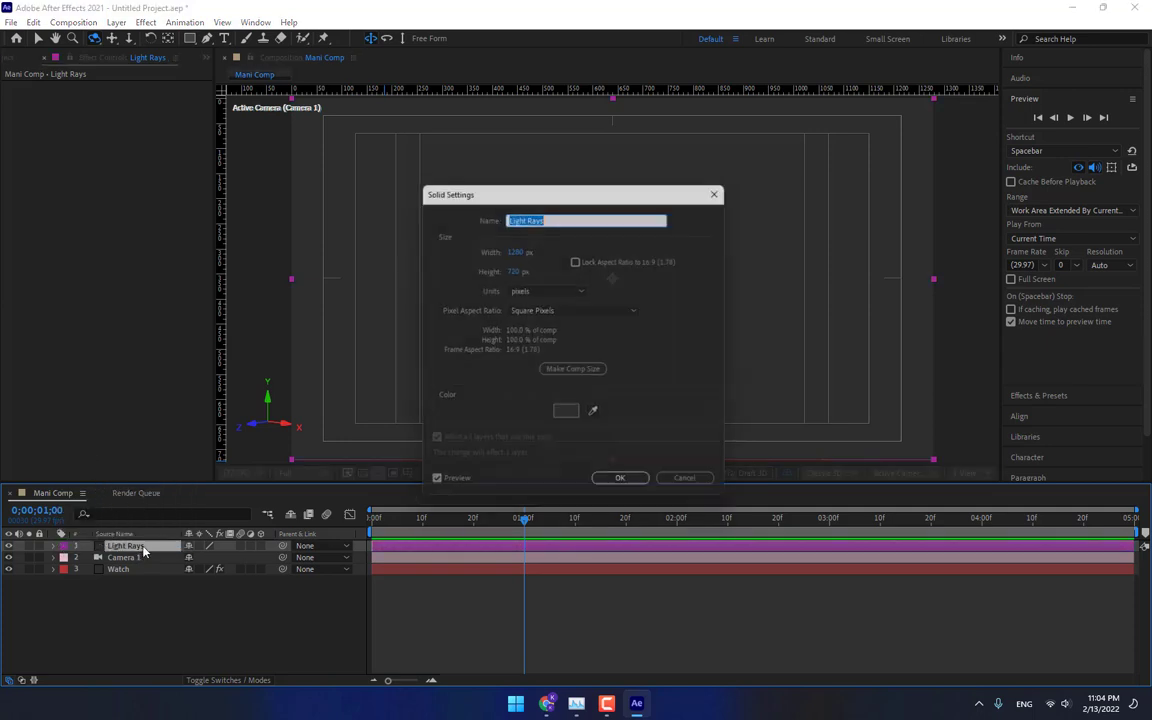
left_click(575, 418)
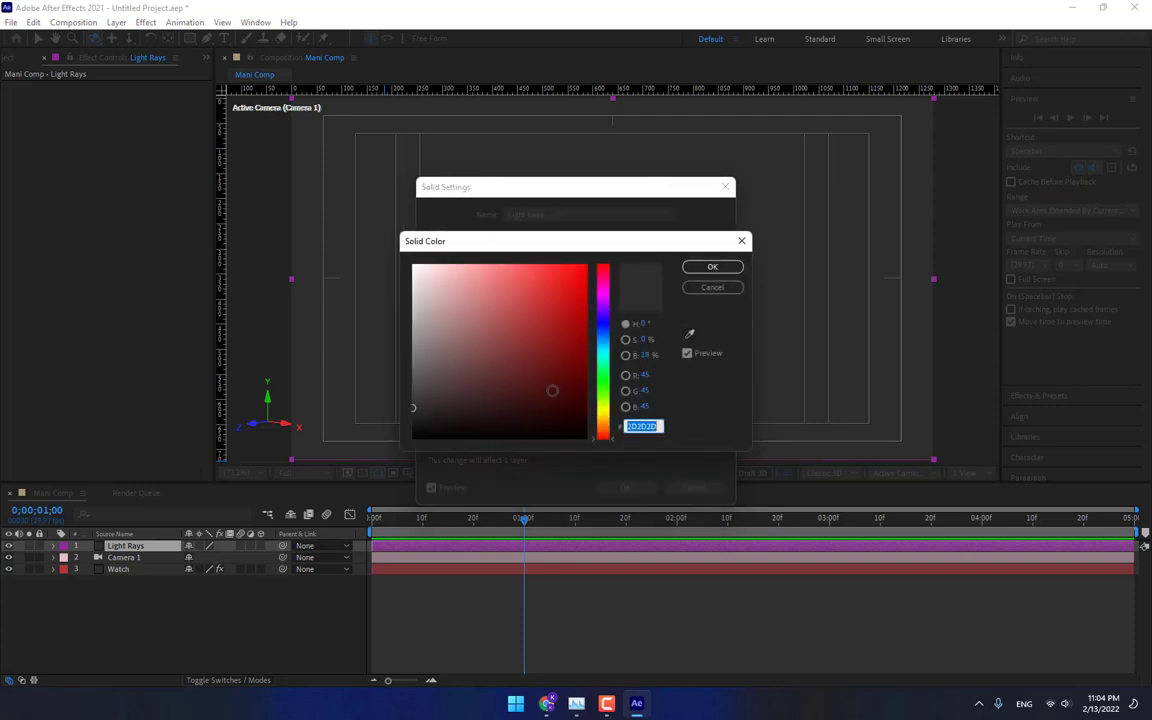
type("000000")
left_click(712, 265)
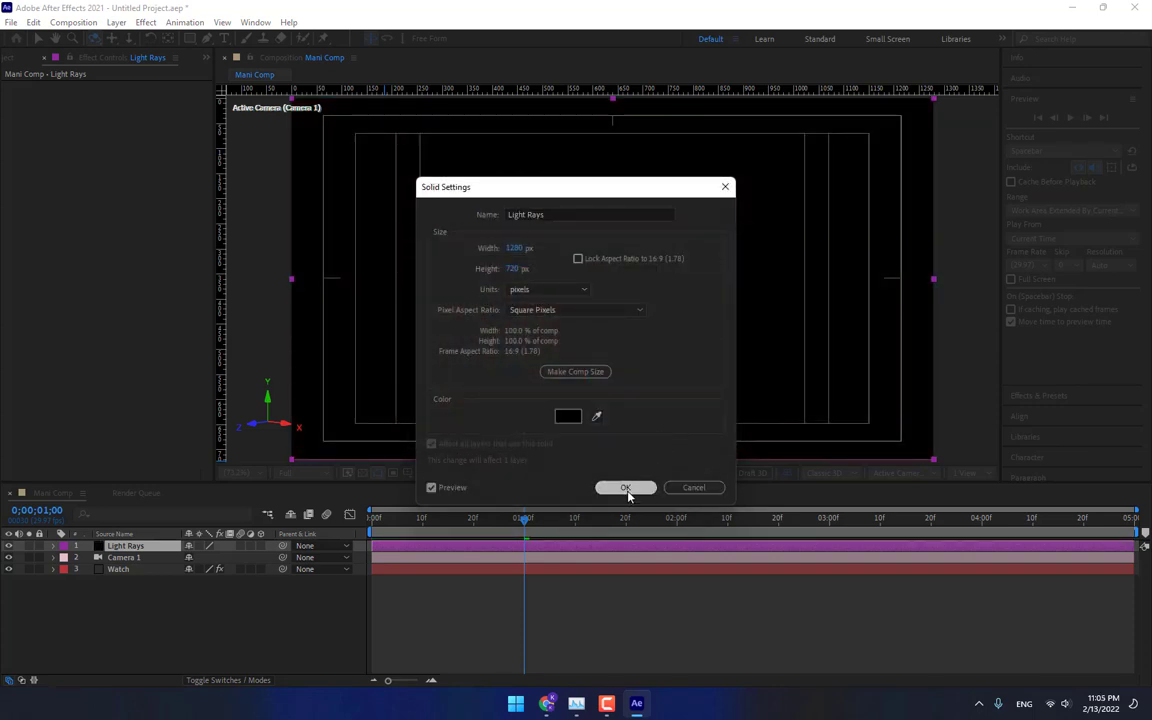
left_click(625, 487)
Apply the uni.Knoll Light Factory EZ effect to the Light Rays layer.
left_click(148, 23)
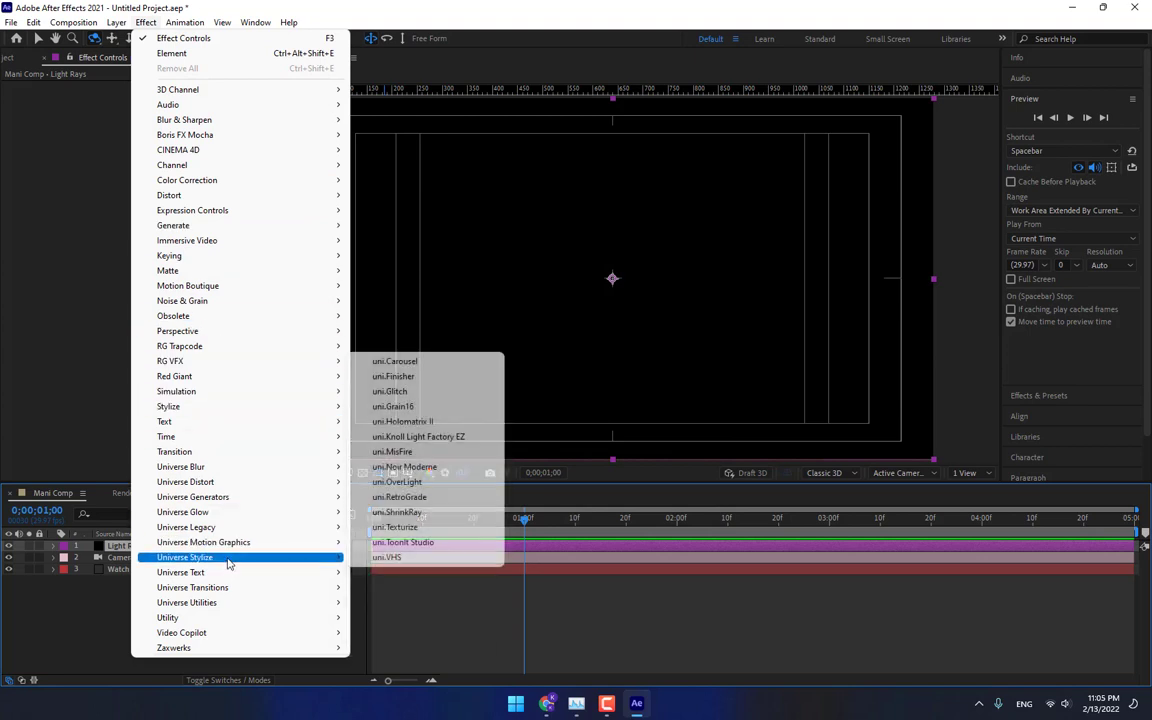
mouse_move(235, 557)
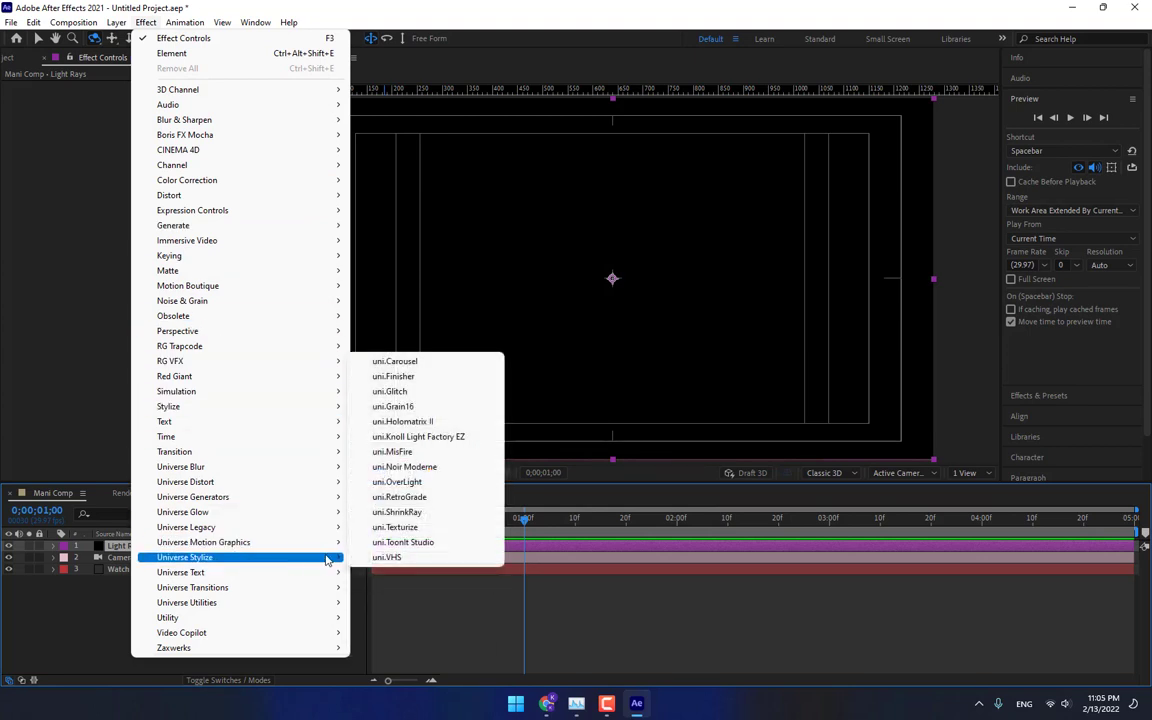
left_click(418, 437)
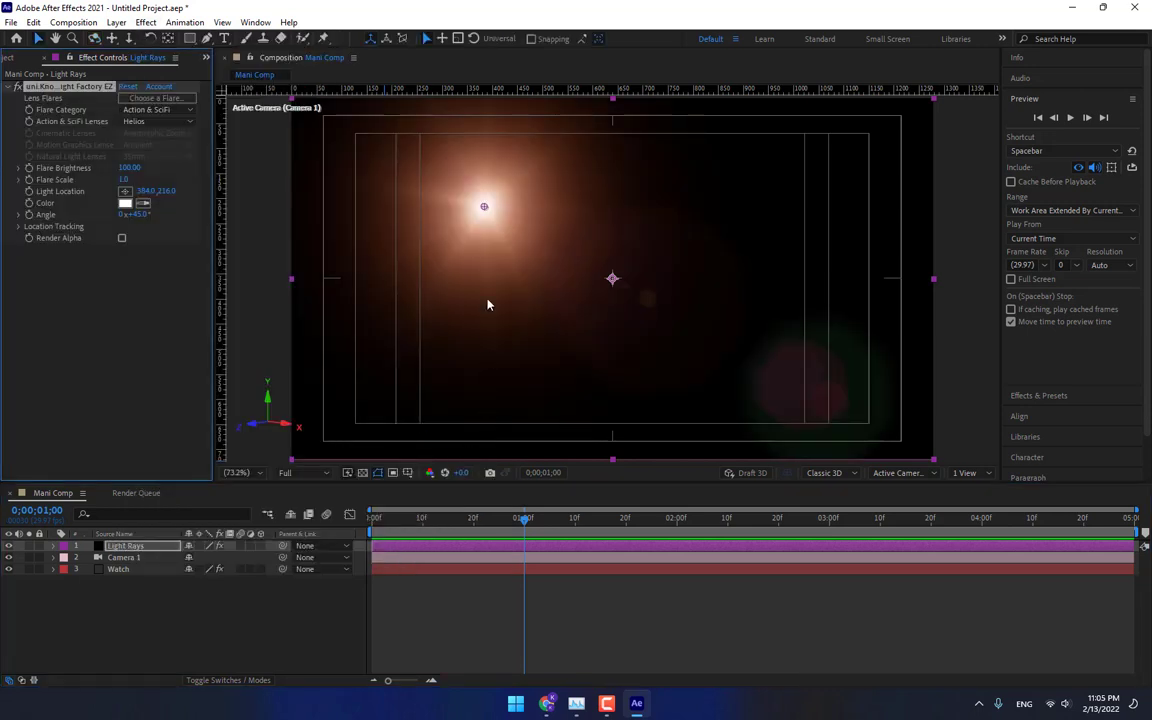
Choose the Distant Quantum flare preset for the Knoll Light Factory effect.
left_click(156, 98)
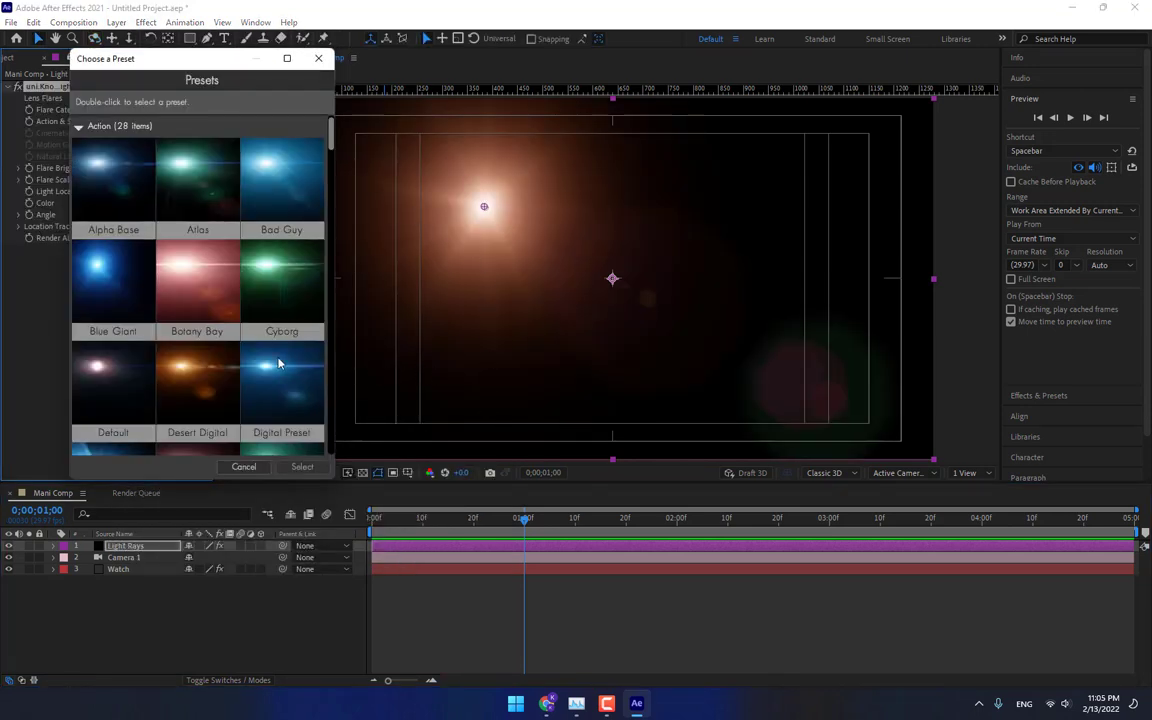
scroll(259, 352, "down", 5)
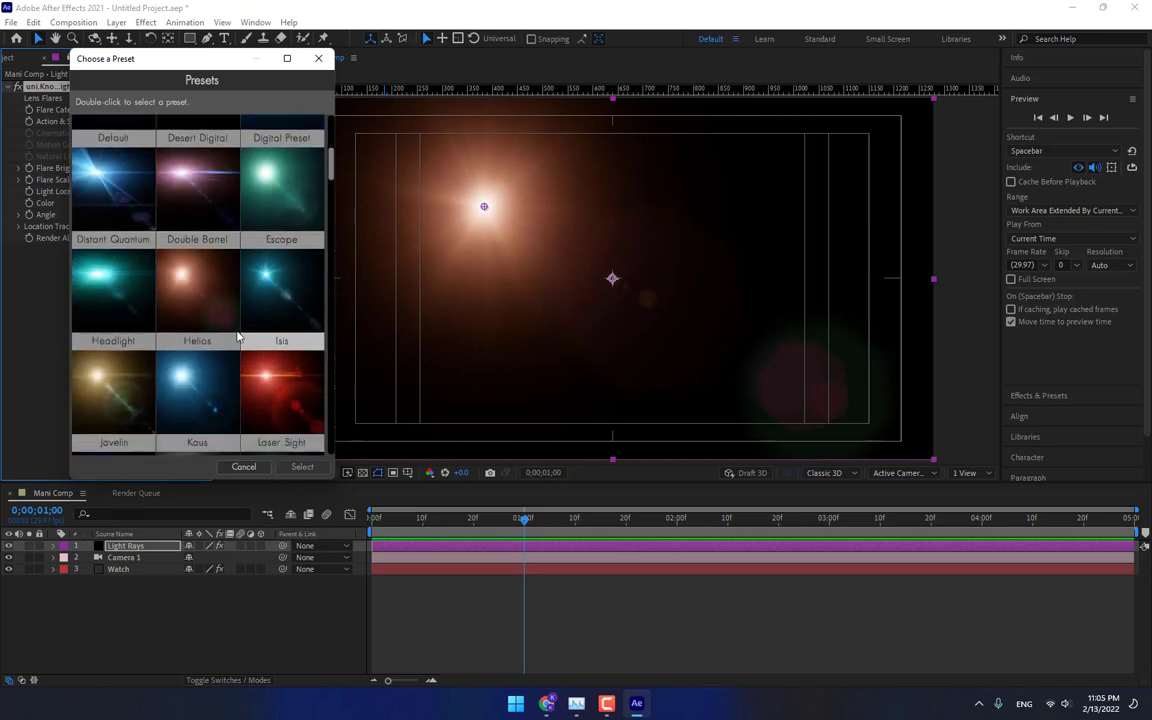
left_click(110, 185)
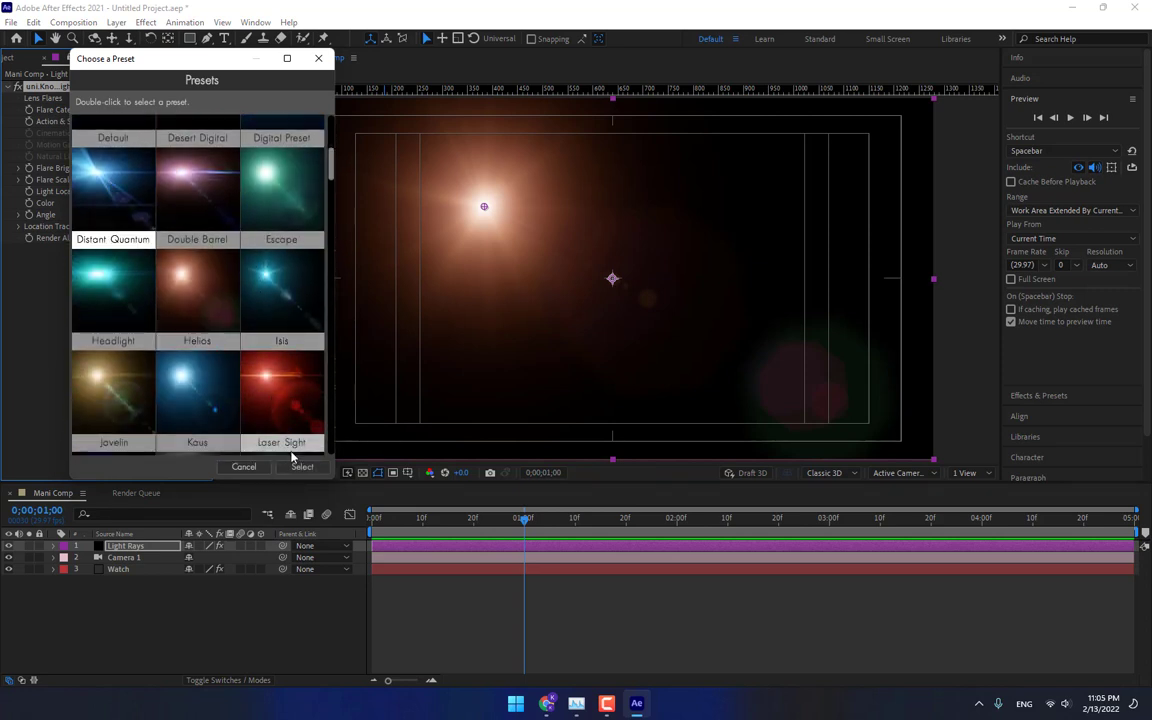
scroll(259, 360, "down", 1)
scroll(259, 360, "down", 1)
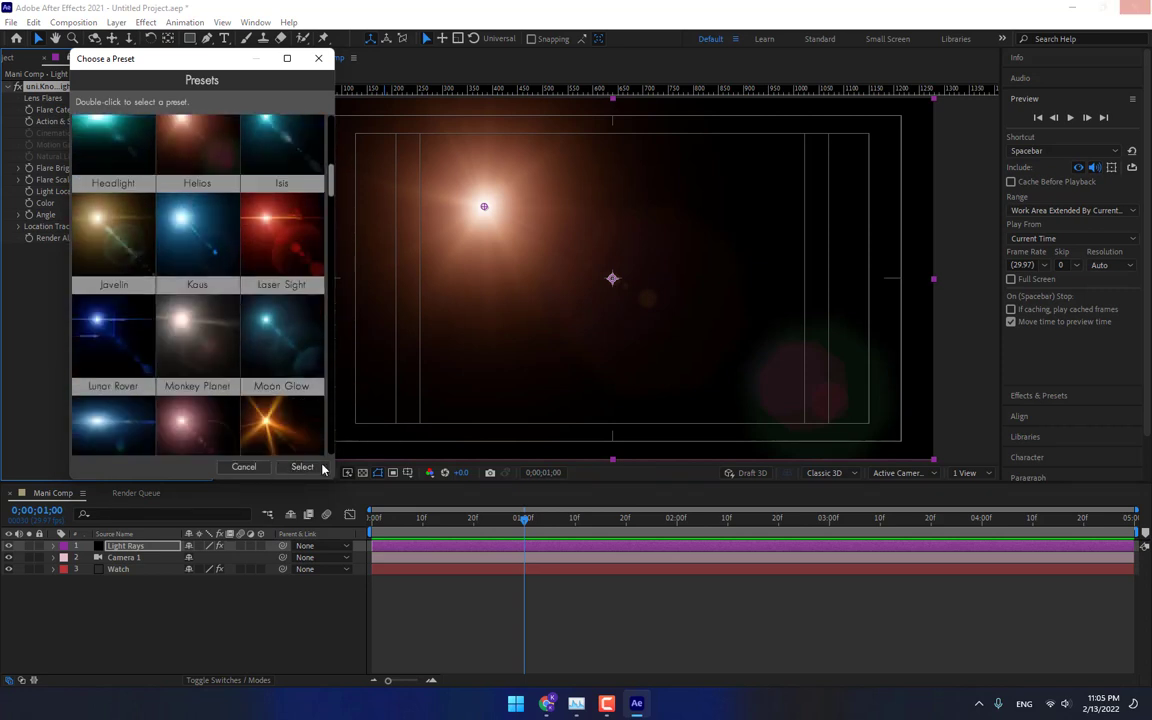
left_click(302, 466)
Move the flare's light location to the middle of the composition, about 640, 440.
left_click(303, 473)
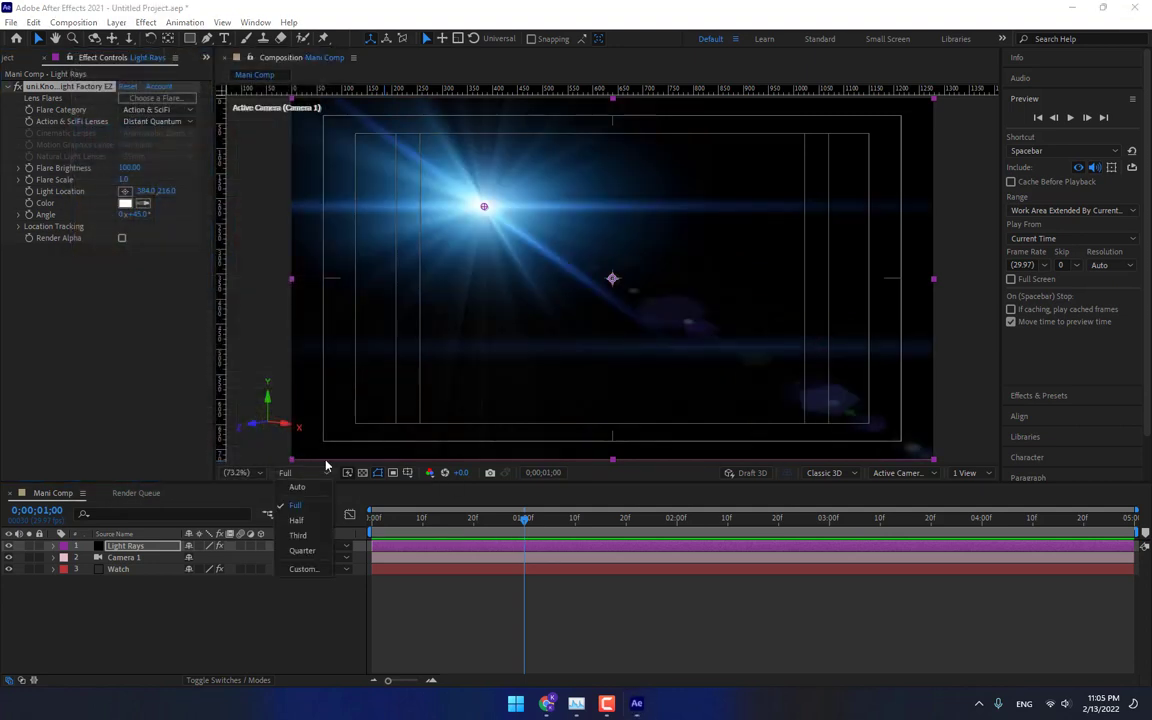
left_click(483, 210)
left_click_drag(483, 210, 612, 318)
Set the Light Rays layer's blending mode to Add.
key("F4")
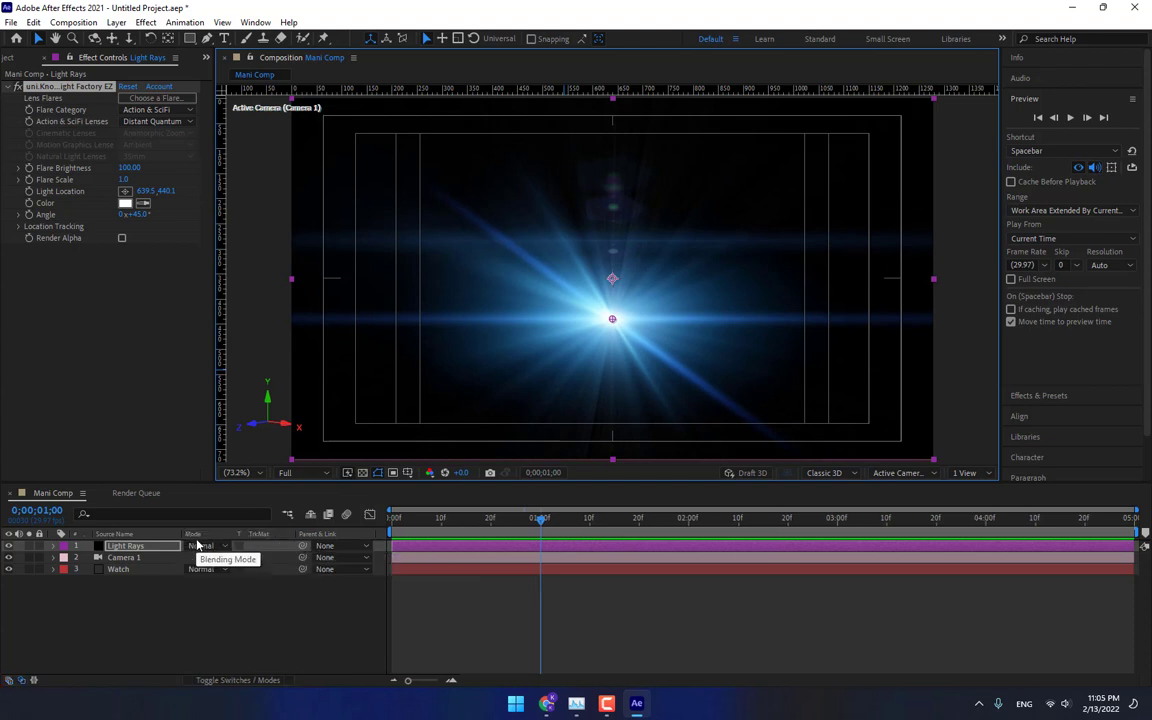
left_click(201, 548)
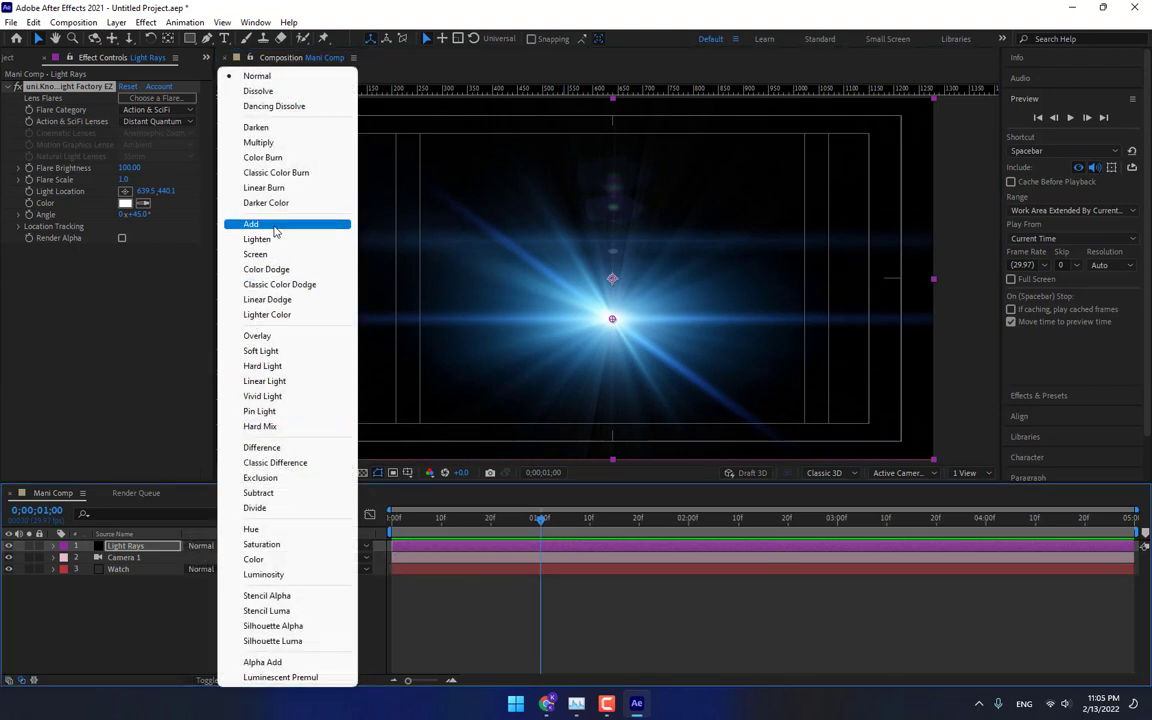
left_click(275, 228)
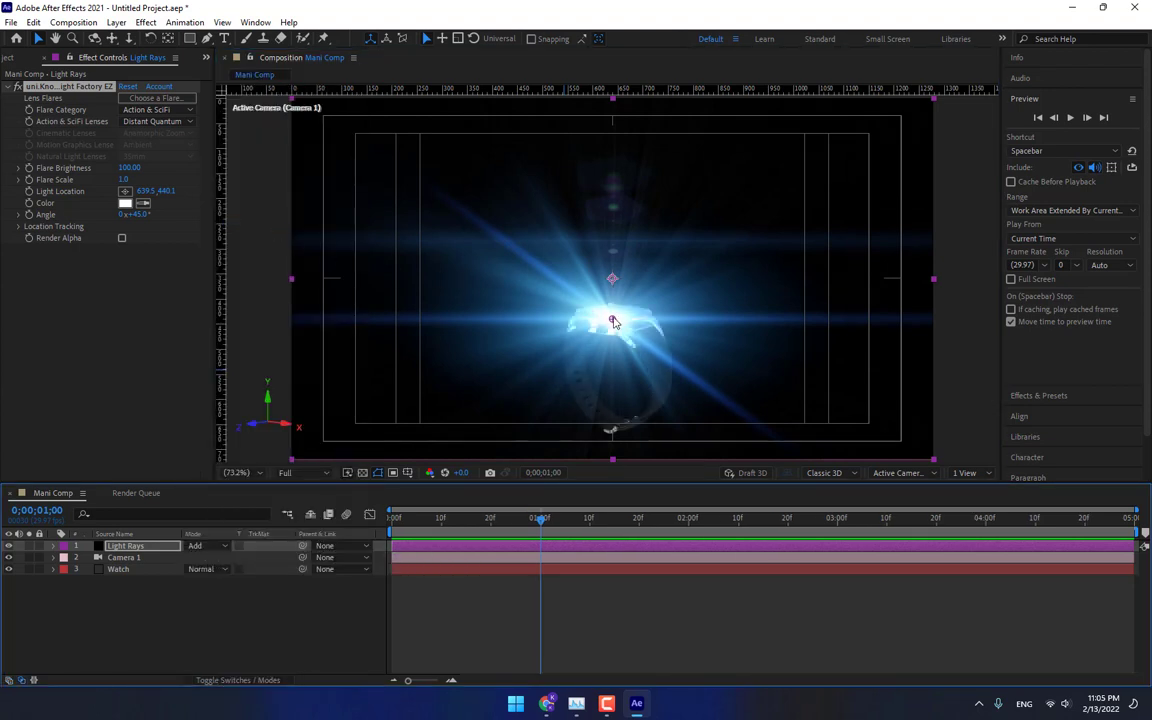
Nudge the flare light location to about 645, 410 and set the flare angle to about 85.8°.
mouse_move(613, 321)
left_mouse_down()
mouse_move(607, 266)
mouse_move(616, 307)
left_mouse_up()
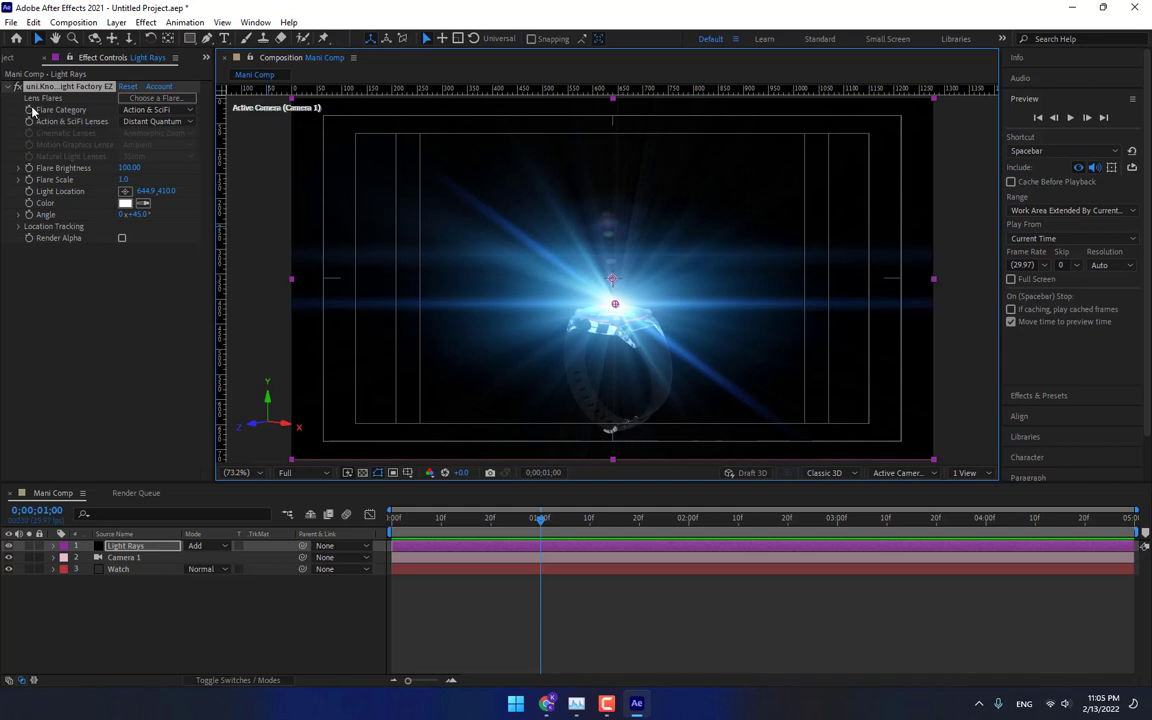
left_click(17, 216)
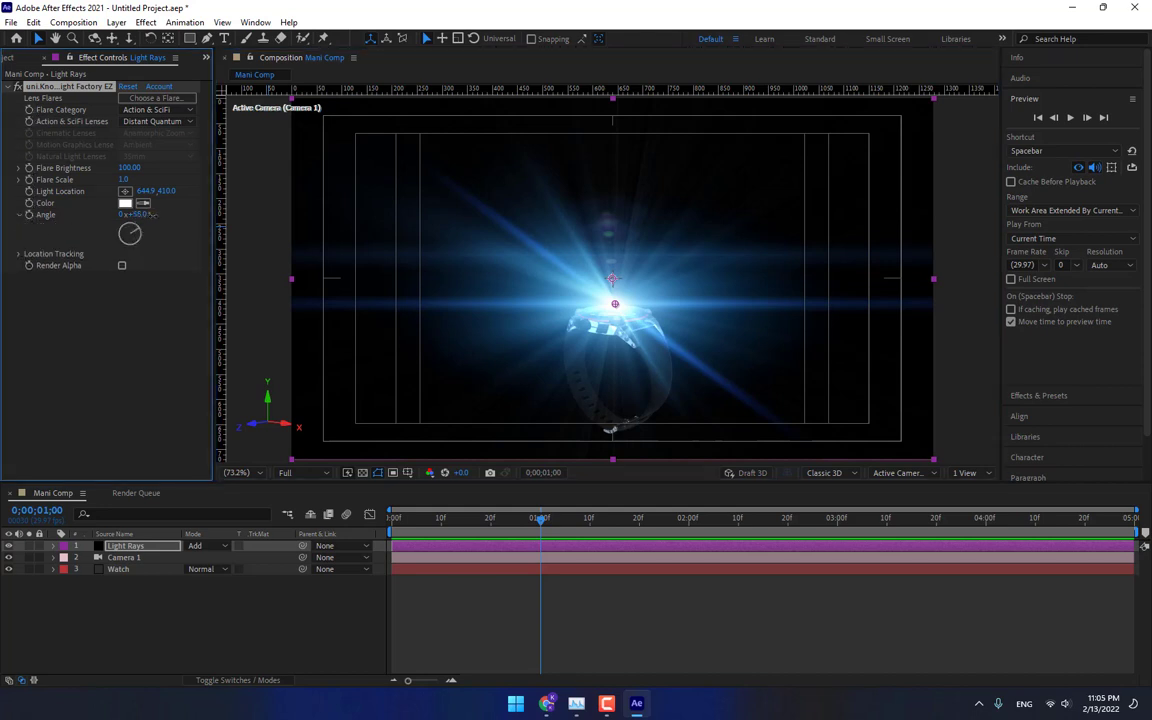
left_click_drag(128, 214, 243, 212)
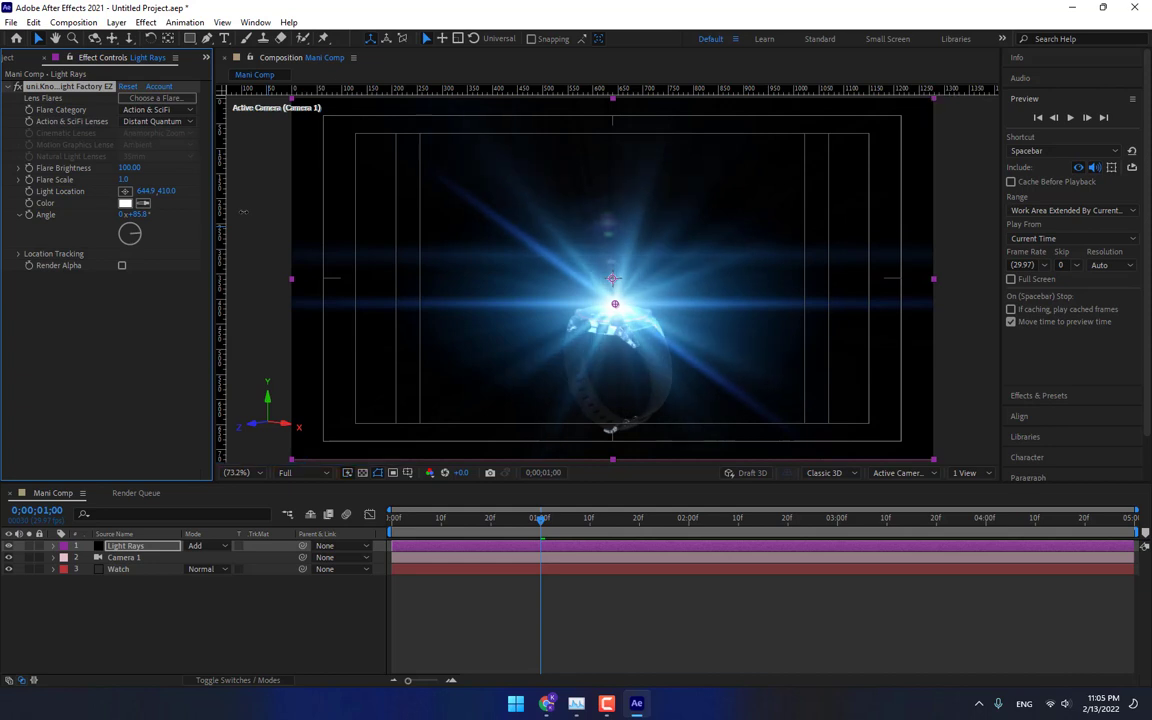
Pre-compose the Light Rays layer, moving all attributes into a new composition named Light Rays.
left_click(141, 548)
right_click(141, 550)
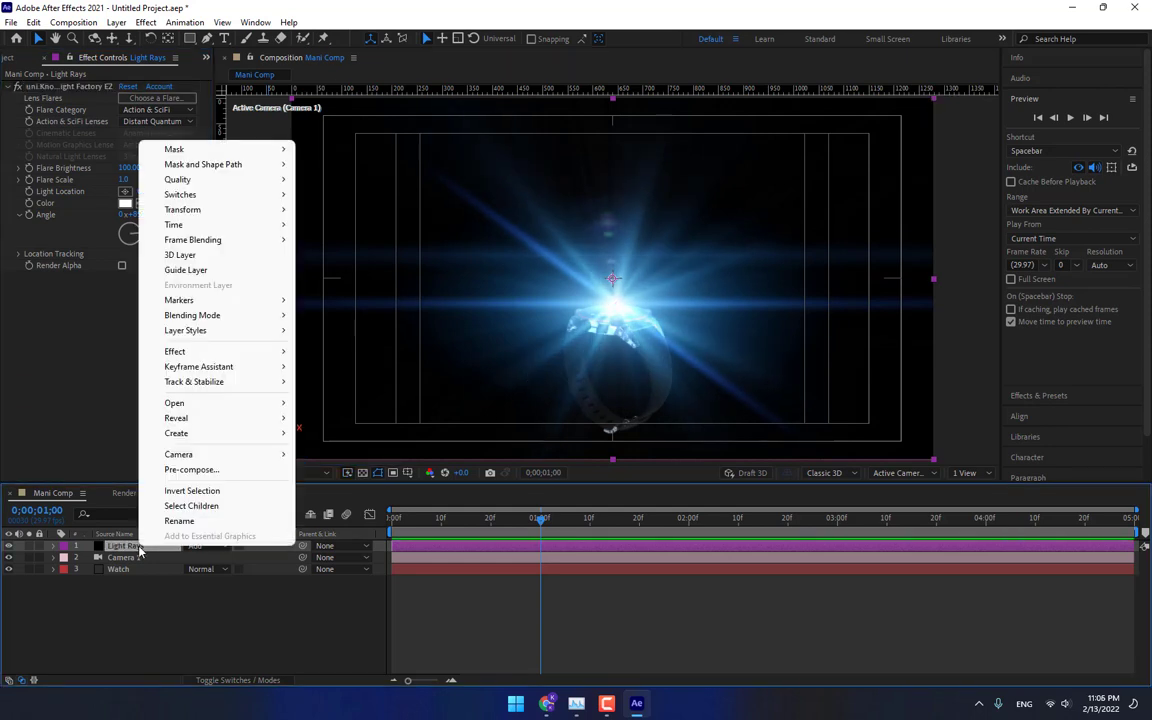
left_click(191, 469)
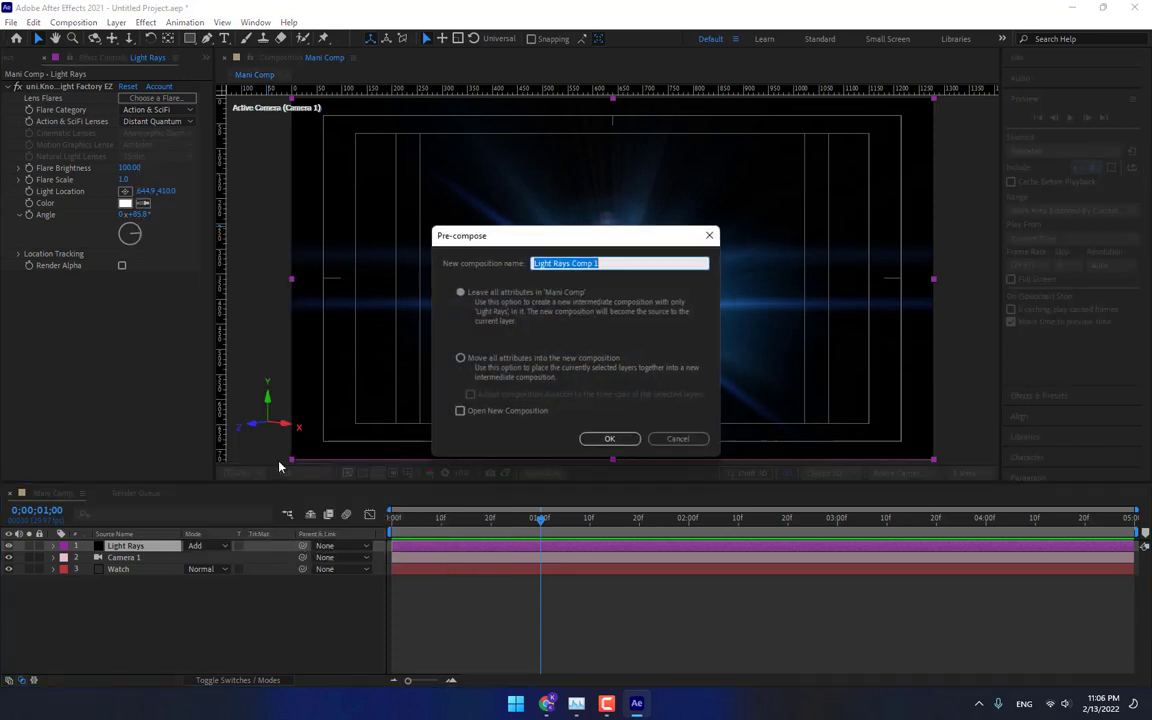
left_click(520, 368)
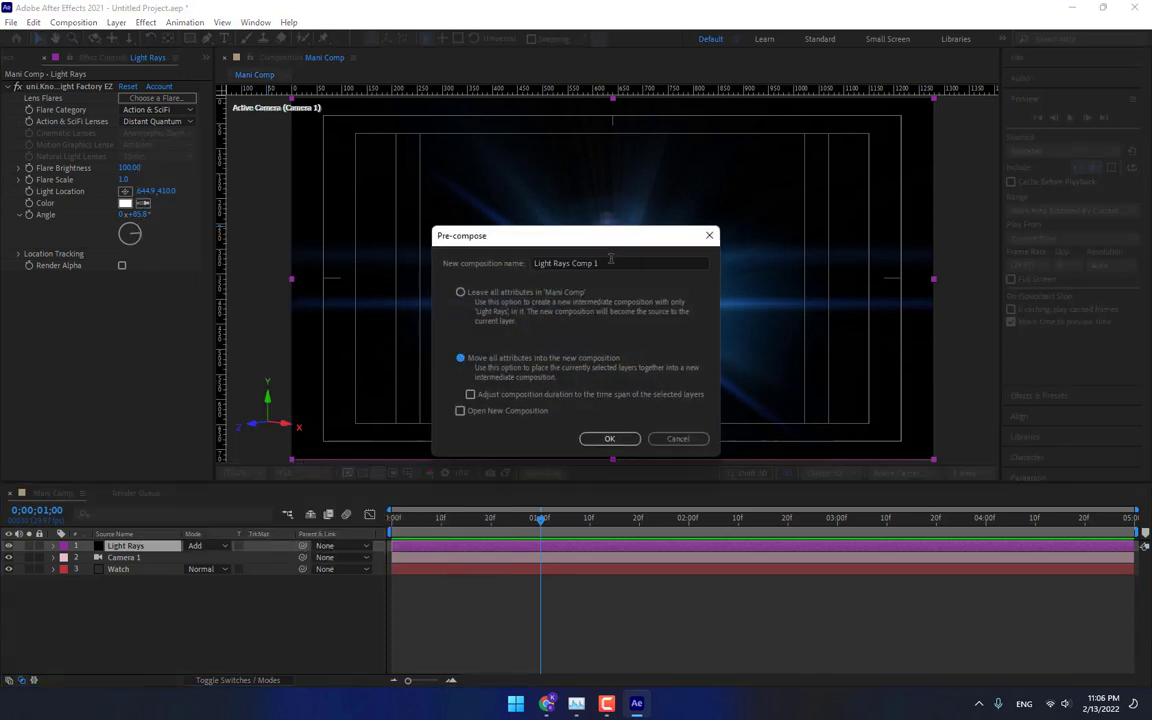
left_click_drag(598, 263, 574, 264)
key("BackSpace")
left_click(609, 438)
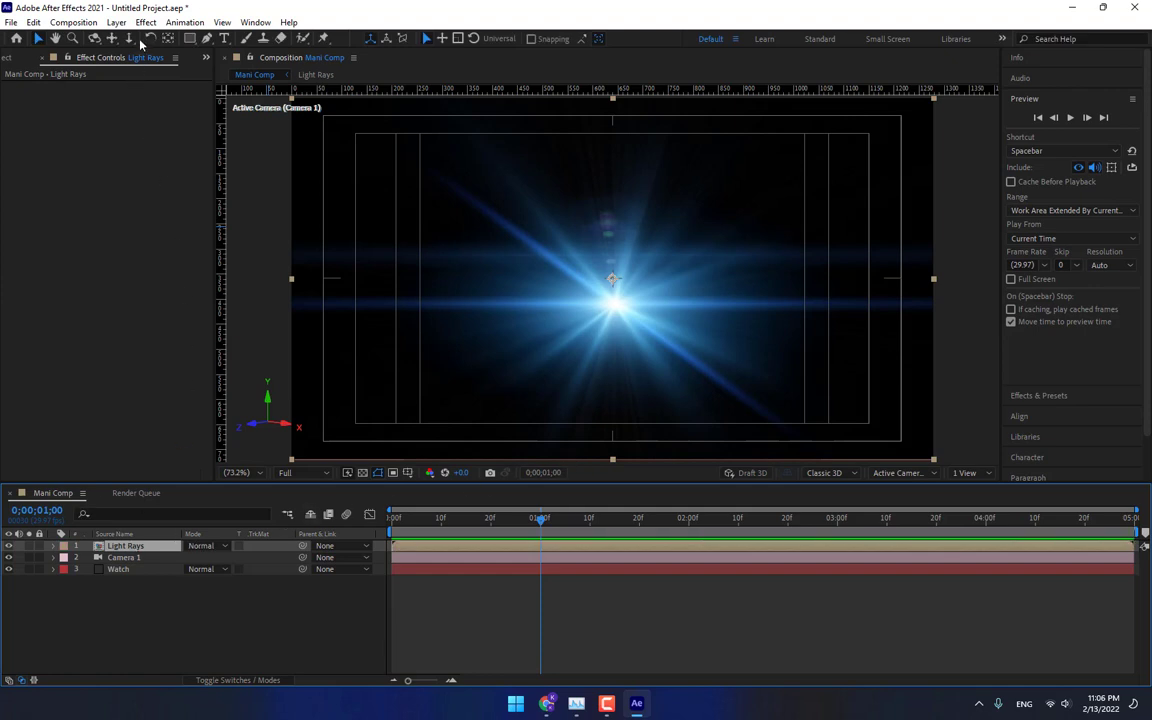
With the Pen tool, draw a closed mask on the Light Rays layer enclosing the rays above the watch.
left_click(206, 38)
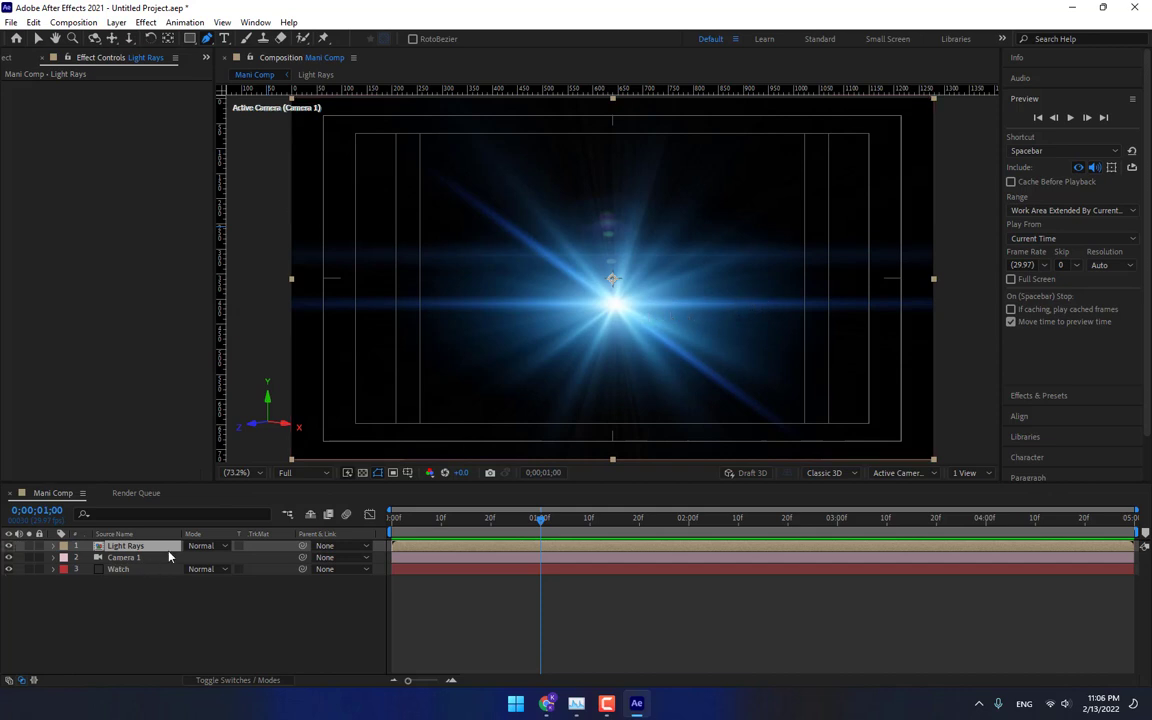
left_click(205, 546)
left_click(240, 225)
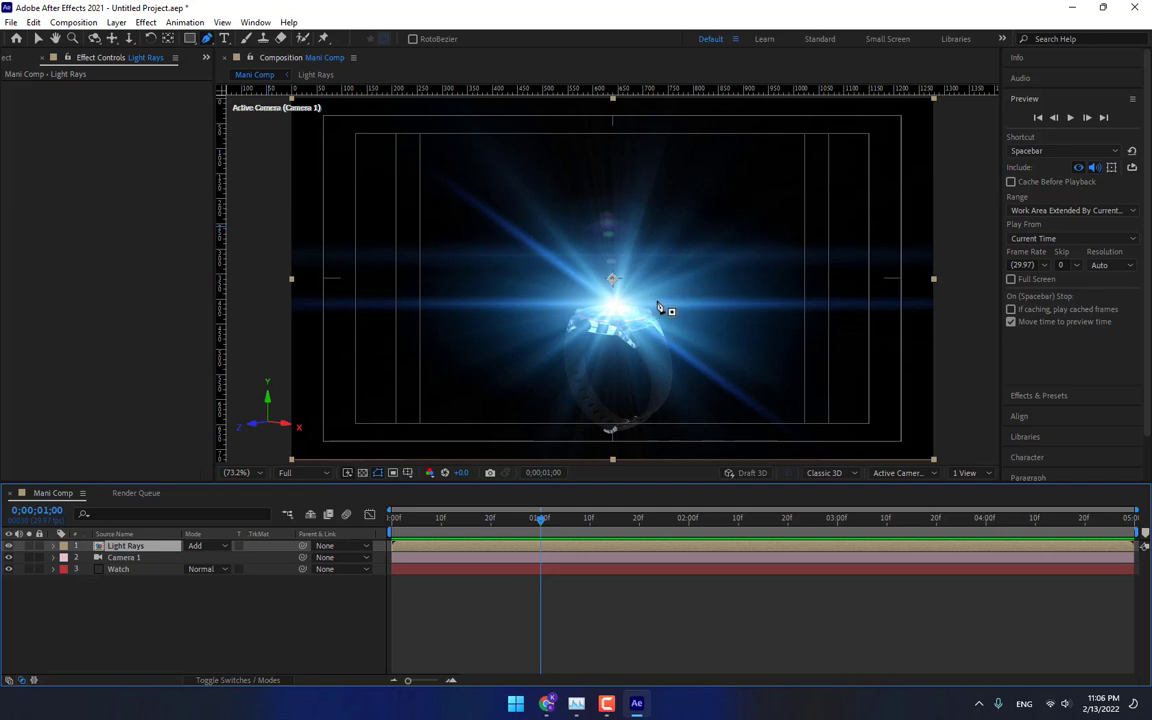
left_click_drag(628, 311, 707, 287)
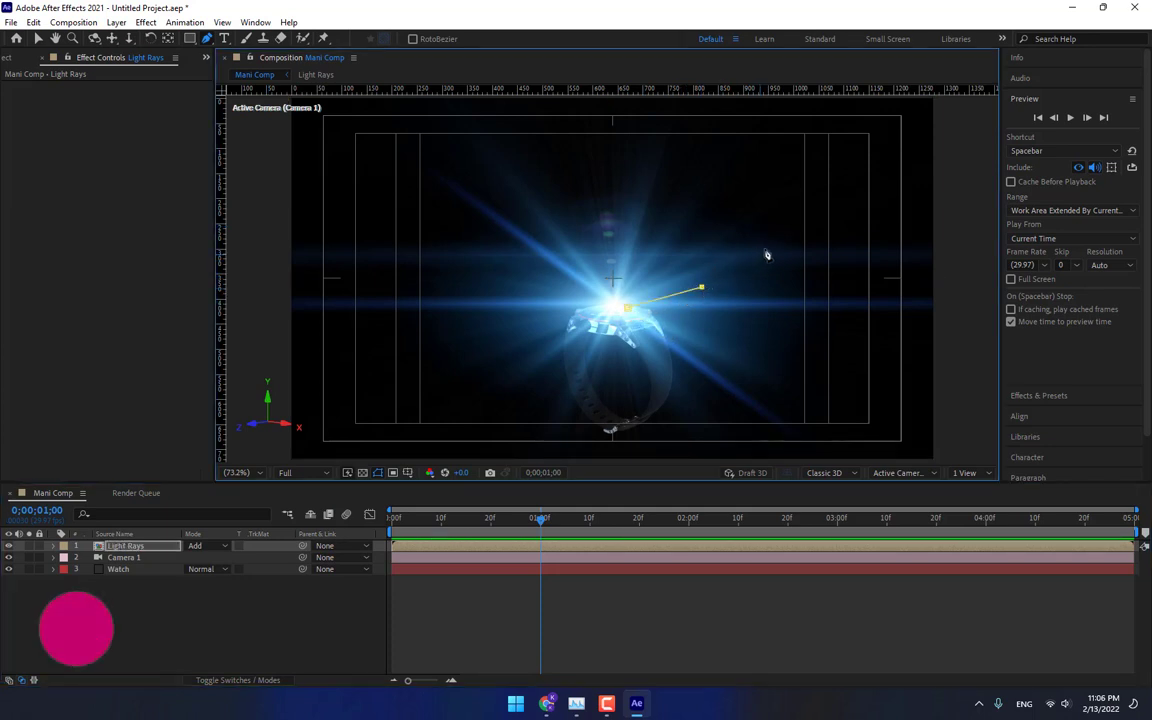
left_click(847, 208)
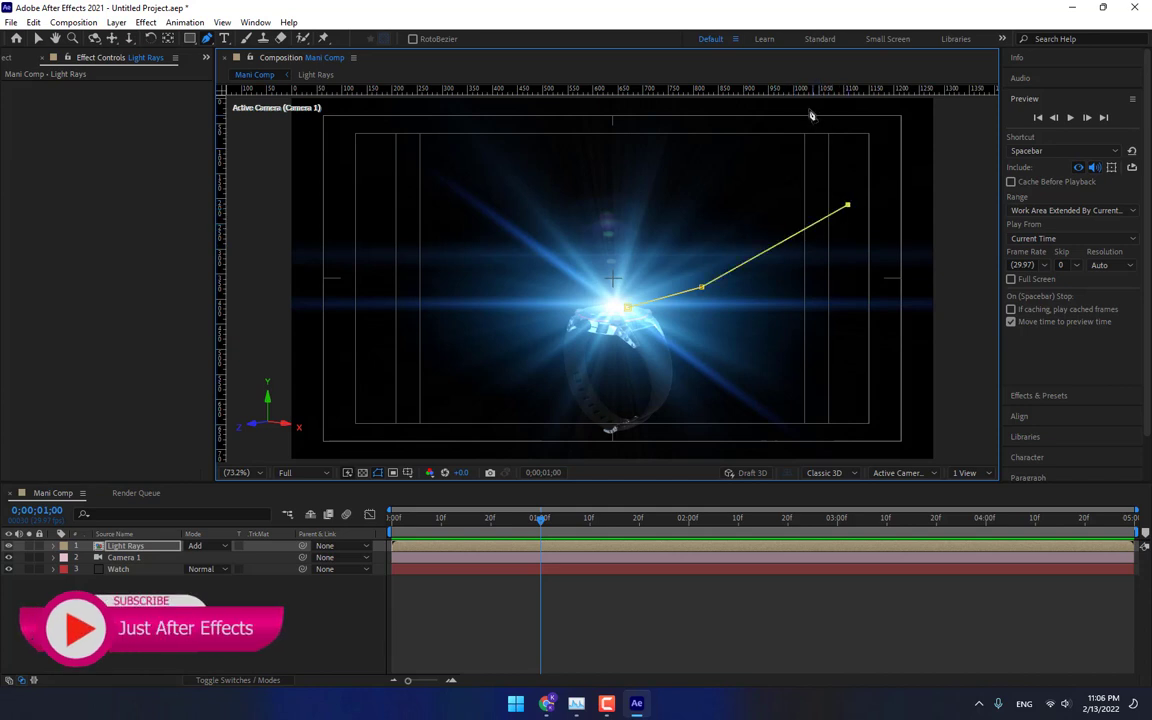
left_click(802, 102)
left_click(593, 97)
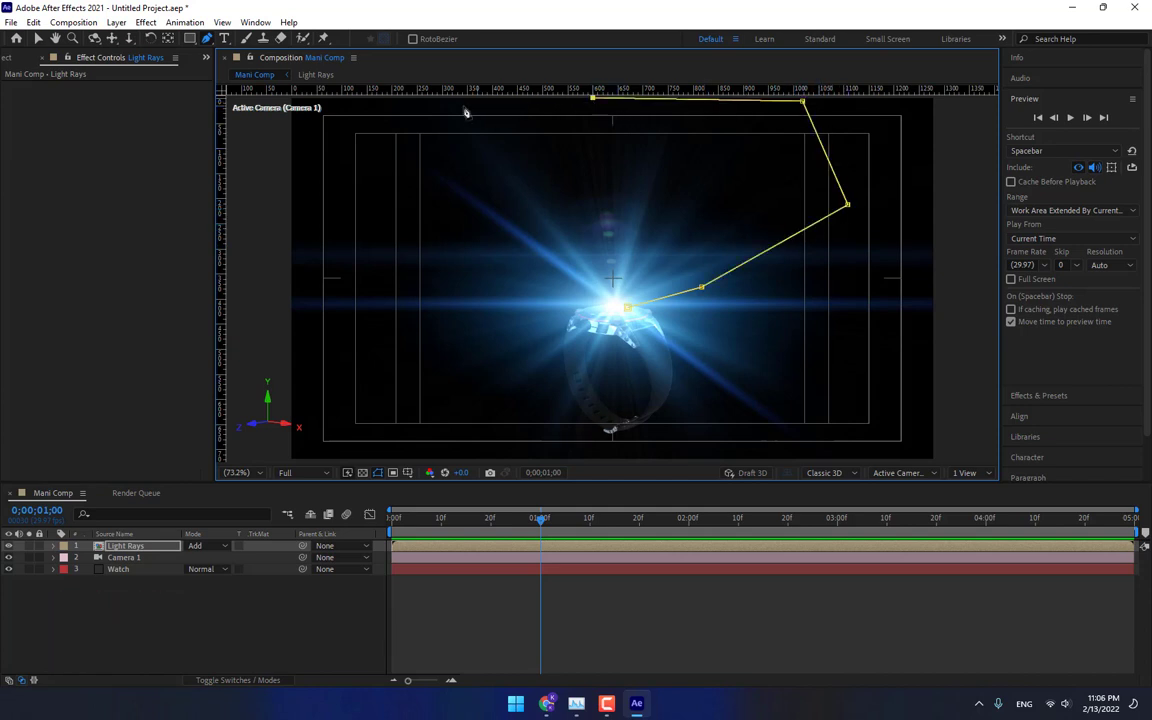
left_click(398, 106)
left_click(337, 156)
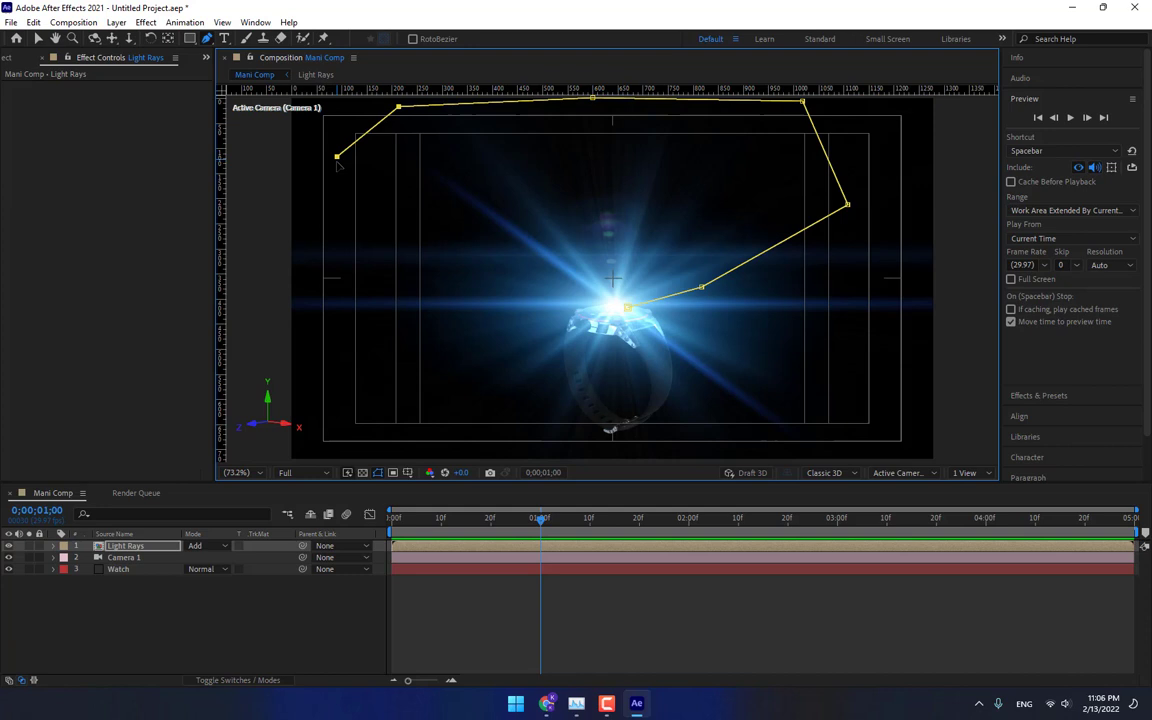
left_click(323, 214)
left_click(471, 289)
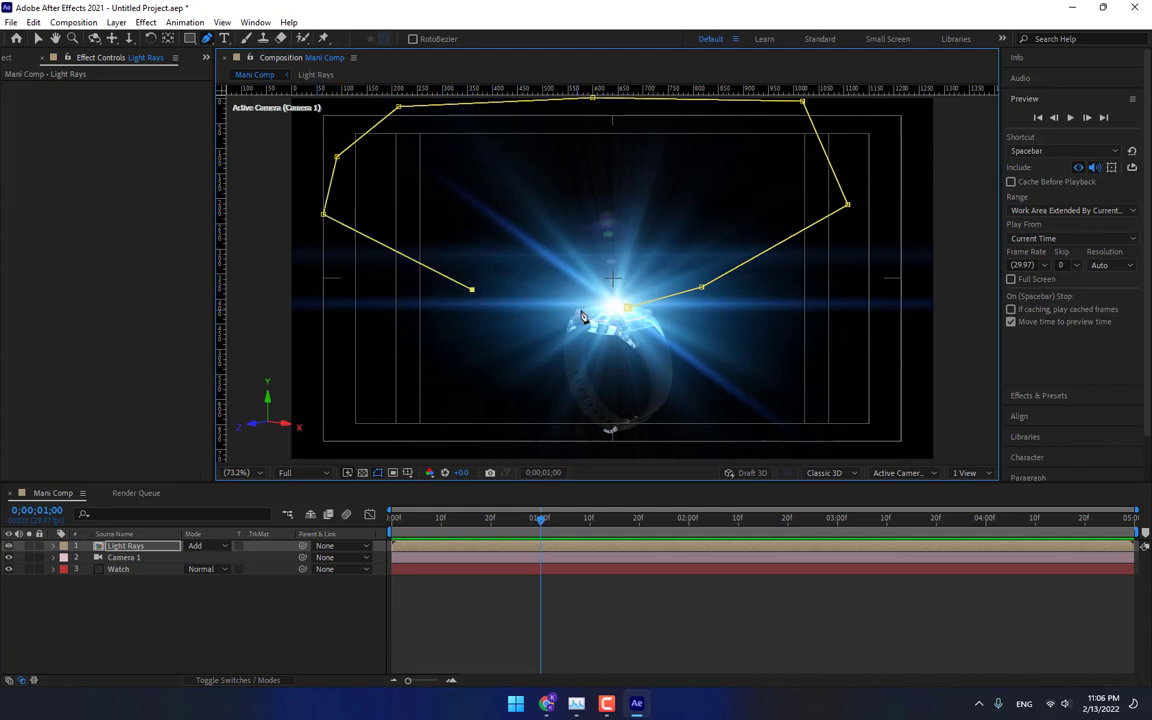
left_click(602, 312)
left_click(627, 310)
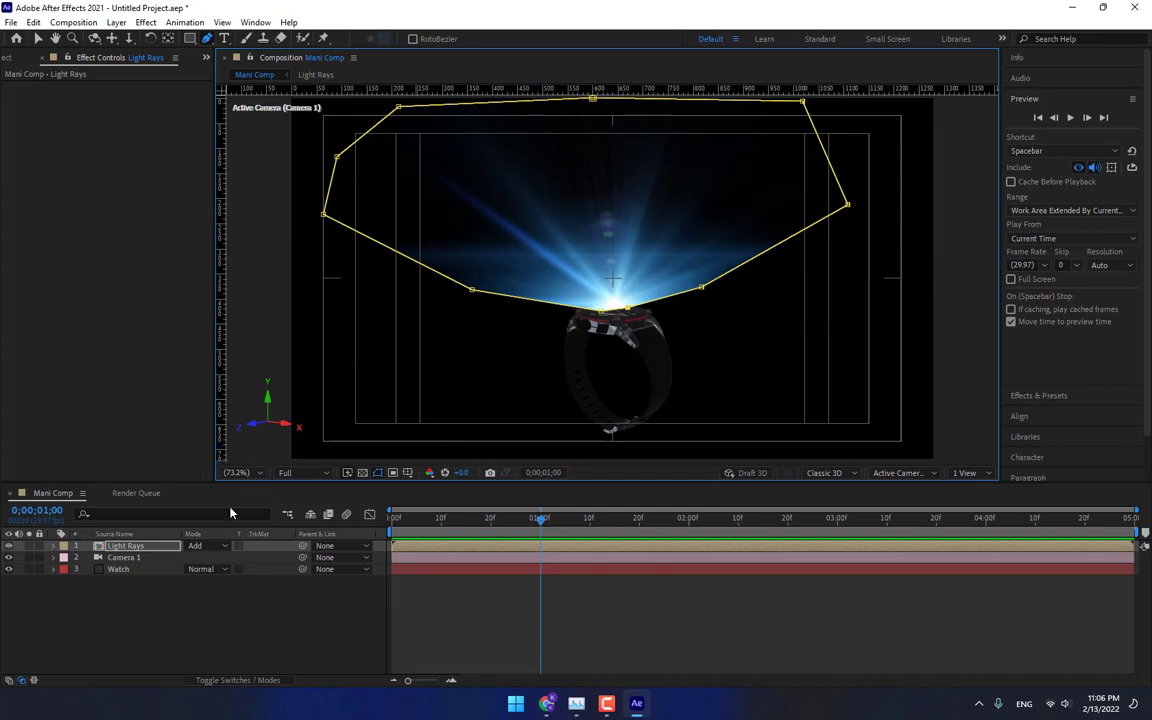
Set the Light Rays mask feather to about 36 pixels.
key("m")
key("m")
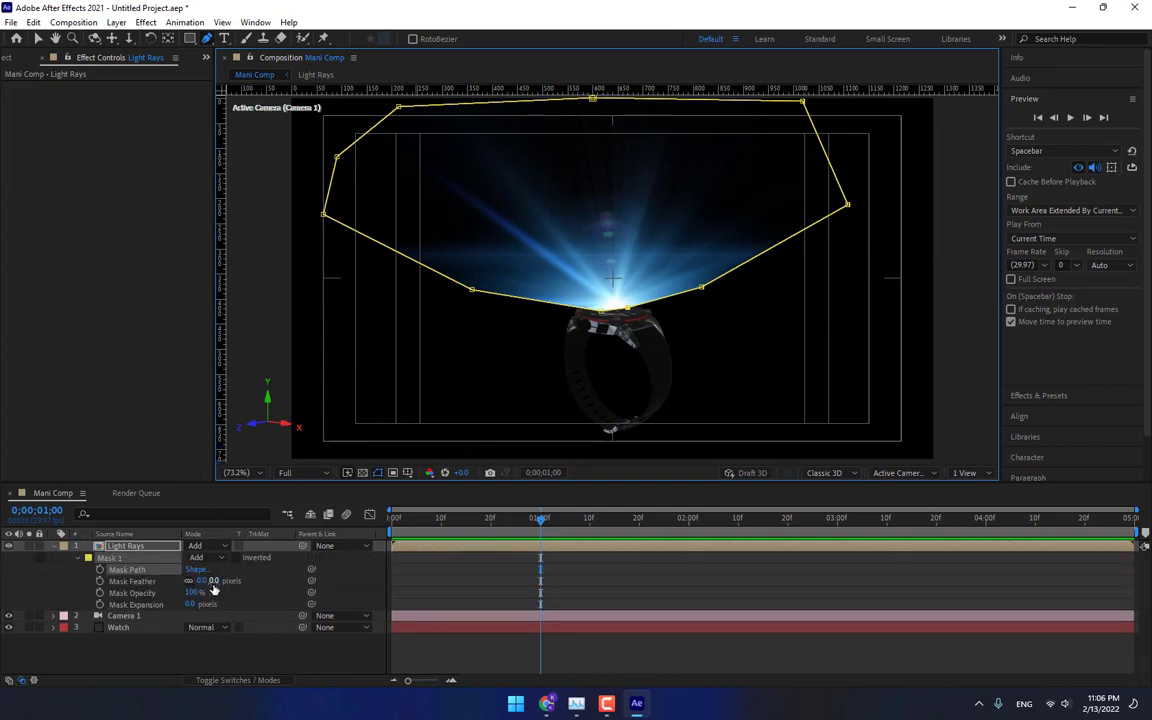
left_click_drag(214, 585, 240, 585)
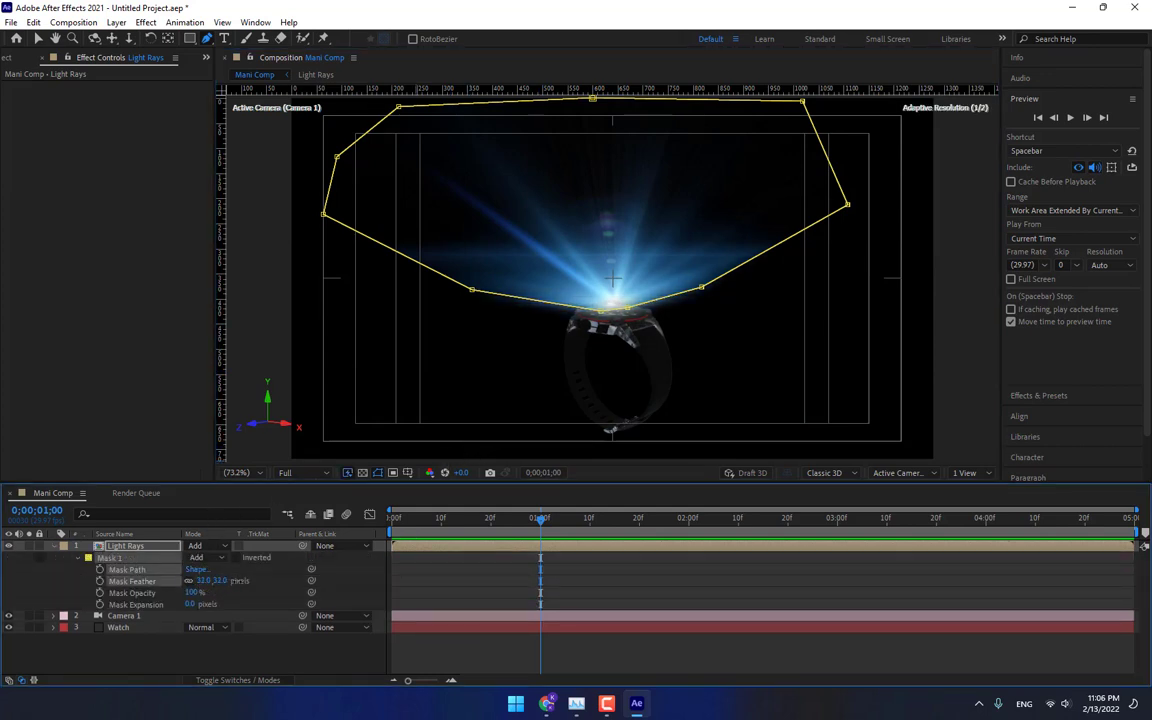
left_click(336, 662)
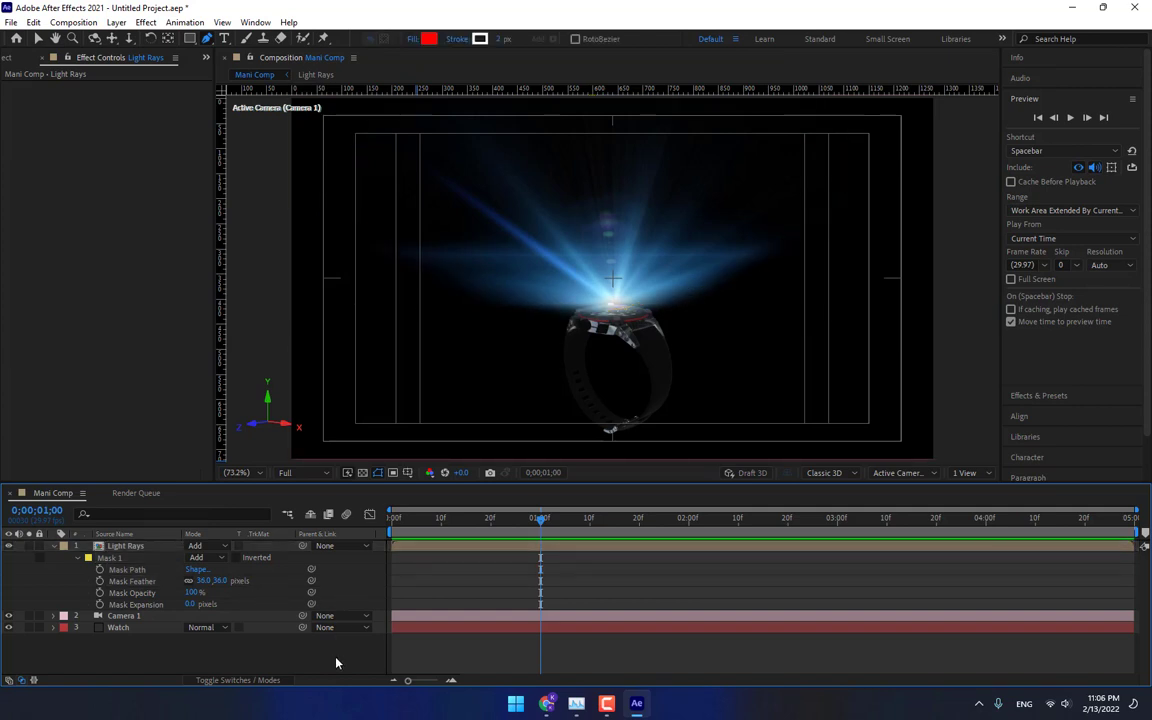
Inside the Light Rays precomp, keyframe Flare Brightness at 0 at 0;00;01;00 and 100 at 0;00;01;15.
double_click(134, 546)
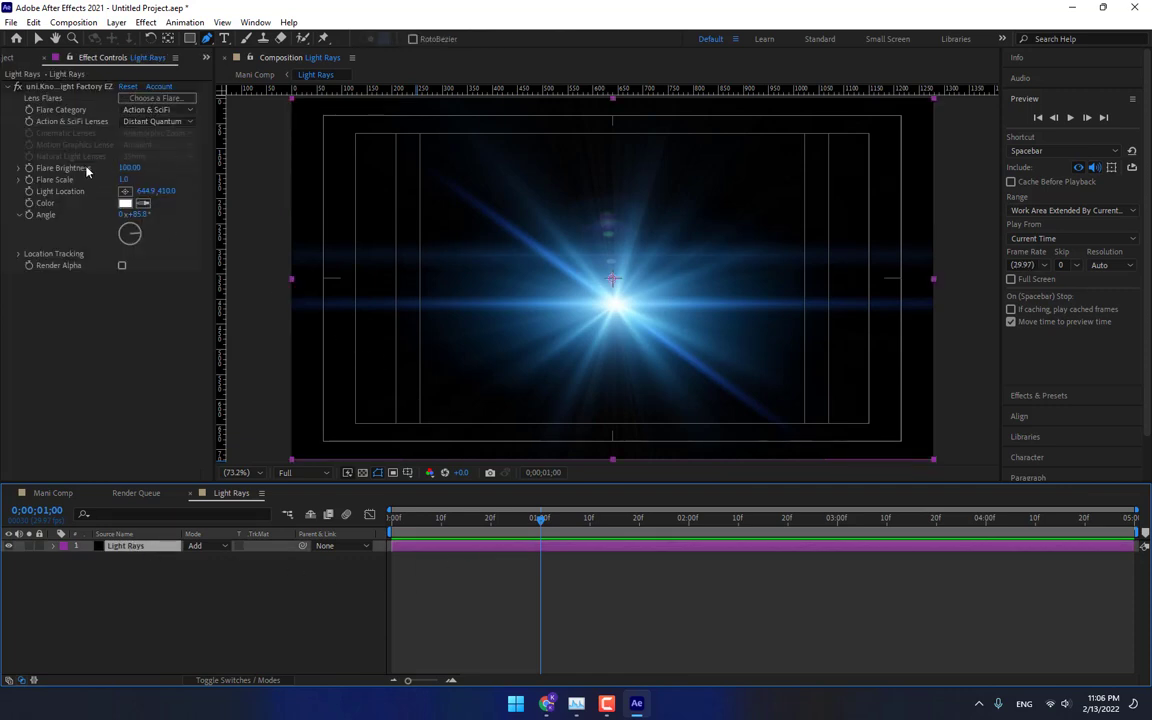
left_click_drag(127, 168, 85, 190)
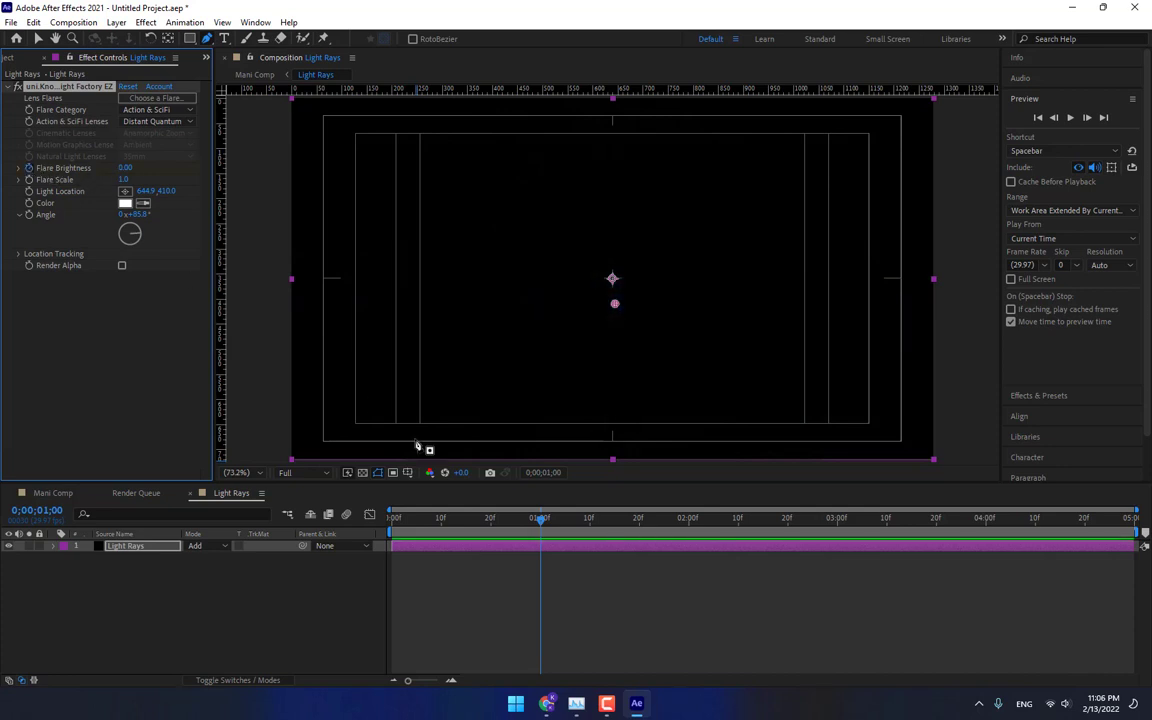
left_click_drag(541, 524, 615, 526)
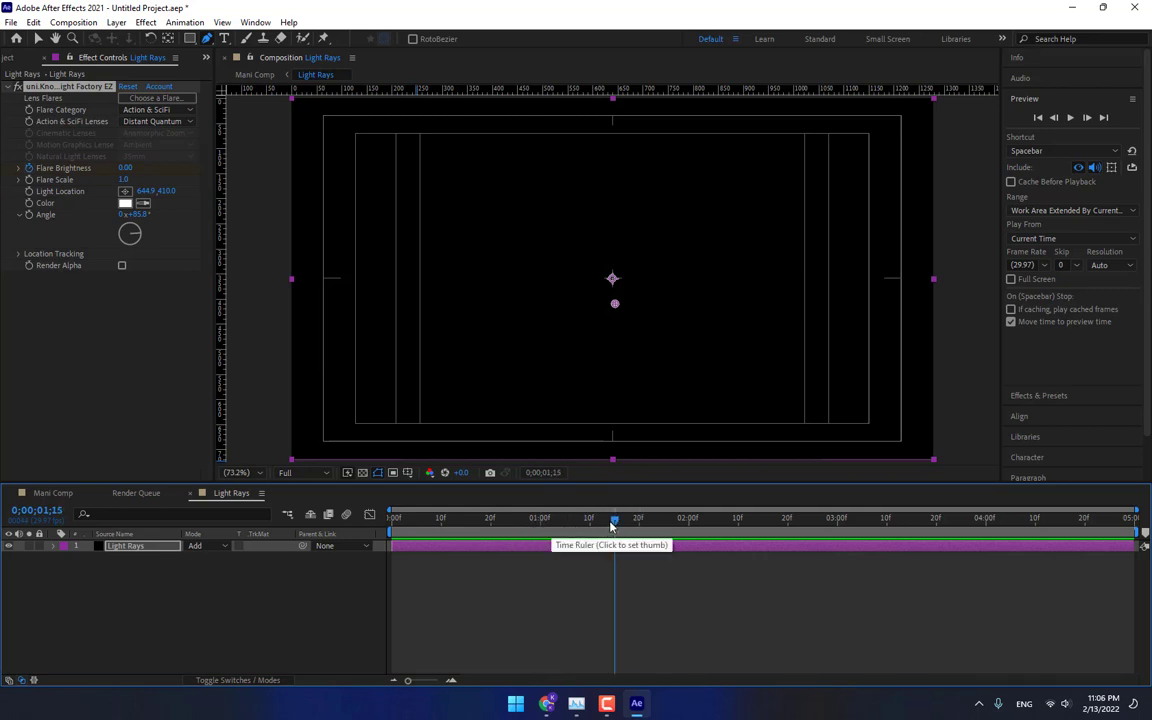
left_click(124, 167)
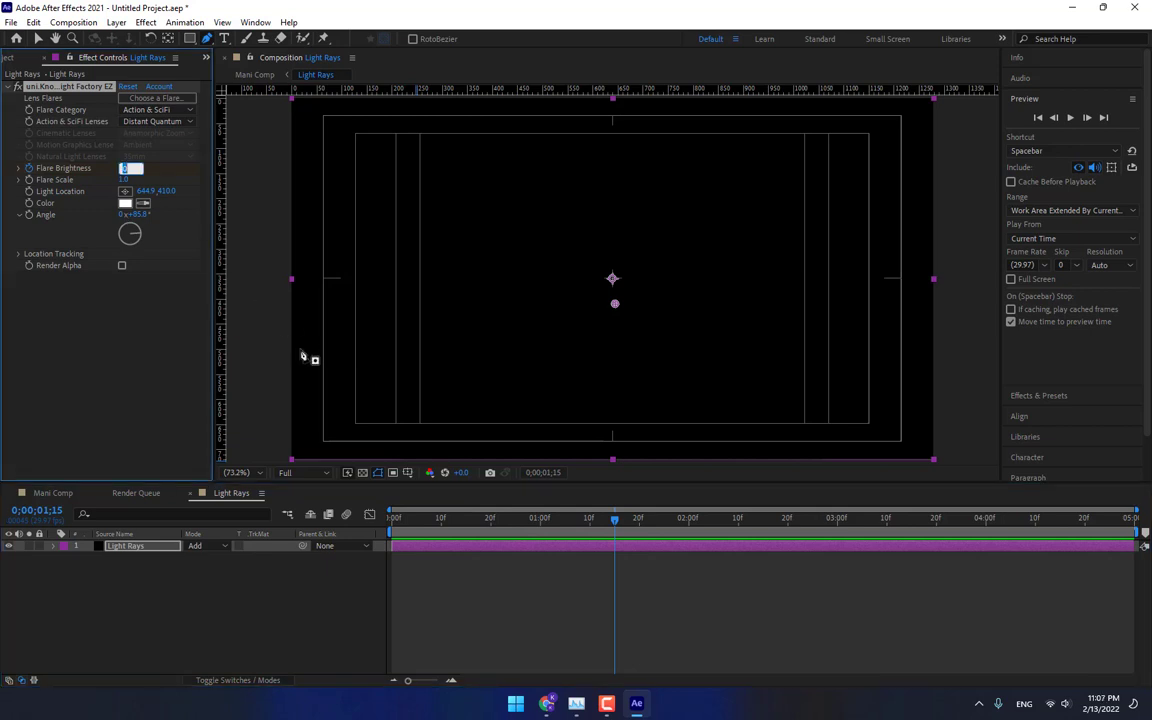
type("100")
key("Return")
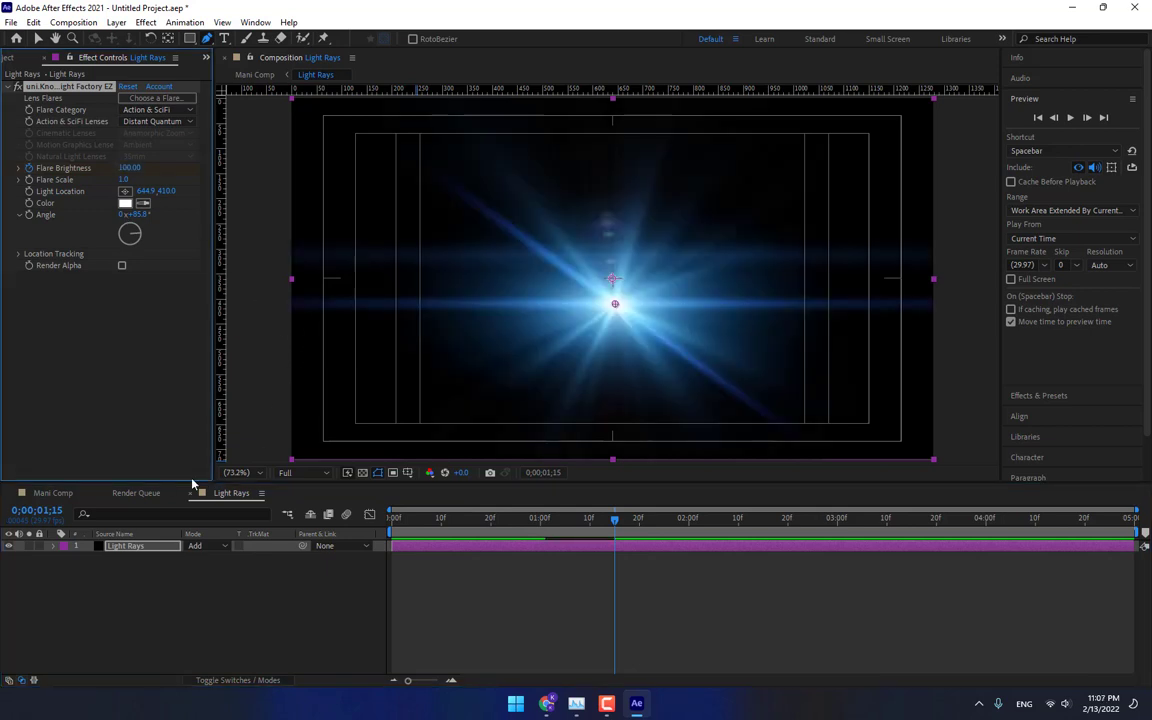
At 0;00;01;20, nudge the flare light location in the Light Rays precomp to about 645, 418.
left_click(57, 495)
left_click(350, 643)
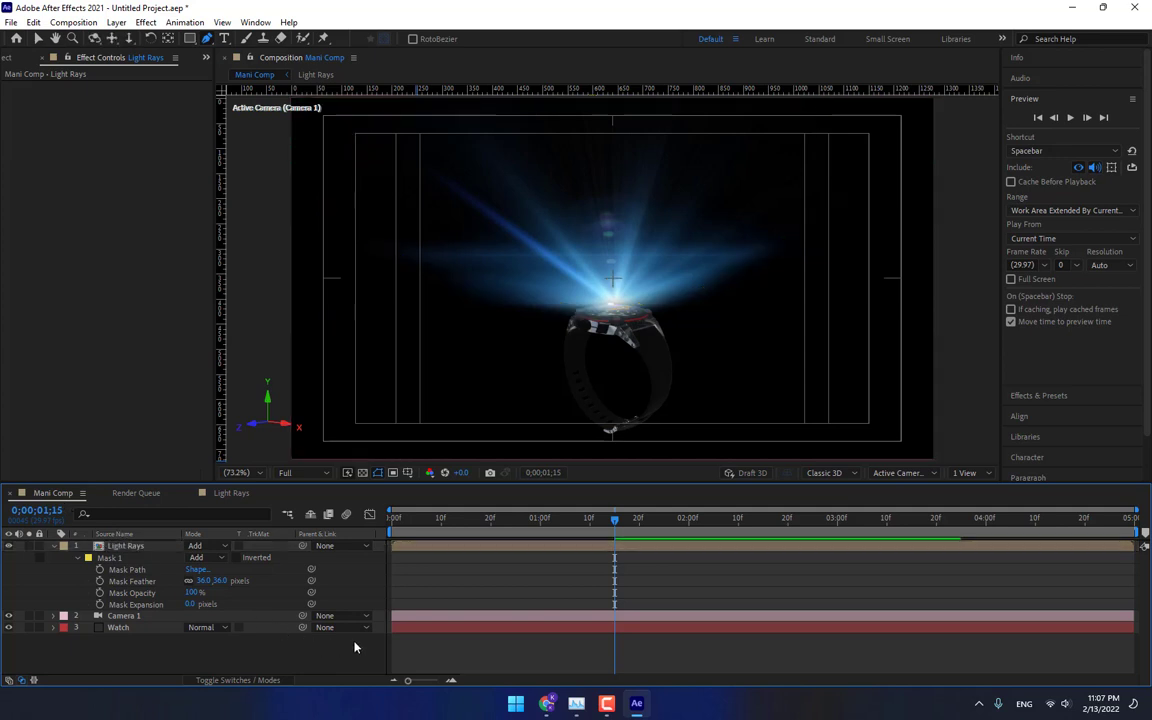
left_click_drag(503, 527, 640, 518)
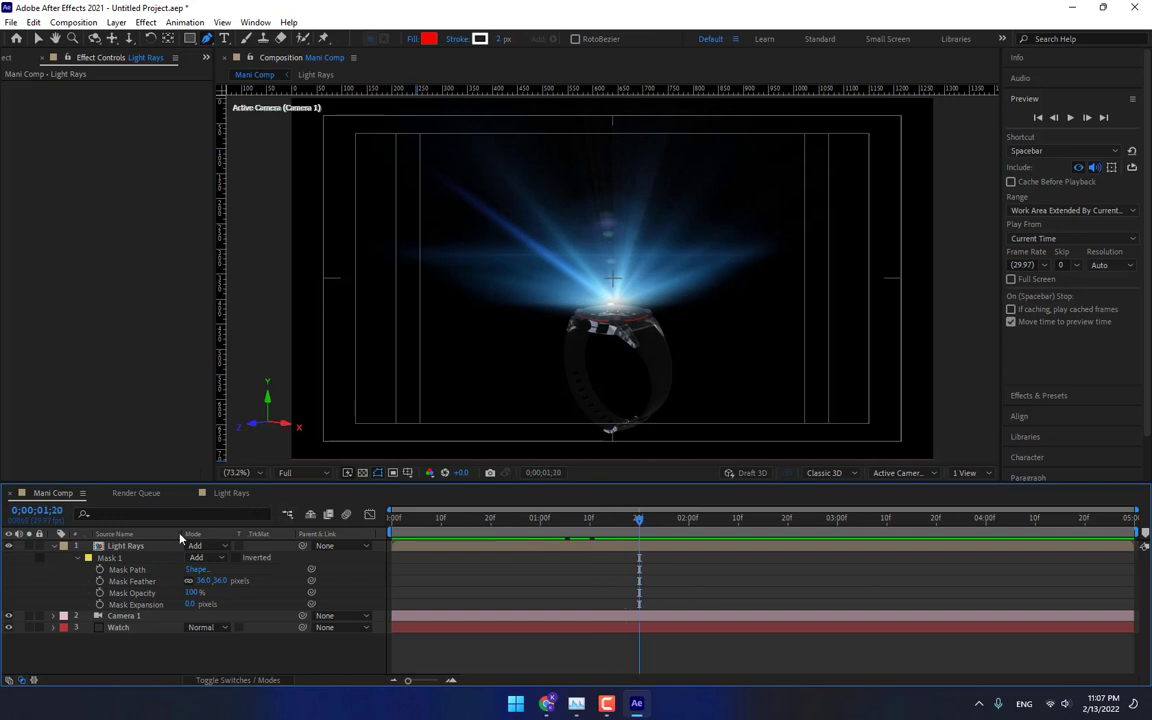
double_click(125, 546)
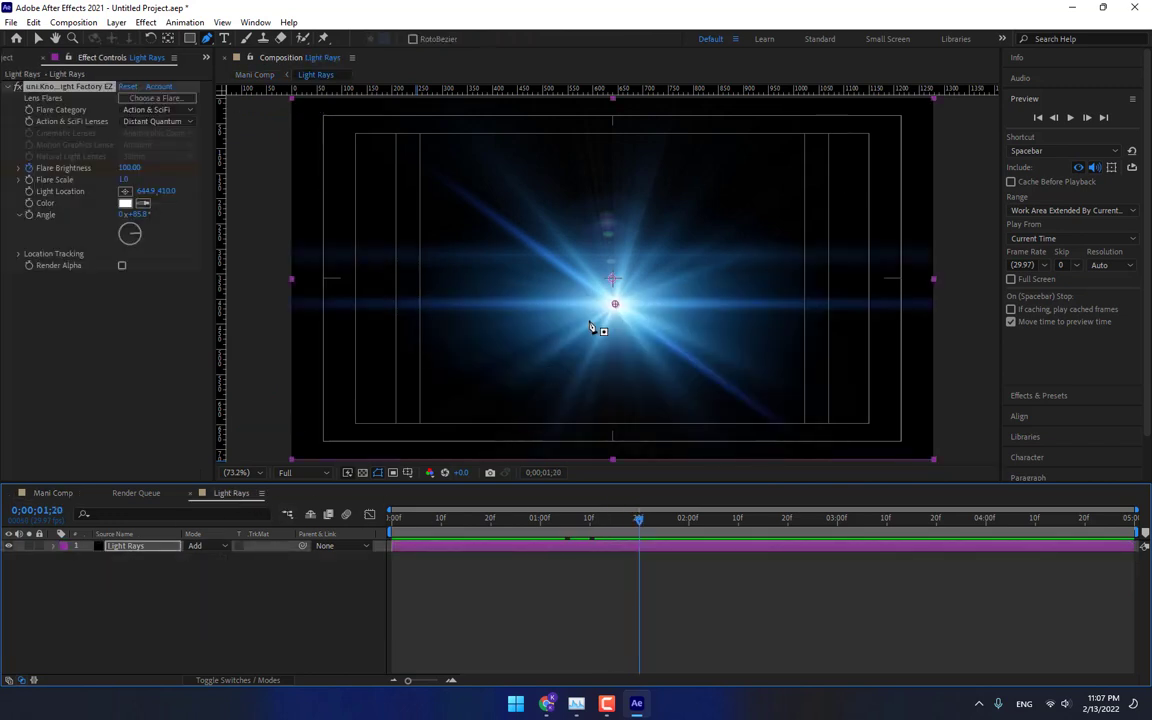
left_click_drag(616, 308, 618, 312)
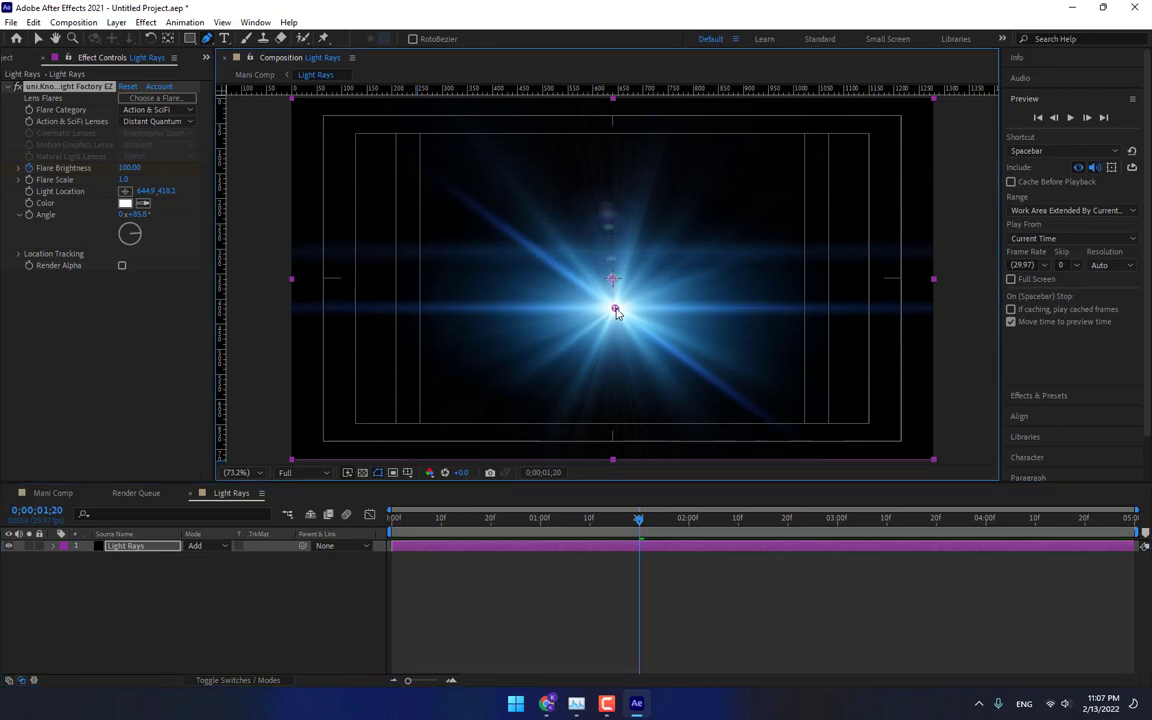
left_click(45, 492)
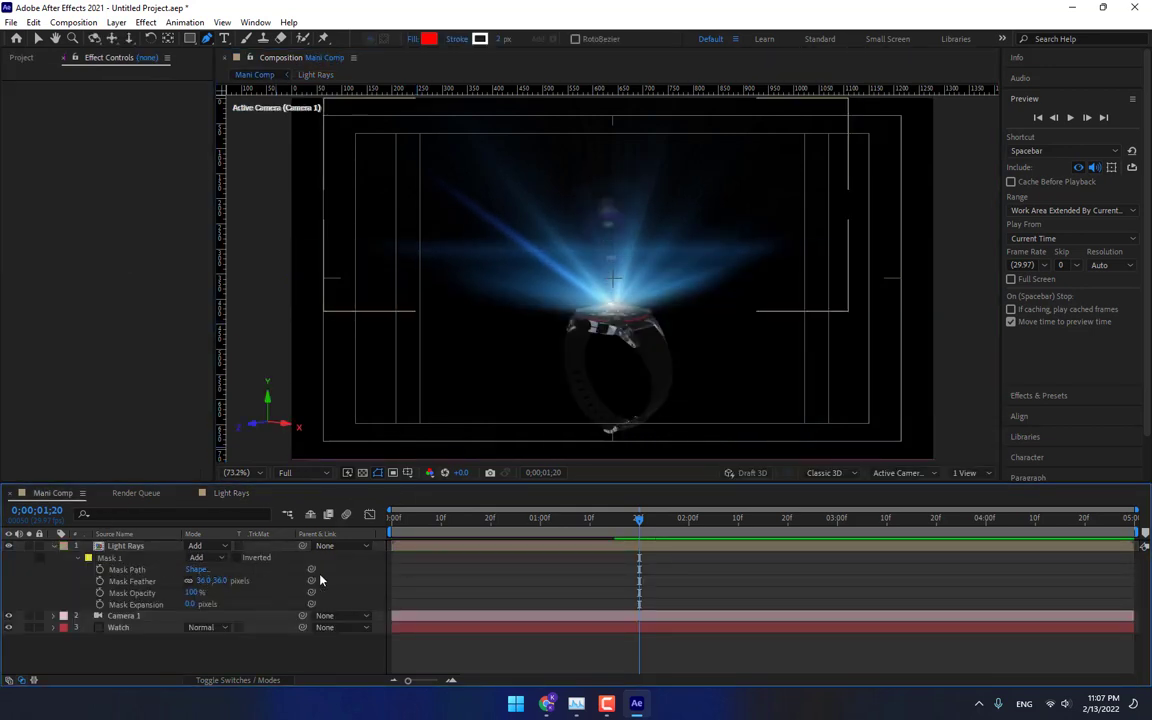
Create a new white solid layer named Glow in Mani Comp.
left_click(53, 546)
right_click(222, 612)
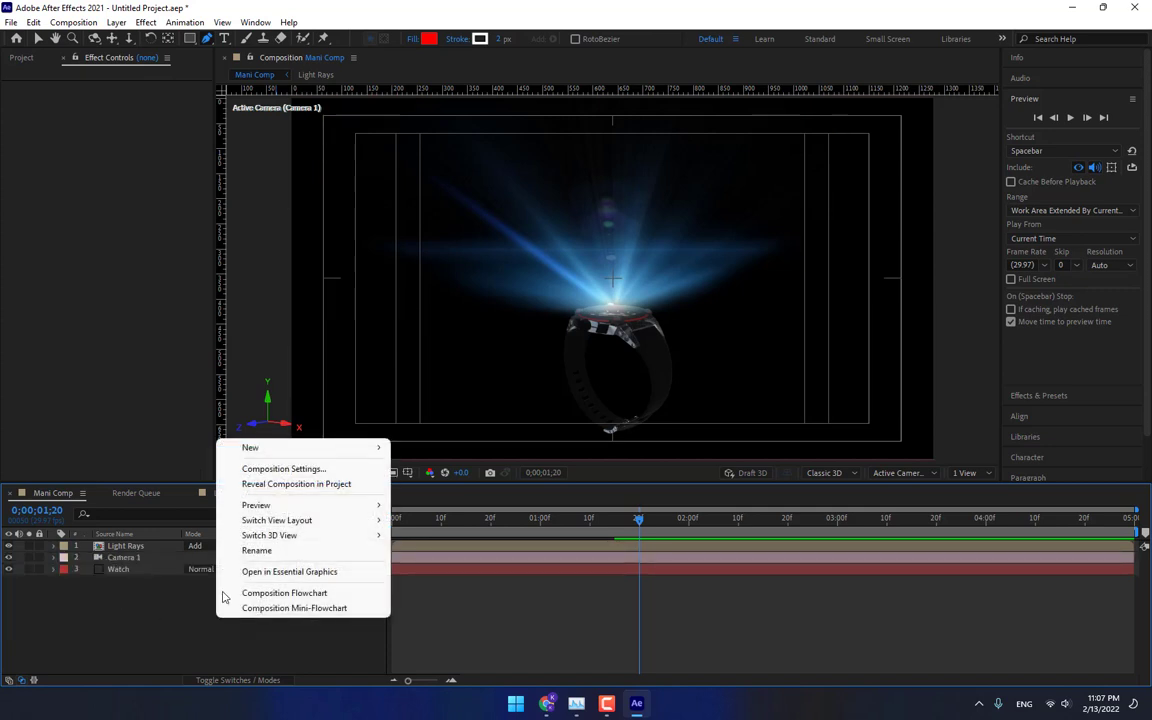
mouse_move(298, 451)
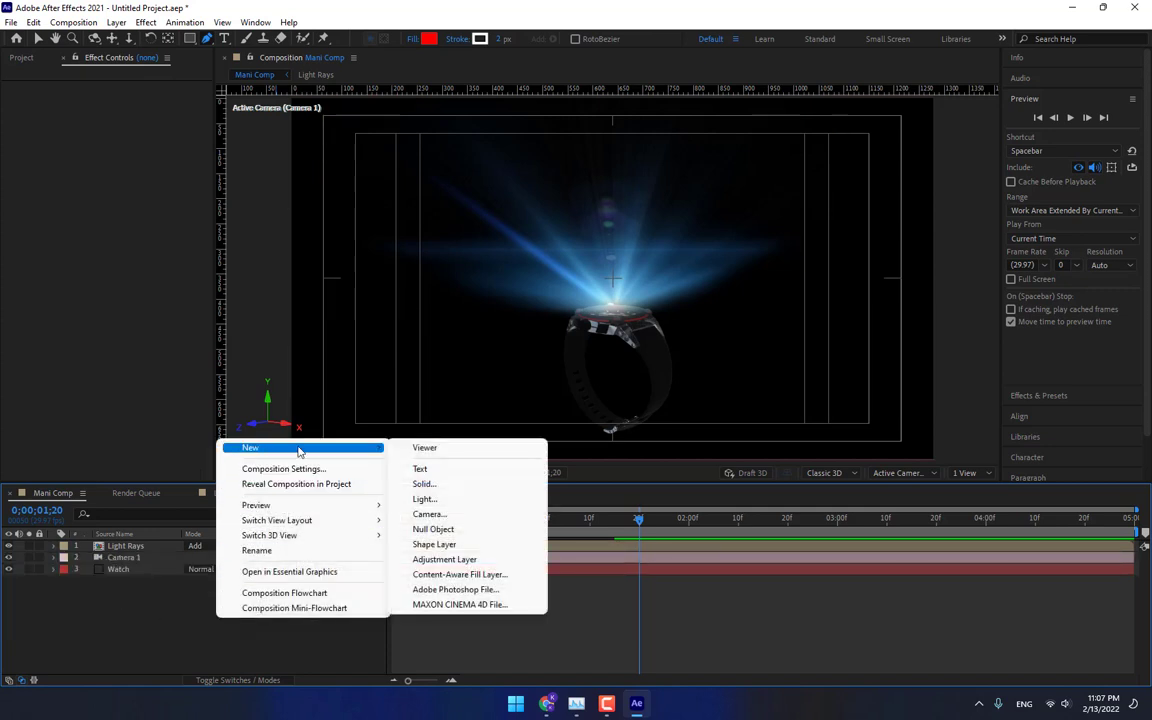
left_click(447, 486)
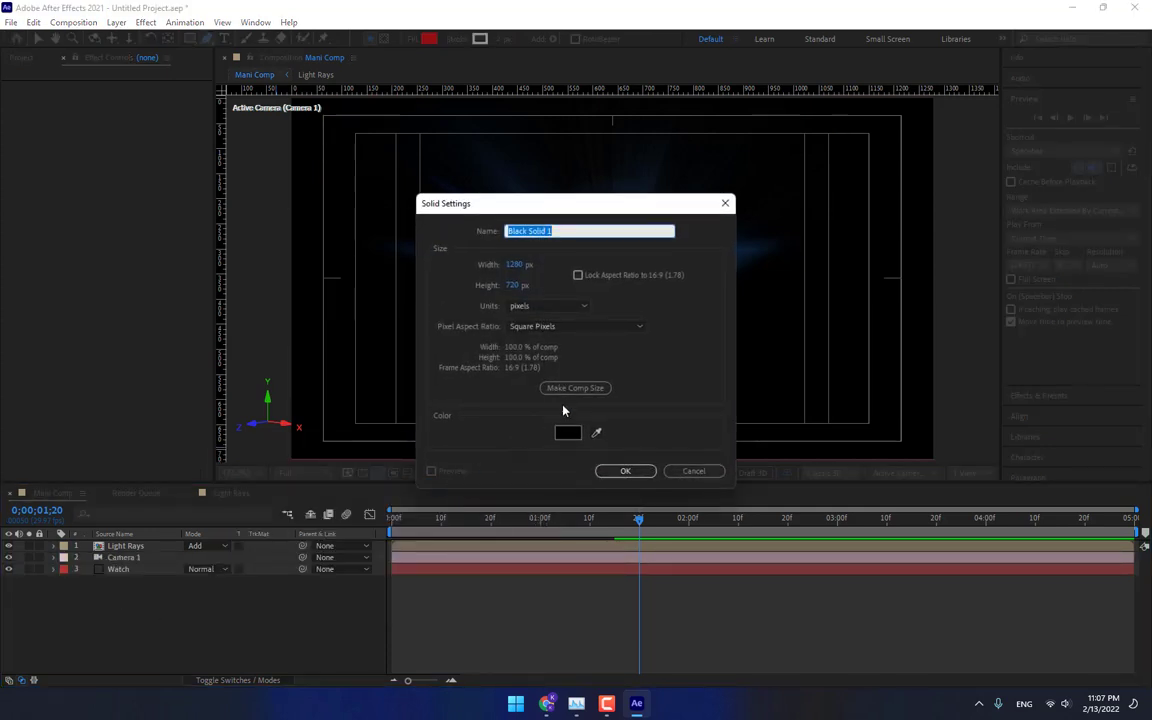
type("Glow")
left_click(568, 432)
left_click_drag(505, 328, 385, 248)
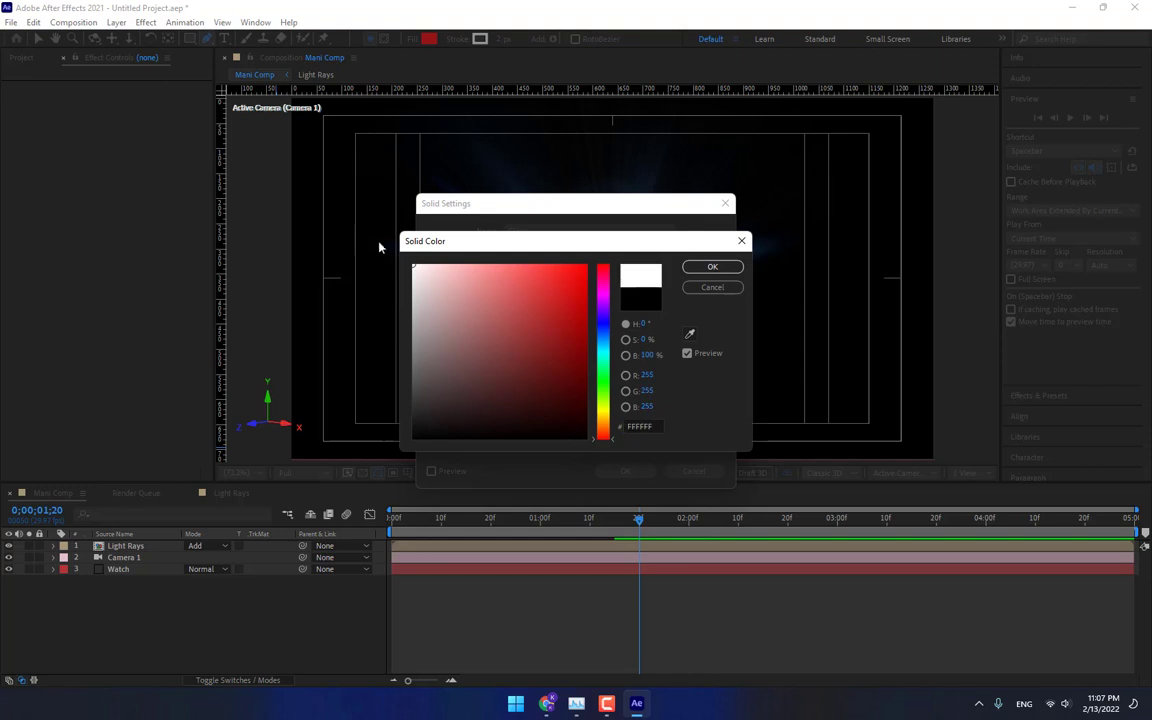
left_click(712, 266)
left_click(625, 468)
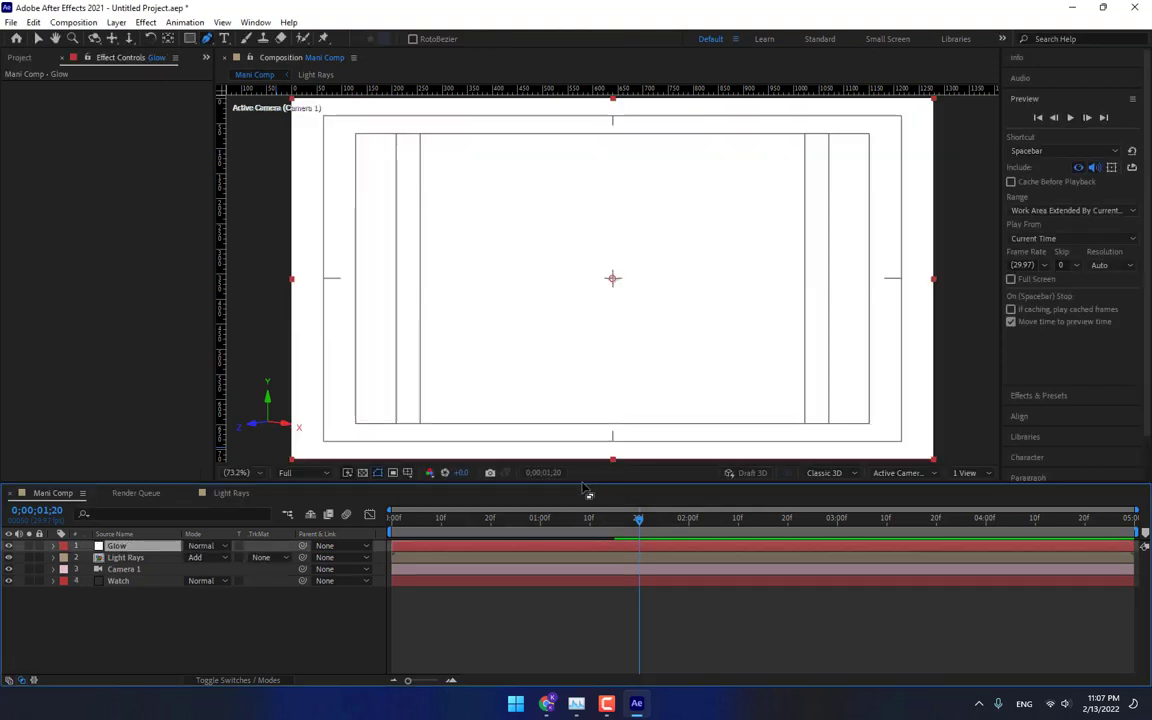
Draw a small elliptical mask on the Glow solid over the top of the watch.
left_click(8, 545)
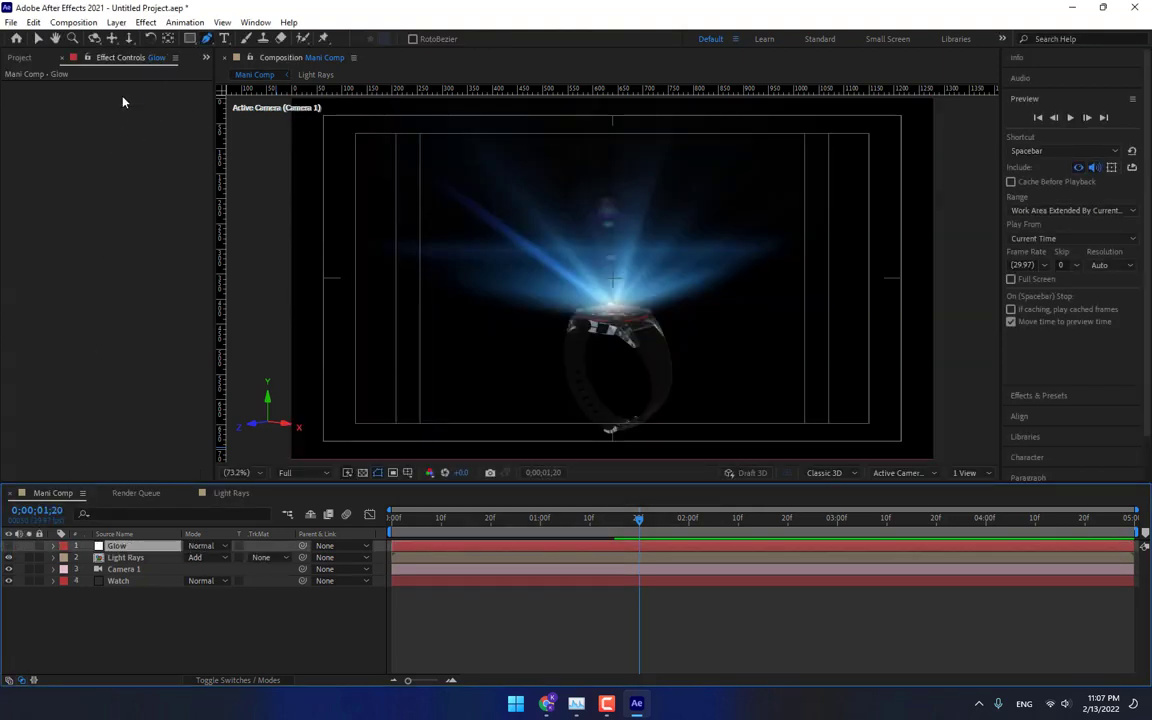
left_click_drag(190, 38, 200, 61)
left_click_drag(598, 303, 631, 313)
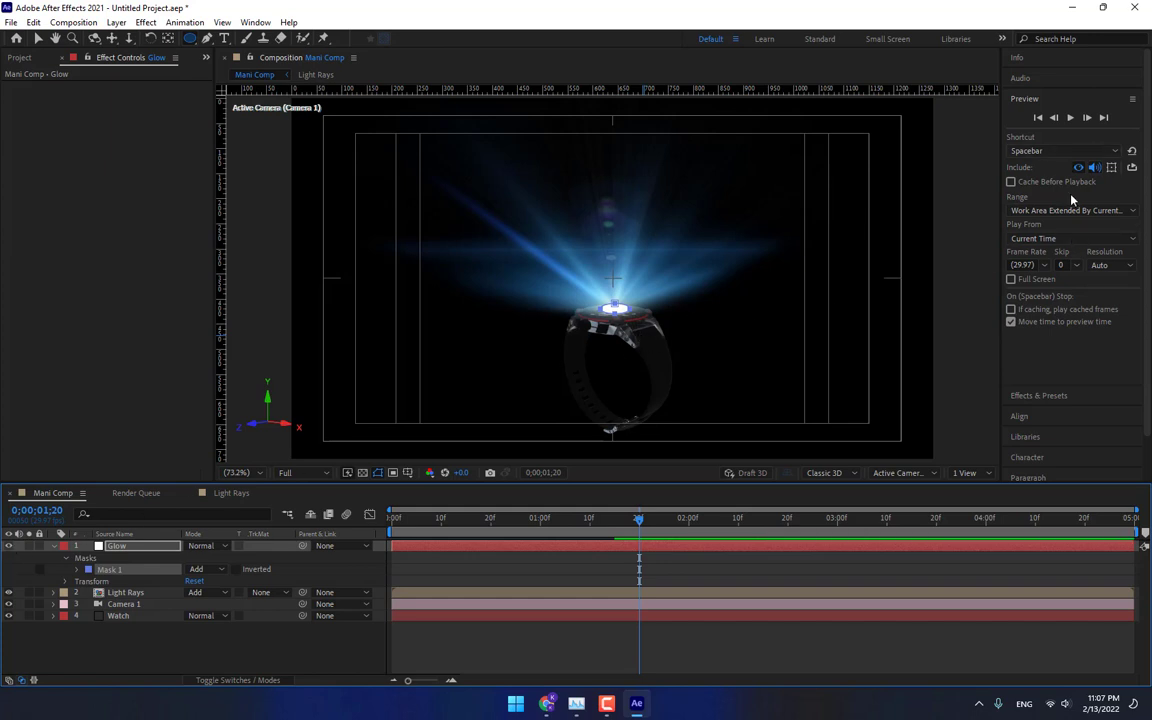
Search the effects for glow and apply Starglow to the Glow layer.
left_click(1066, 395)
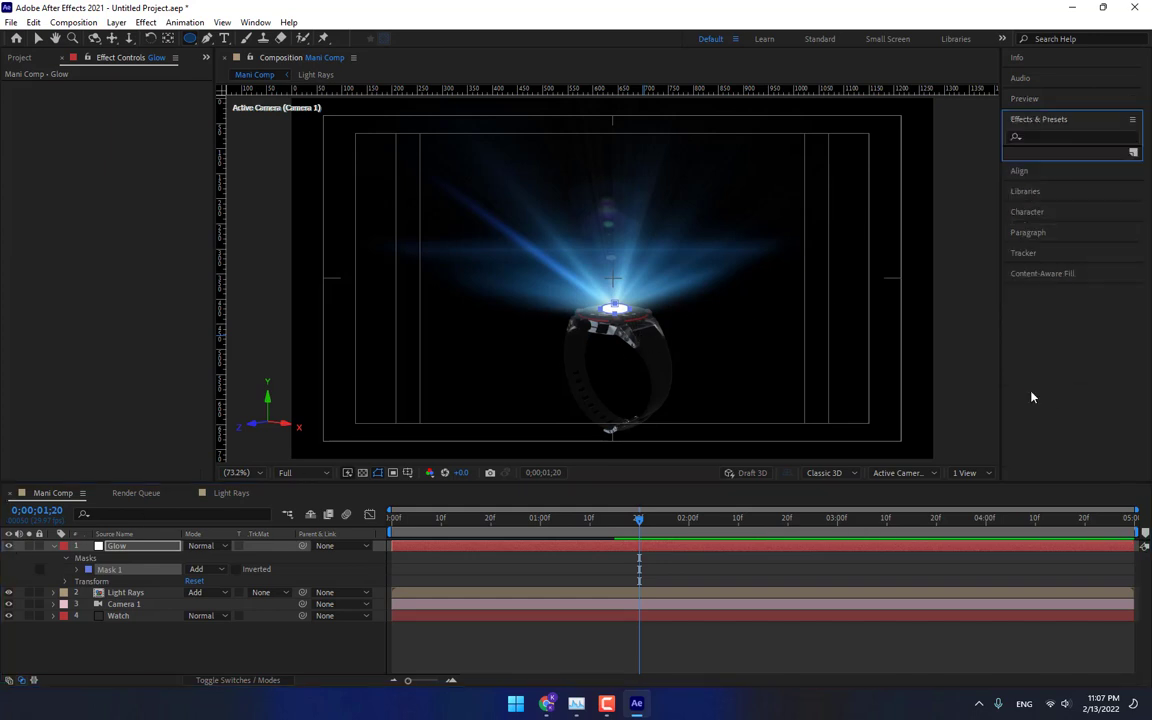
left_click(1067, 135)
type("glow")
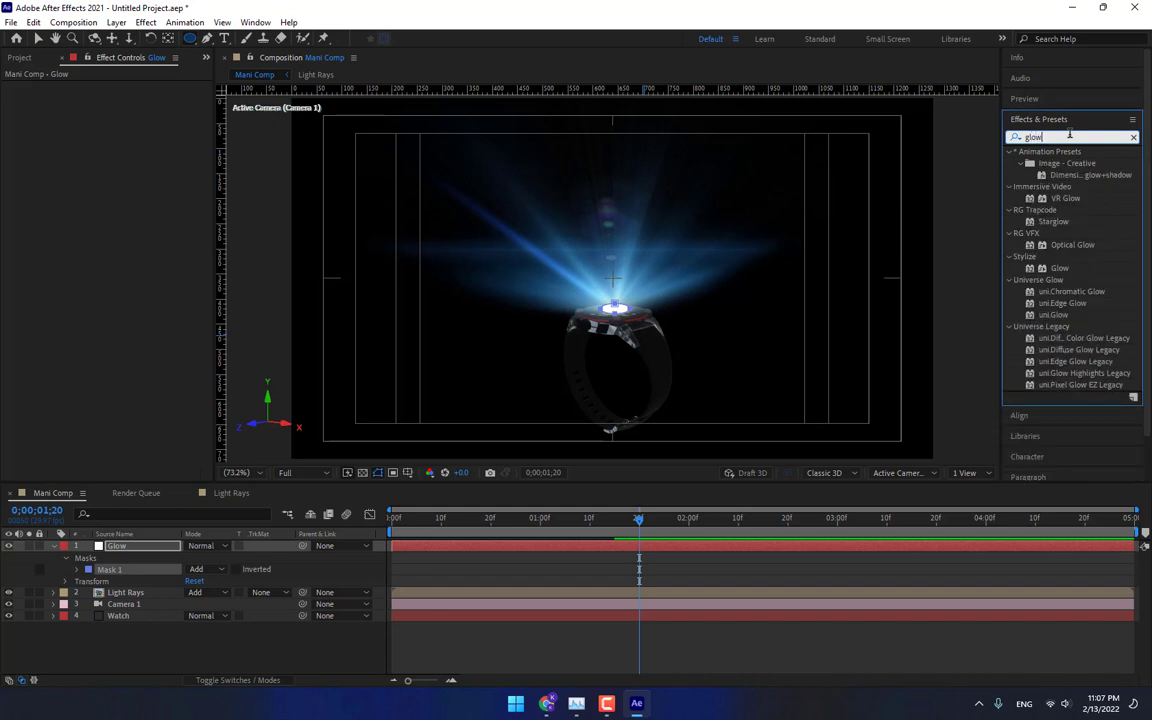
double_click(1052, 221)
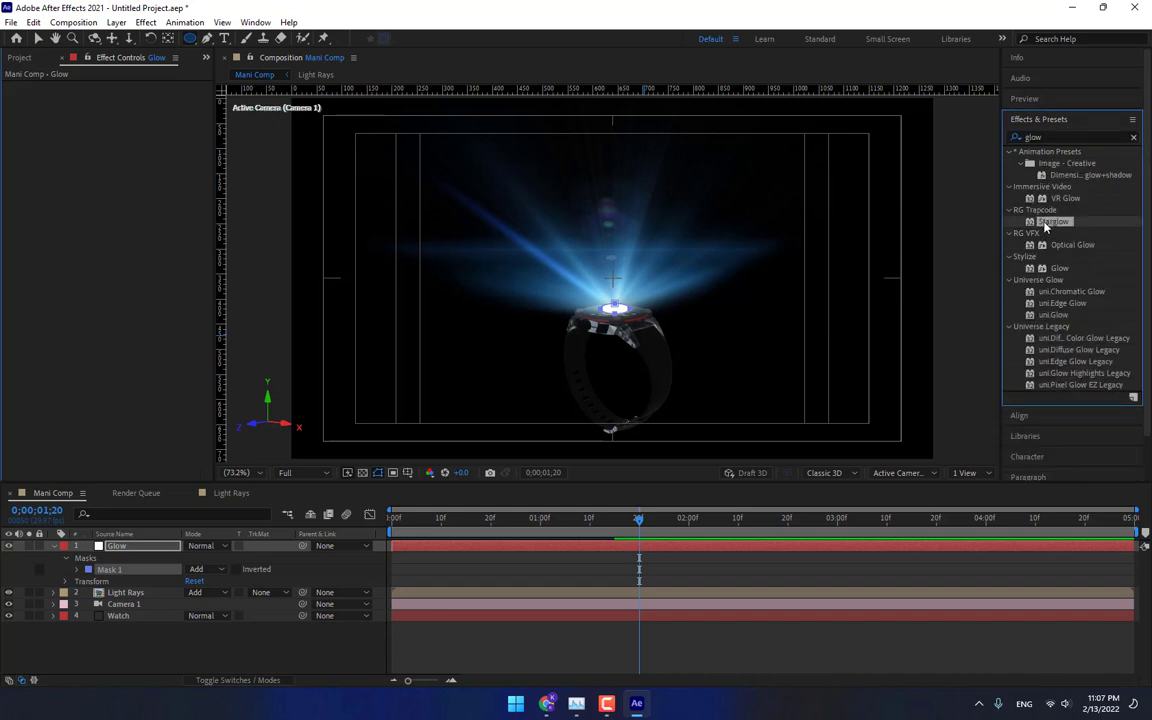
Set Starglow's Boost Light to about 4.8 and its preset to White Tri.
left_click(155, 134)
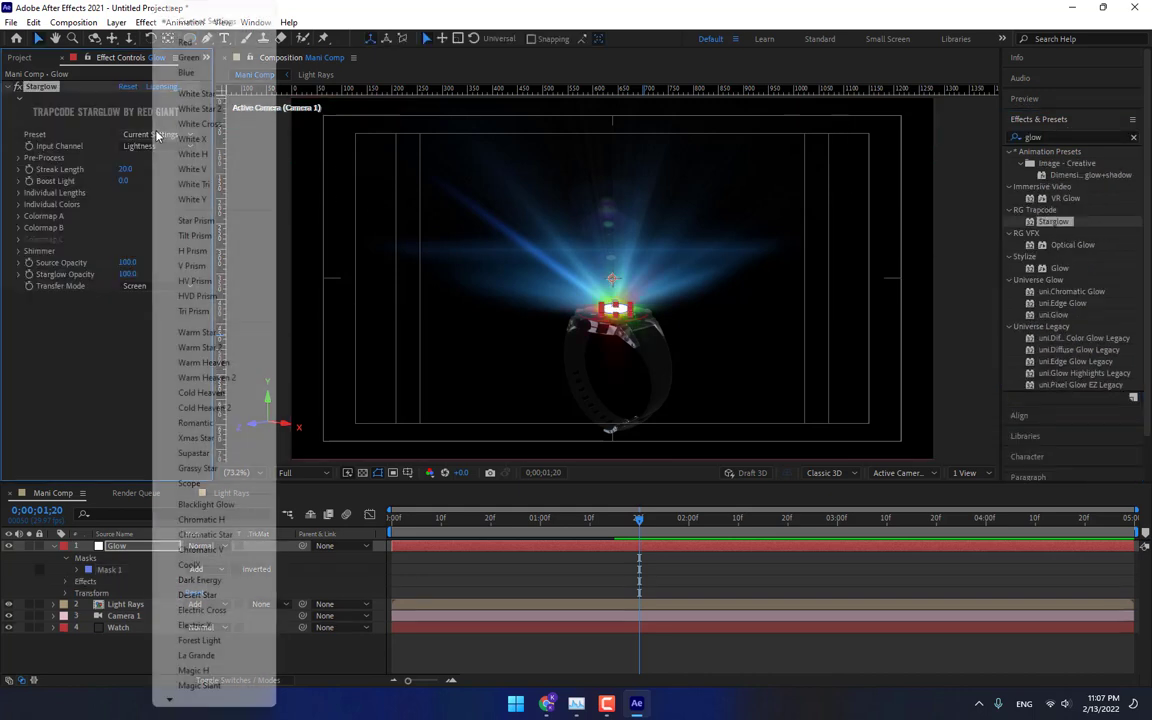
left_click(195, 141)
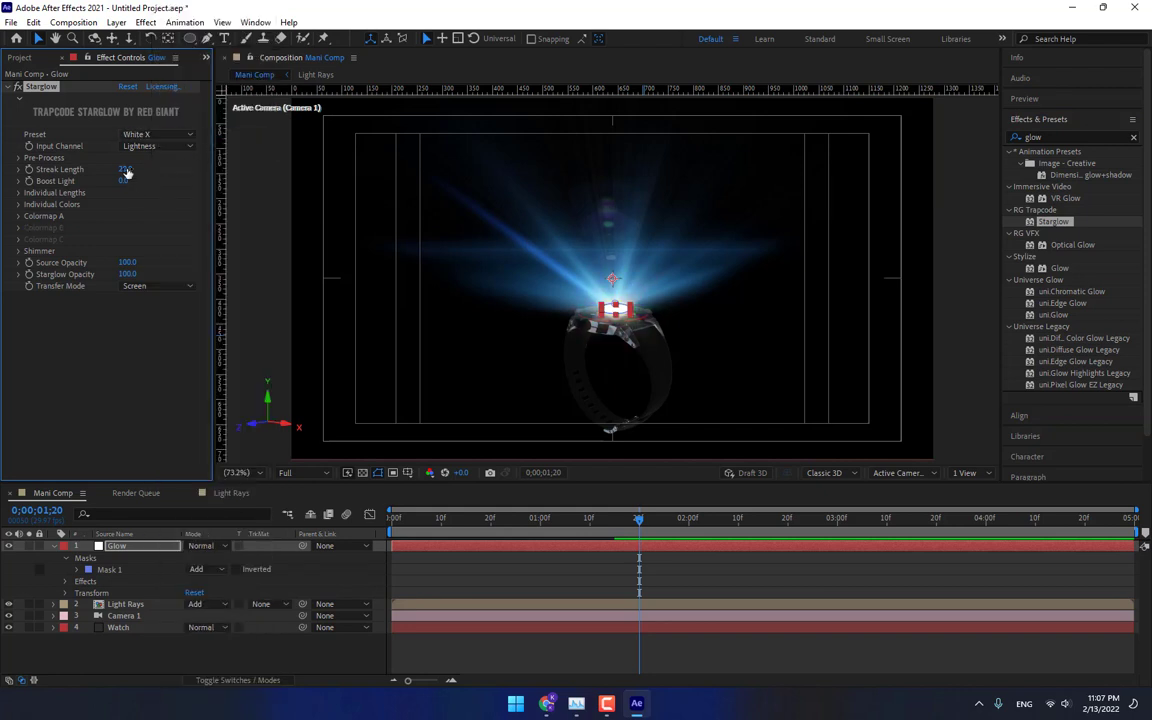
left_click_drag(127, 172, 157, 182)
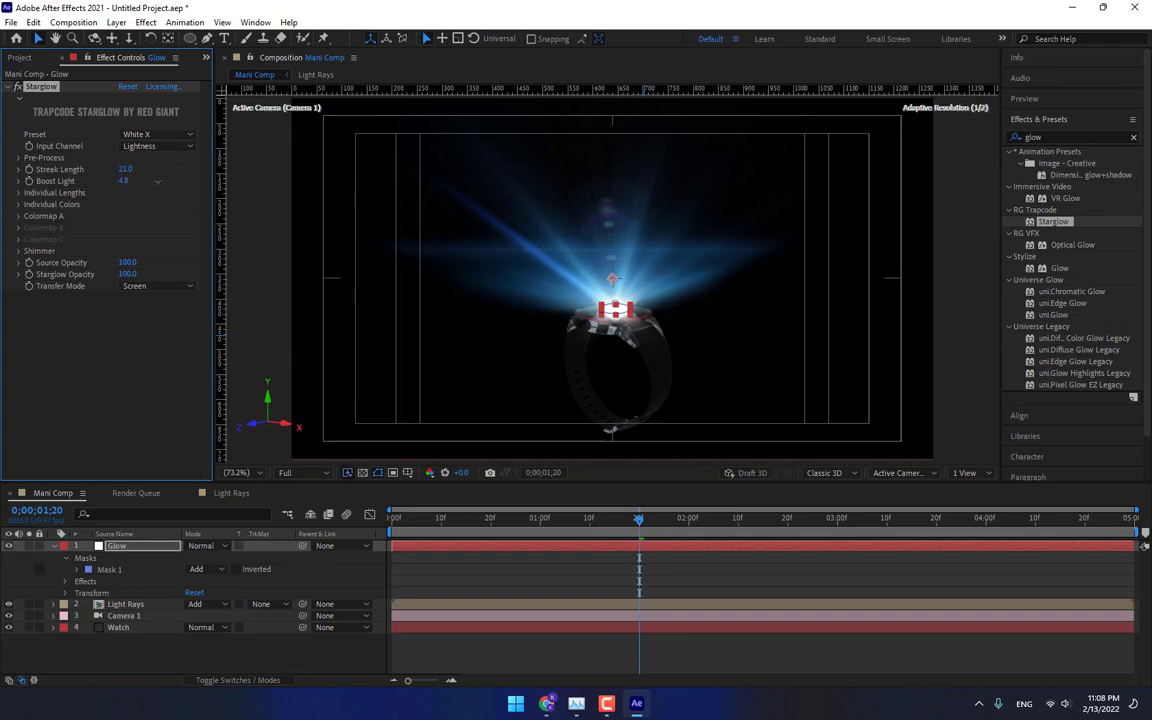
left_click(160, 134)
left_click(193, 186)
Expand Starglow's Colormap A and sample a blue color from the light flare as its color.
left_click(17, 217)
left_click(163, 229)
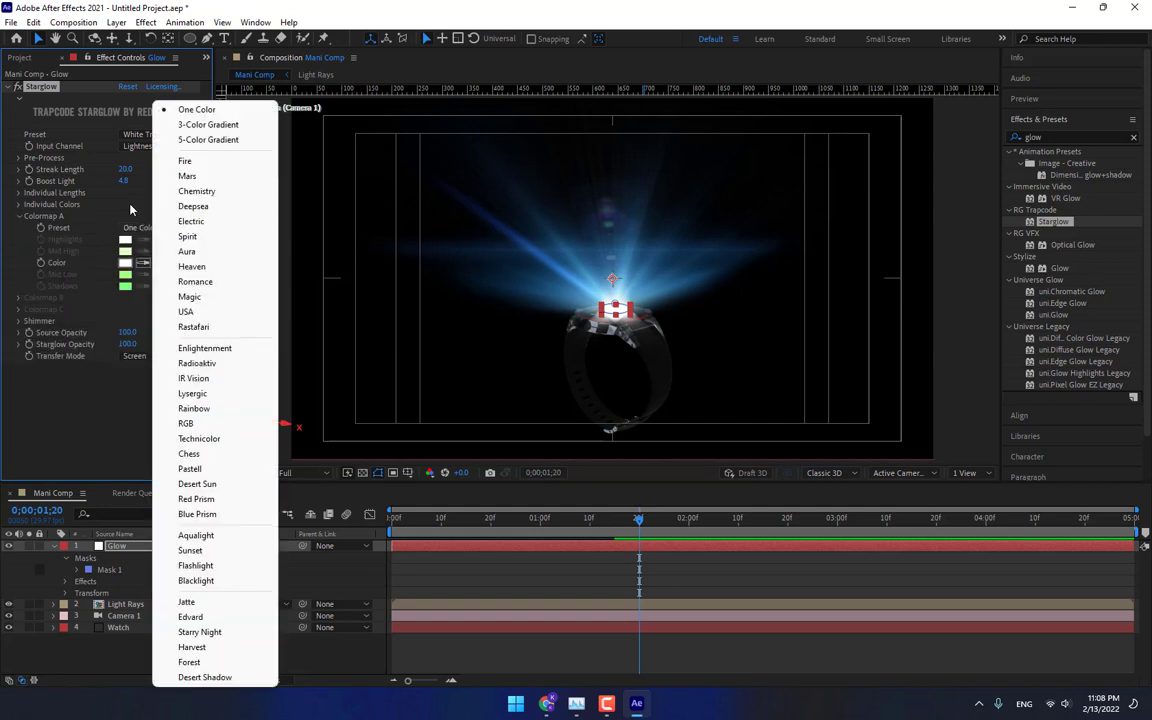
left_click(130, 209)
left_click(655, 289)
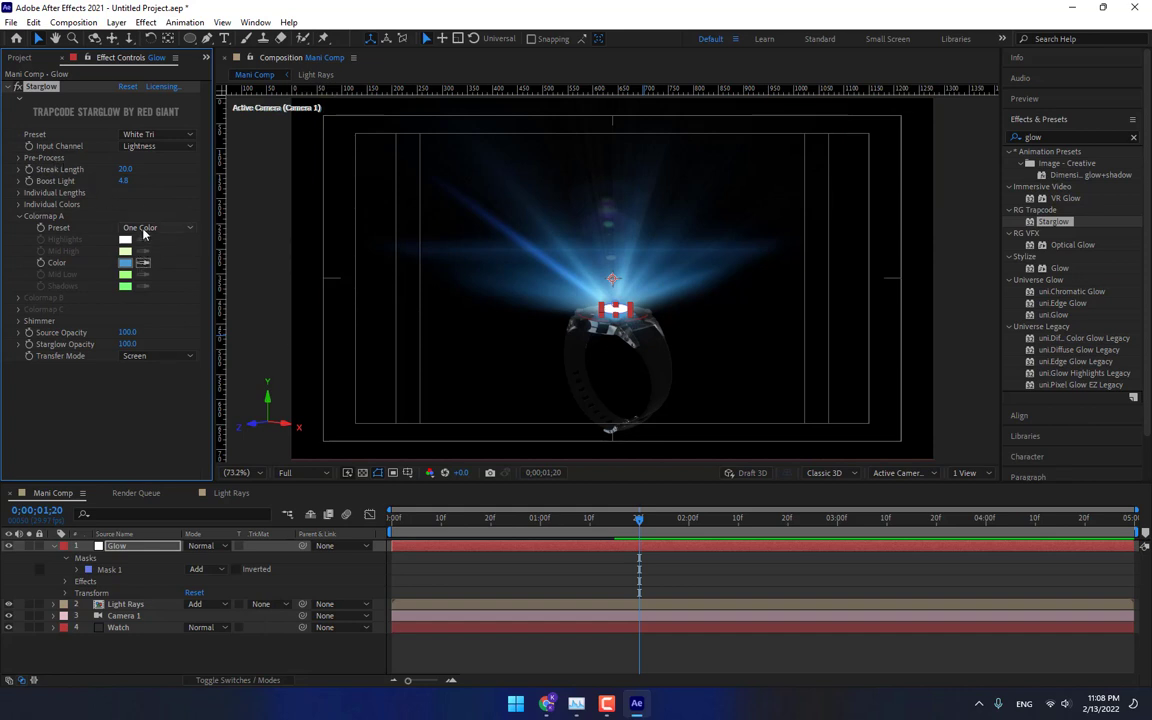
left_click(462, 578)
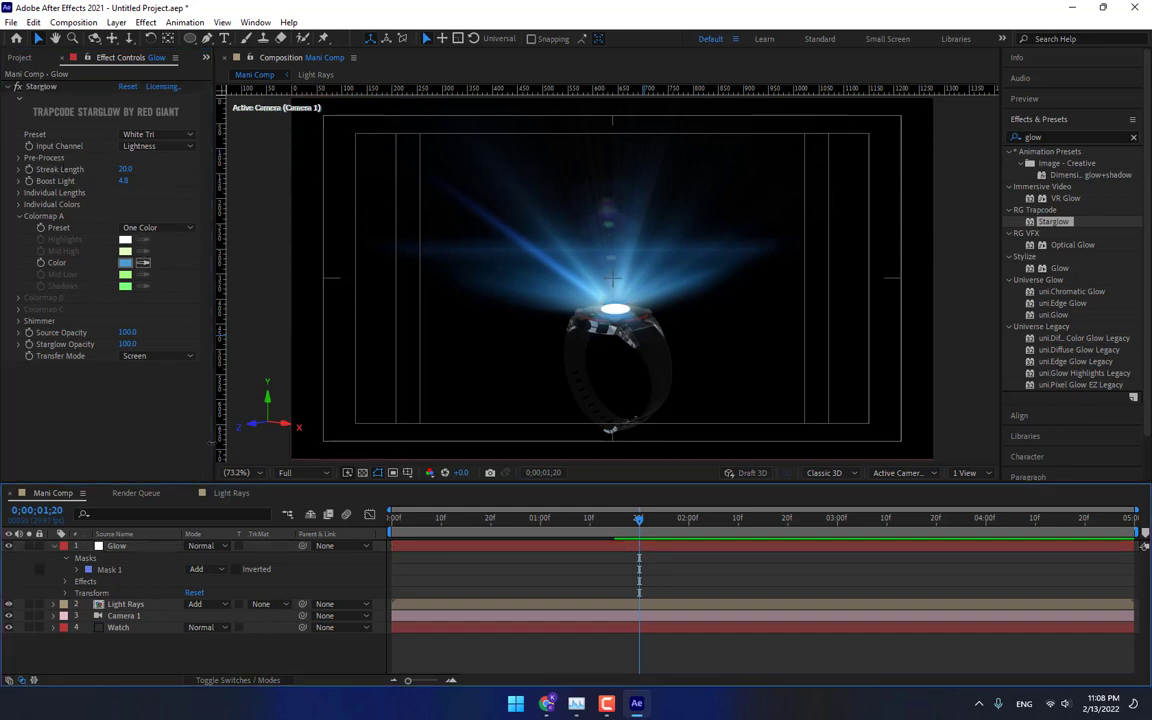
Set the feather of the Glow layer's Mask 1 to 18 pixels.
left_click(112, 549)
key("m")
key("m")
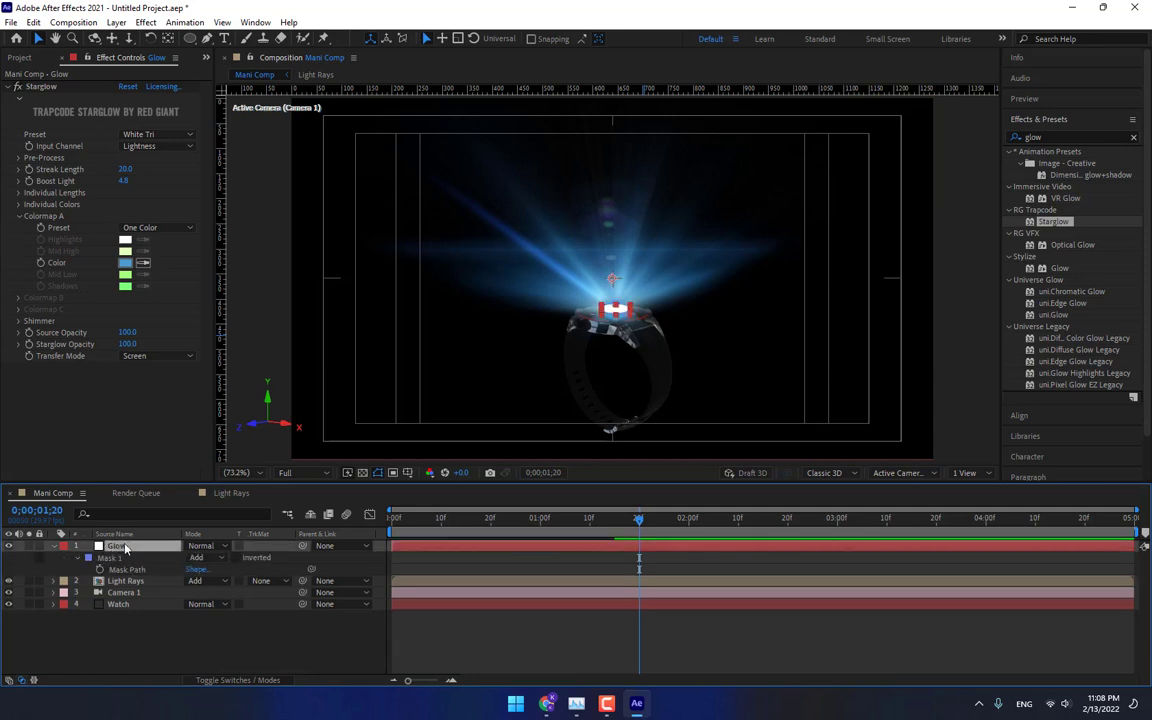
left_click_drag(211, 583, 246, 583)
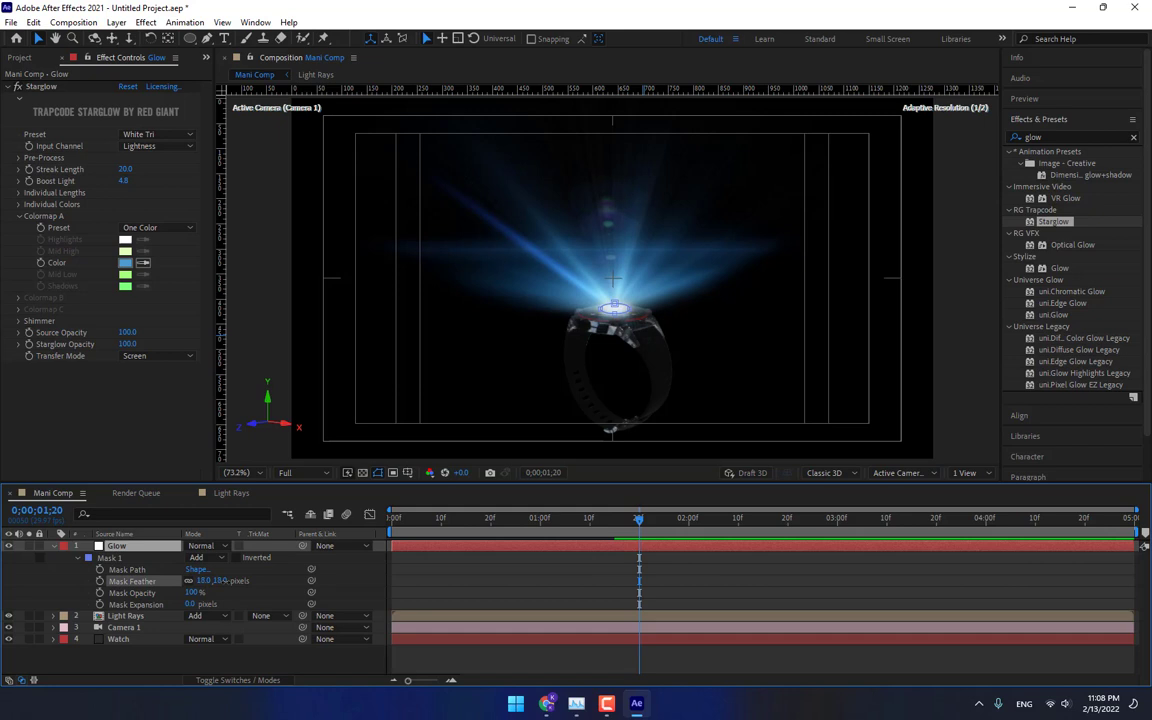
left_click(436, 604)
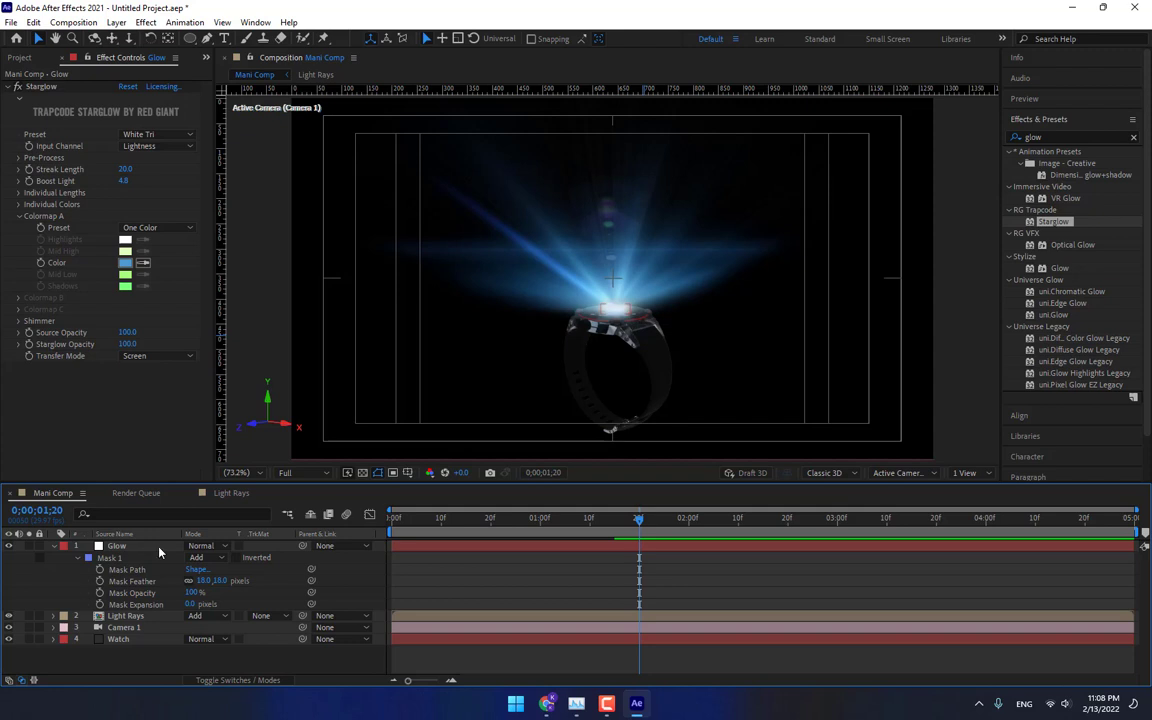
Examine the timing of the Flare Brightness keyframes in the Light Rays comp.
left_click(229, 495)
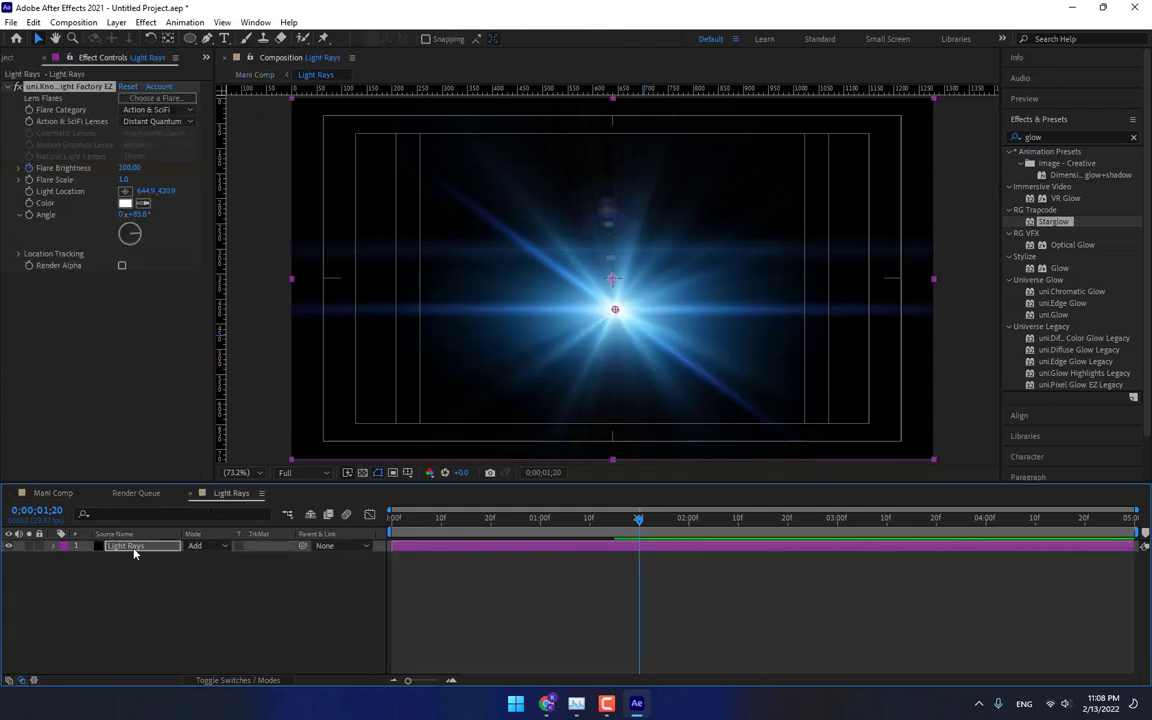
left_click(134, 553)
key("u")
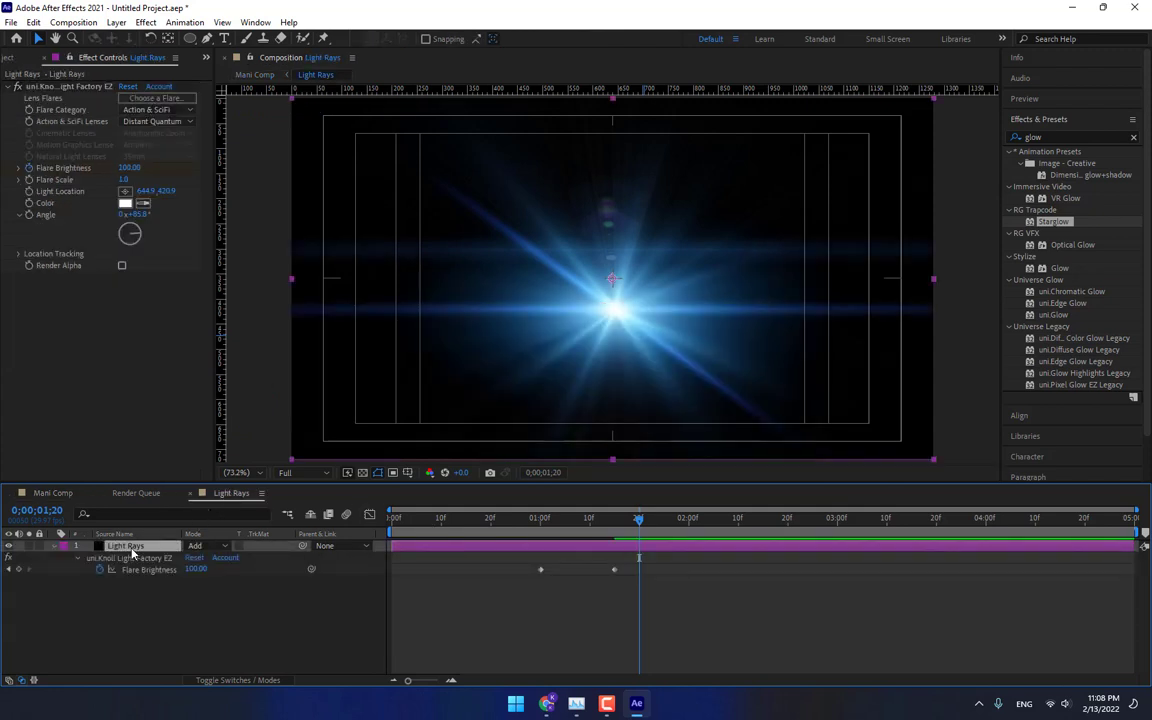
left_click(136, 572)
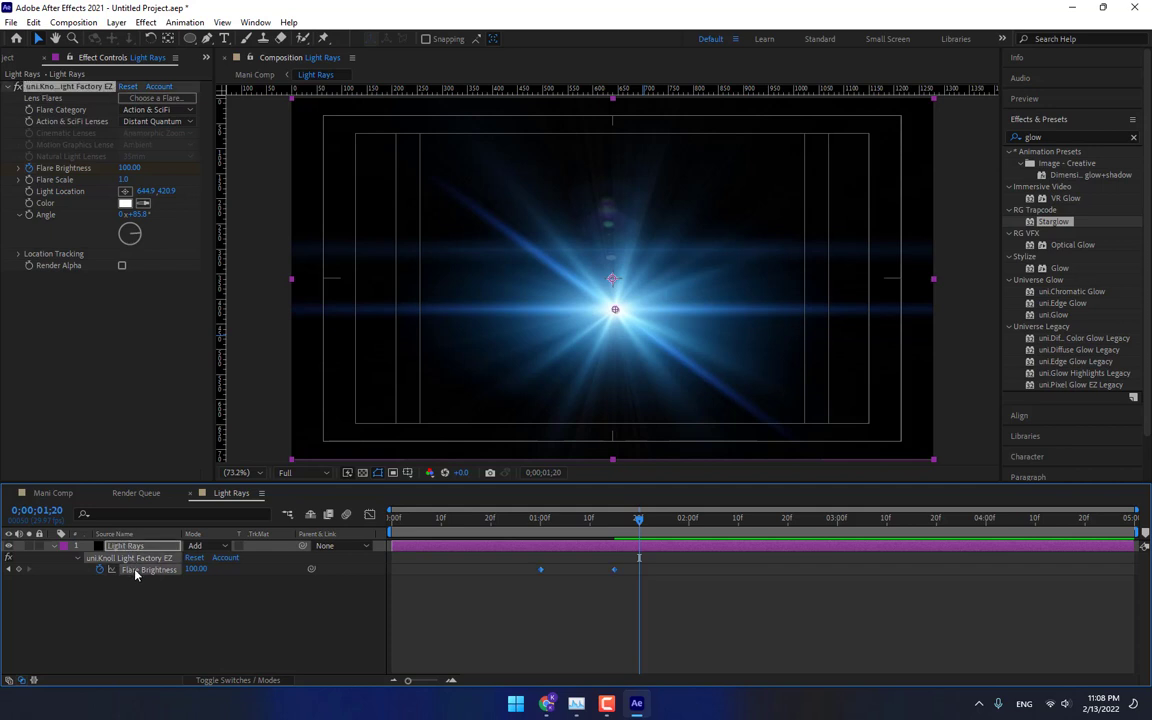
left_click(53, 493)
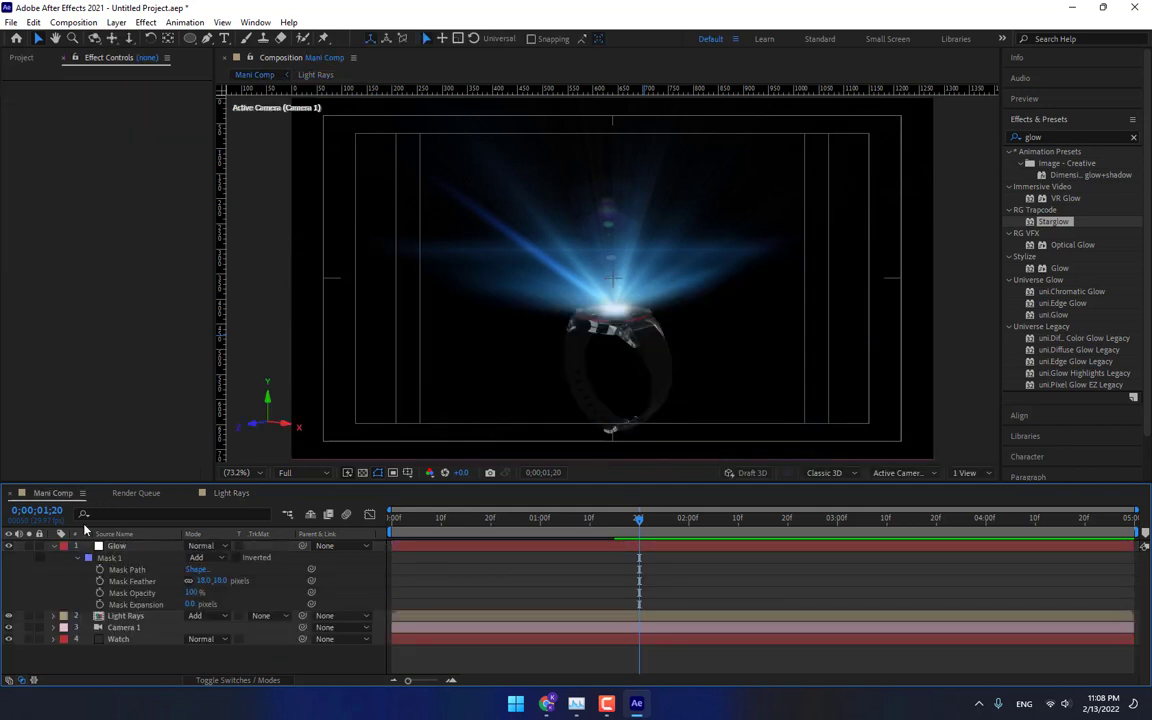
Animate the Glow layer's opacity from 0% at 0;00;01;00 to 100% at 0;00;01;15.
left_click(143, 547)
key("t")
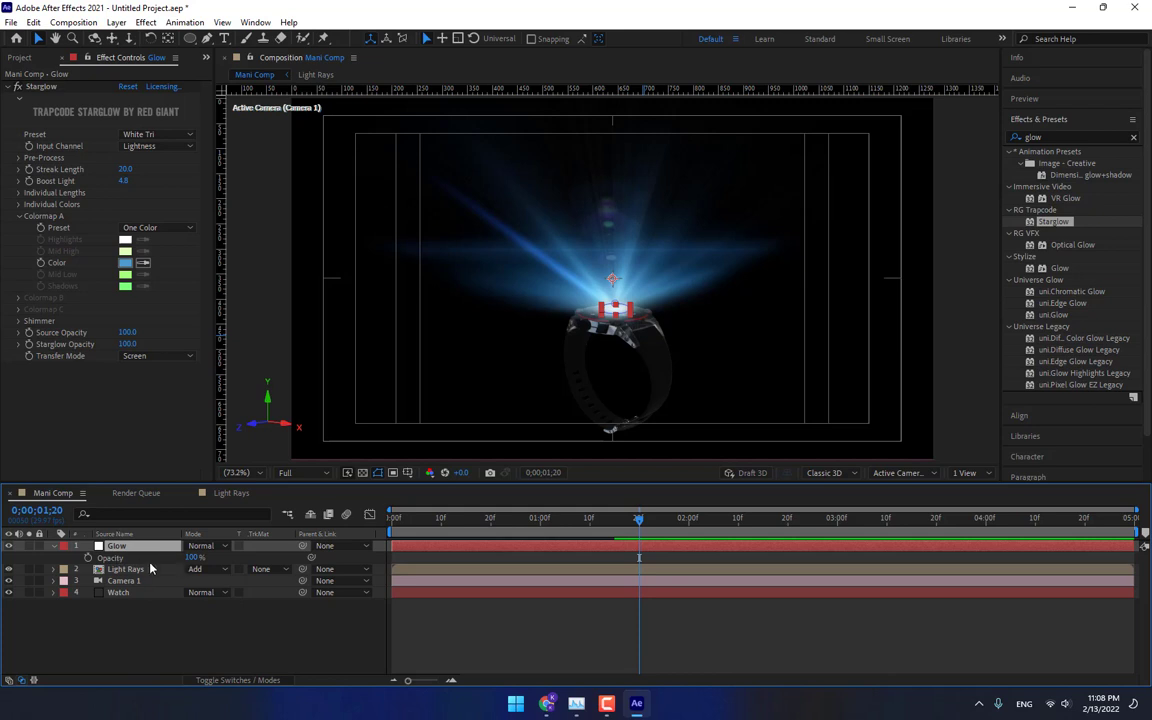
left_click(540, 518)
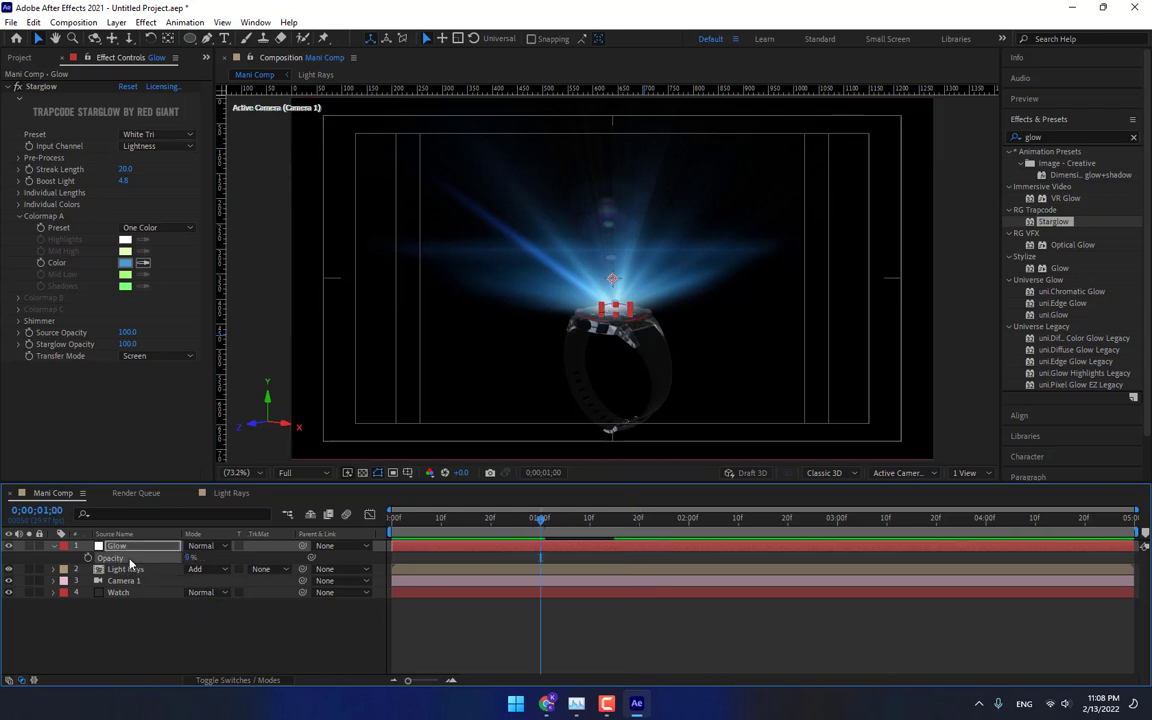
left_click(130, 561)
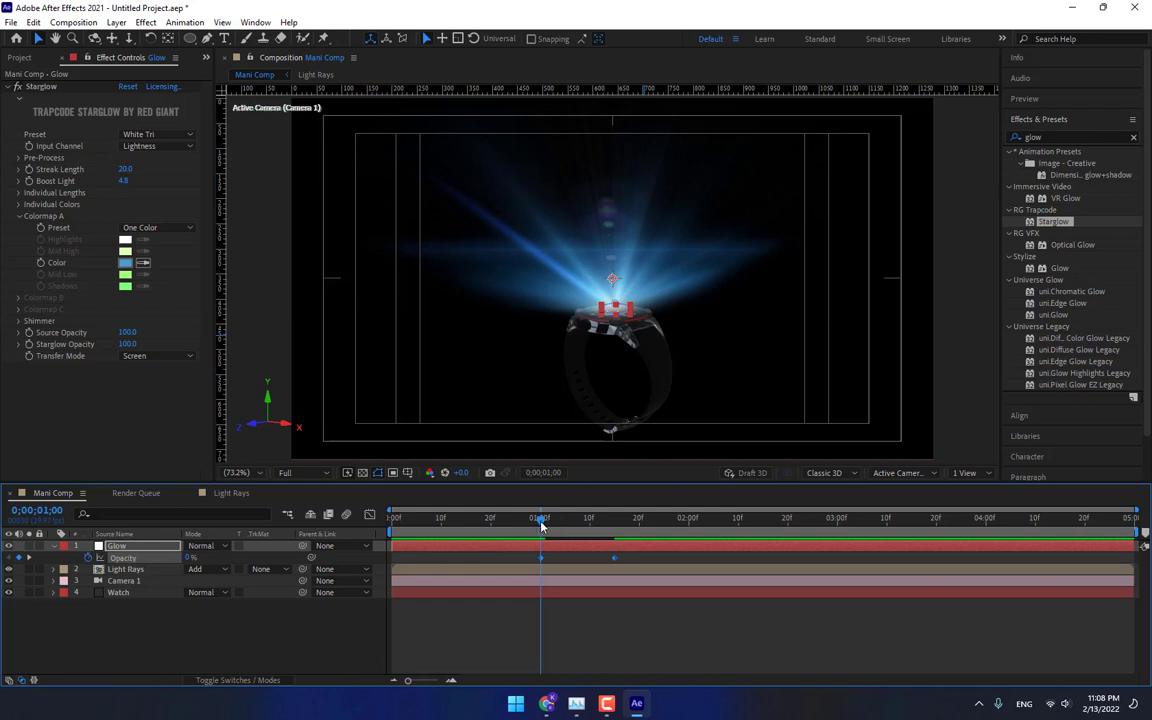
left_click_drag(540, 525, 617, 535)
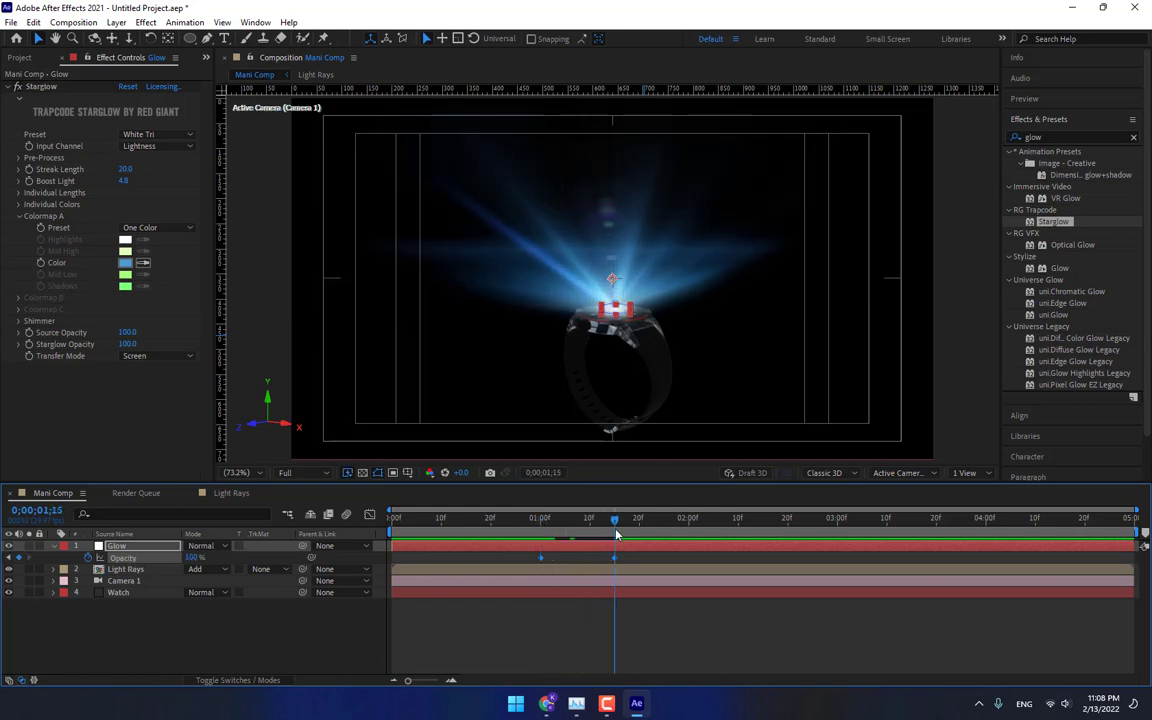
left_click(694, 628)
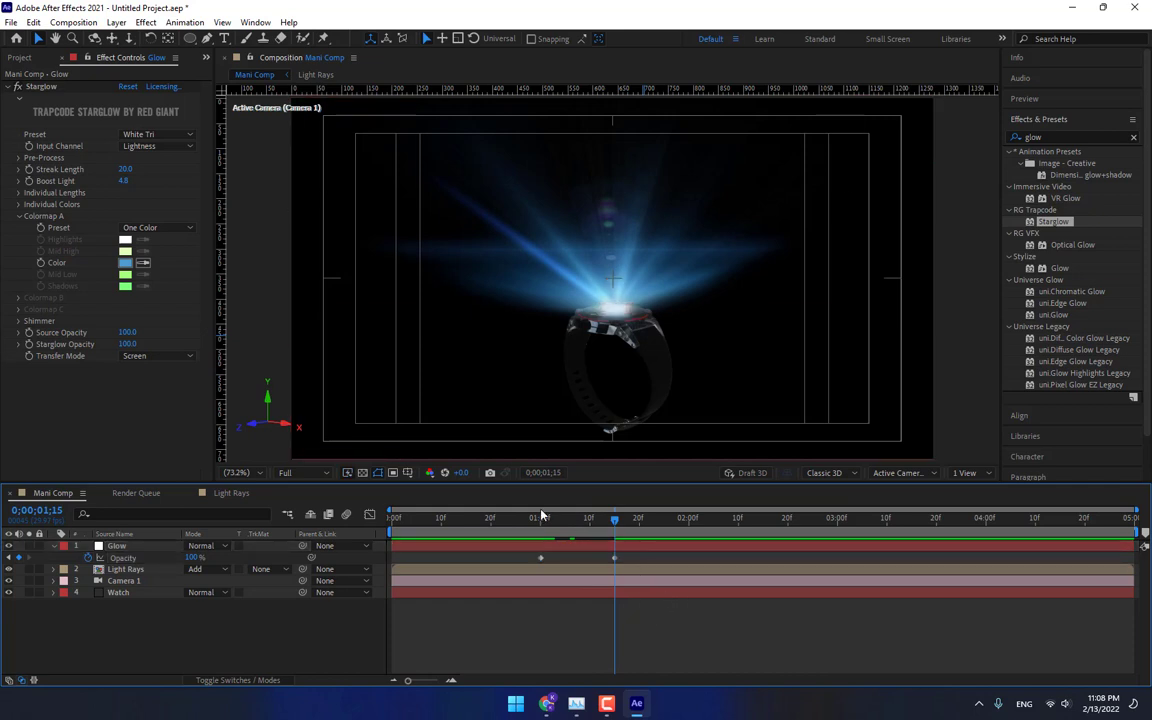
Create a new white solid layer named Grid in Mani Comp.
right_click(287, 651)
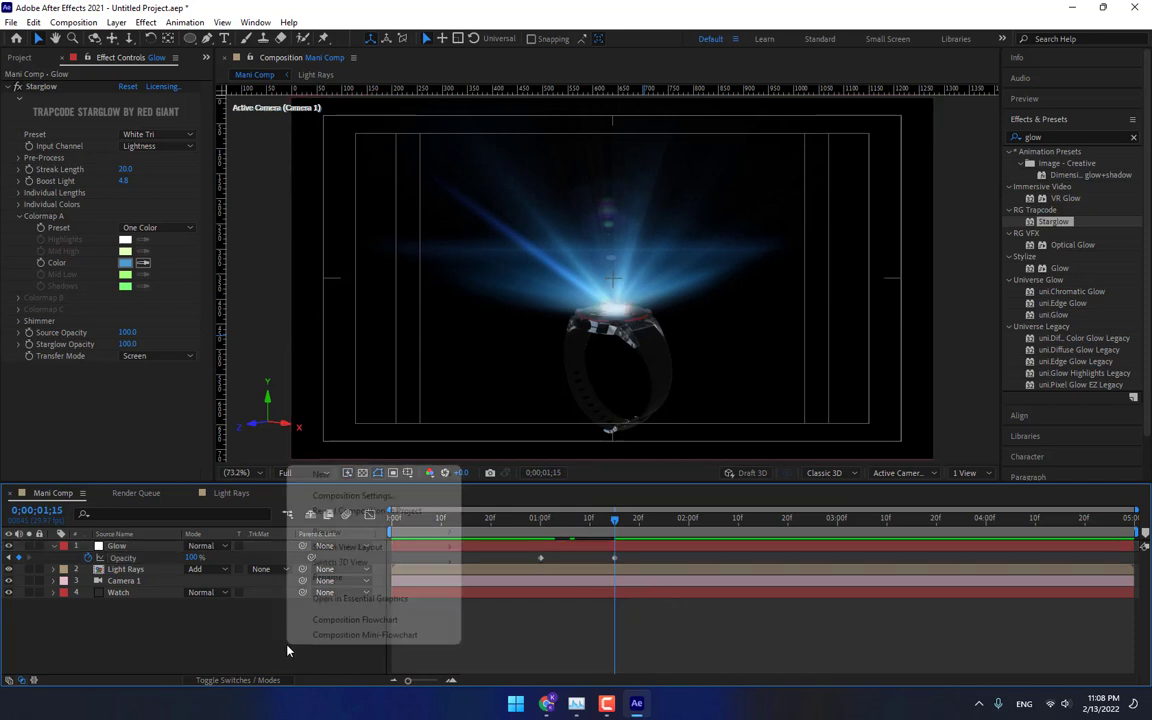
mouse_move(305, 474)
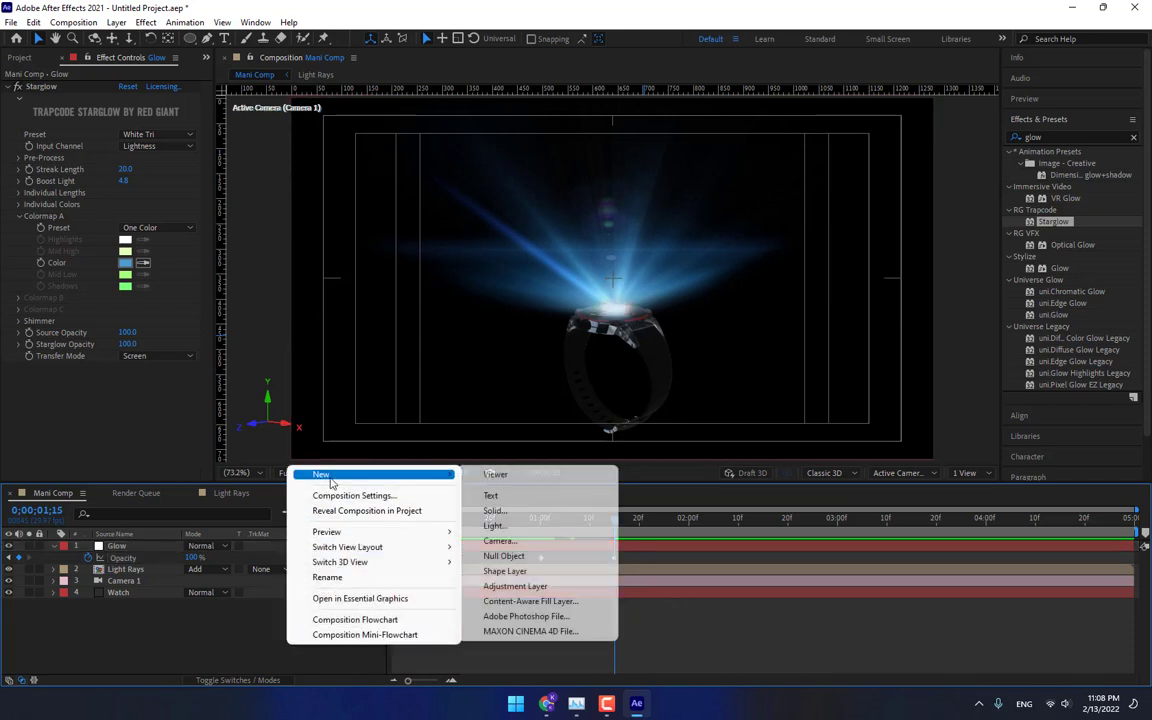
left_click(539, 513)
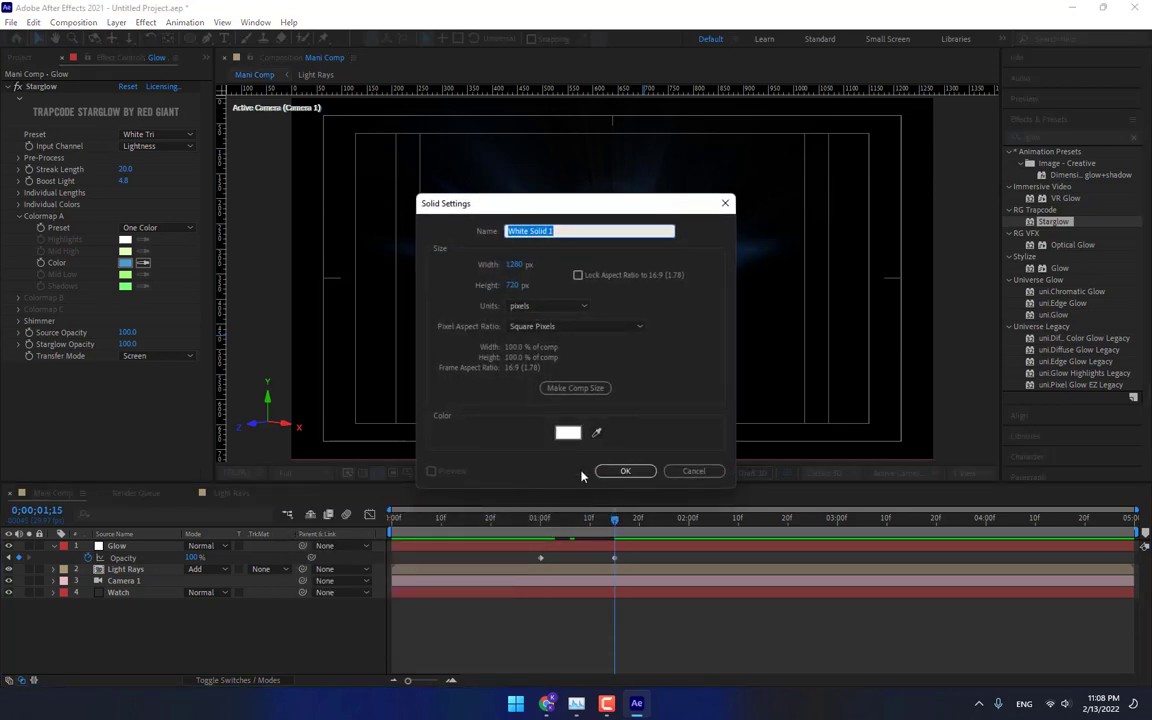
type("Grid")
key("Return")
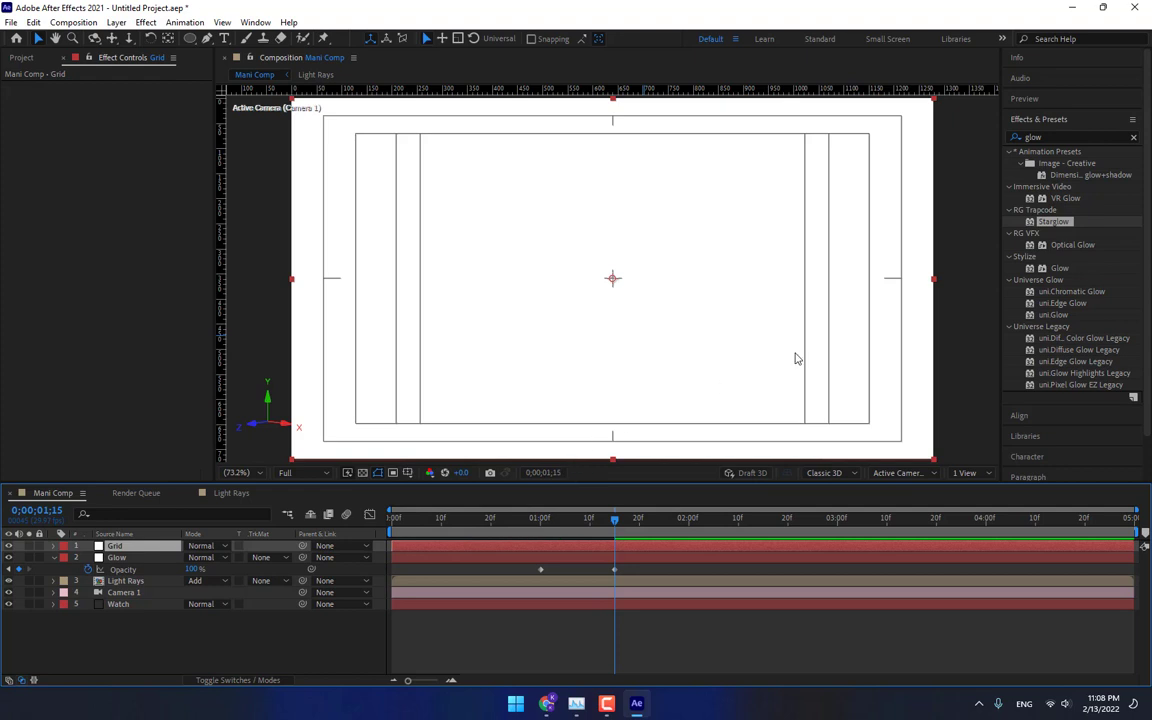
Search the effects for grid and apply the Grid effect to the Grid layer.
left_click_drag(1056, 137, 953, 184)
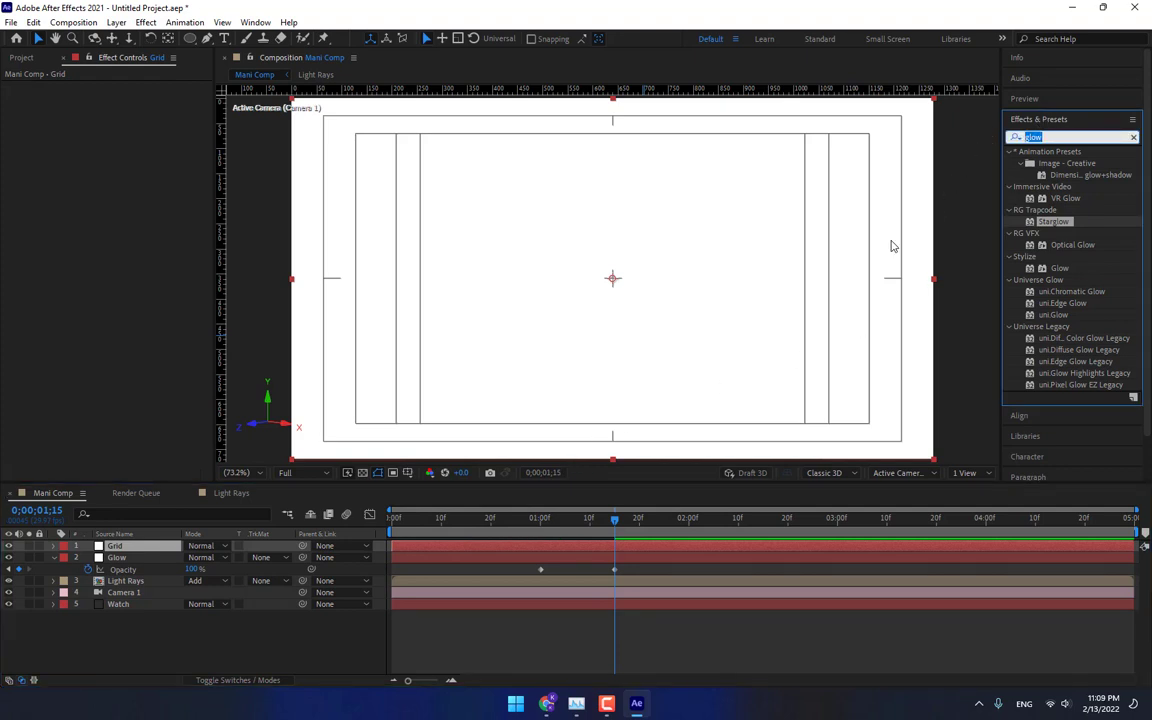
type("grid")
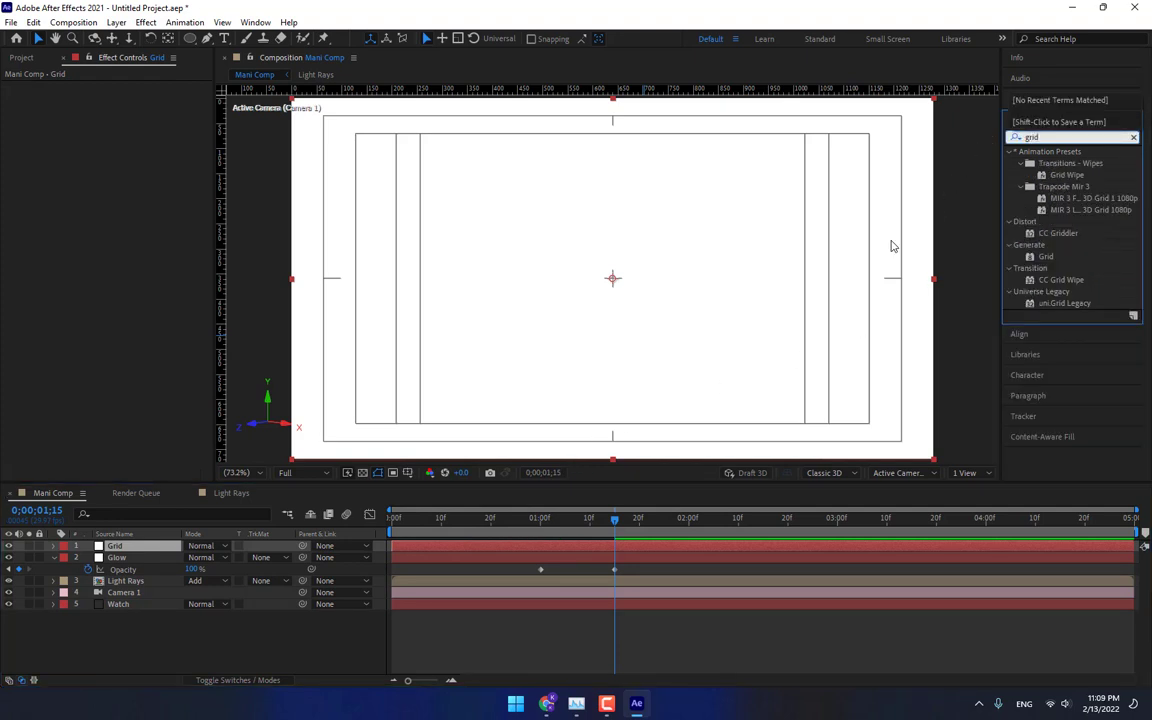
left_click_drag(1046, 257, 812, 303)
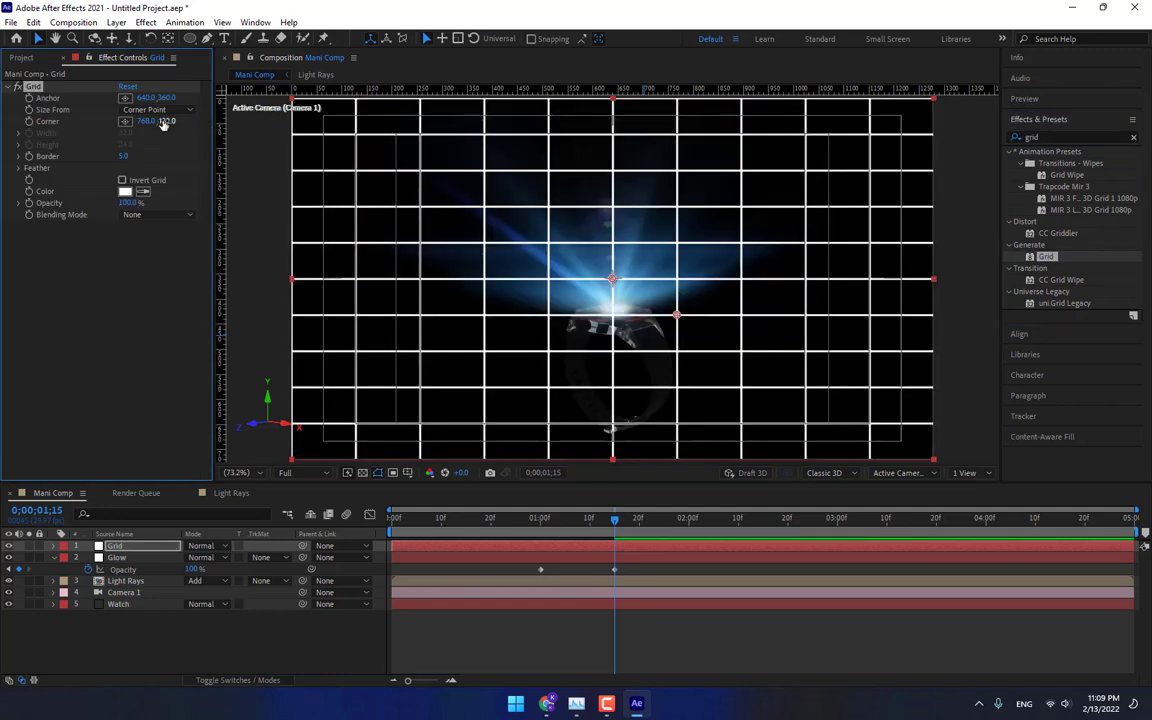
Set the Grid effect's corner to about 768, 481 and its border to 2.
left_click_drag(185, 122, 250, 122)
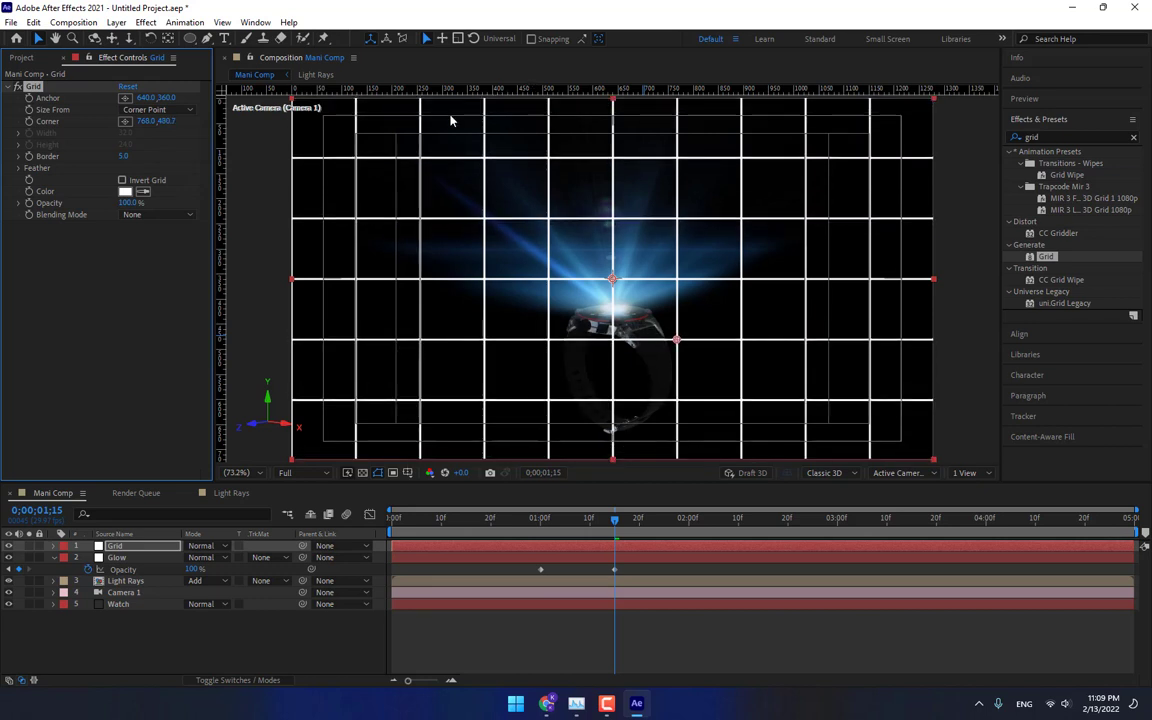
left_click_drag(175, 122, 122, 122)
left_click(124, 156)
type("3")
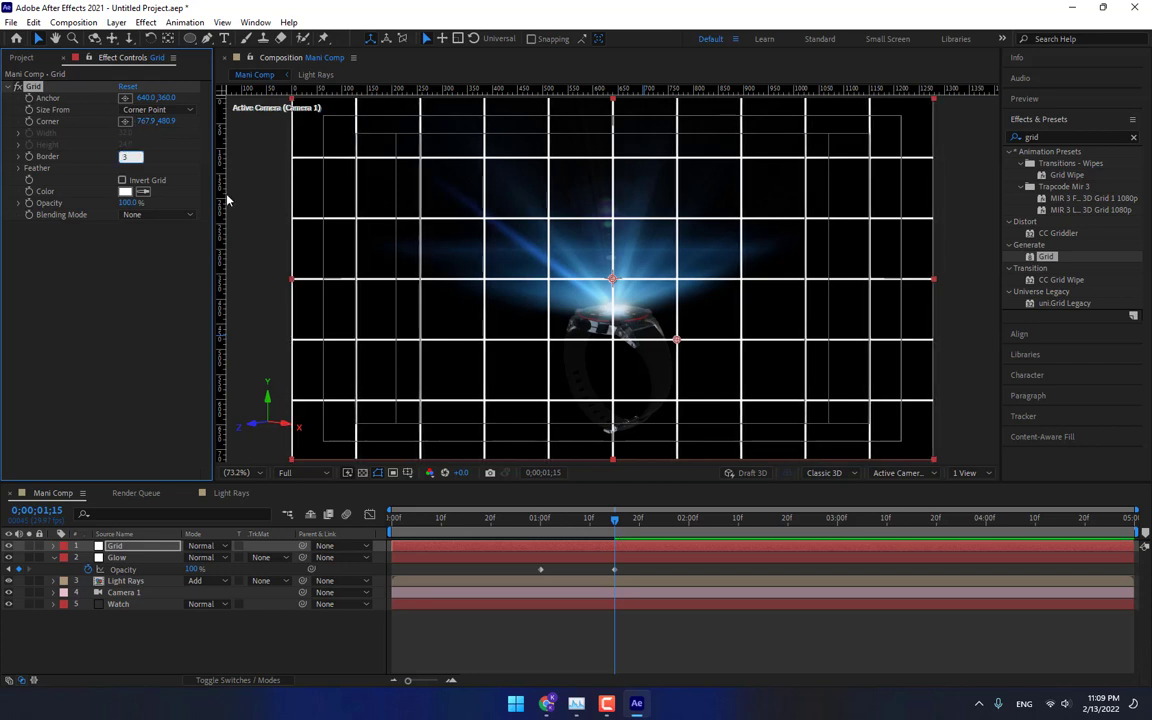
key("Return")
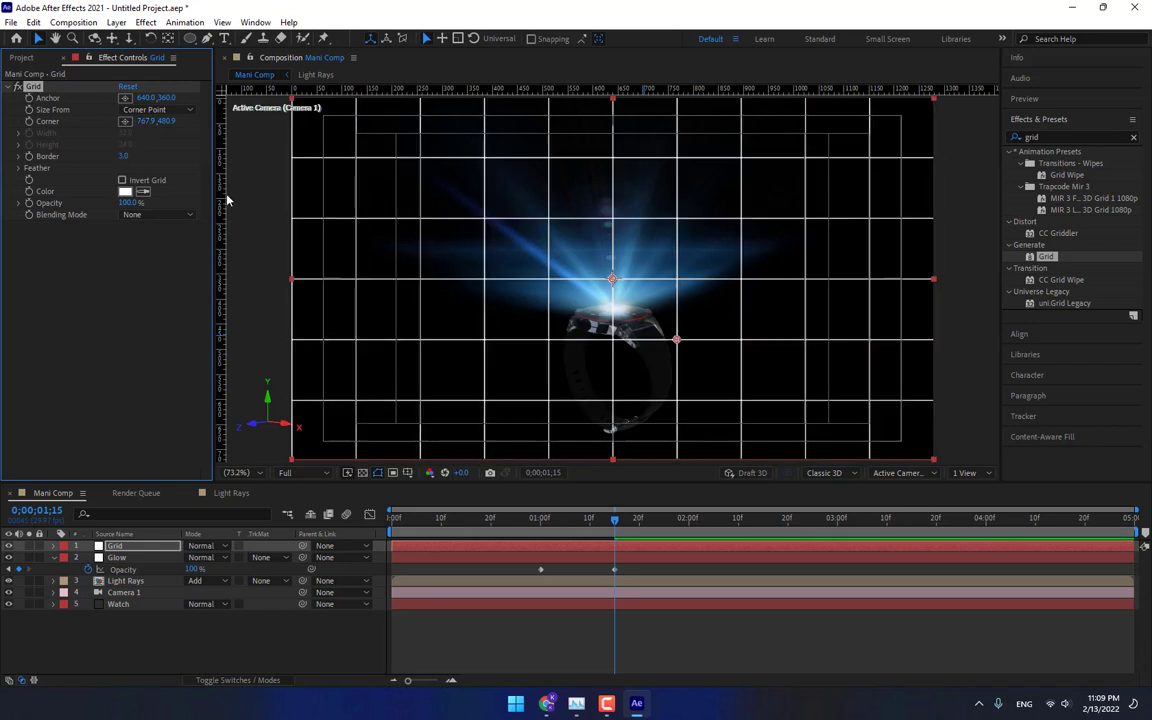
left_click(124, 156)
type("2")
key("Return")
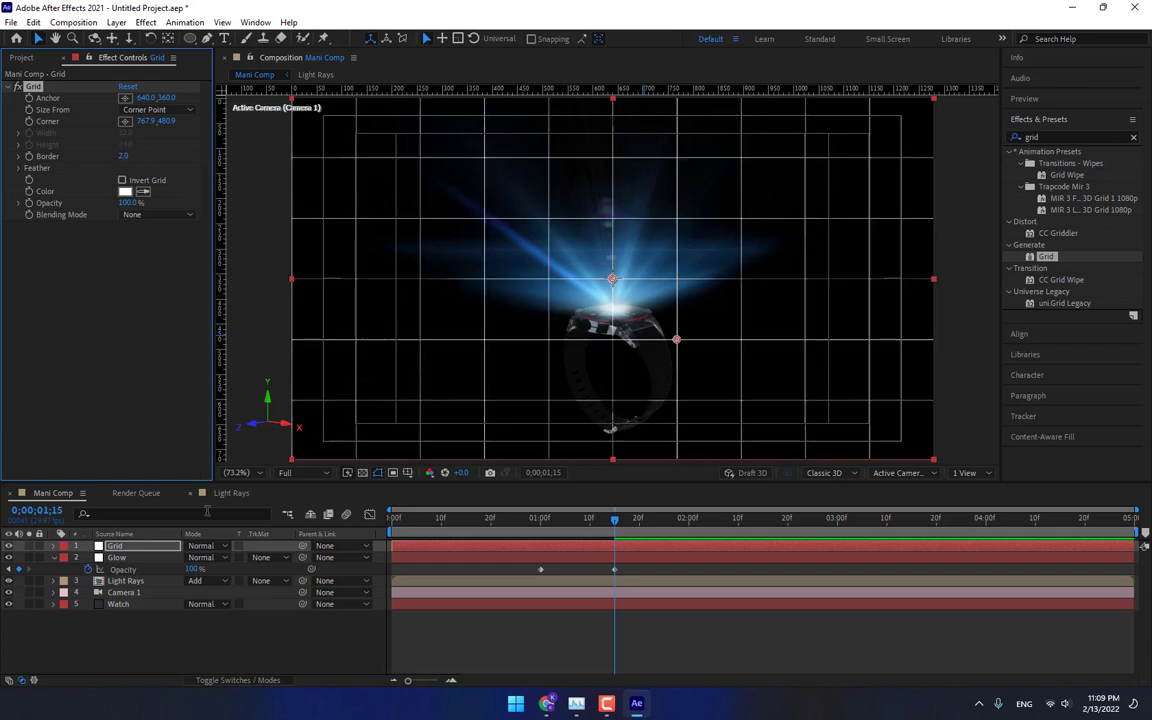
Turn off the title/action safe guides in the composition viewer.
left_click(407, 472)
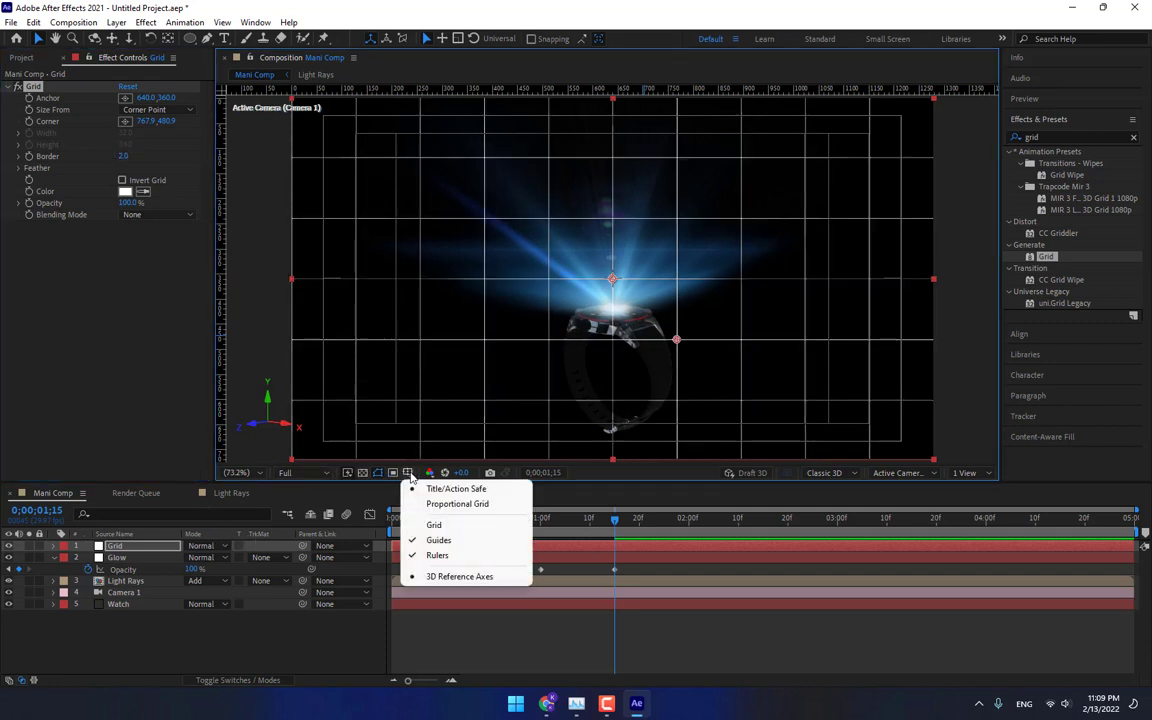
left_click(429, 489)
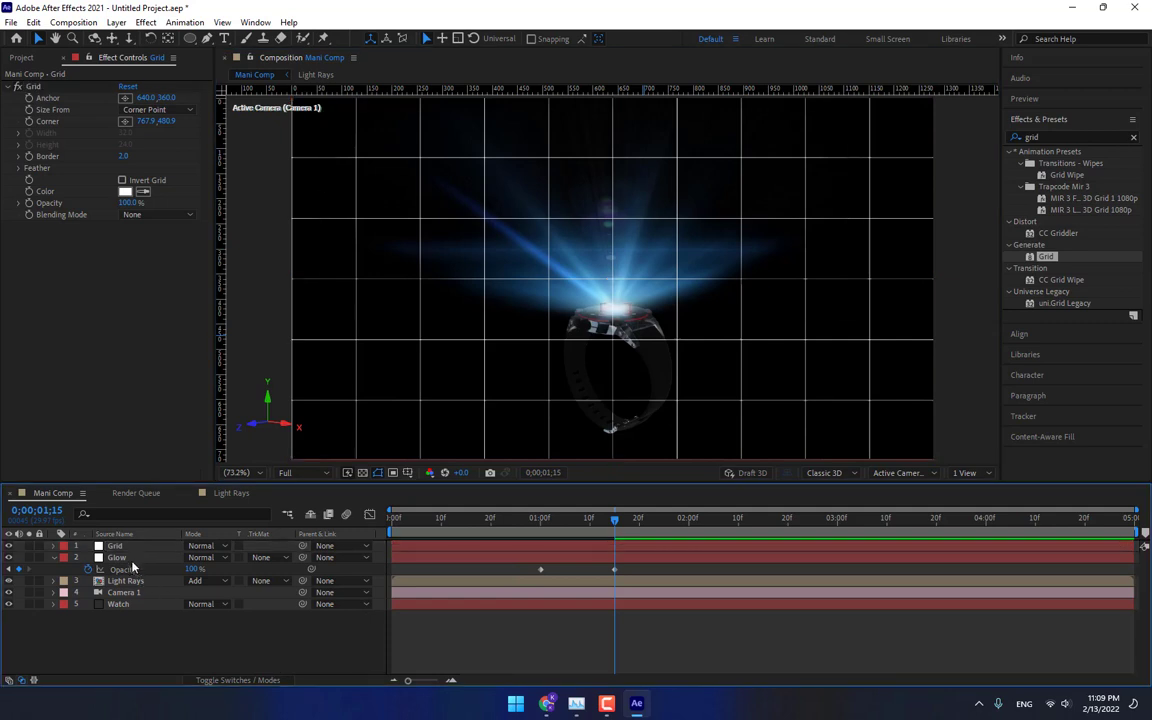
Duplicate the Grid layer and move the copy's grid corner to about 672, 387.
left_click(123, 548)
key("ctrl+d")
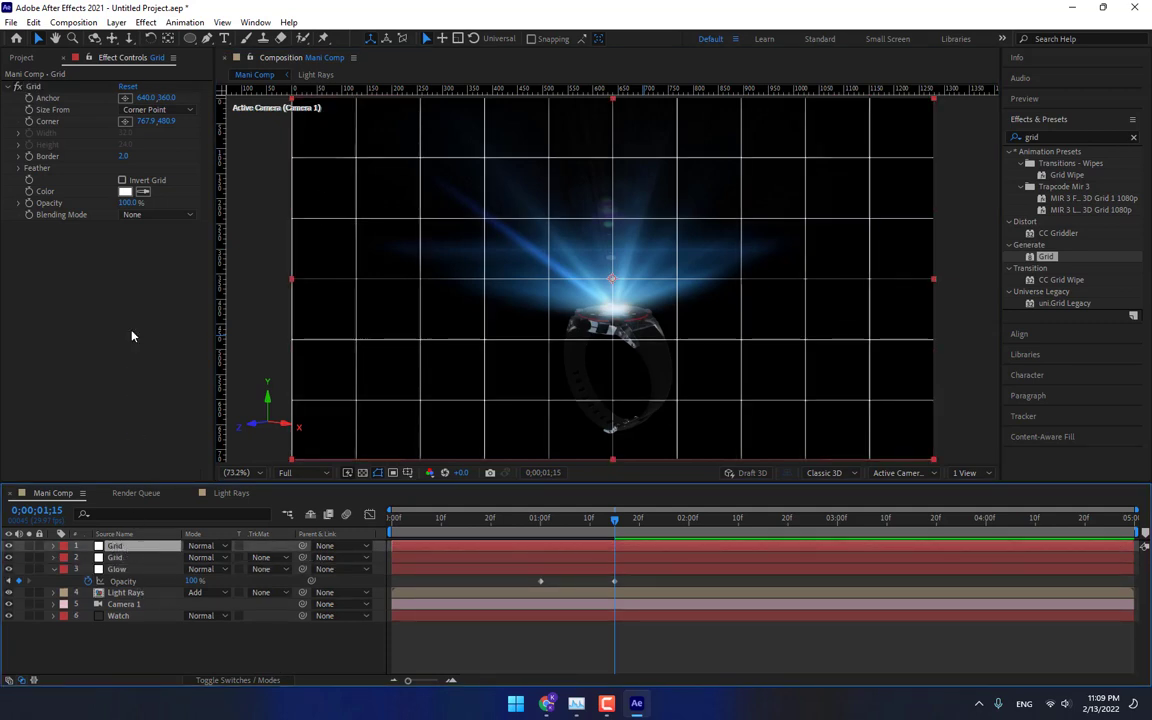
left_click_drag(166, 121, 44, 173)
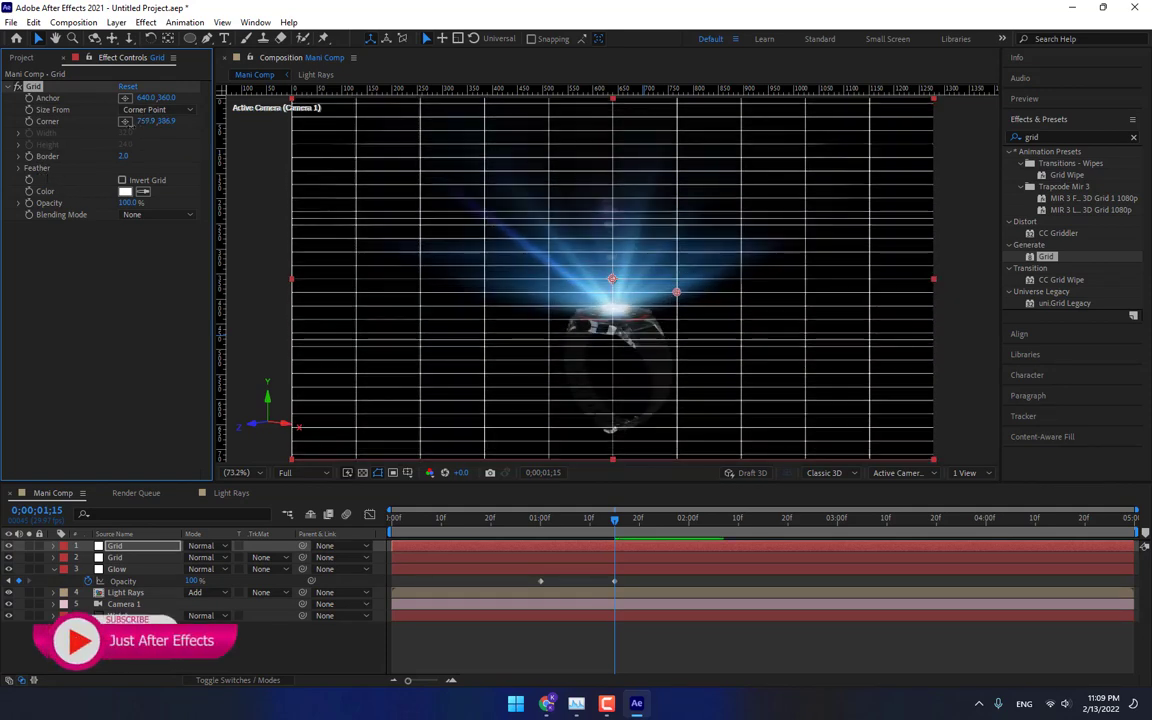
left_click_drag(150, 121, 69, 133)
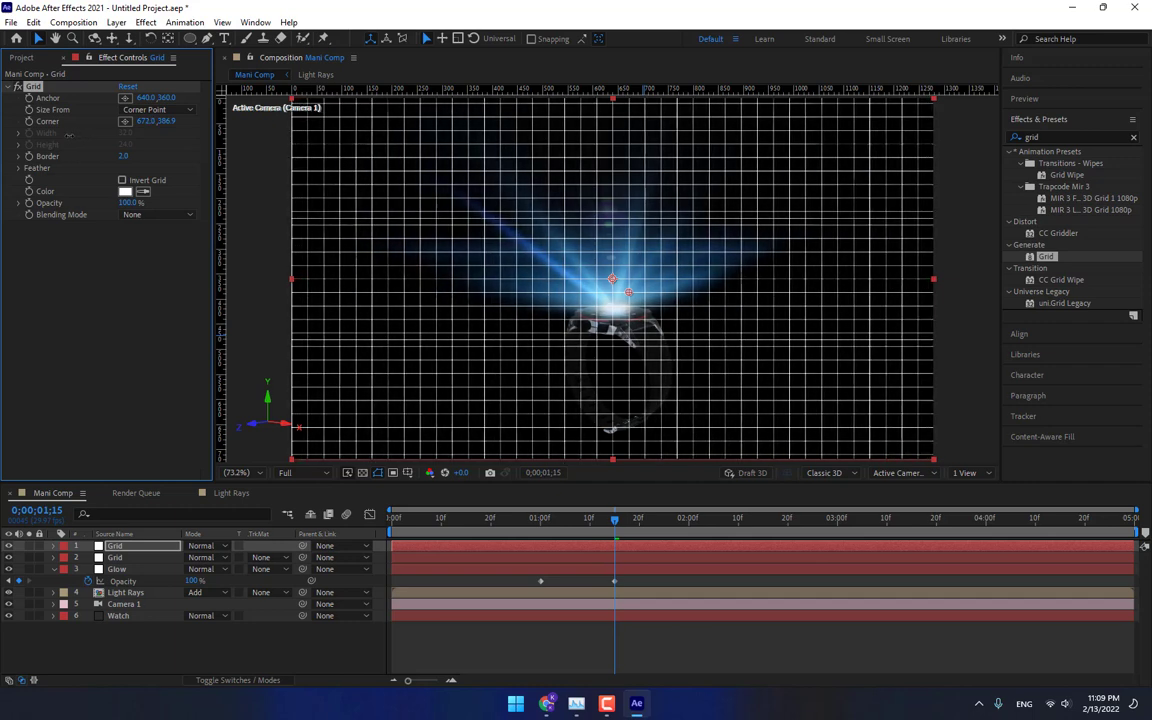
Set the duplicated grid's border to 0.5.
left_click(124, 156)
type("0")
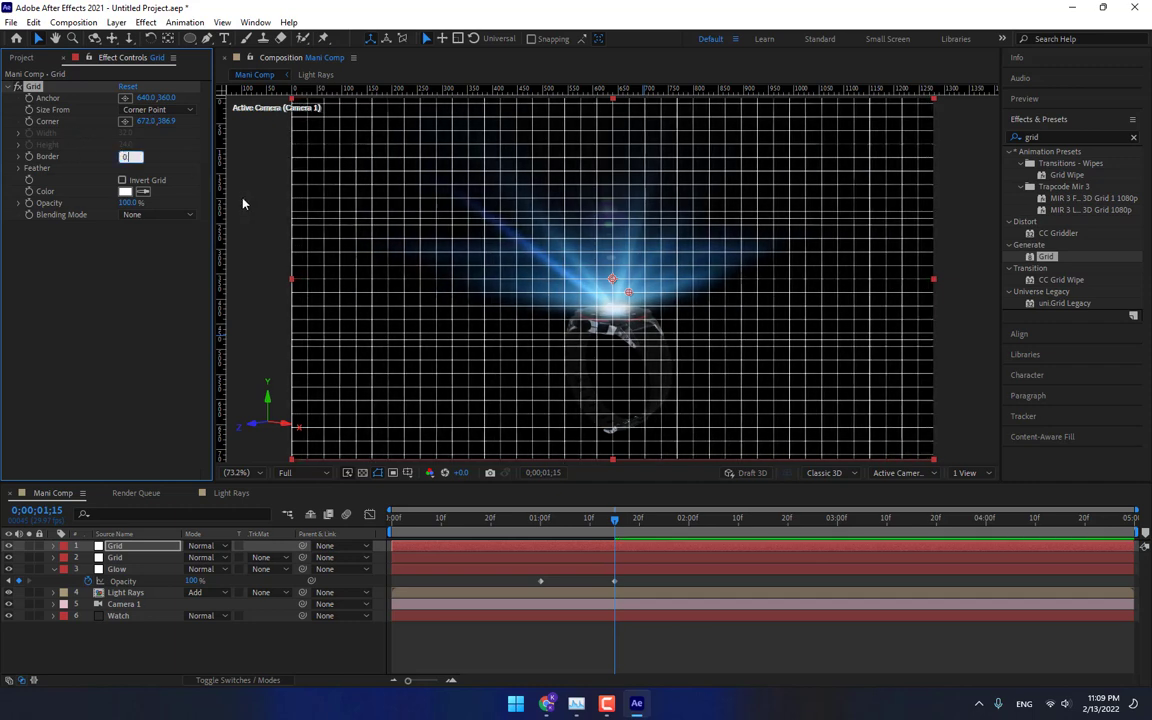
type(".5")
key("Return")
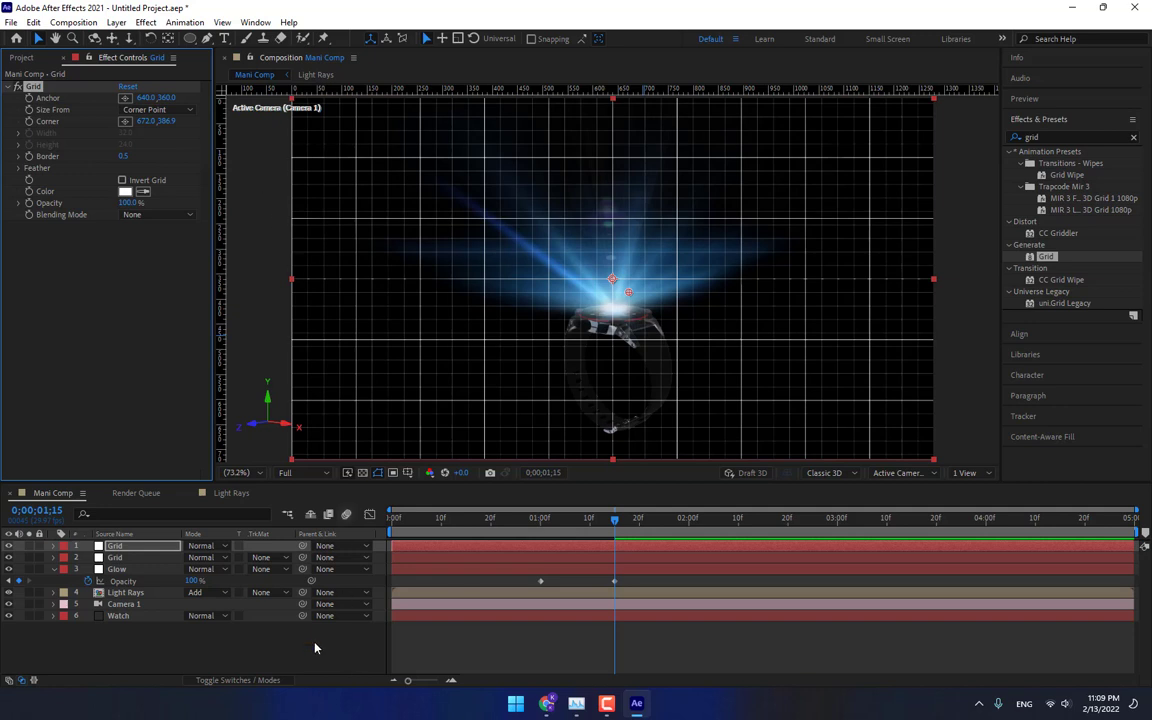
left_click(268, 668)
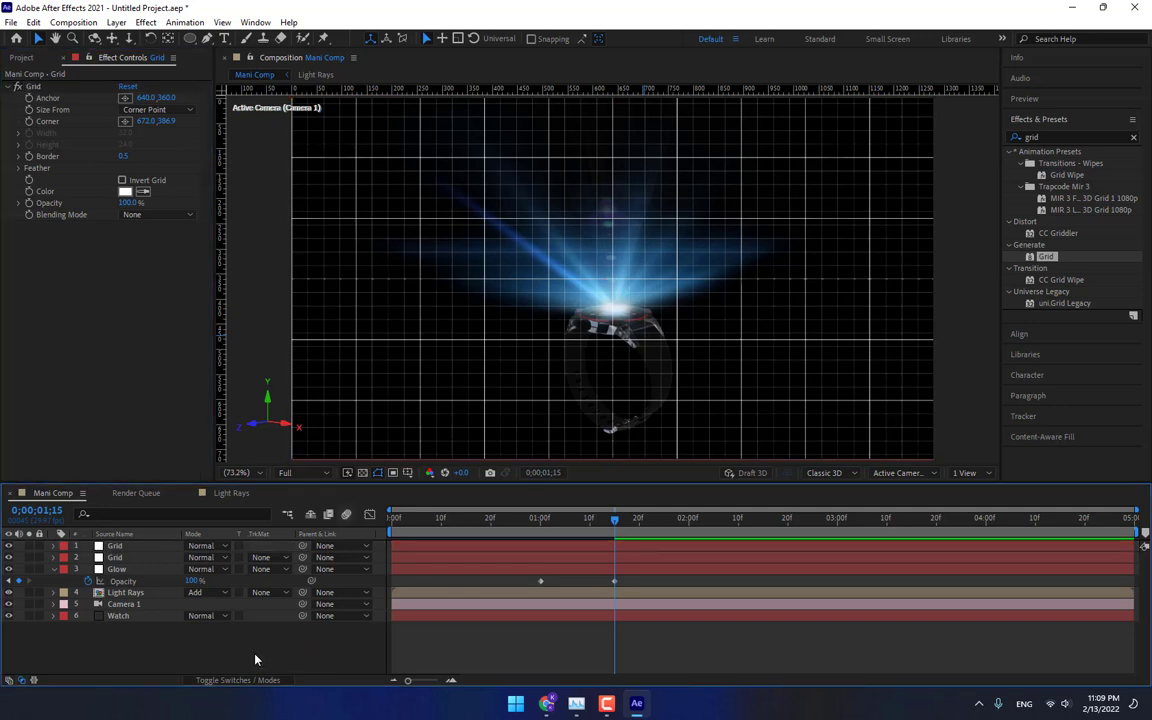
Create a new solid layer named Frame.
key("ctrl+y")
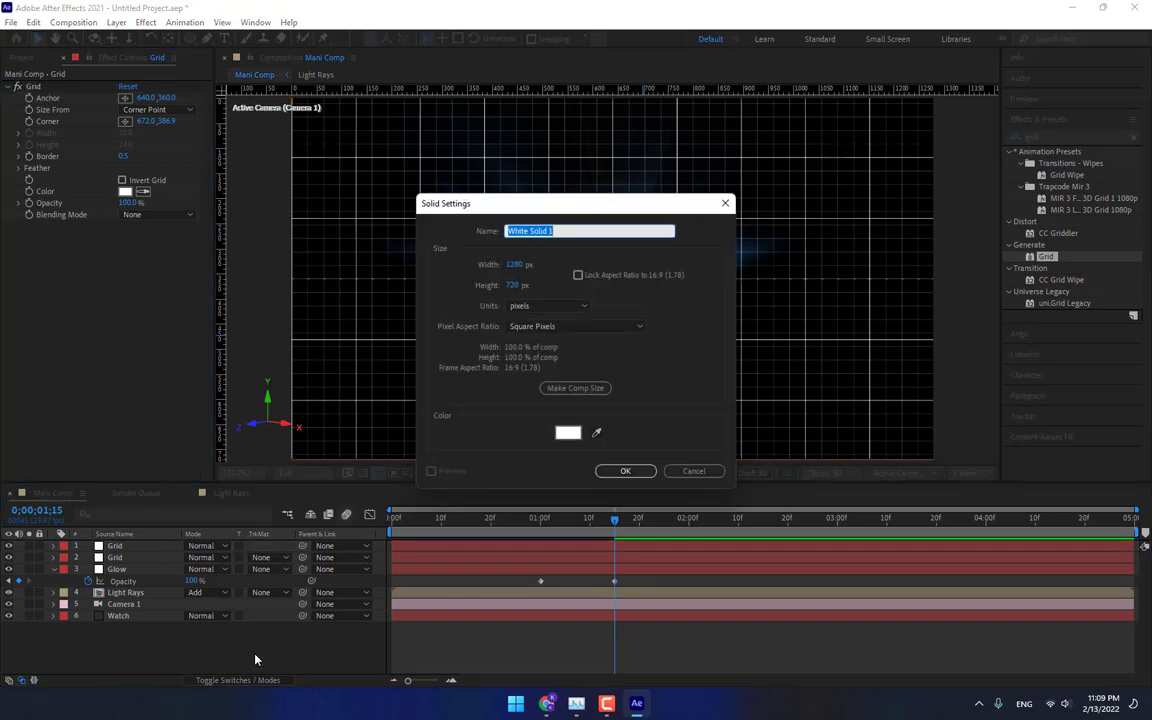
type("Frame")
key("Return")
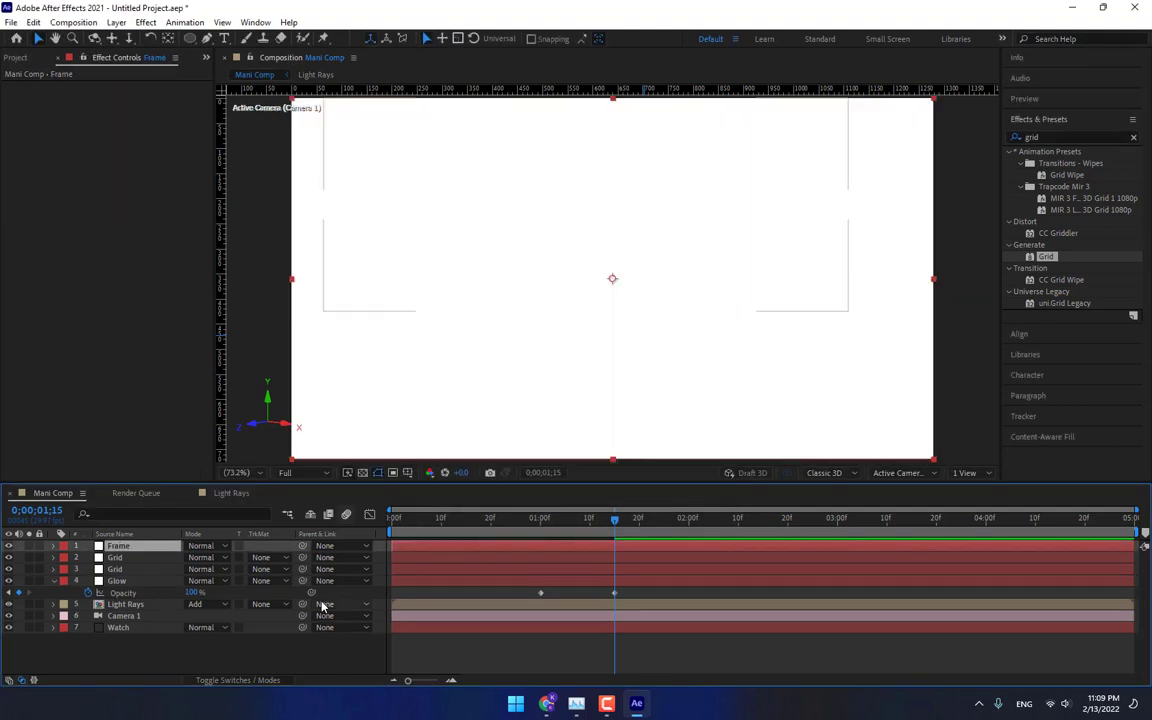
Add a layer-sized rectangle mask to the Frame solid and set its mode to Subtract.
left_click(188, 44)
left_click(226, 38)
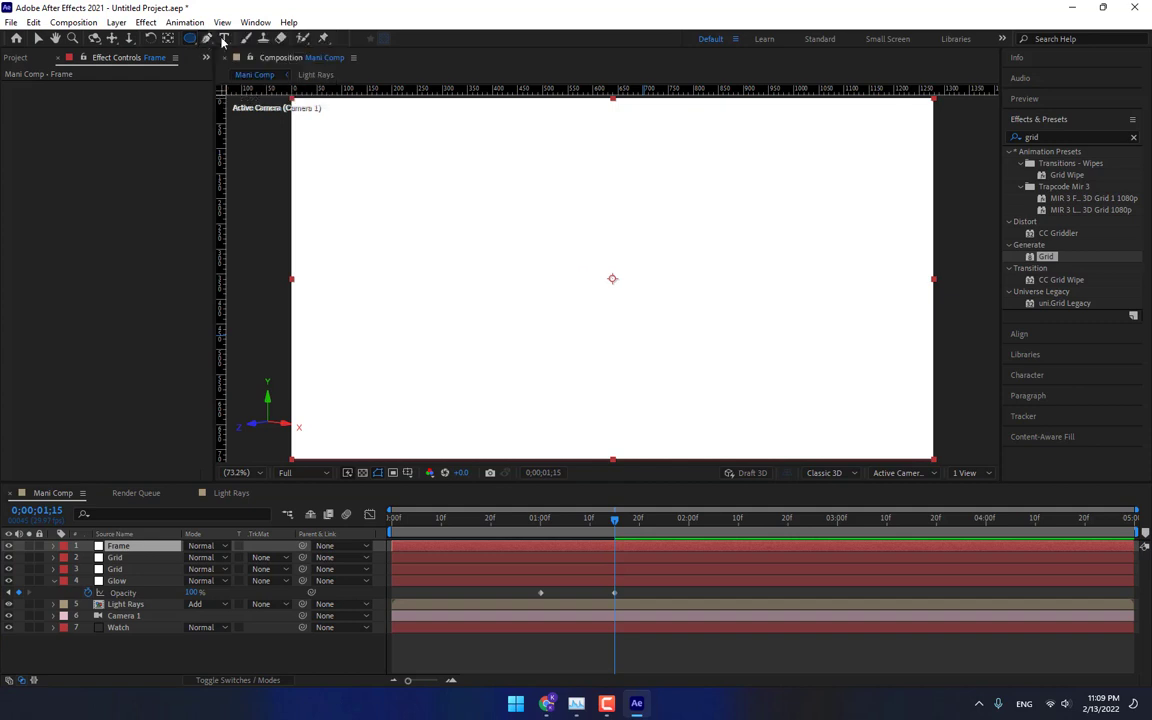
double_click(188, 40)
left_click(205, 569)
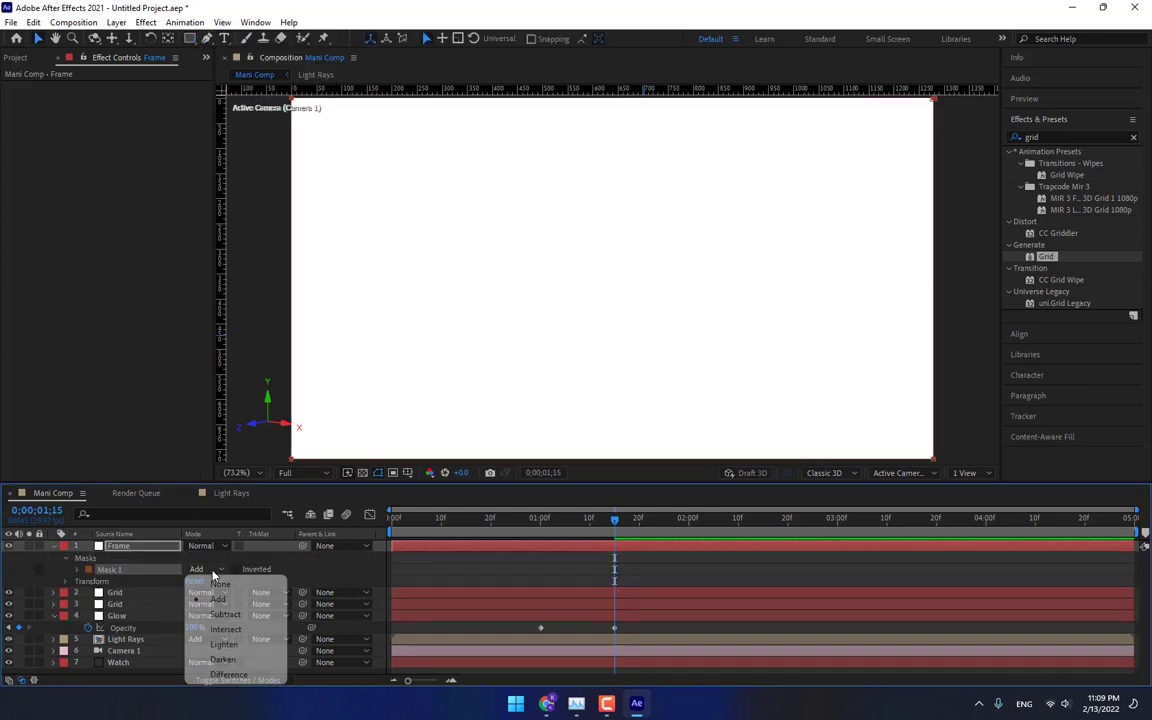
left_click(200, 615)
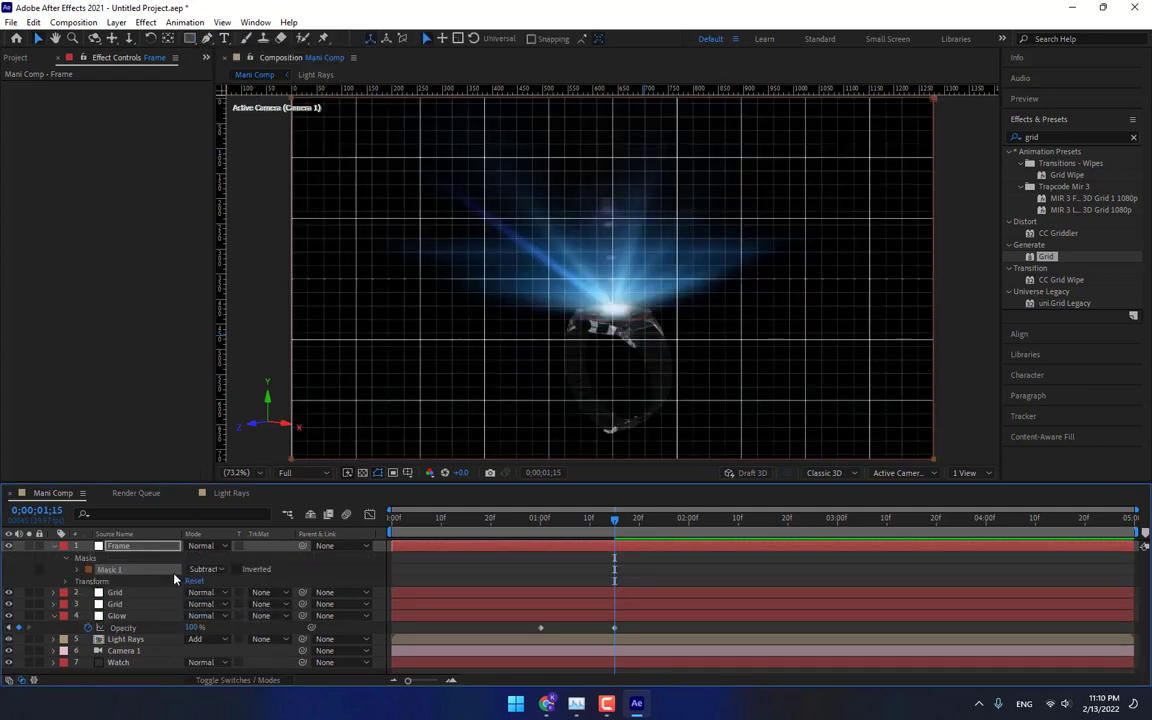
Set the Frame mask's expansion to -8 pixels.
key("m")
key("m")
left_click_drag(192, 604, 182, 604)
Pre-compose the Frame layer and both Grid layers into a composition named Screen.
left_click(142, 549)
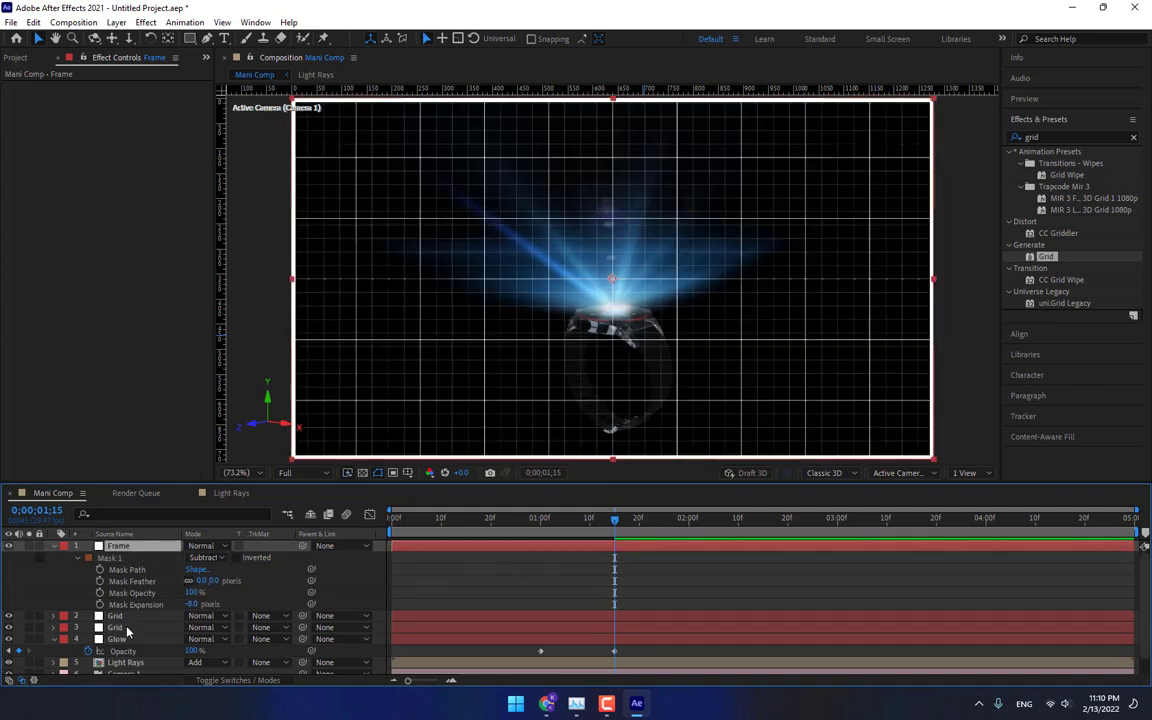
left_click(118, 627, "shift")
right_click(122, 622)
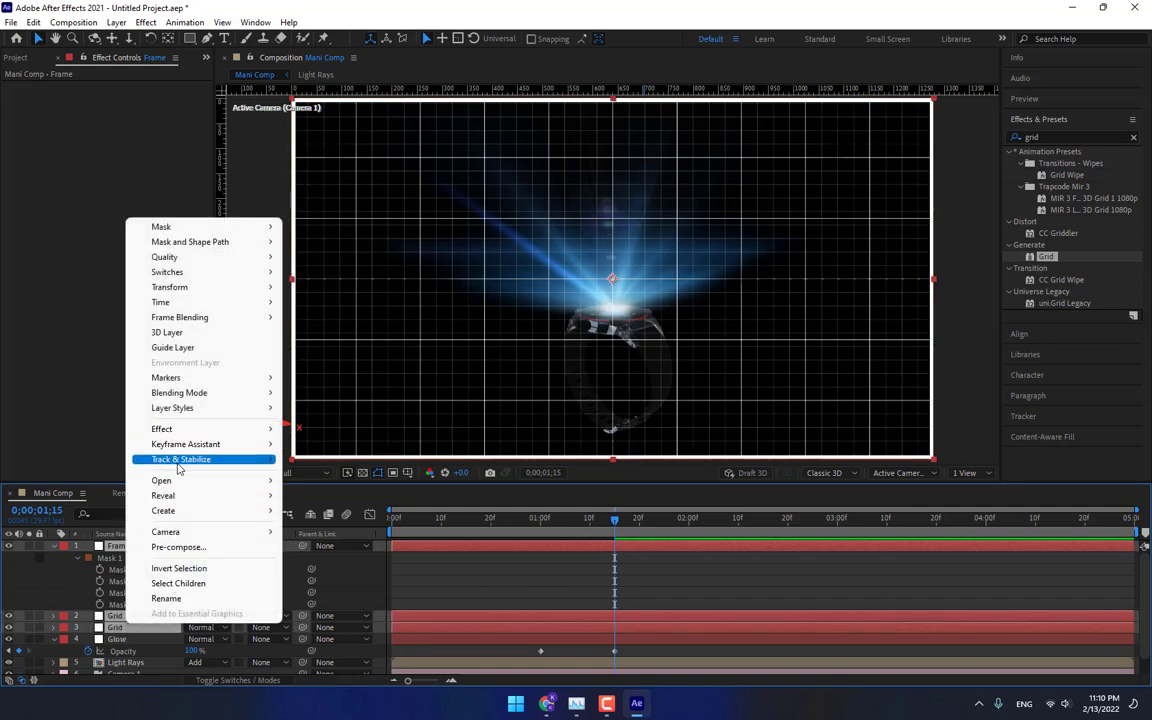
left_click(176, 547)
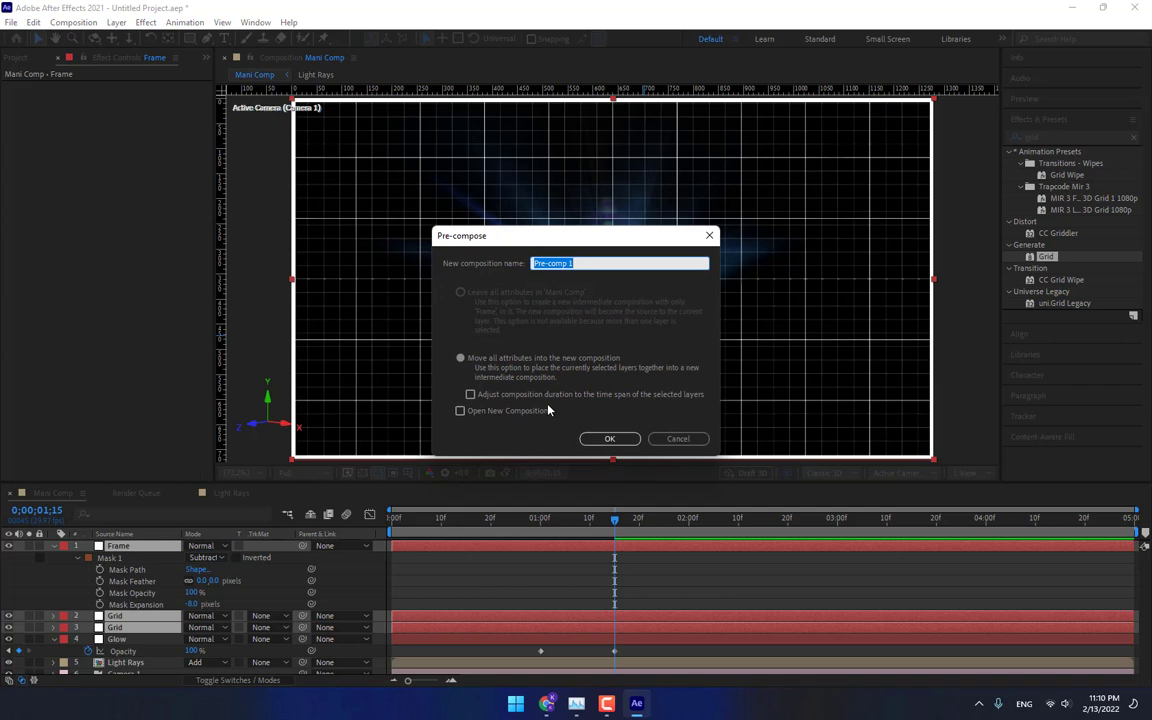
type("Screen")
key("Return")
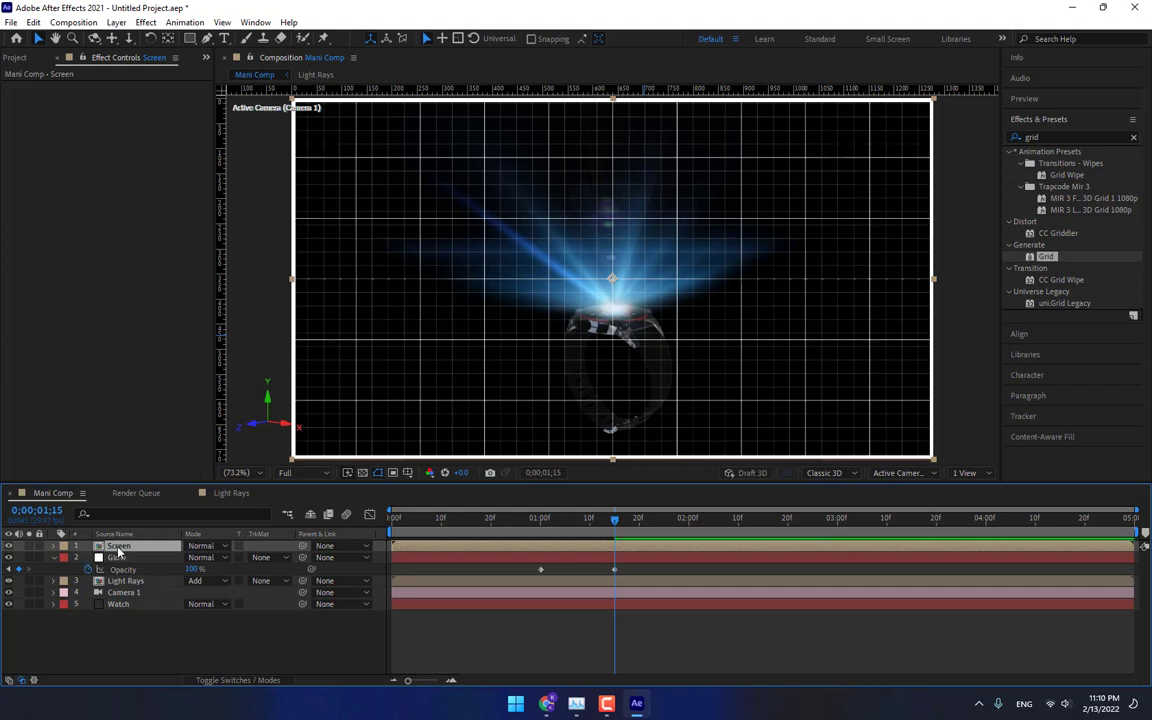
Scale the Screen layer to 40% and move it up above the watch.
key("s")
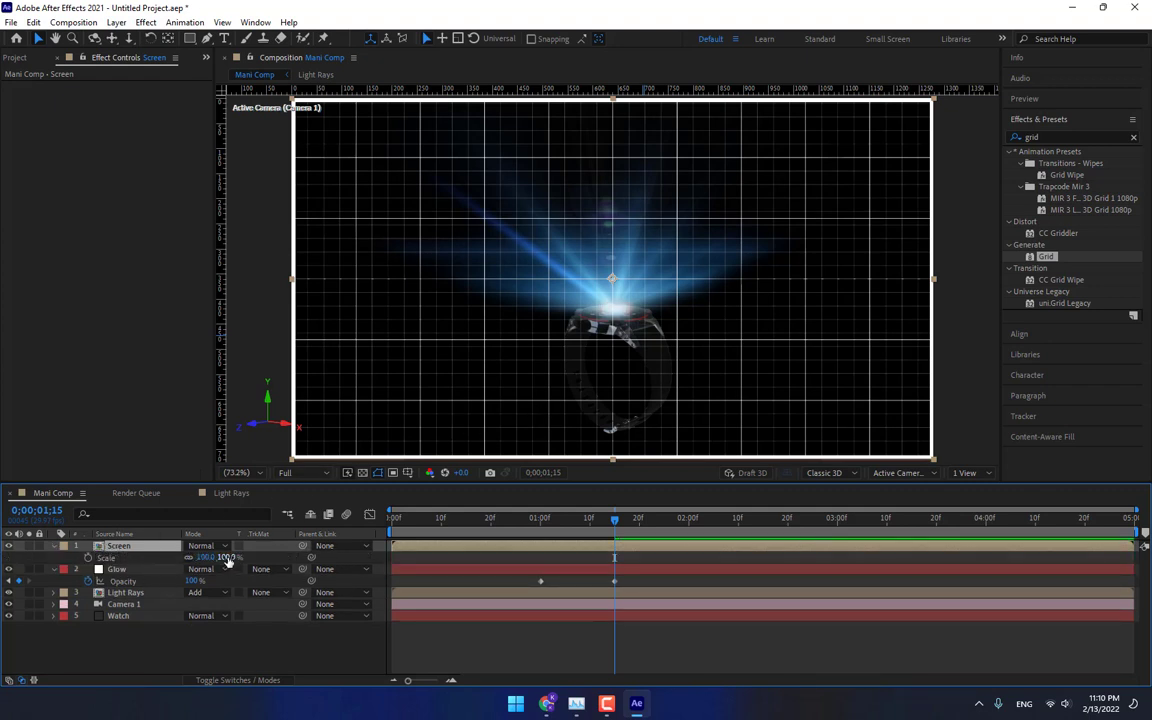
left_click_drag(212, 557, 180, 557)
left_click_drag(663, 332, 651, 257)
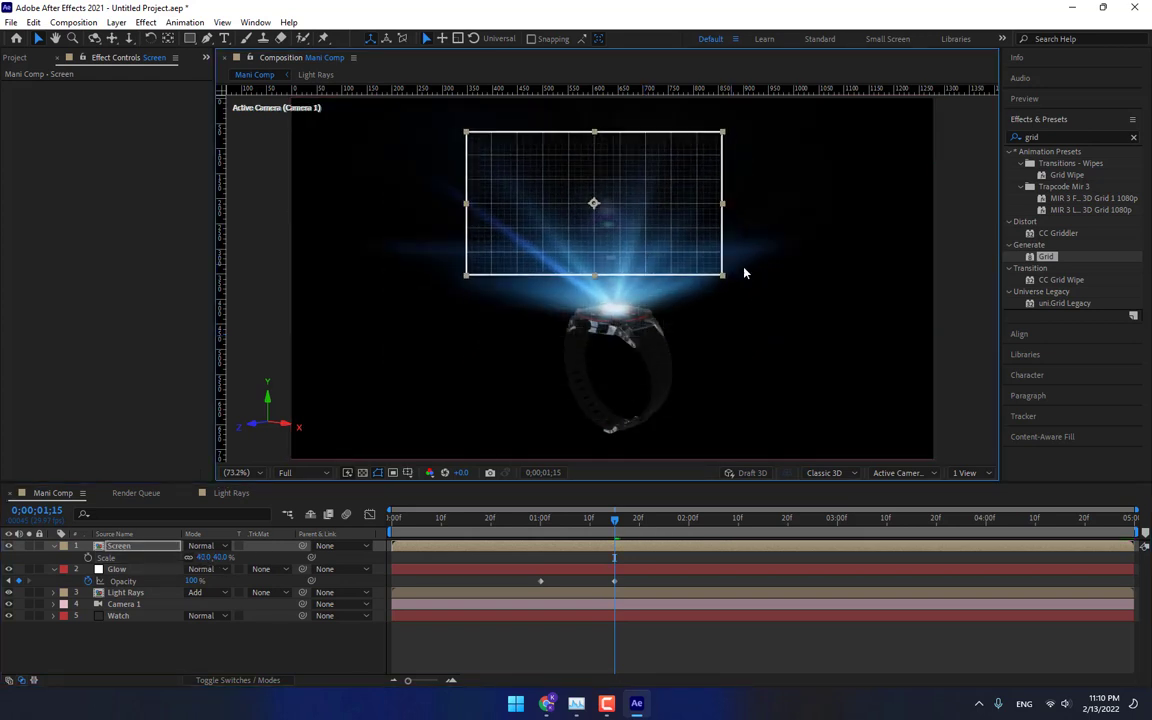
Apply Optics Compensation to the Screen layer and set its Field of View to about 71.3.
left_click(1070, 136)
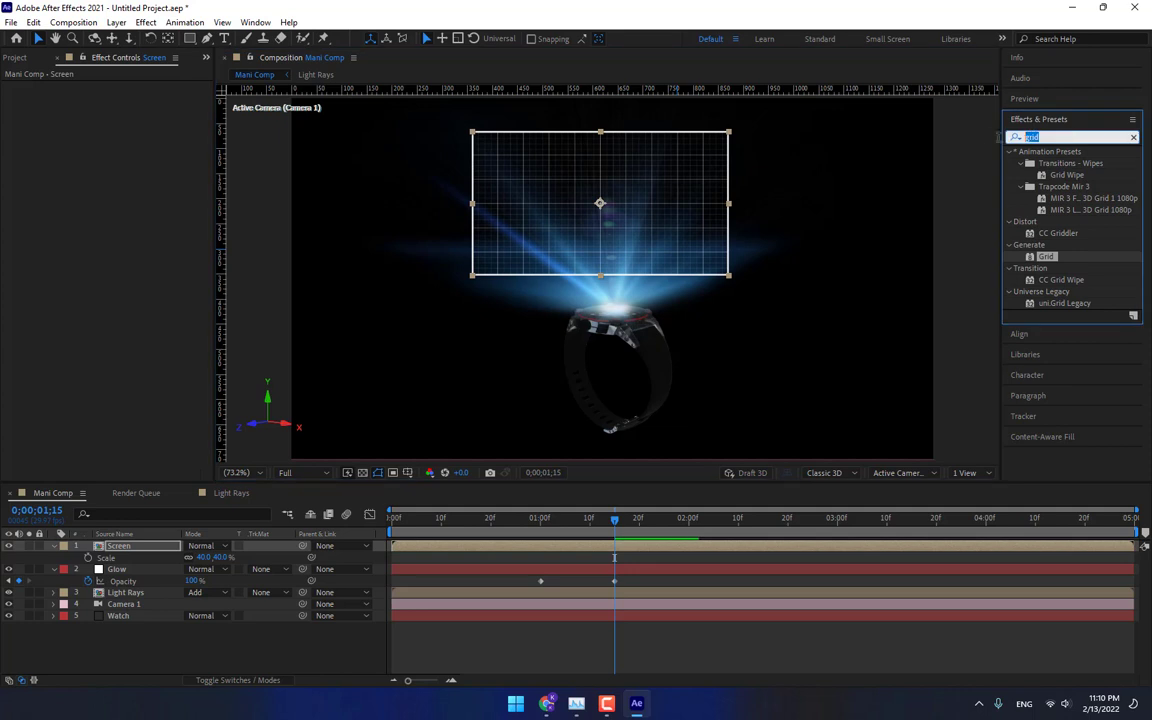
type("optic")
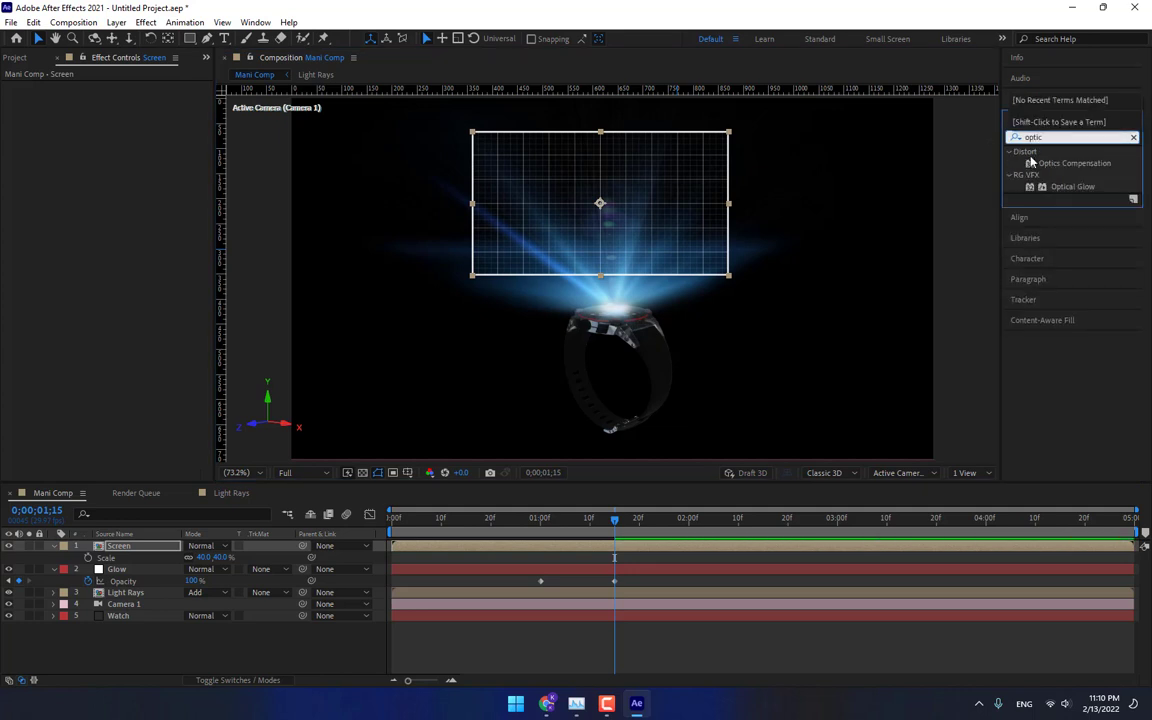
double_click(1031, 163)
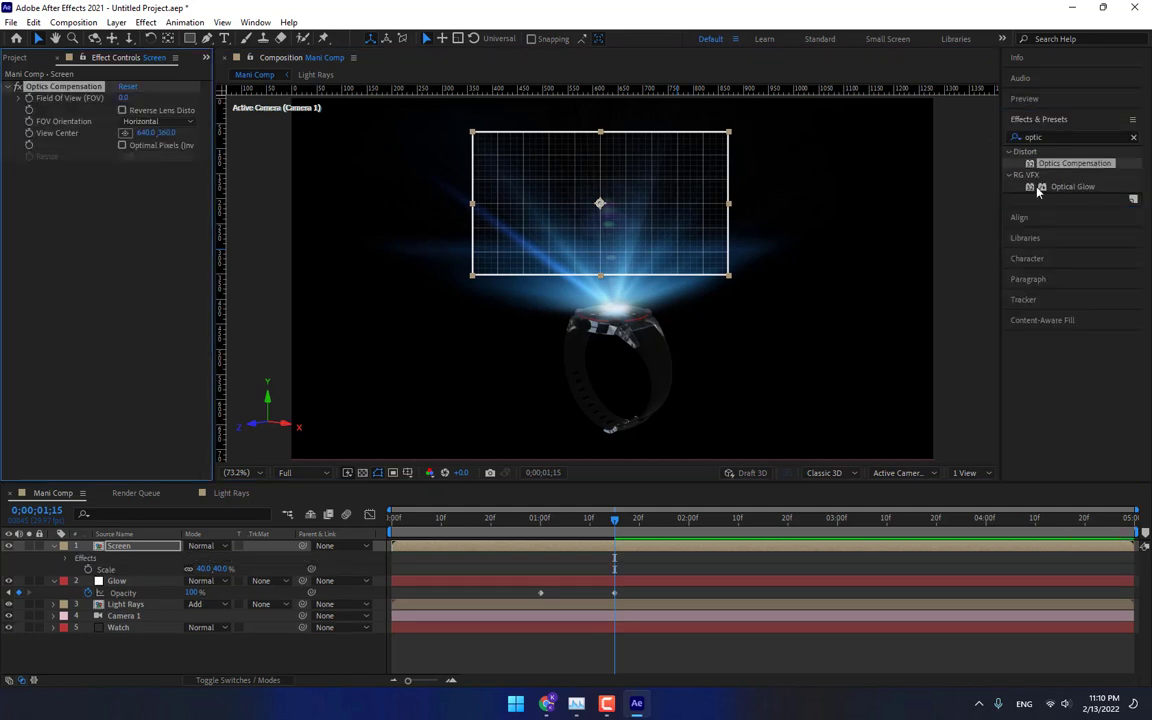
left_click_drag(169, 100, 567, 176)
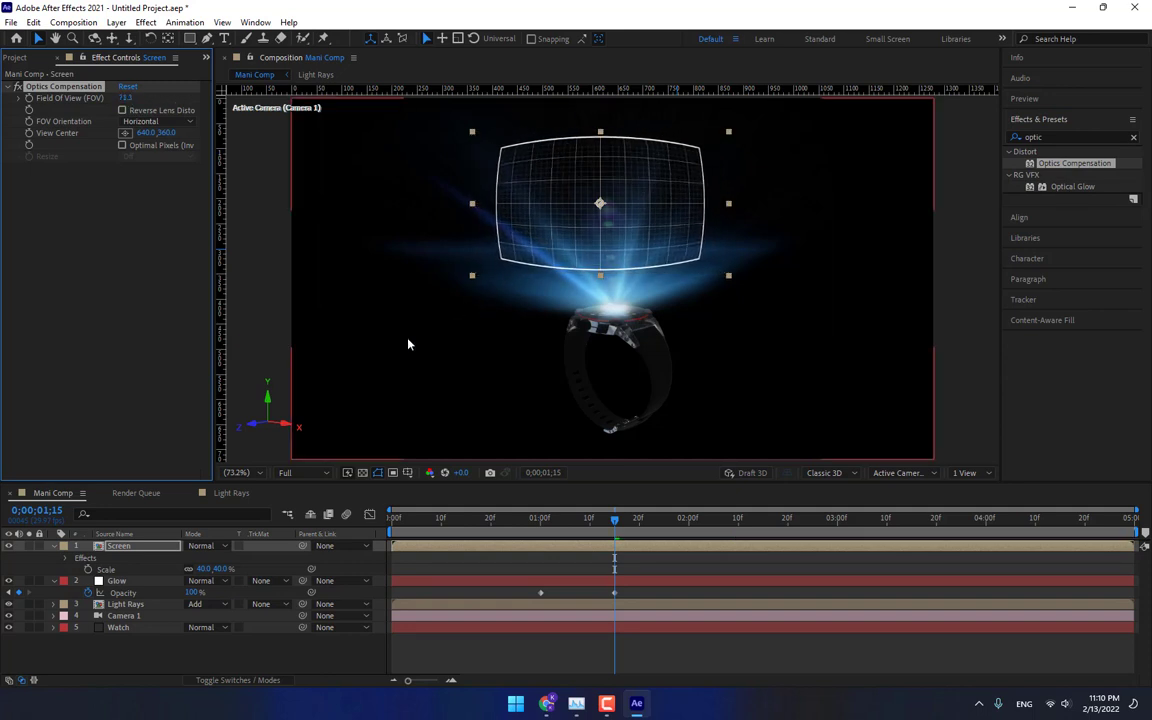
Set the Screen layer's scale to 52%.
key("s")
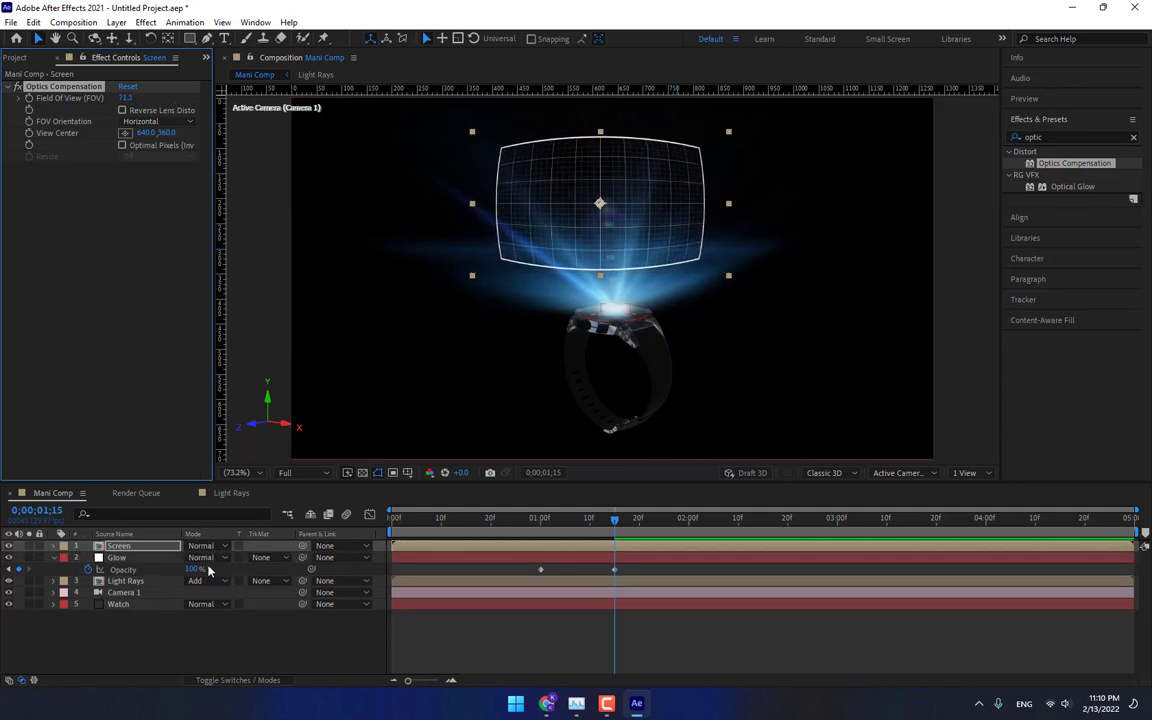
key("s")
left_click_drag(222, 559, 233, 561)
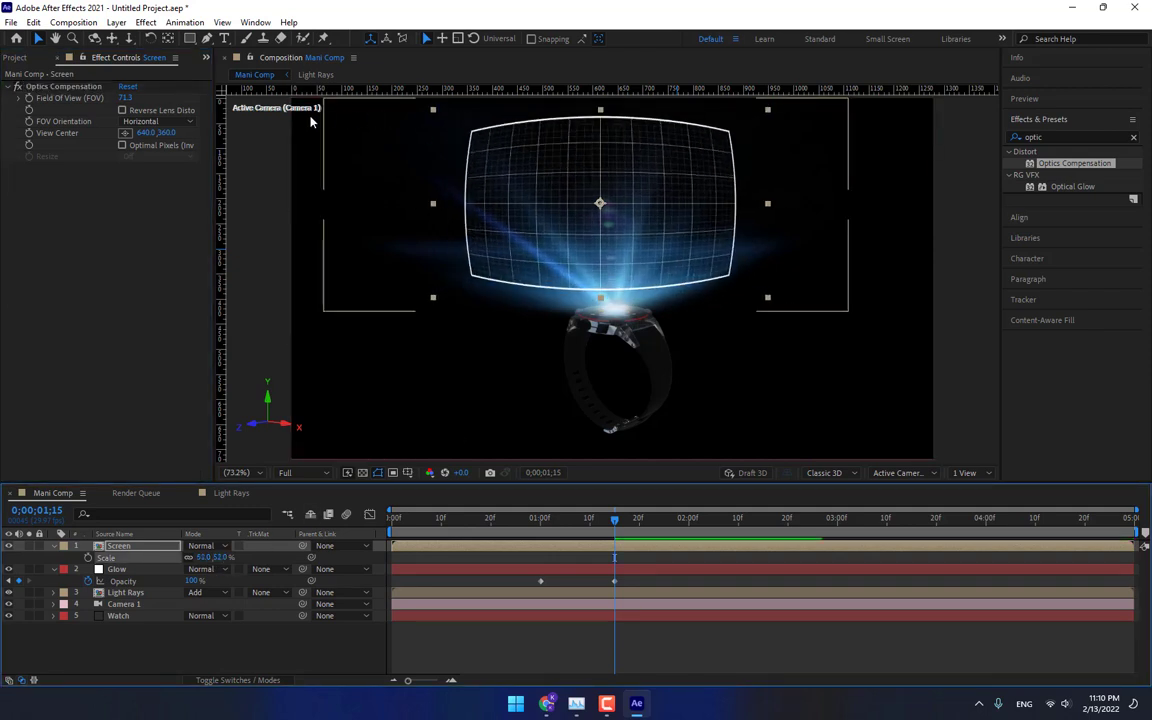
Move the Screen layer's anchor point down to its bottom edge, just above the watch face.
left_click(123, 548)
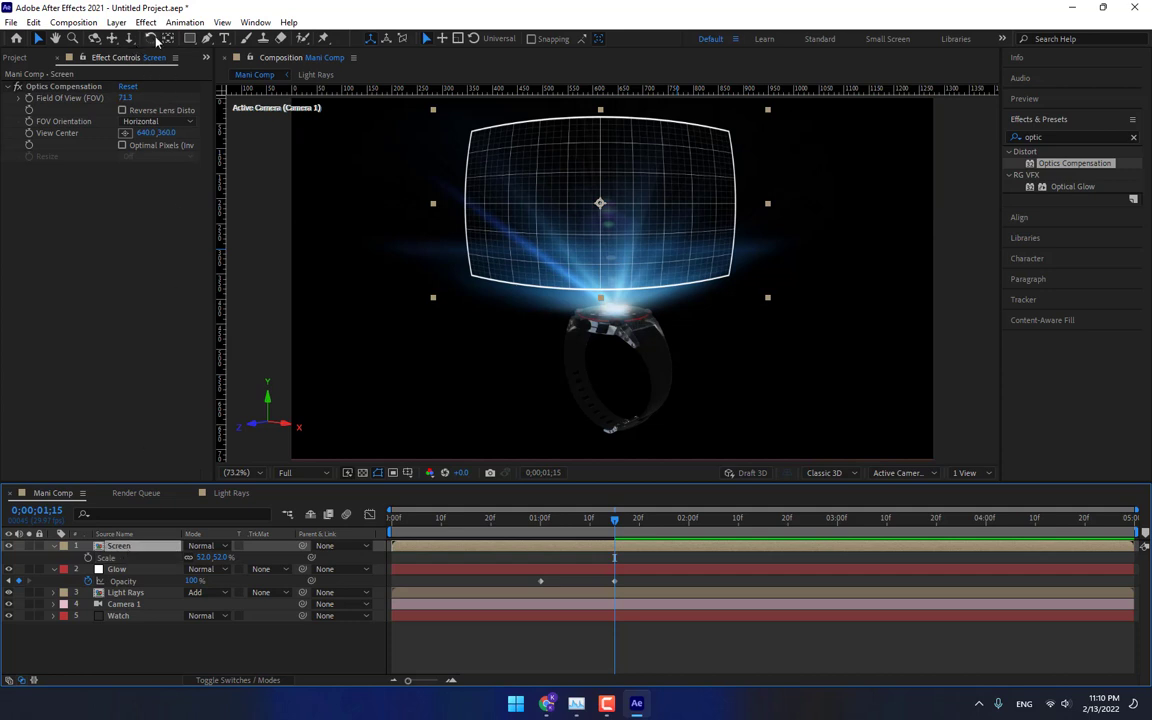
left_click(168, 39)
mouse_move(600, 204)
left_mouse_down()
mouse_move(608, 305)
mouse_move(620, 270)
left_mouse_up()
key("v")
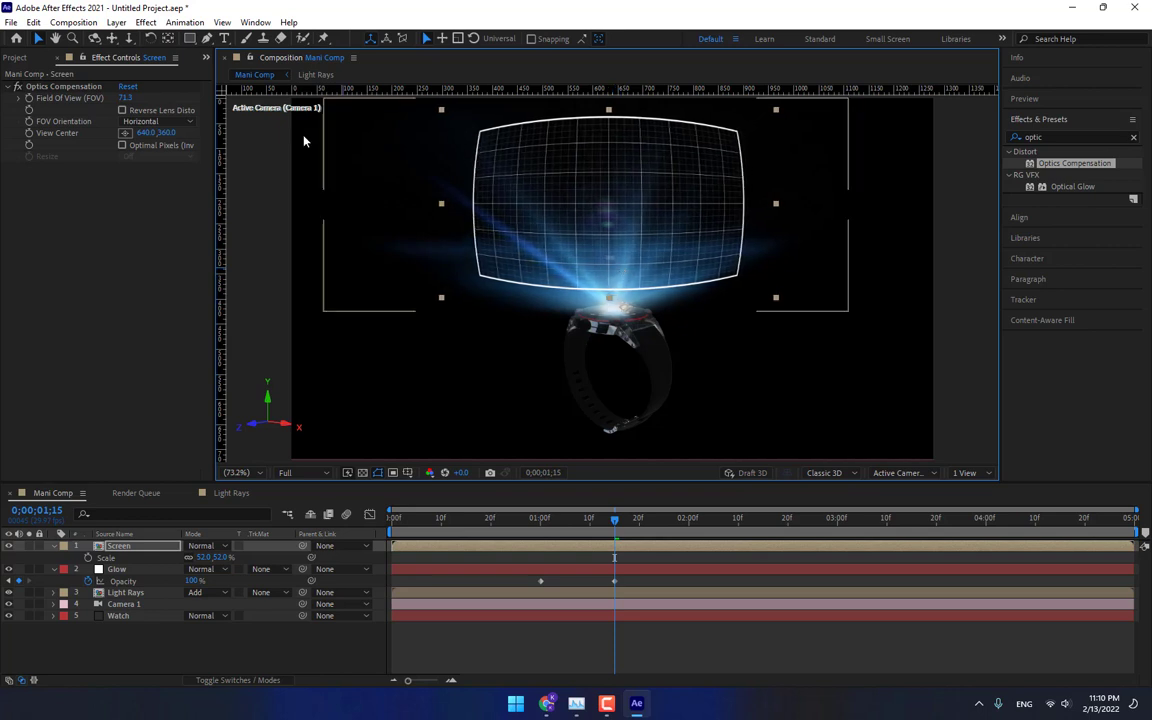
key("y")
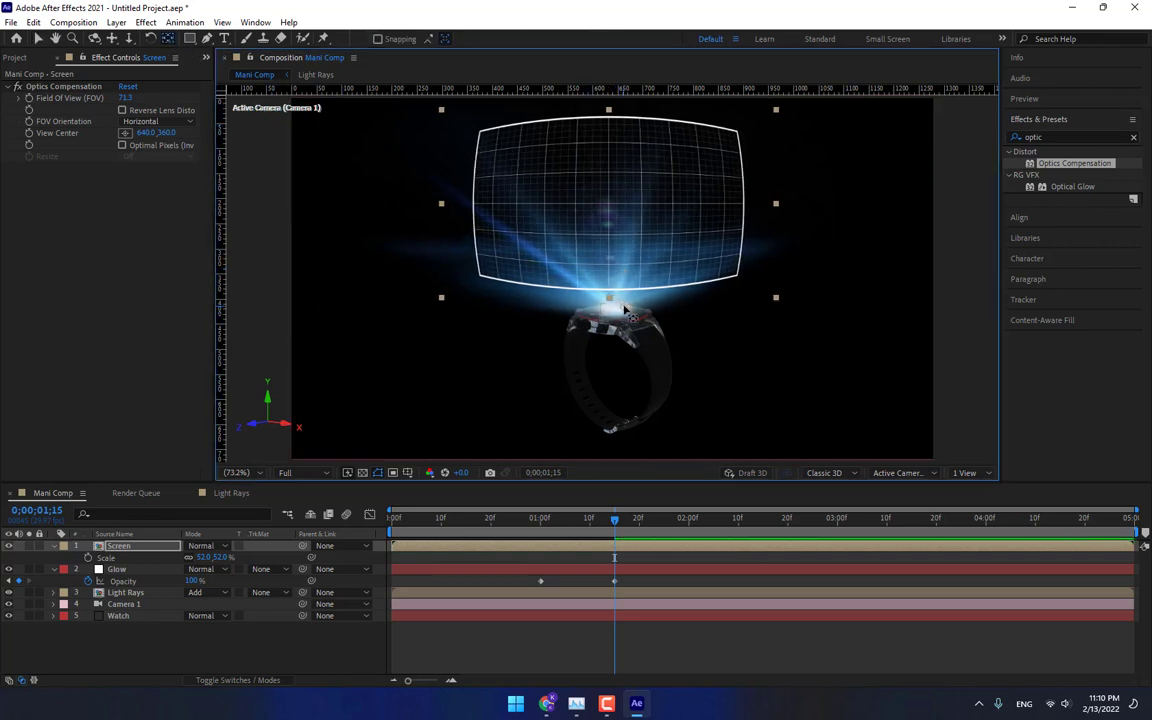
left_click_drag(624, 310, 609, 298)
Go to 1:00 and set the Screen layer's scale to 0%.
key("s")
key("s")
left_click(540, 525)
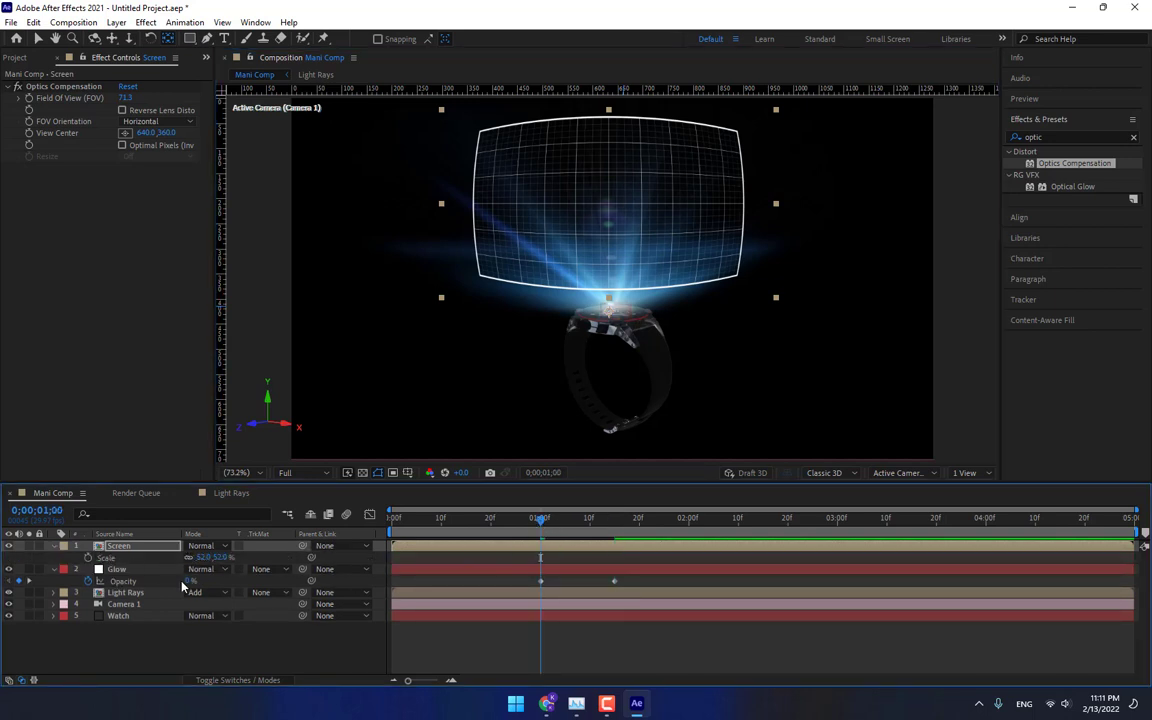
left_click(216, 557)
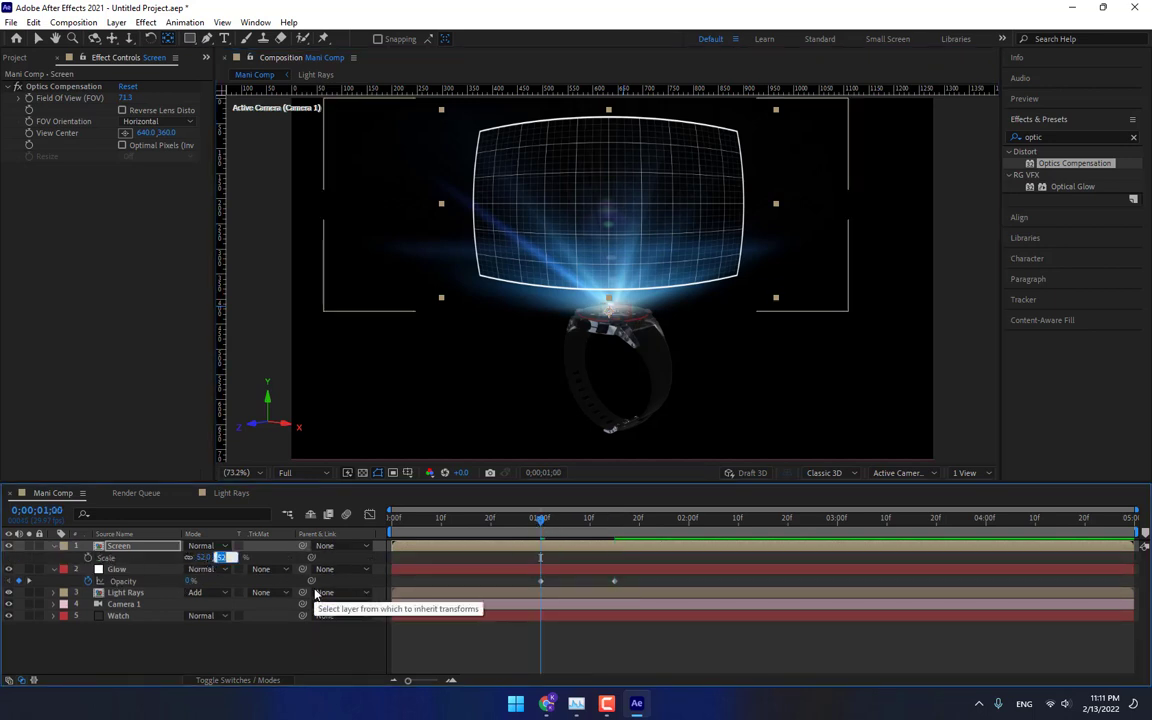
type("0")
key("Return")
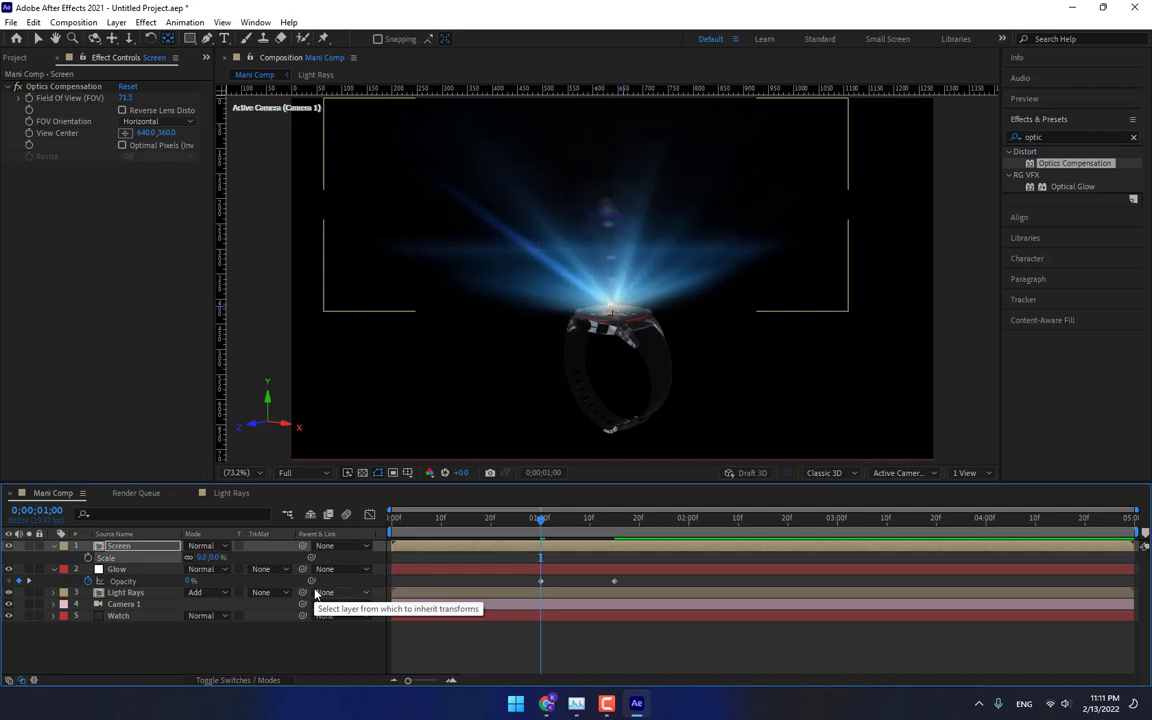
Try to paste copied keyframes onto the Screen layer's scale.
key("ctrl+v")
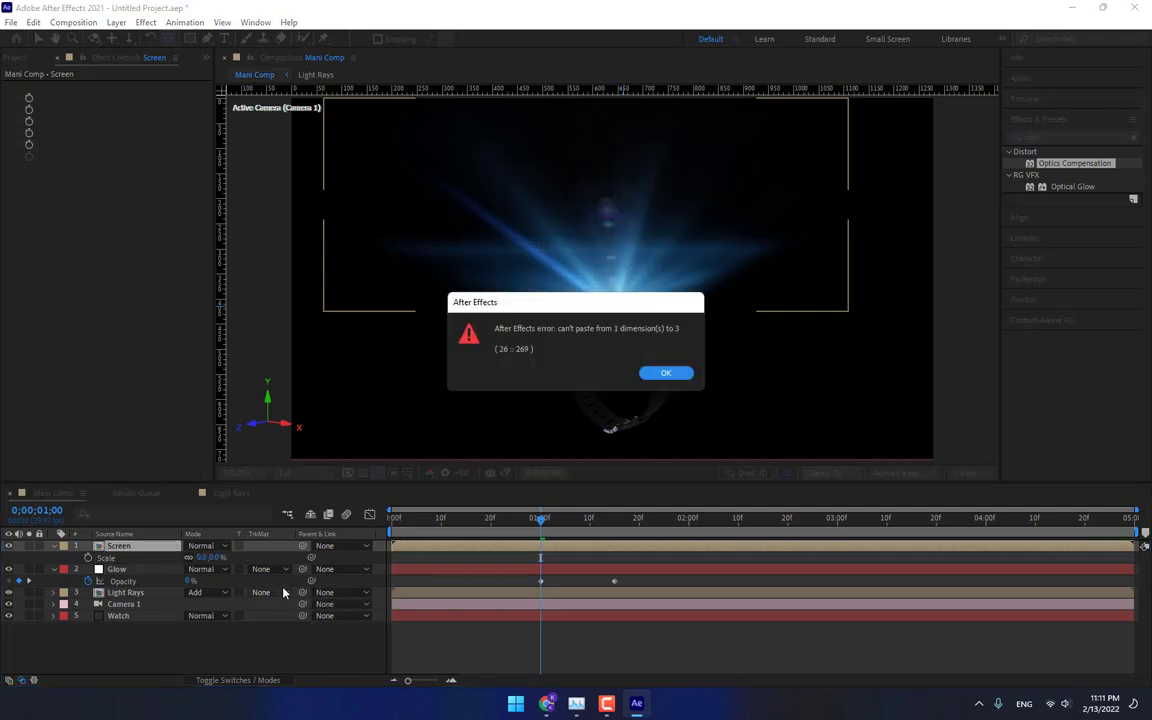
left_click(665, 373)
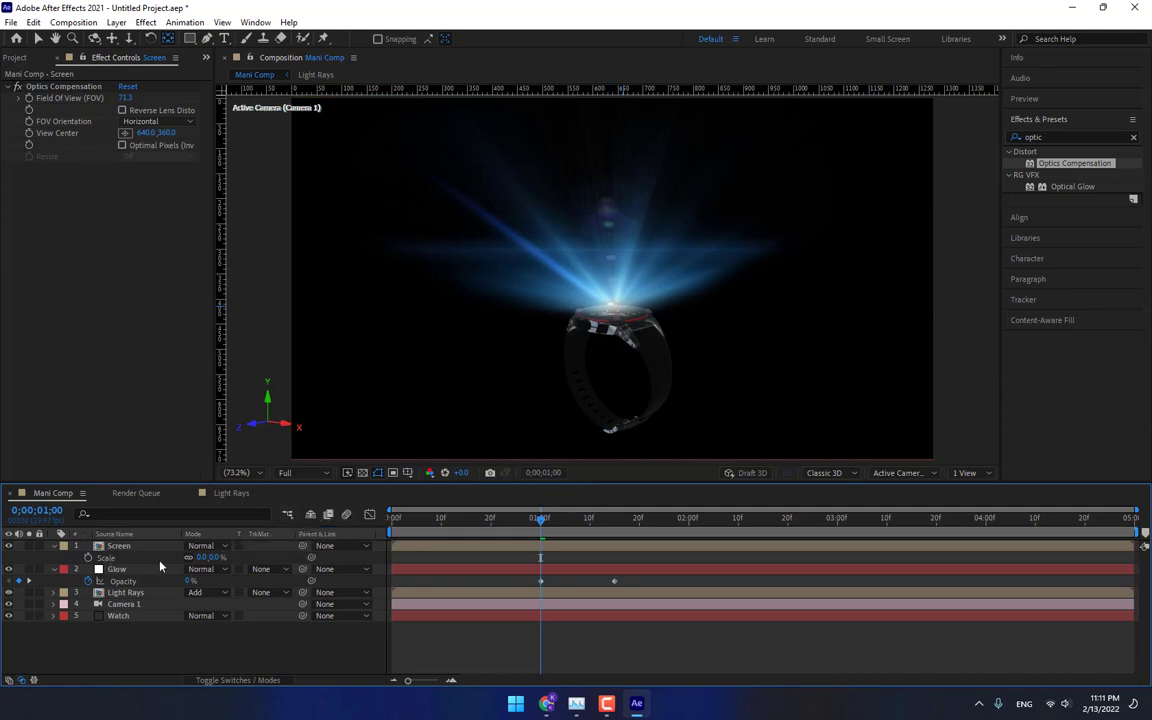
Keyframe the Screen layer's scale at 0% at 1:00 and 50% at 1:15.
left_click(88, 557)
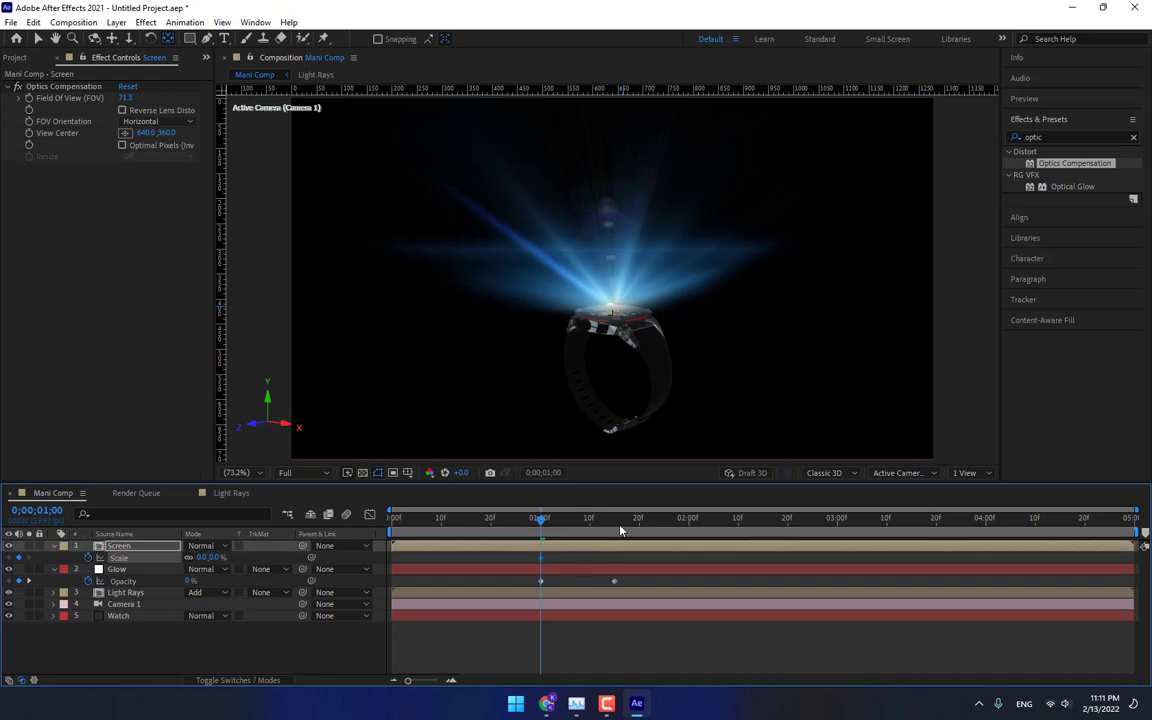
left_click_drag(620, 531, 614, 528)
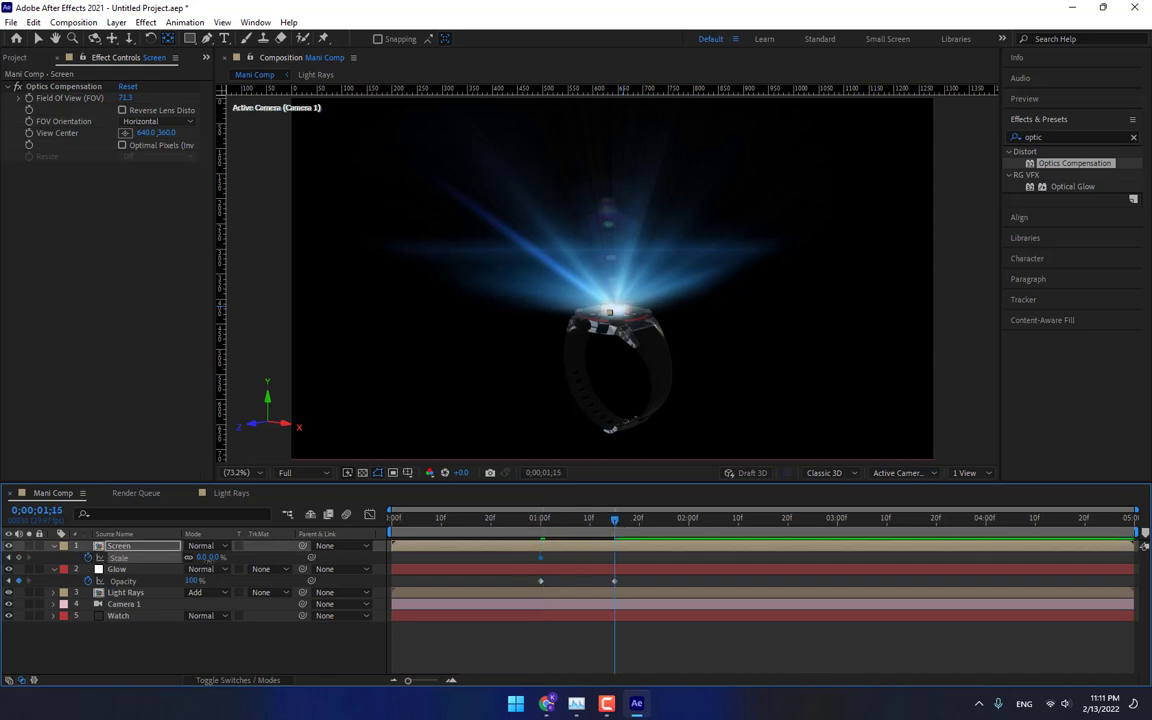
left_click(203, 557)
type("50")
key("Return")
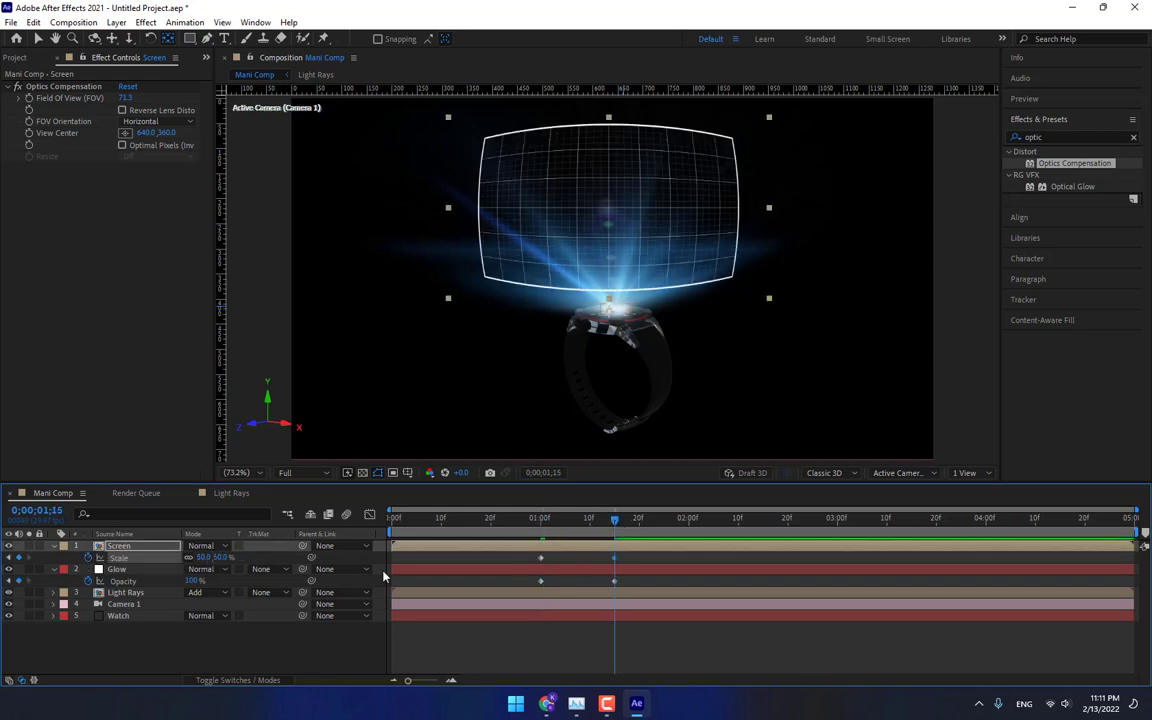
Copy the Glow layer's opacity keyframes and paste them onto the Screen layer's opacity at 1:00.
left_click(546, 630)
mouse_move(540, 524)
left_mouse_down()
mouse_move(586, 526)
mouse_move(540, 525)
left_mouse_up()
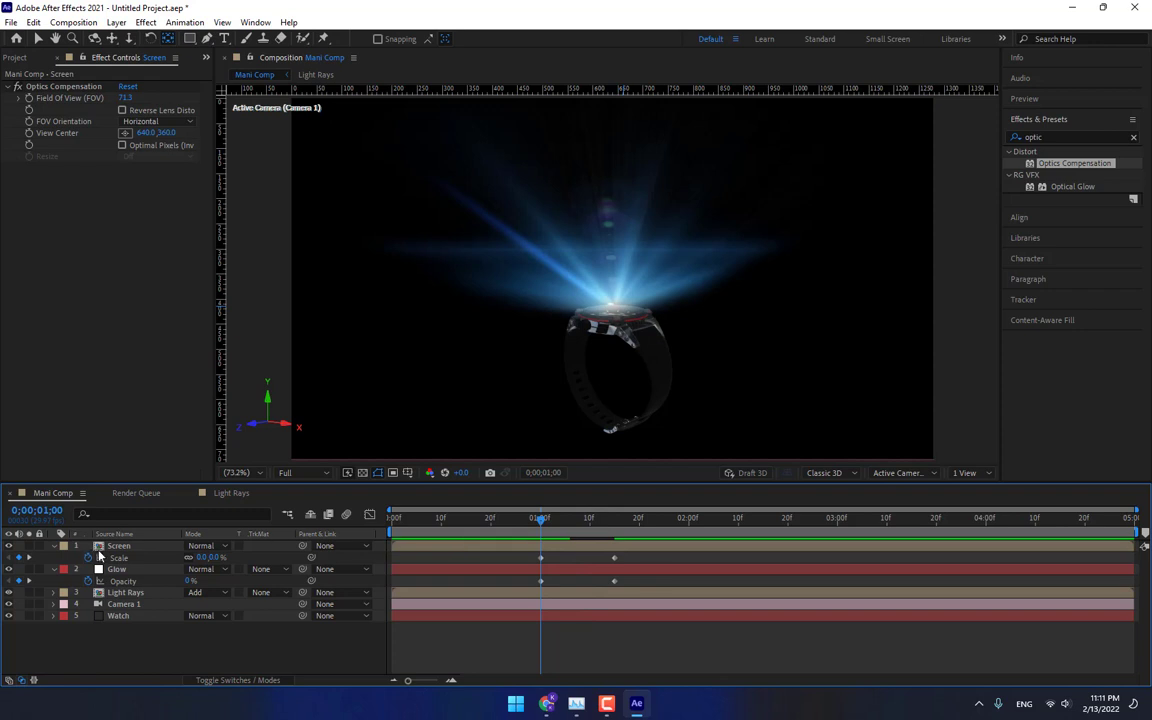
left_click(123, 581)
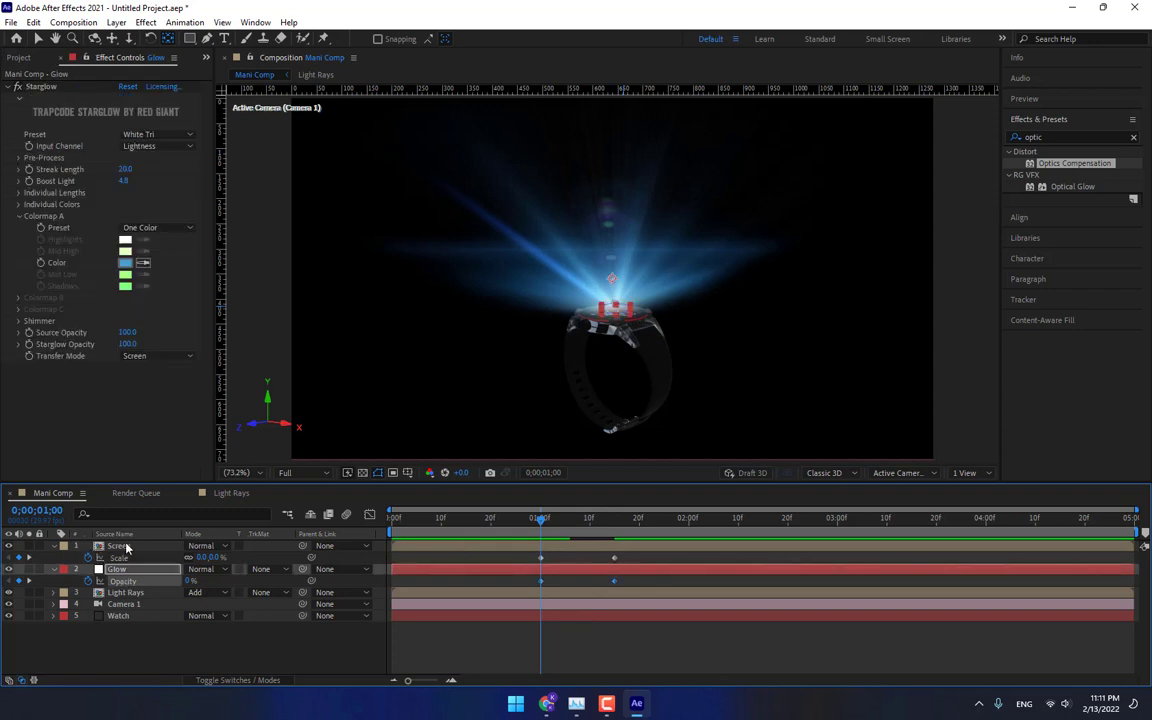
left_click(126, 547)
key("t")
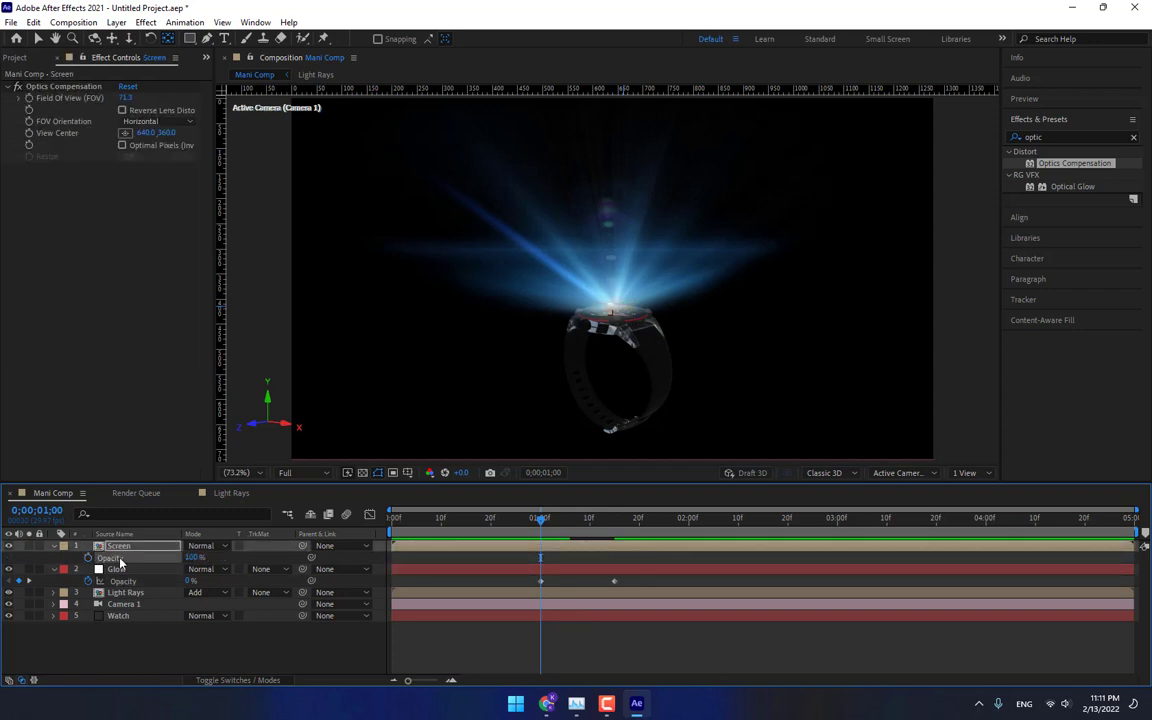
key("ctrl+v")
left_click_drag(538, 521, 620, 530)
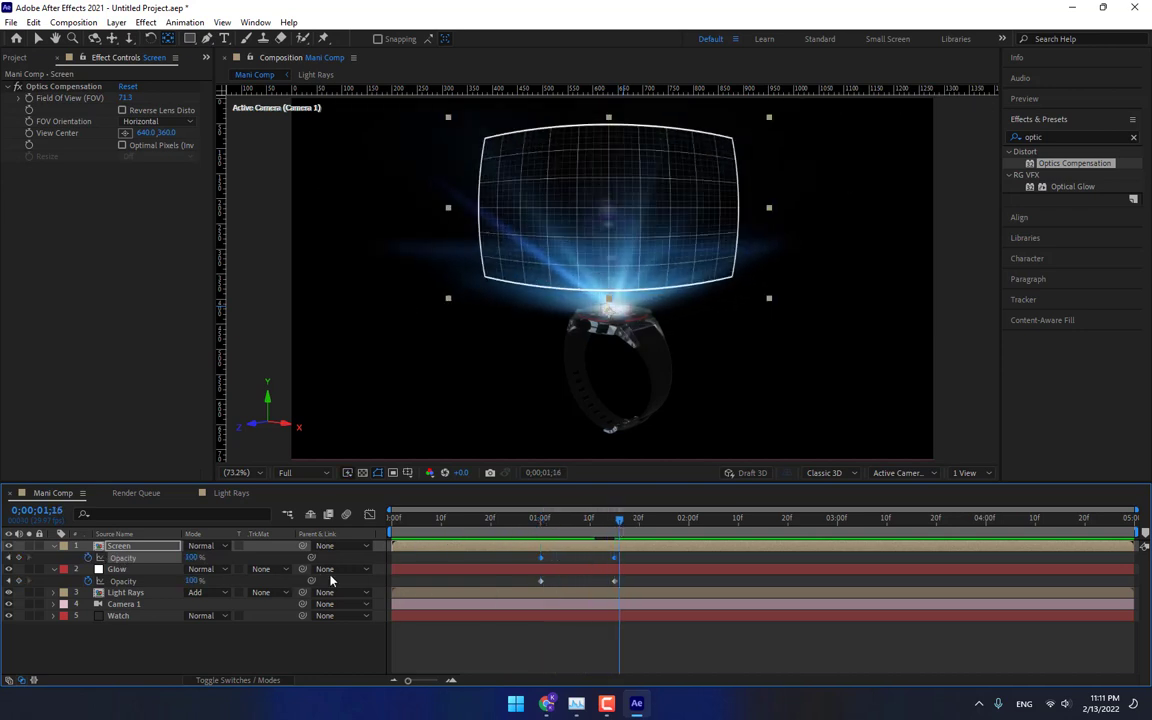
Open the Screen pre-composition and add a new adjustment layer.
double_click(145, 551)
right_click(244, 443)
mouse_move(282, 450)
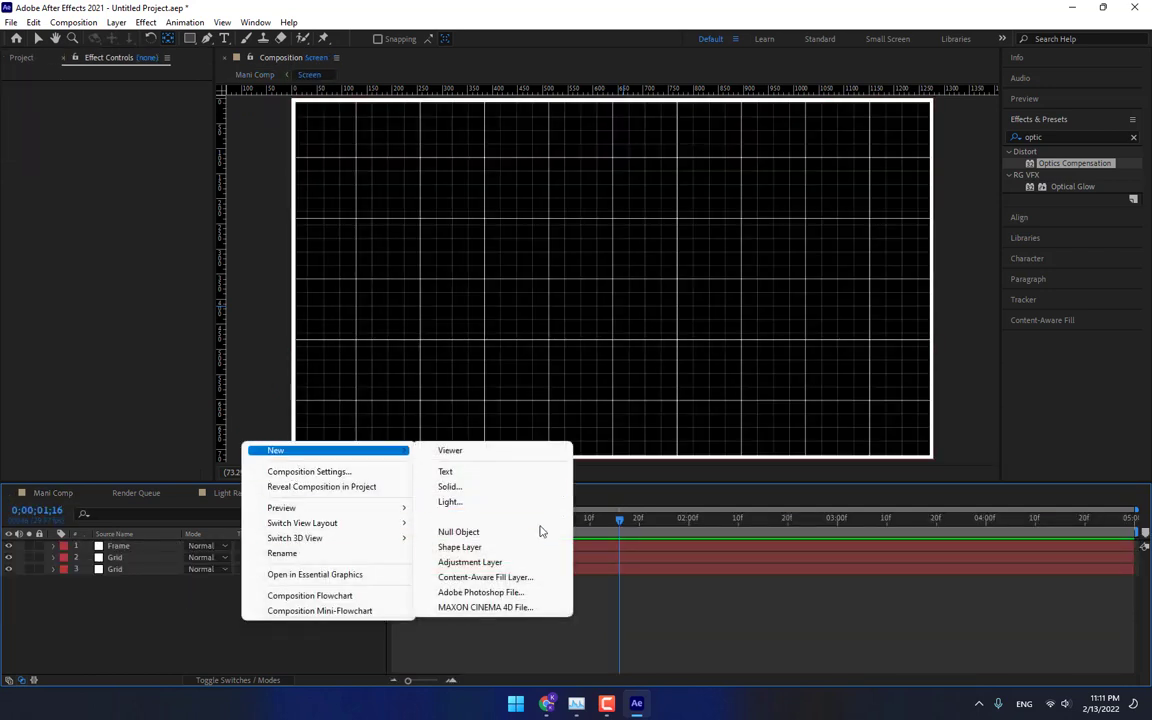
left_click(485, 562)
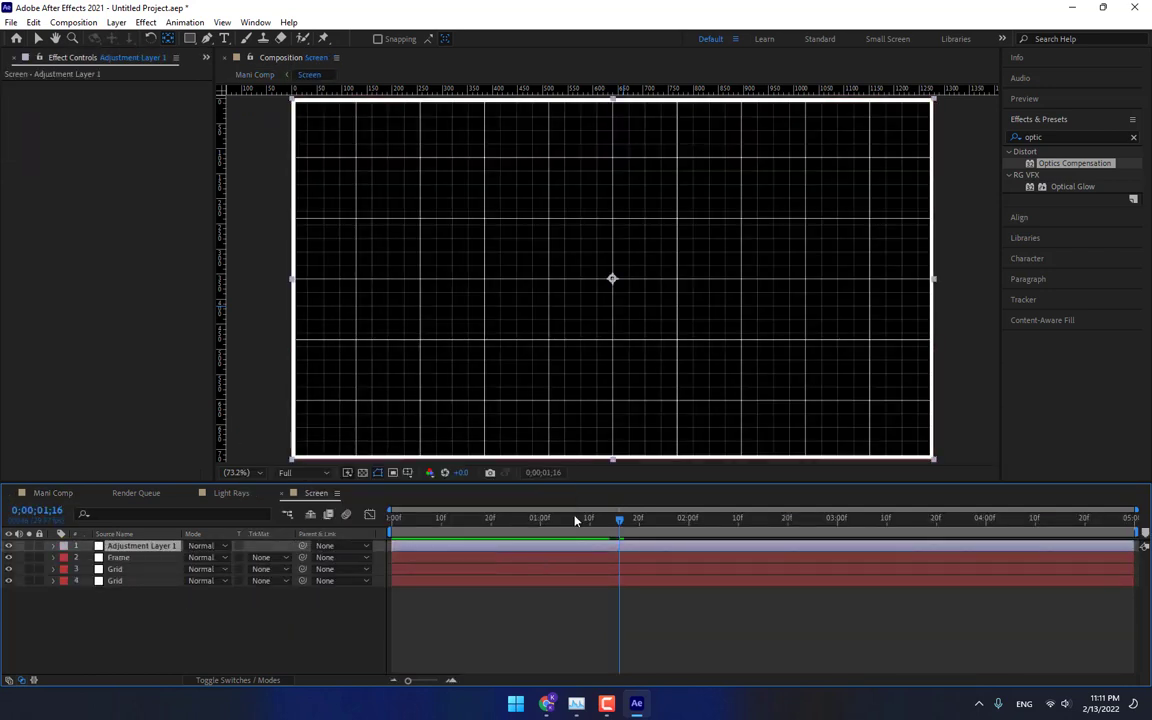
Apply the Fill effect to the adjustment layer and set its fill colour to 73E3FF.
left_click(1079, 134)
type("fill")
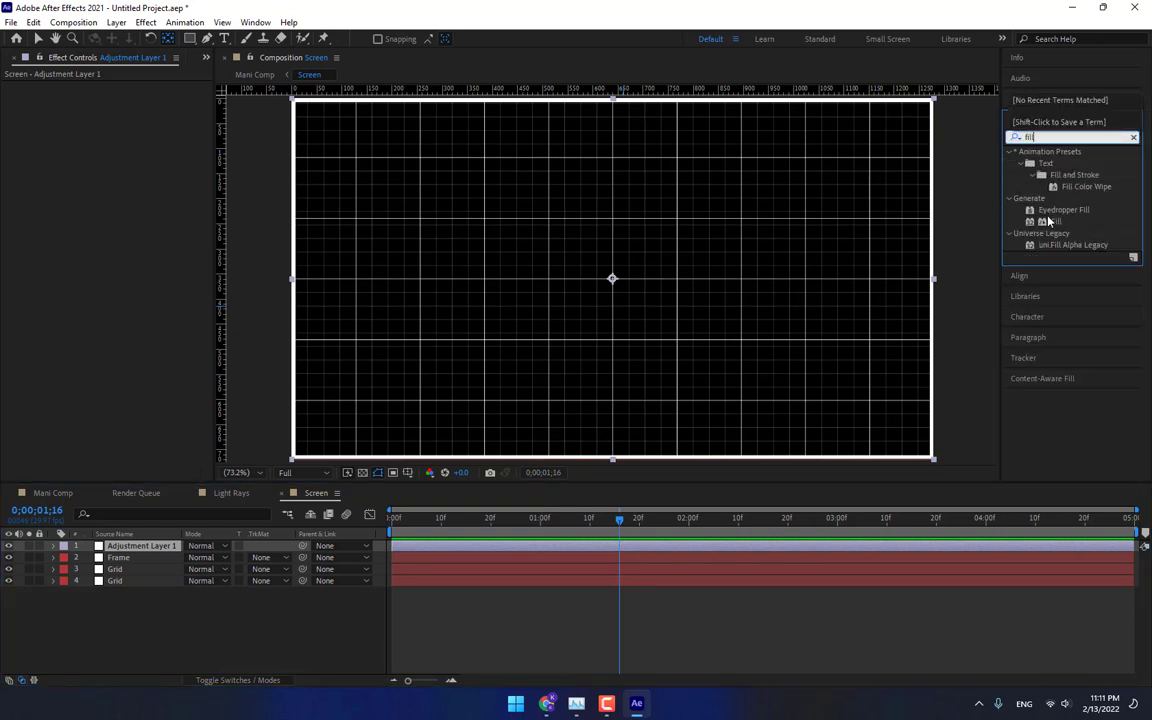
double_click(1048, 221)
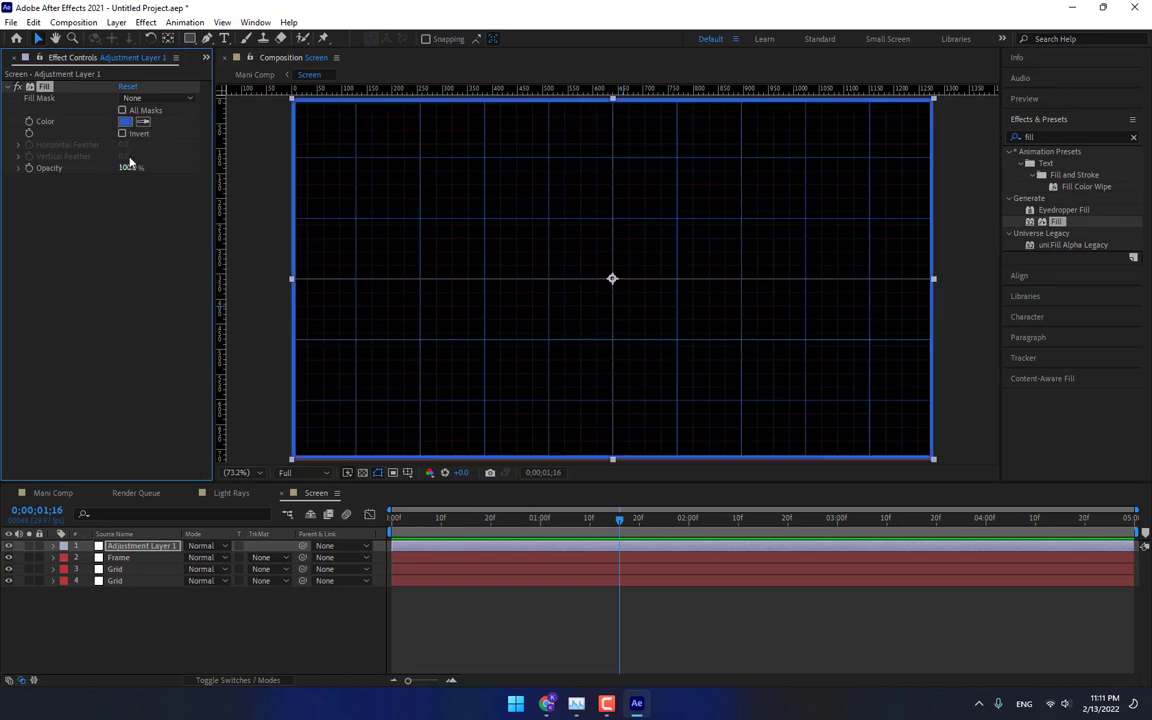
left_click(125, 121)
type("73E3FF")
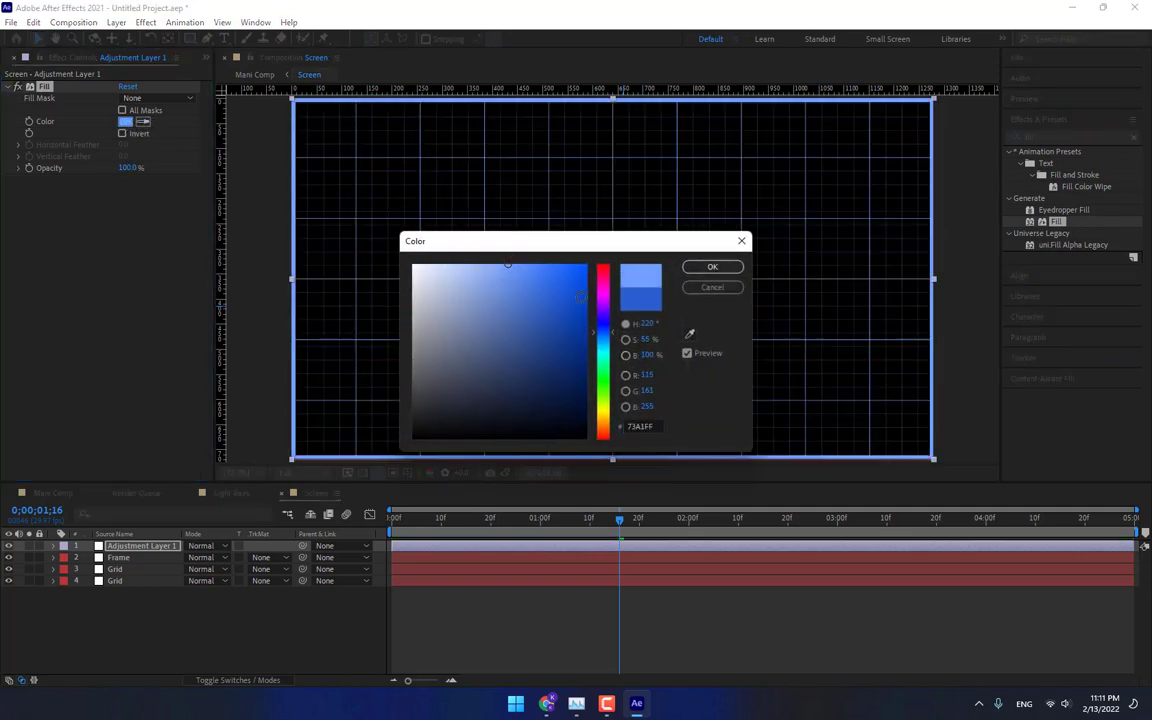
left_click(712, 267)
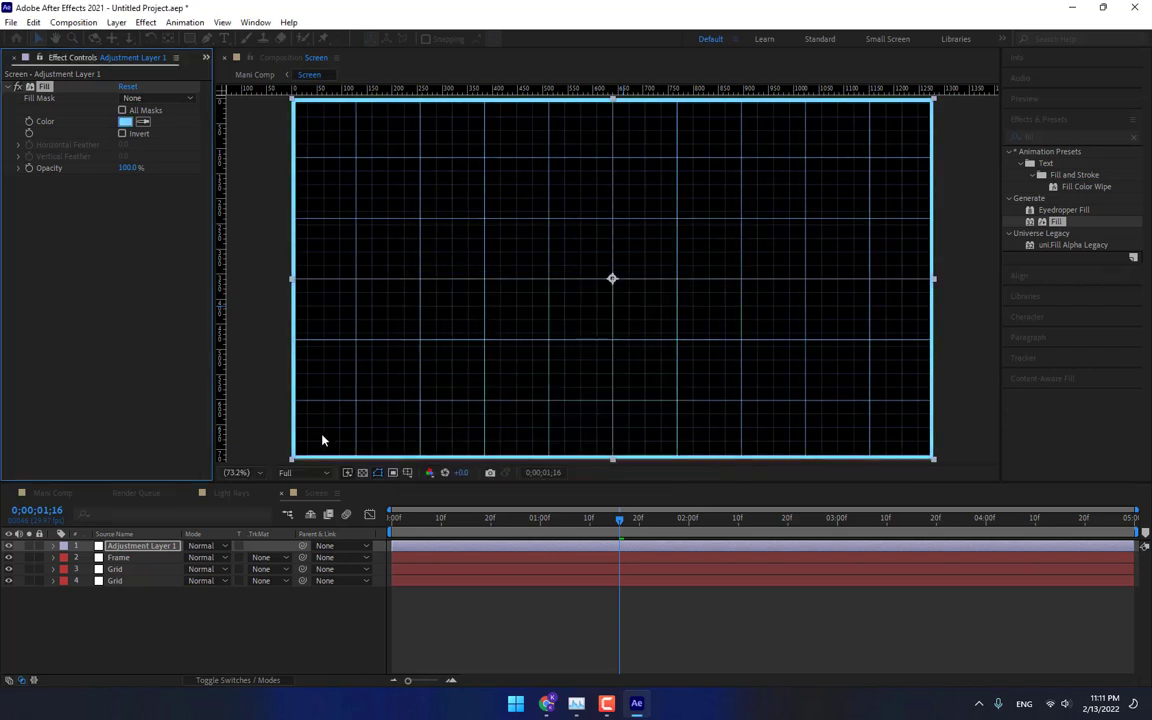
Return to the main composition and create a new solid layer named Form.
left_click(77, 492)
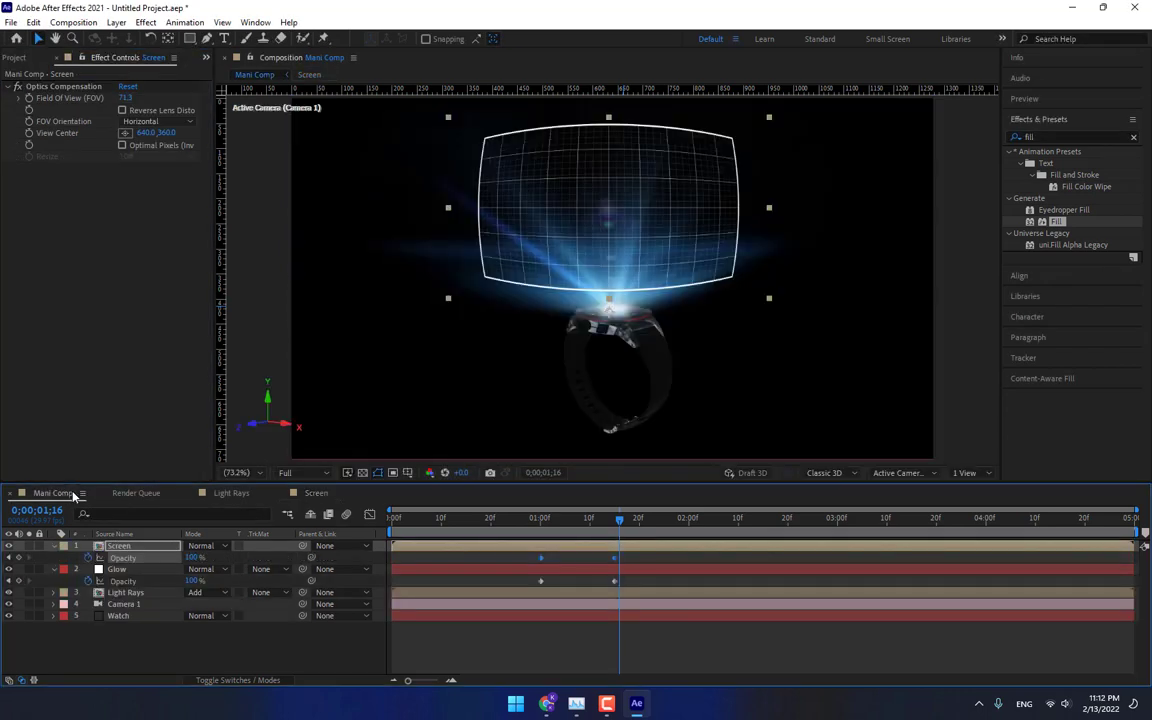
left_click(320, 647)
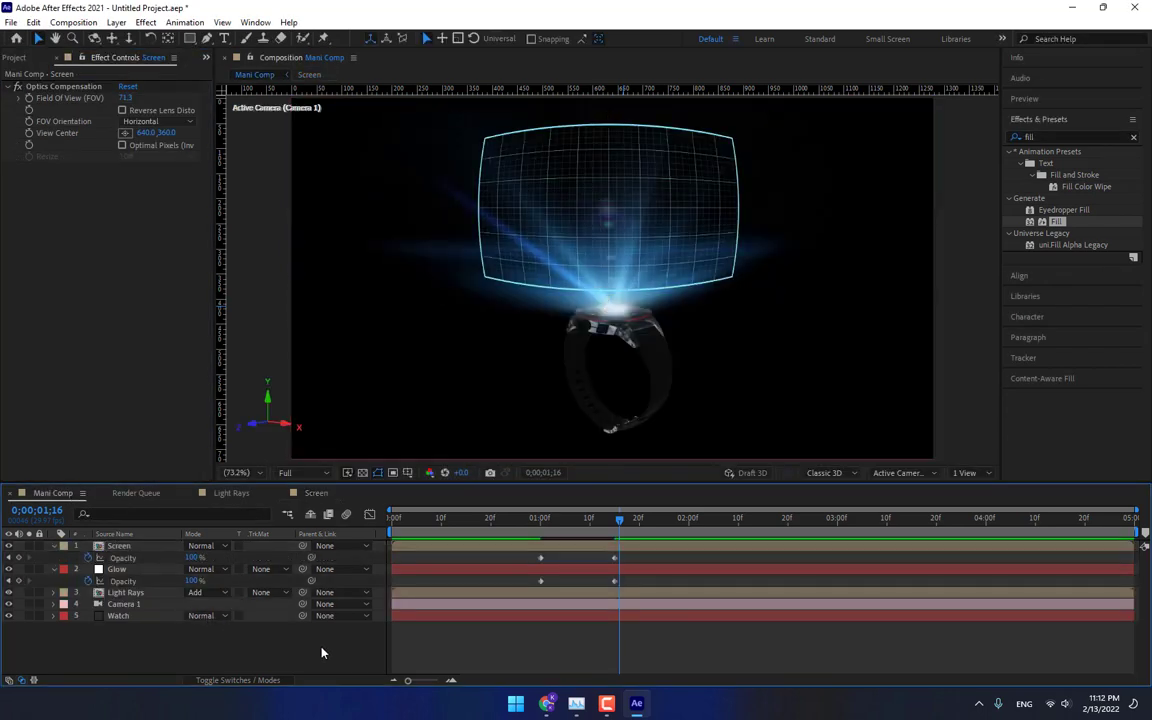
left_click(130, 546)
key("s")
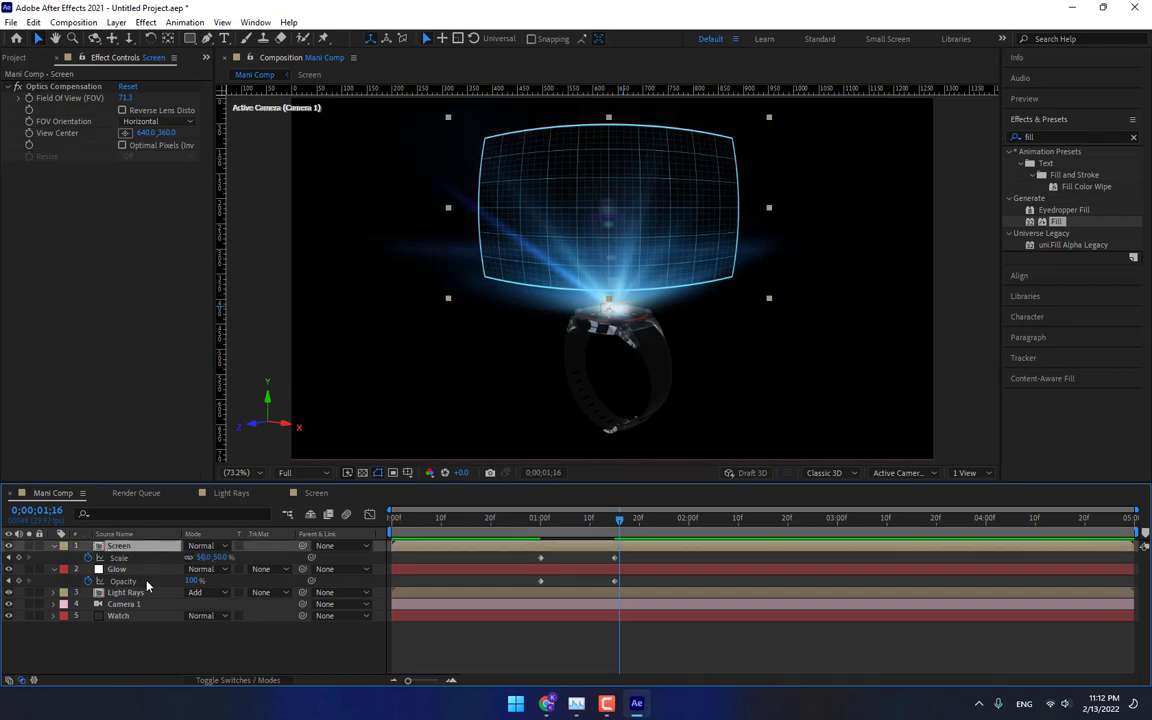
right_click(290, 660)
mouse_move(430, 487)
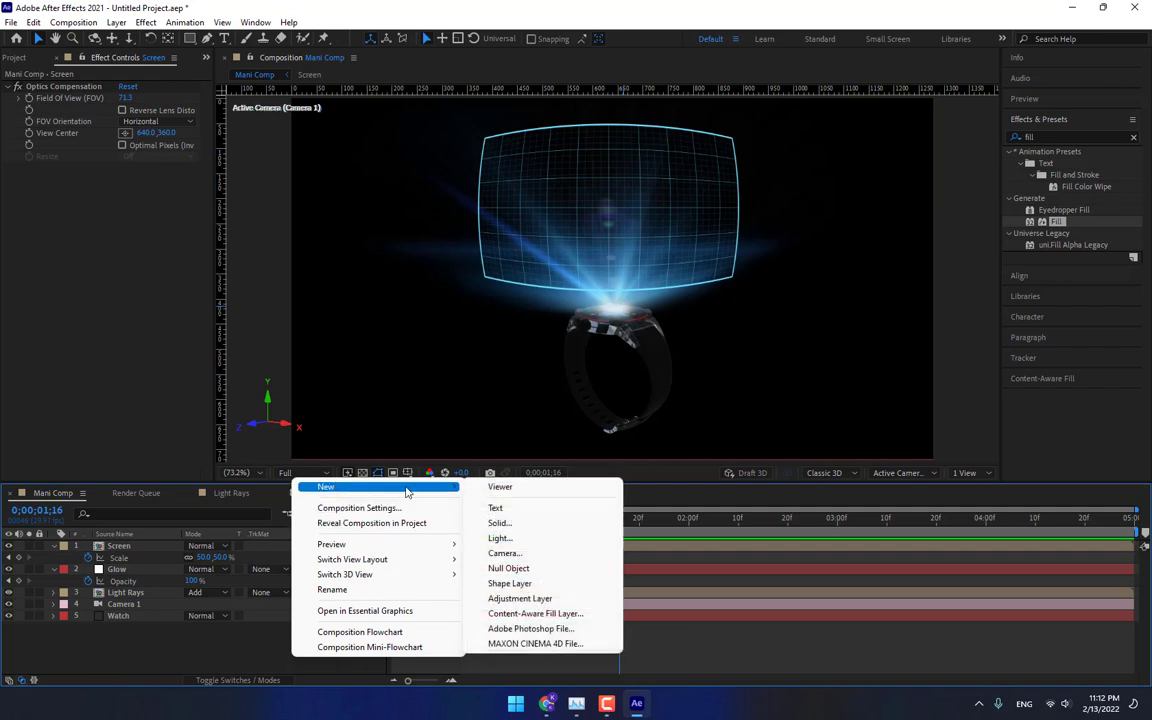
left_click(500, 521)
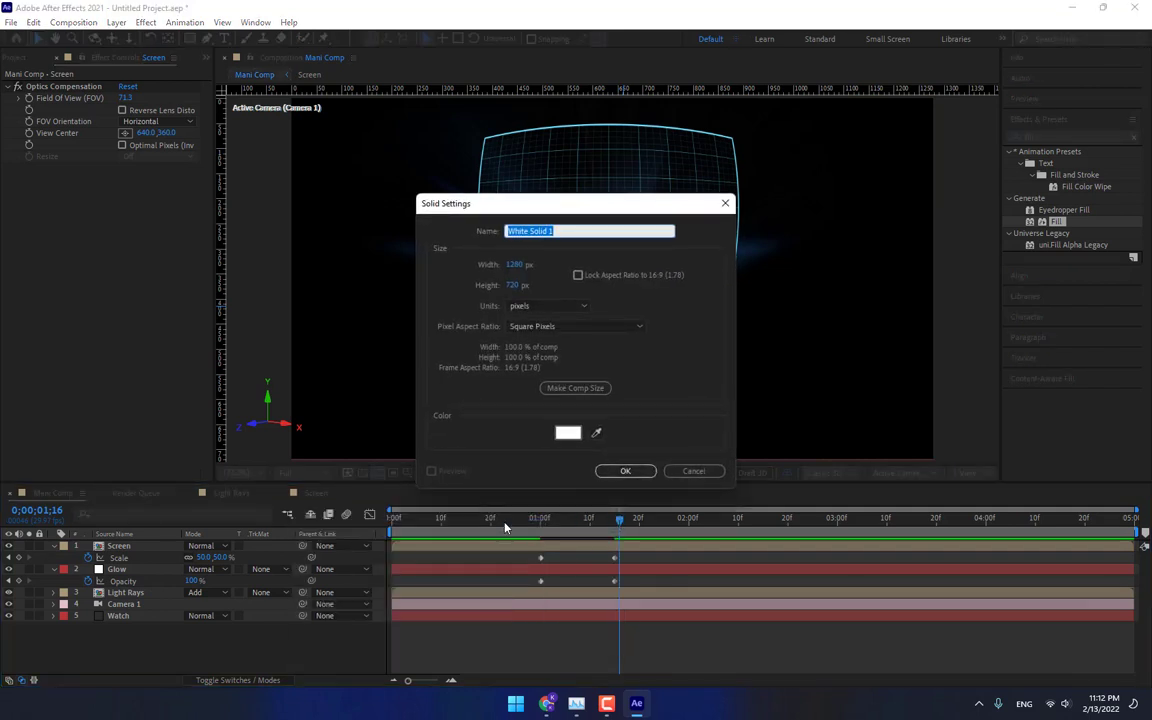
type("Form")
key("Return")
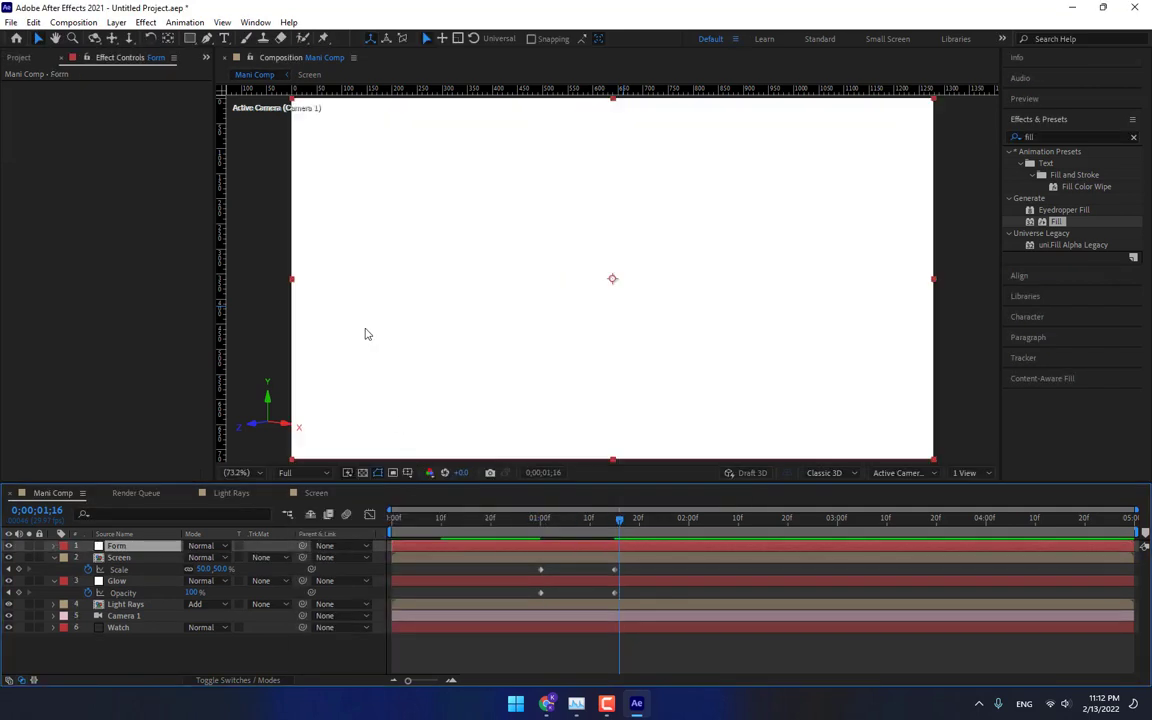
Apply Trapcode Form to the Form layer and set its base form to OBJ Model.
left_click(145, 22)
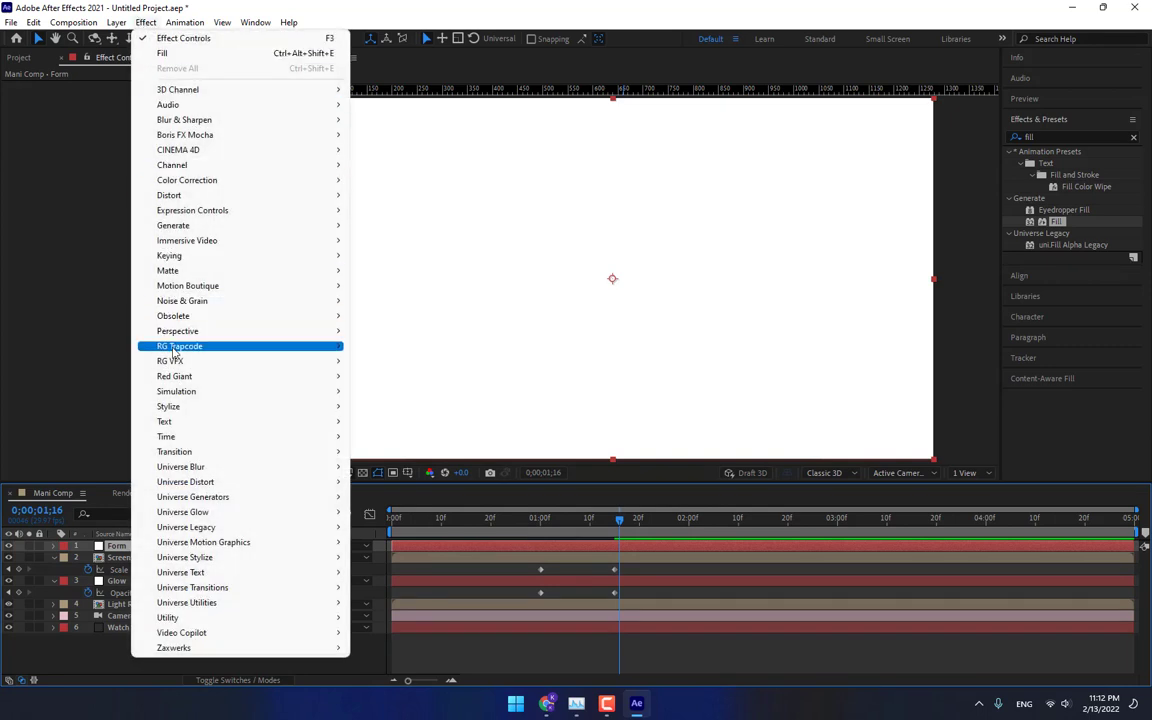
mouse_move(174, 350)
left_click(406, 376)
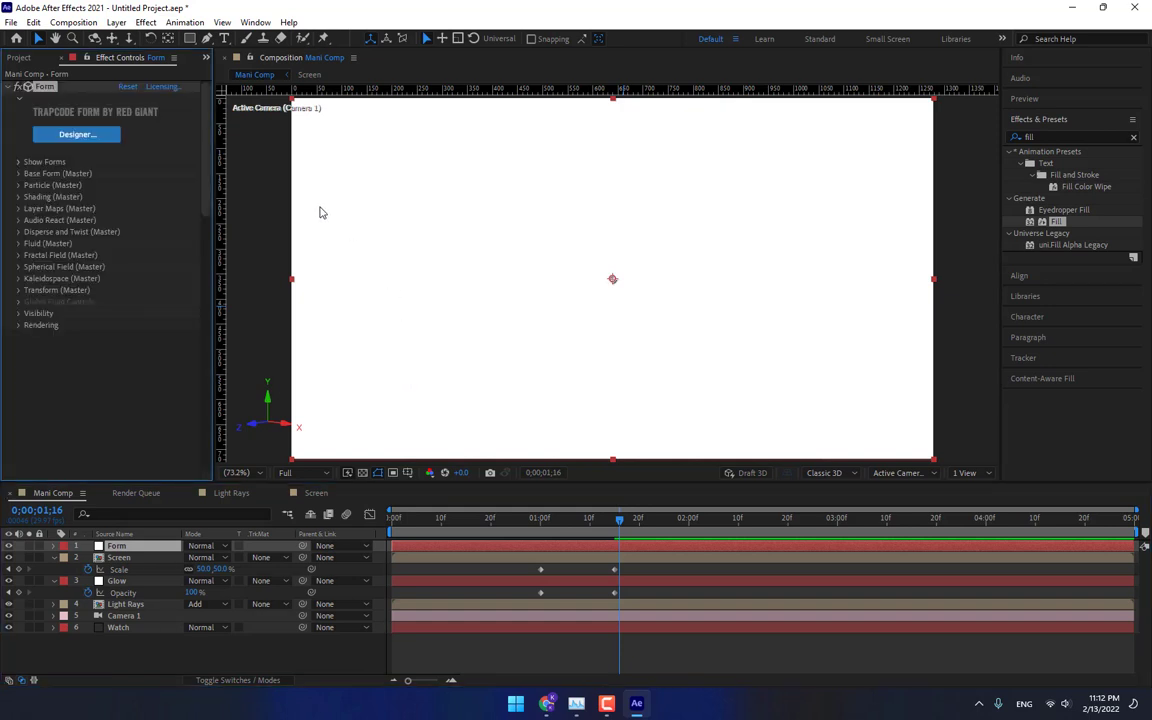
left_click(17, 162)
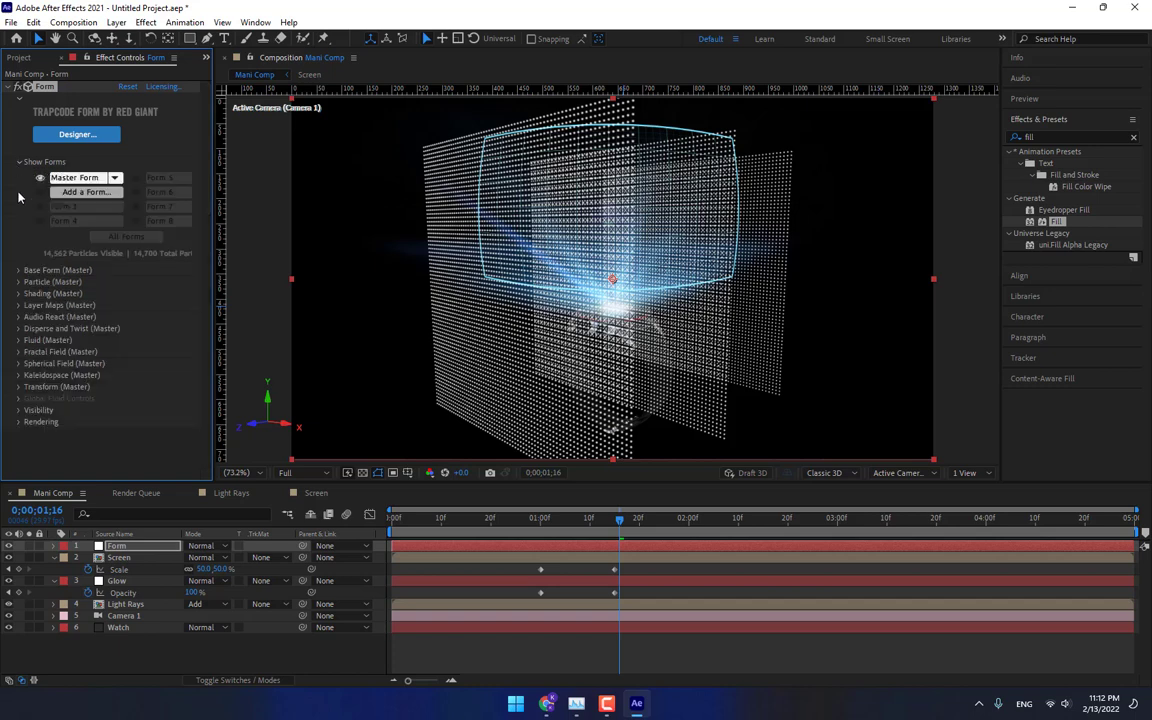
left_click(18, 270)
left_click(155, 282)
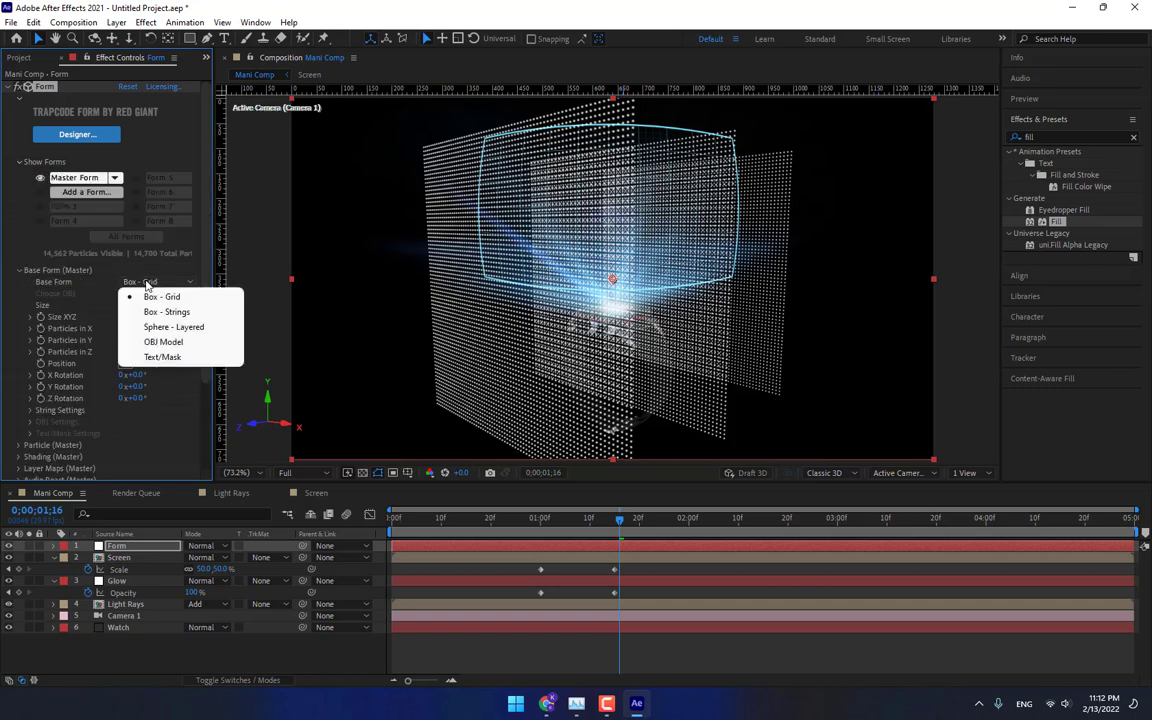
left_click(135, 310)
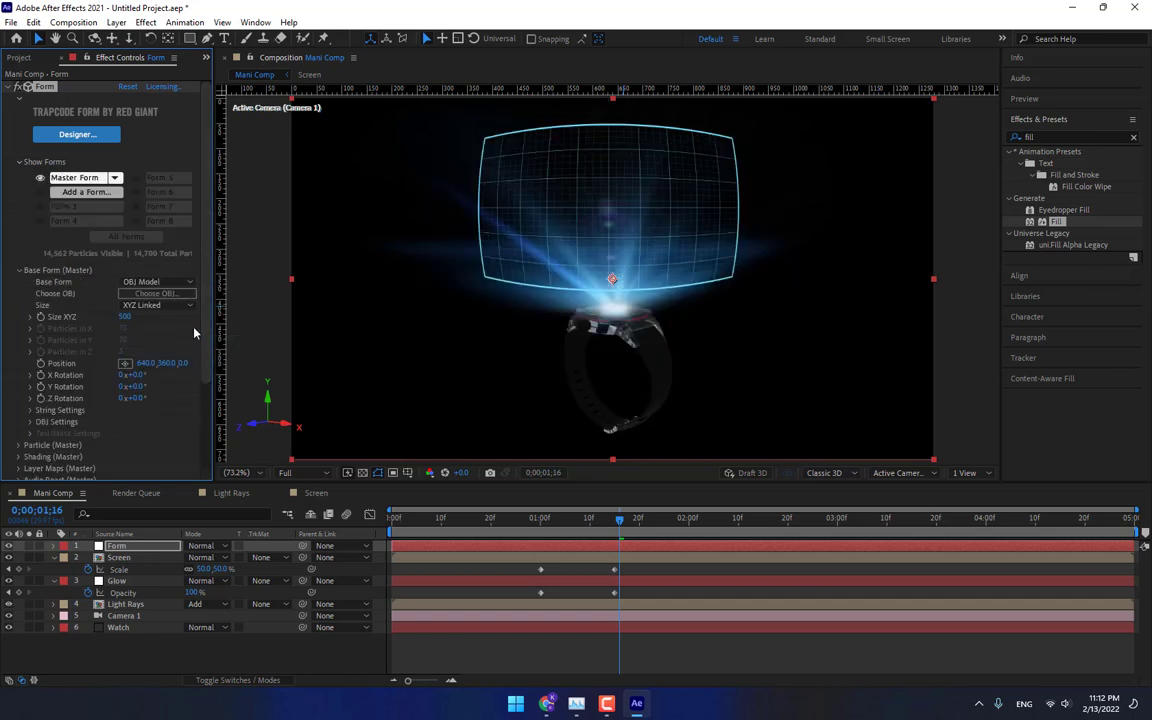
Browse the OBJ library and choose the City model for the Form layer.
left_click(157, 294)
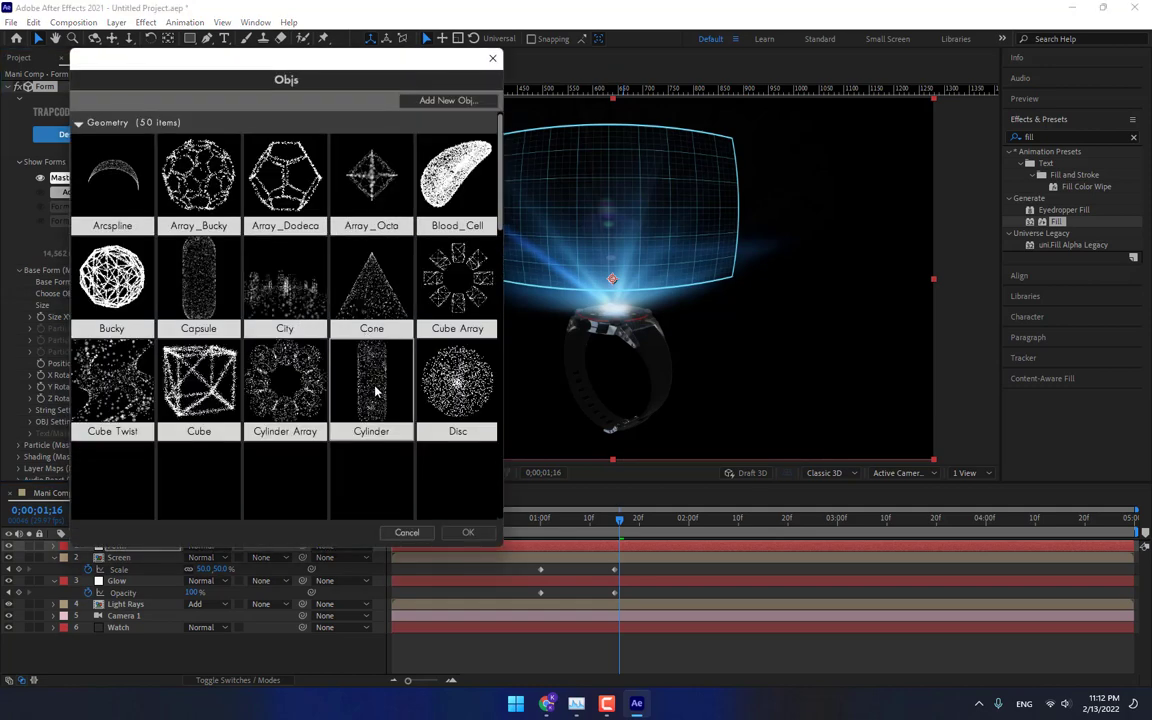
scroll(360, 360, "down", 3)
scroll(377, 393, "down", 15)
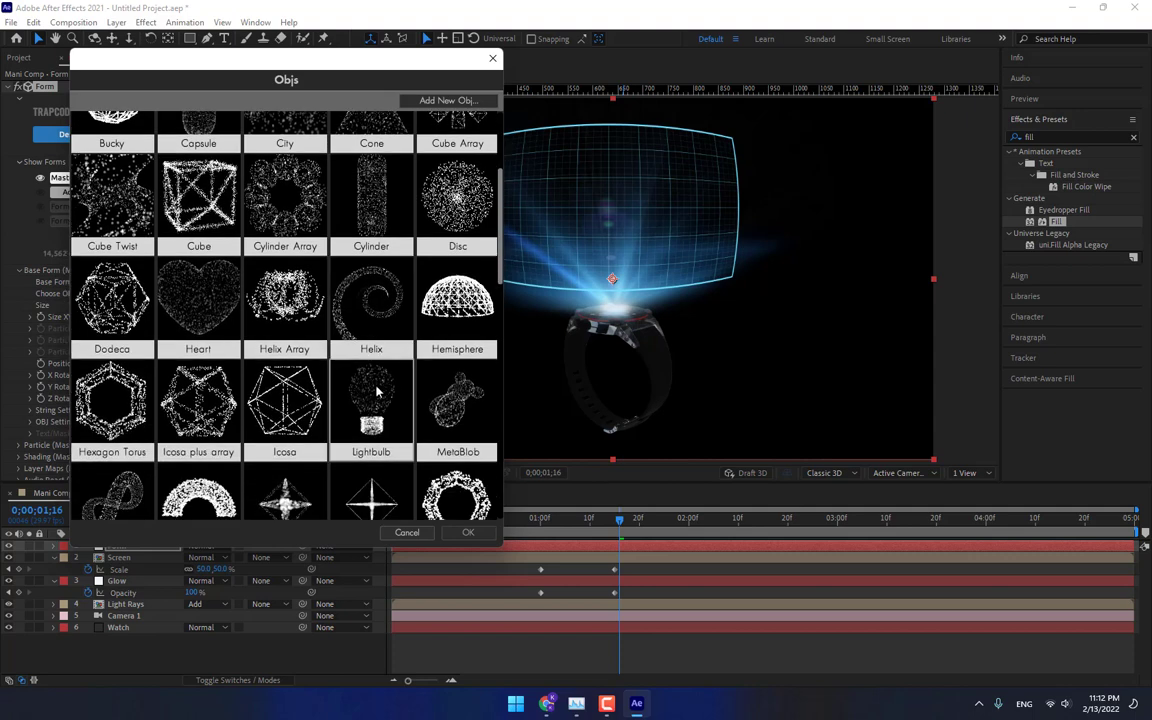
scroll(338, 346, "down", 7)
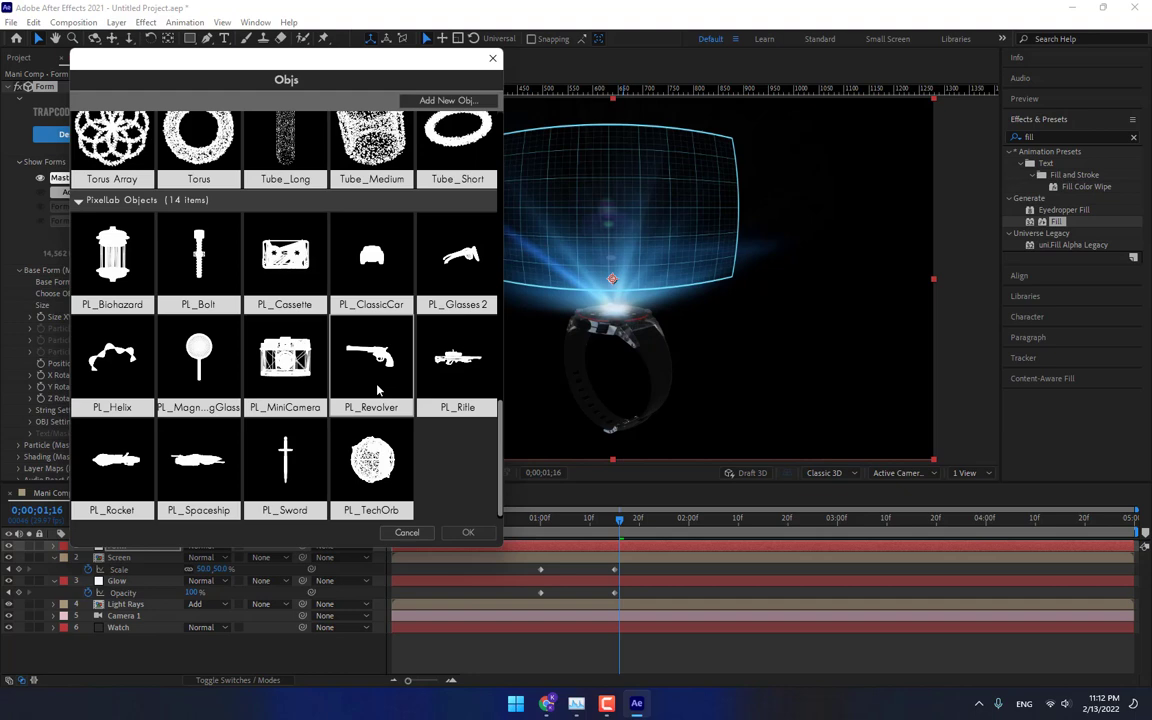
scroll(377, 390, "up", 3)
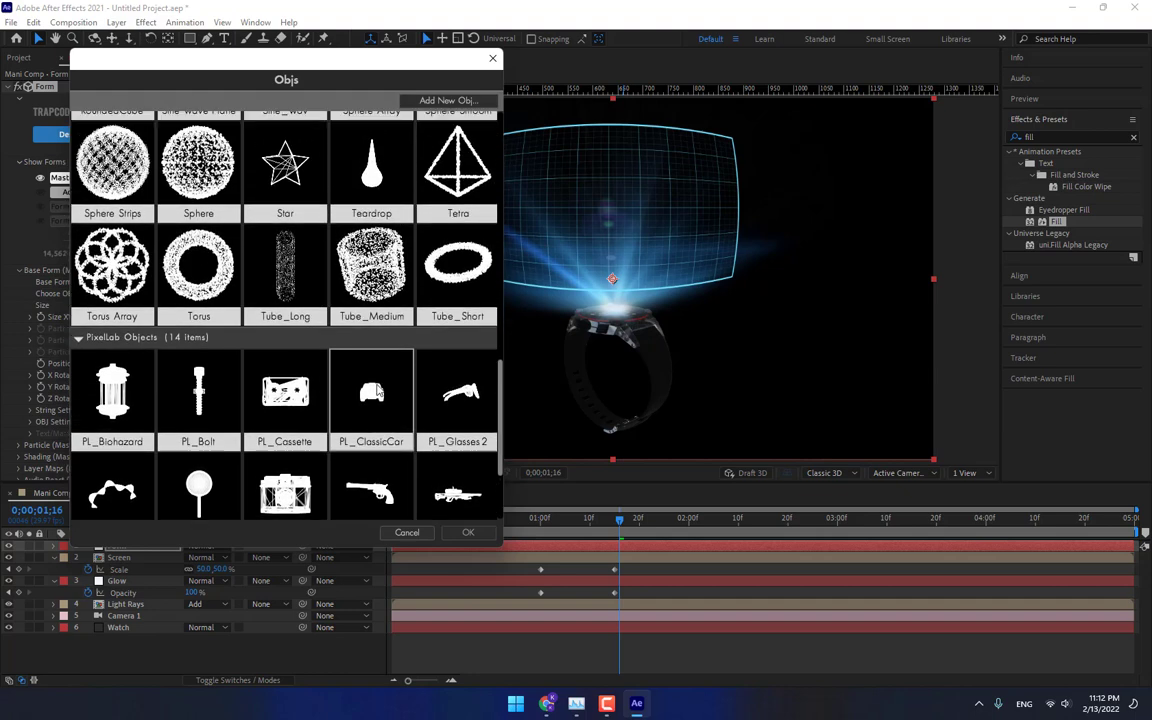
scroll(377, 392, "up", 10)
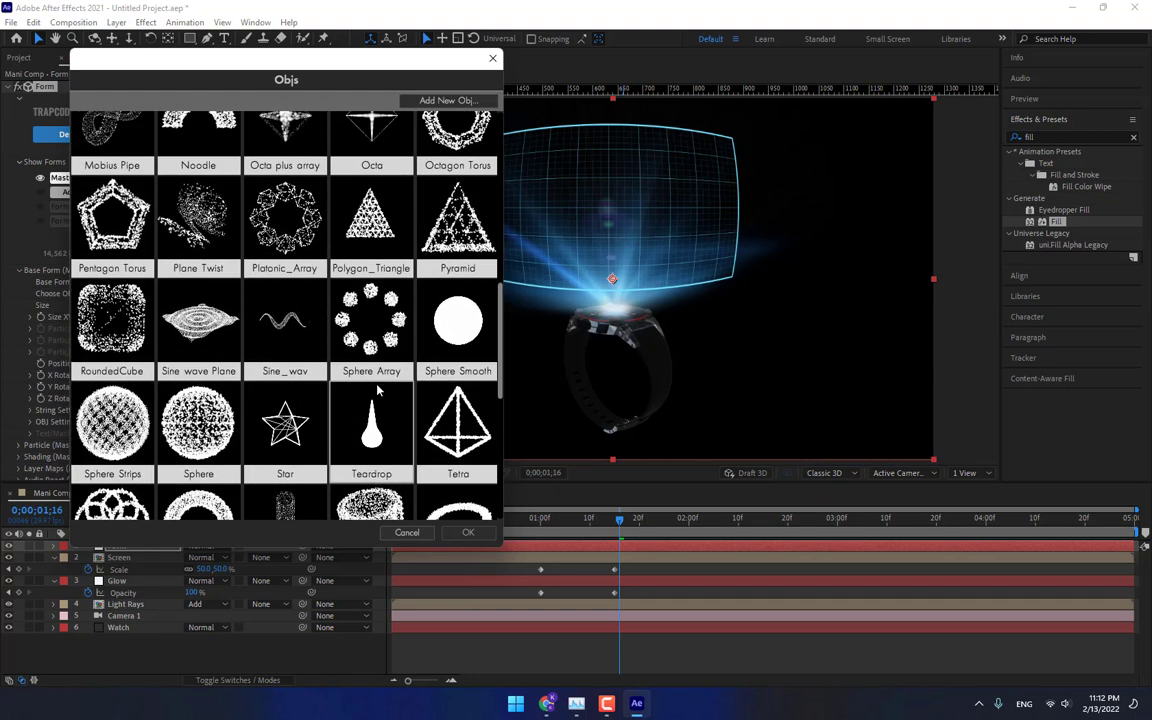
scroll(377, 390, "up", 12)
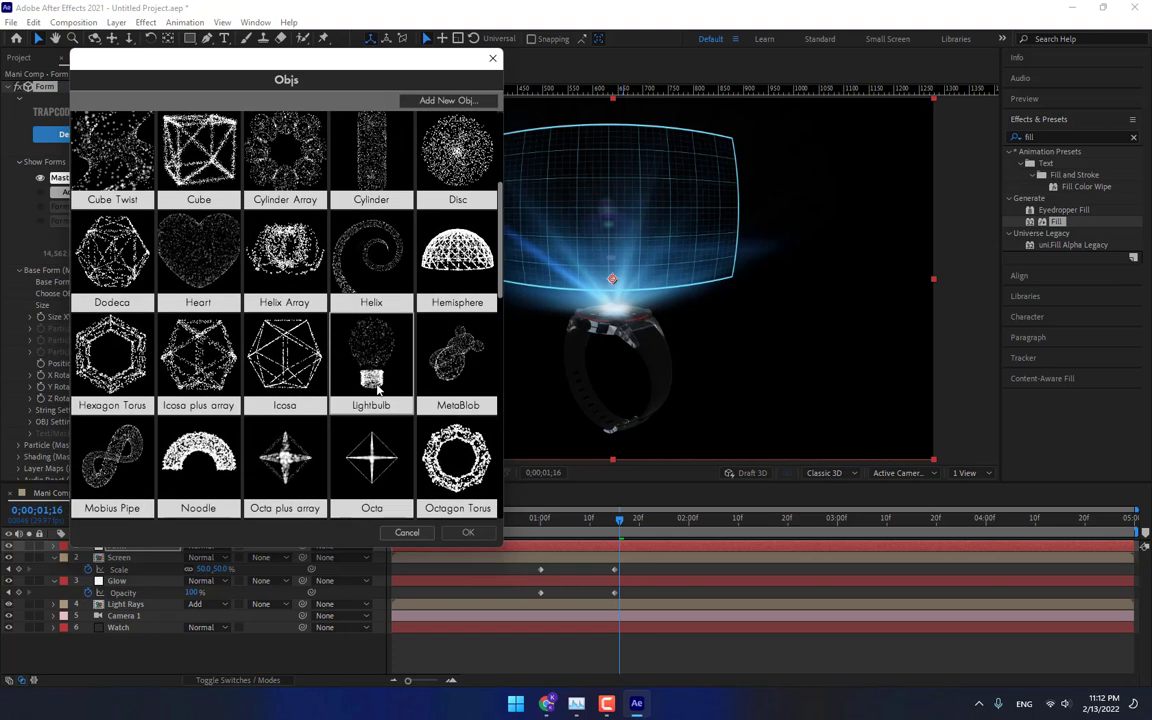
scroll(377, 390, "up", 4)
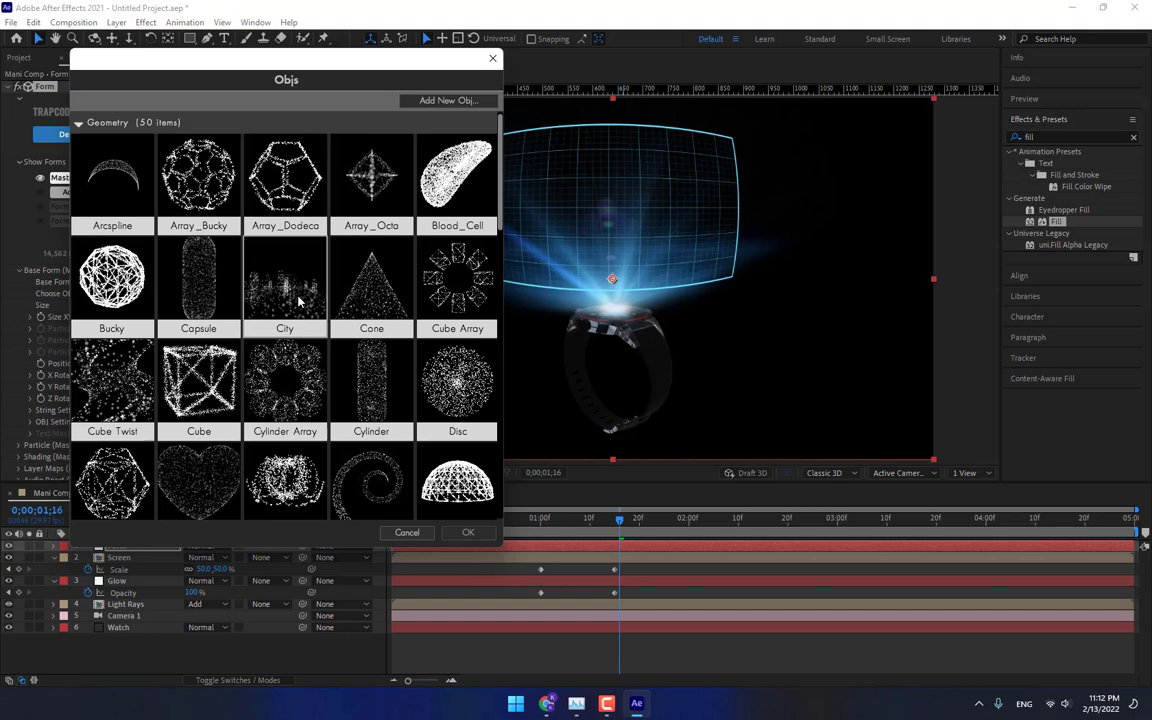
double_click(293, 291)
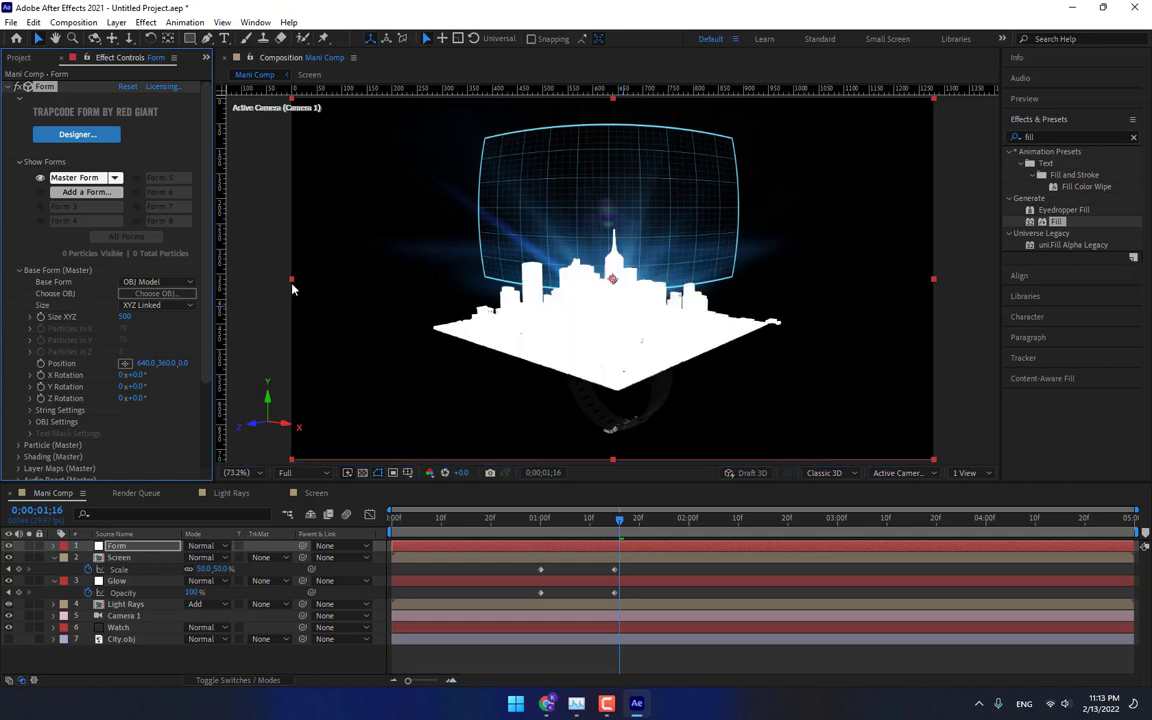
Set the Form particle size to 0.5.
scroll(206, 285, "down", 3)
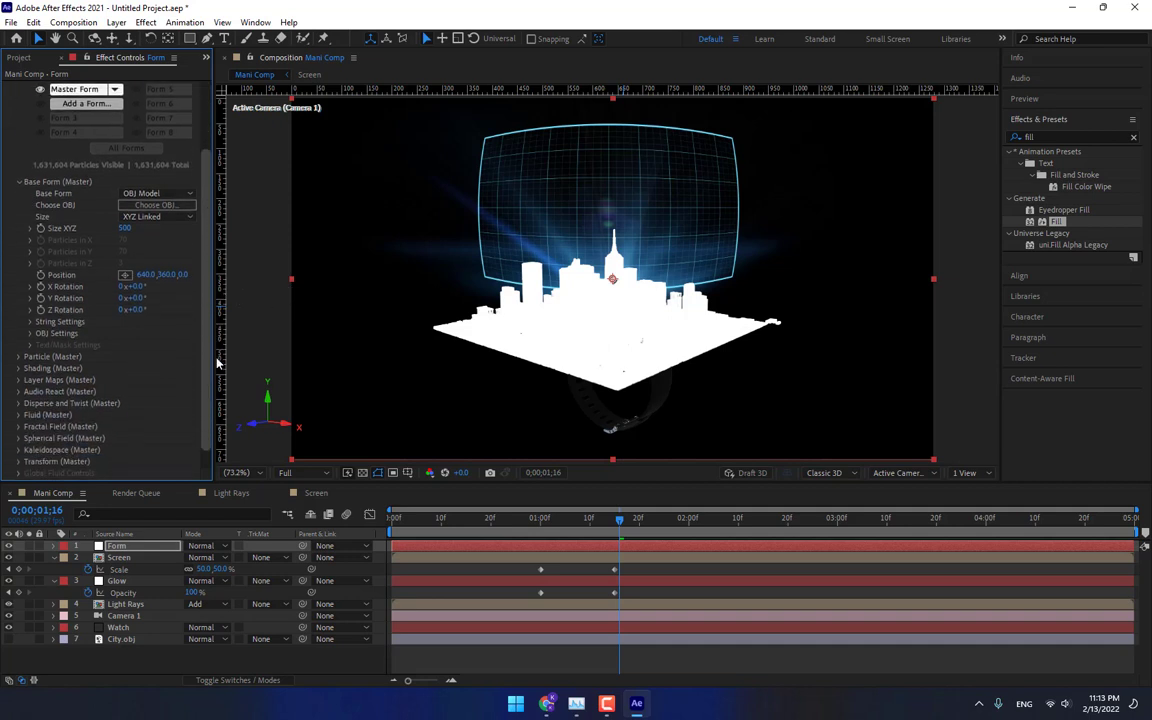
left_click(17, 340)
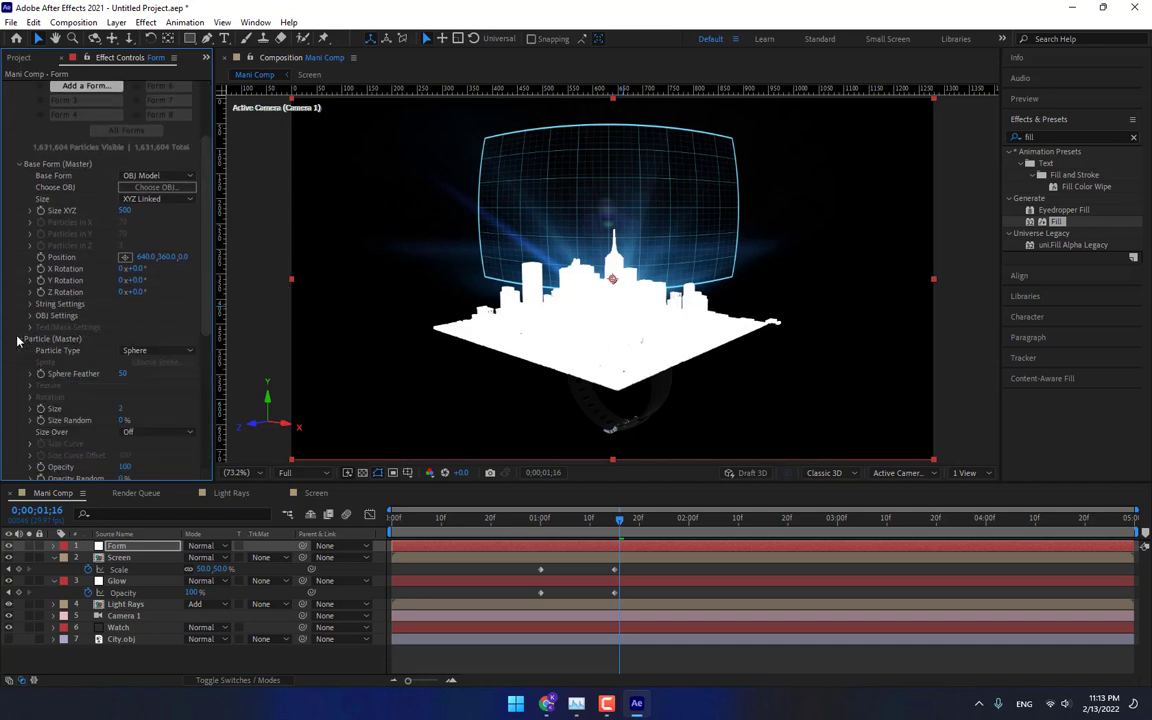
scroll(17, 340, "down", 4)
left_click(123, 287)
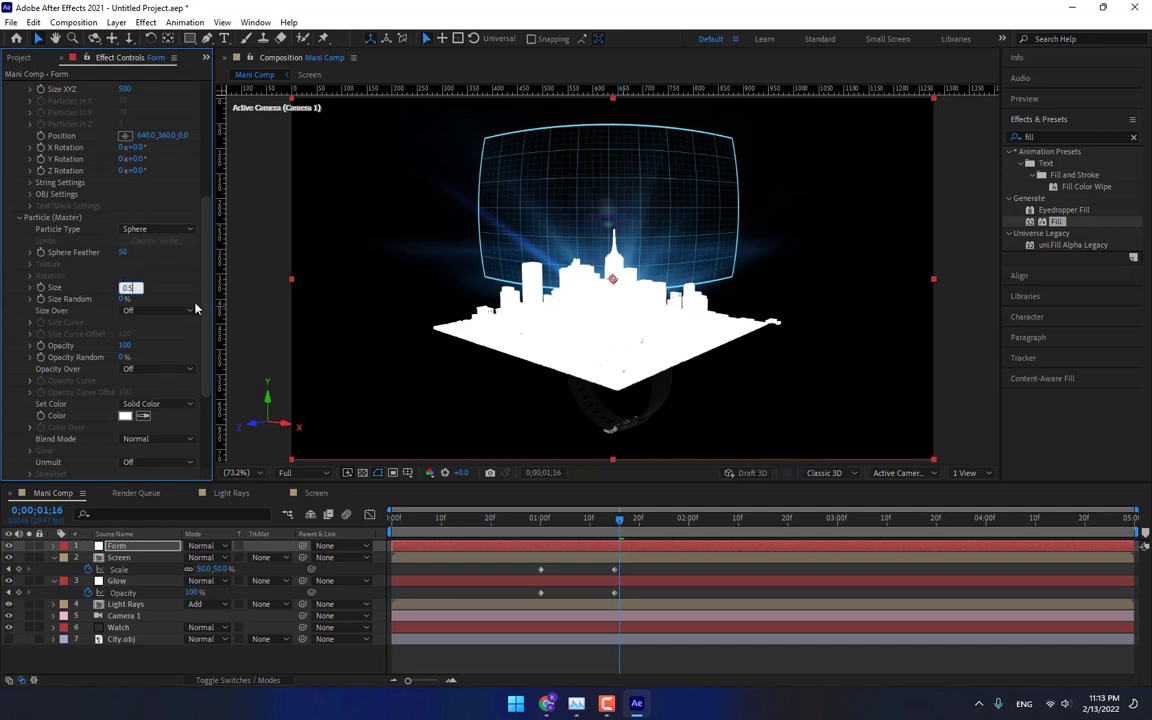
type("0")
key("Return")
Set the OBJ particles to be emitted from the model's vertices.
left_click(31, 194)
left_click(155, 230)
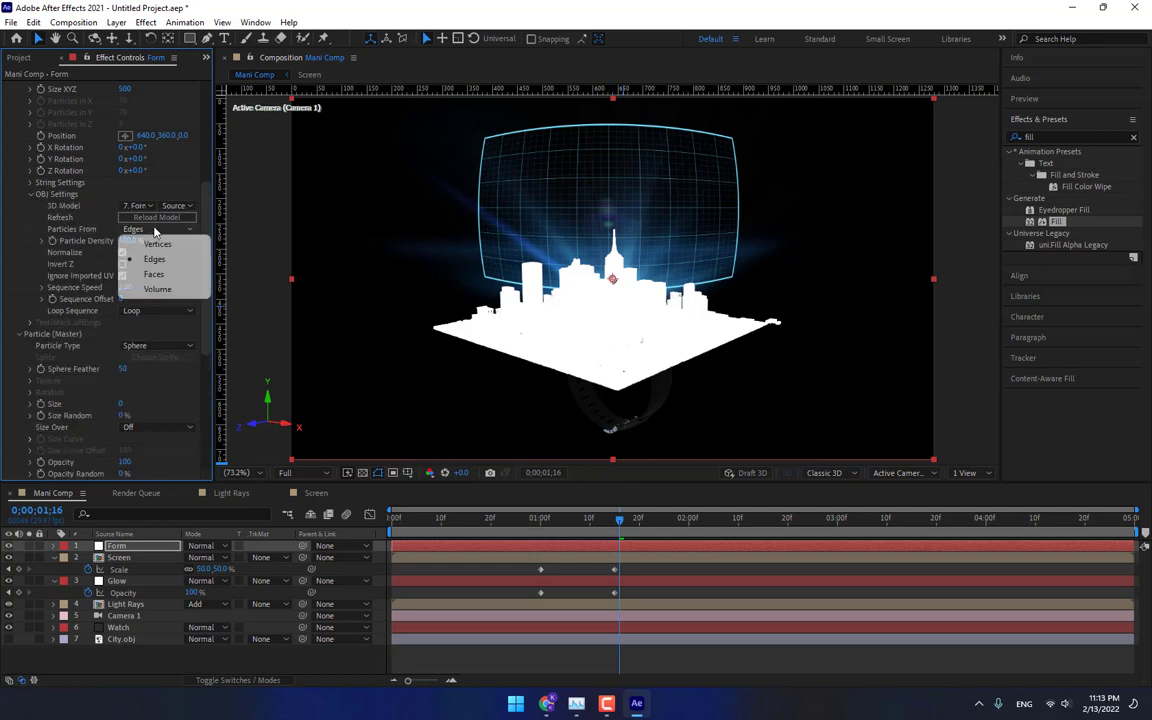
left_click(157, 244)
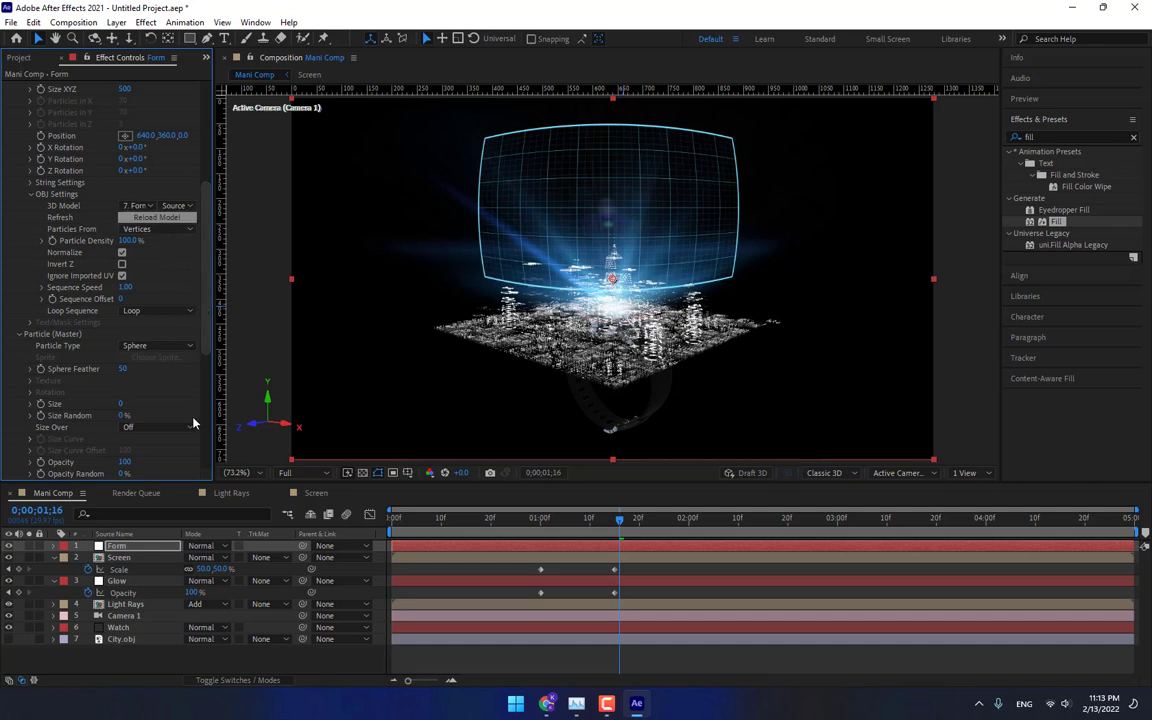
Move the Form layer below the Glow layer and reposition the city up into the holographic screen.
left_click_drag(123, 549, 136, 593)
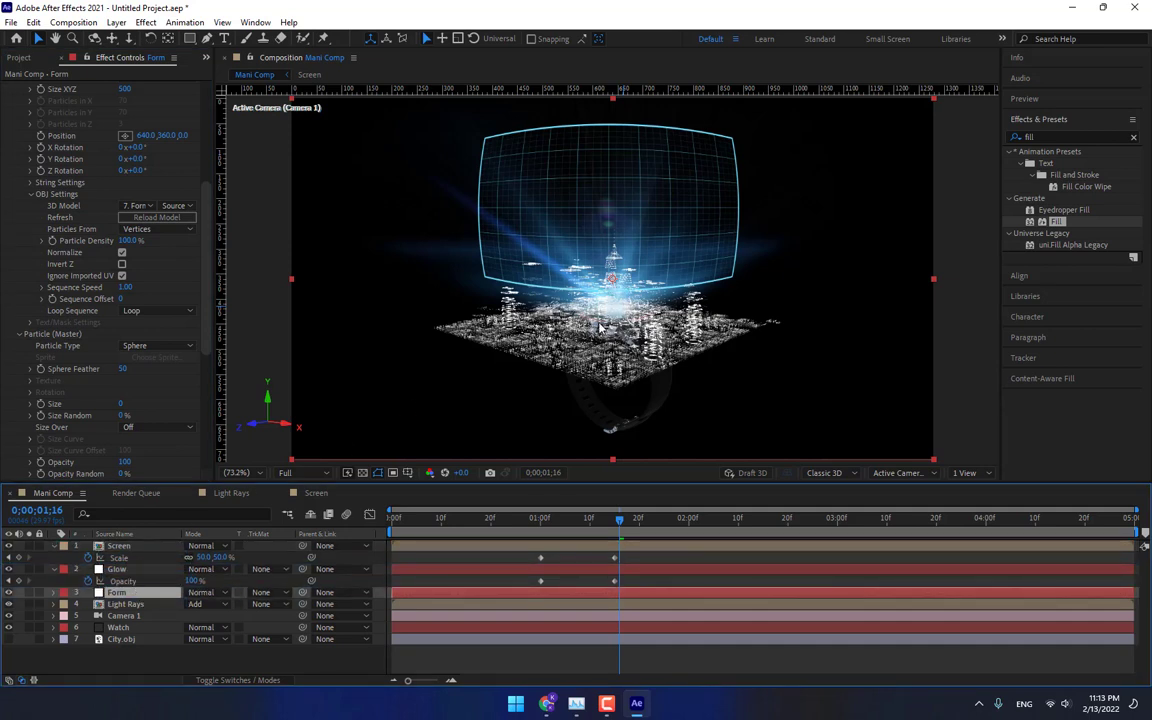
scroll(200, 260, "up", 5)
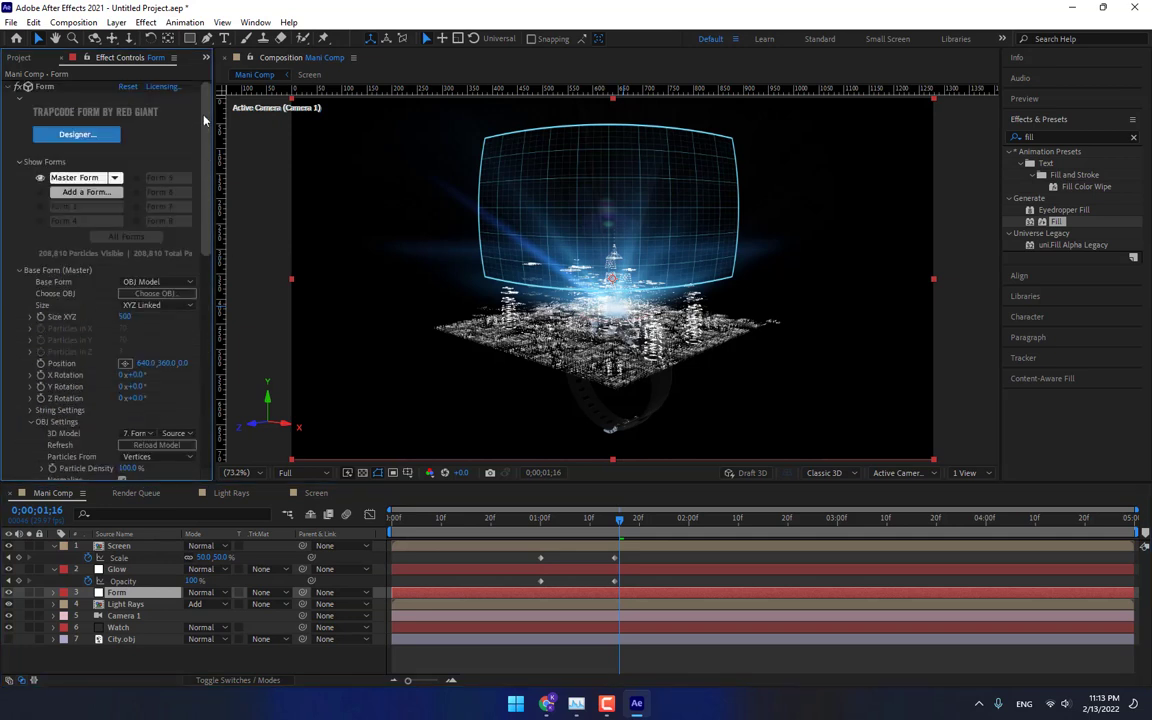
left_click(125, 362)
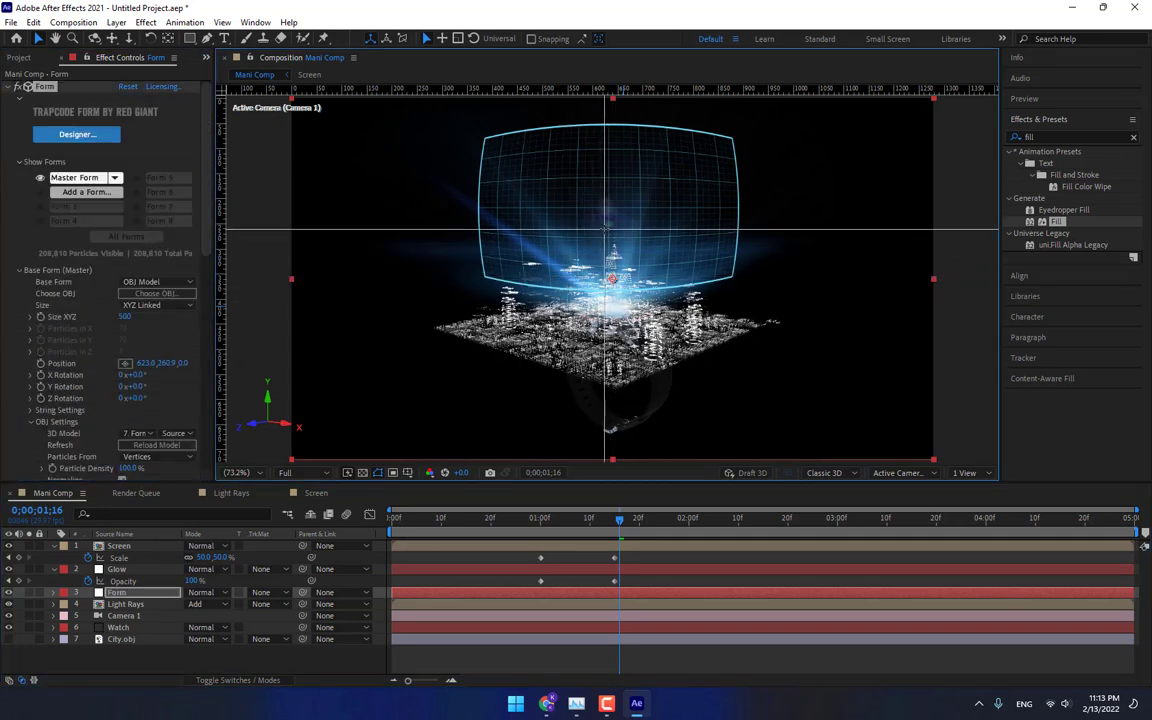
left_click(606, 226)
left_click_drag(605, 228, 607, 202)
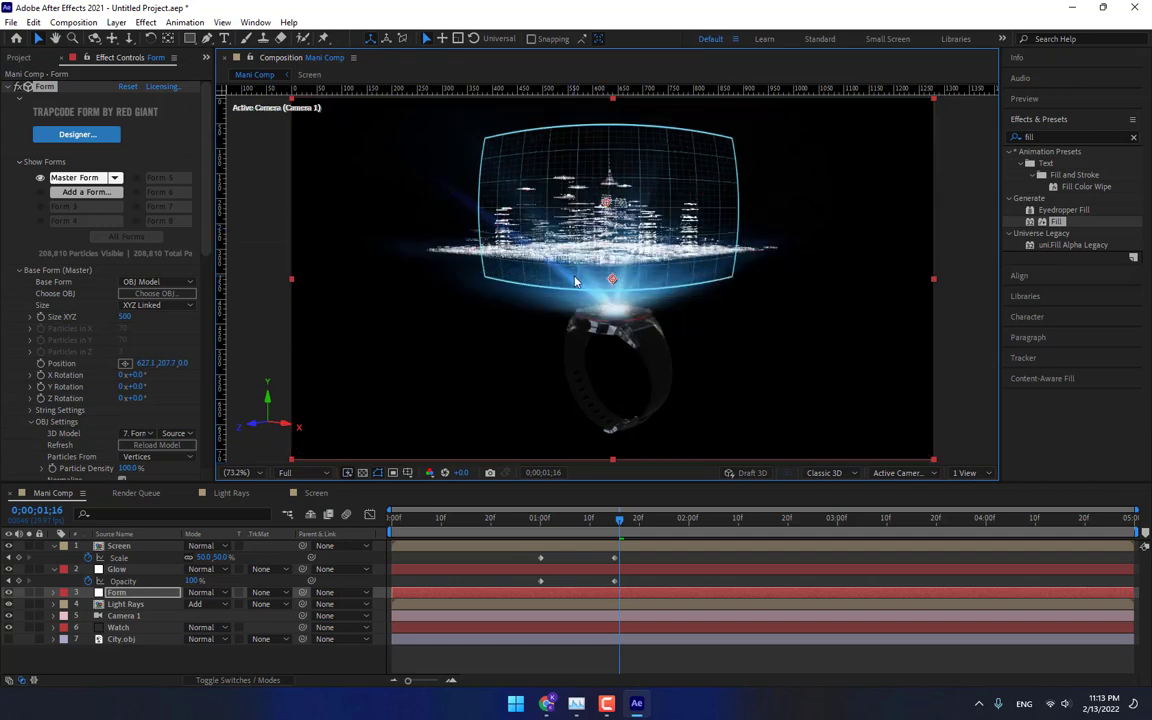
Replace the Form OBJ model with the Mobius Pipe model.
left_click(164, 294)
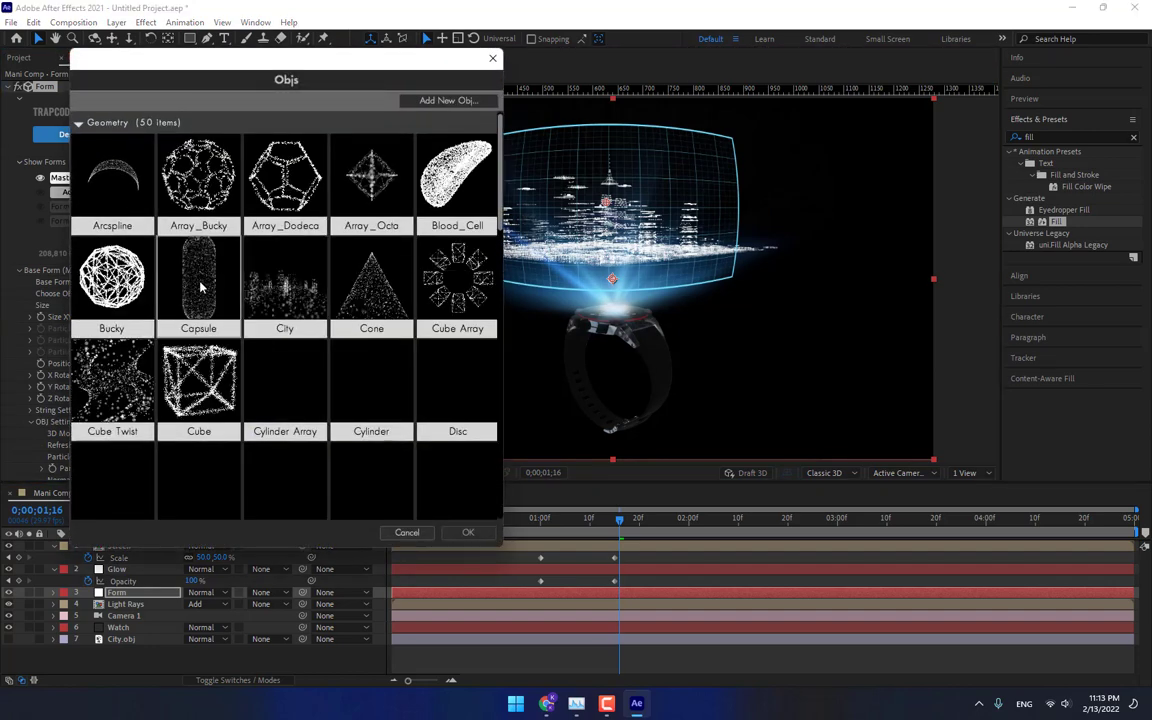
scroll(243, 375, "down", 6)
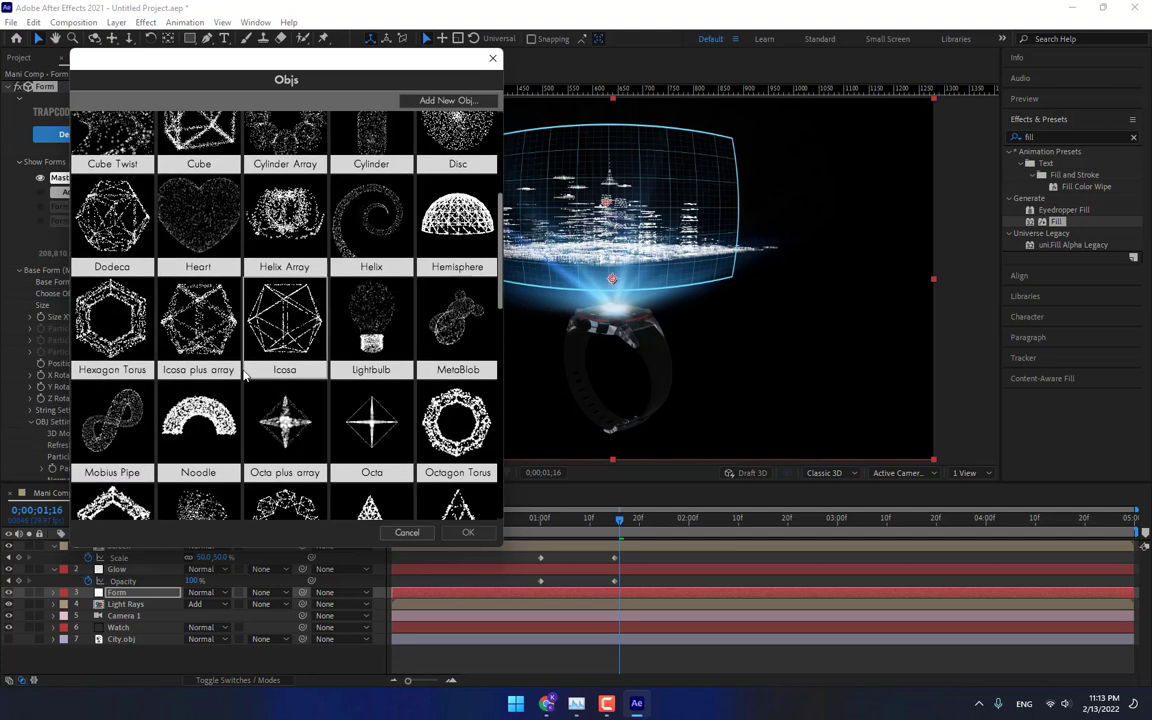
double_click(115, 393)
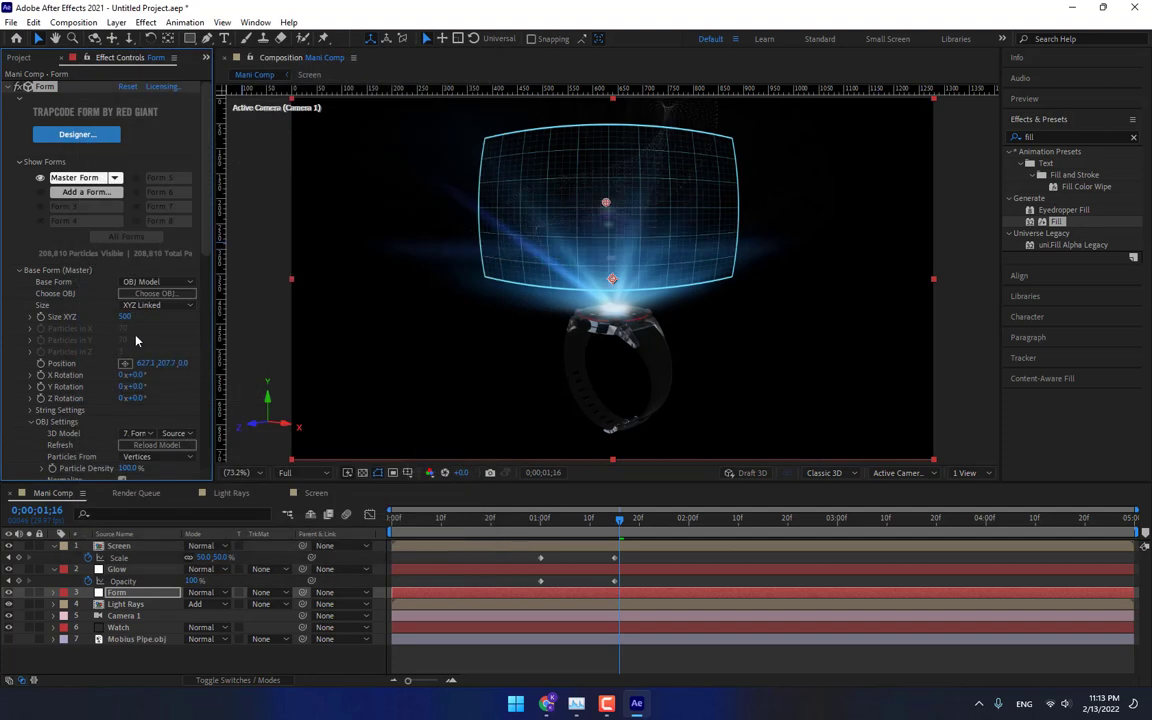
Scale the Form model's Size XYZ to 280 and move it slightly down inside the holographic screen.
left_click_drag(124, 318, 129, 326)
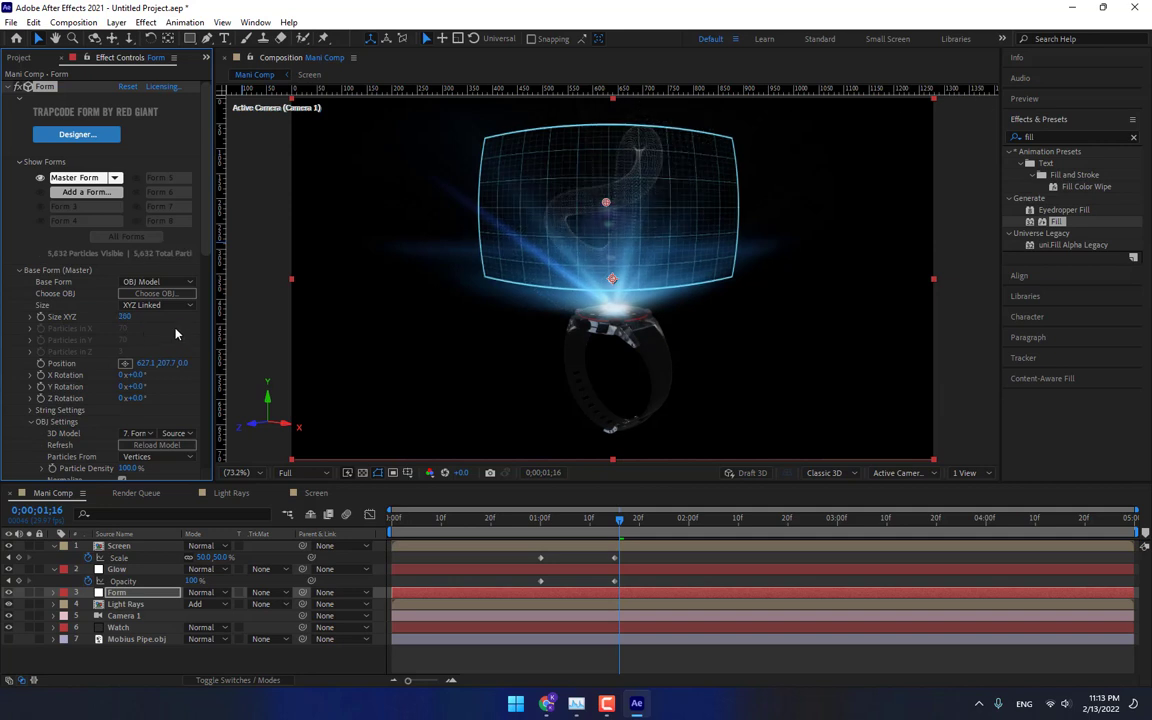
left_click_drag(605, 205, 606, 211)
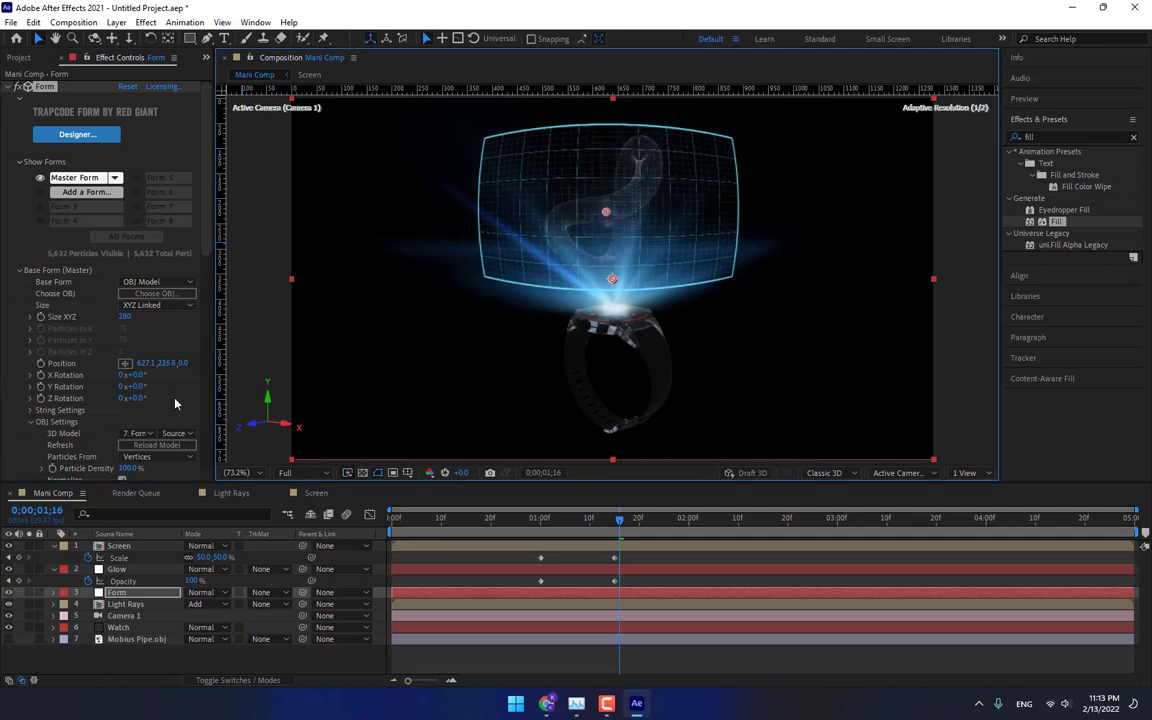
Set the Form particle size to 1.
scroll(160, 370, "down", 5)
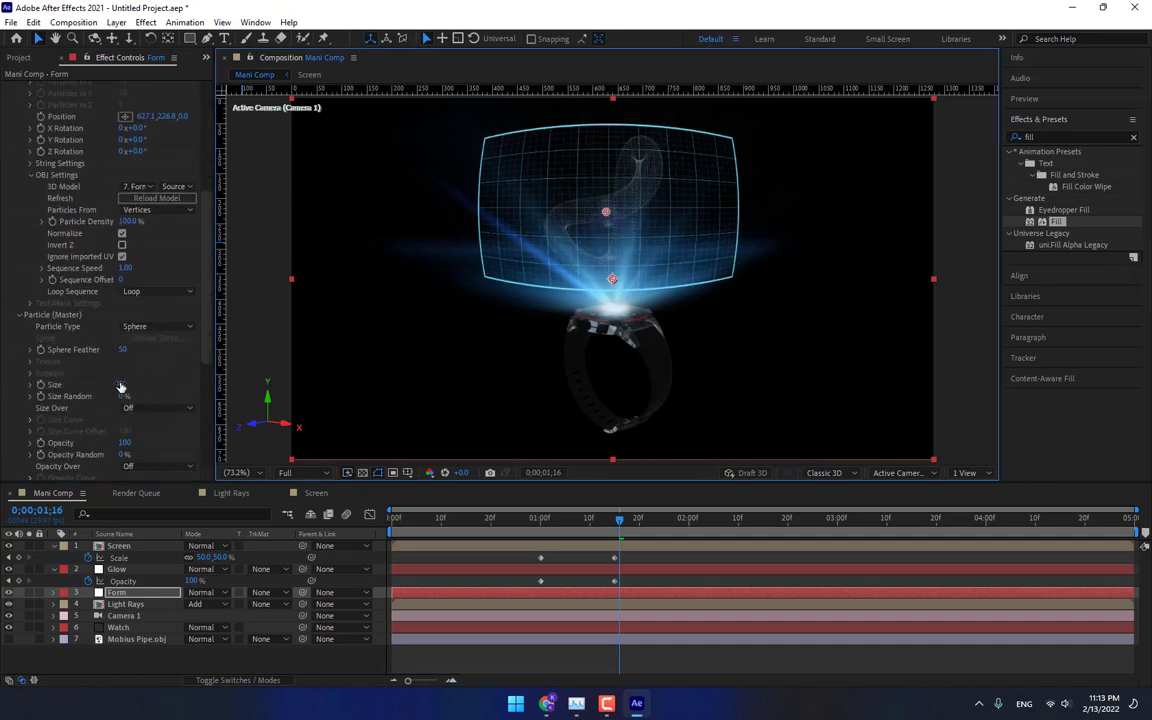
left_click(123, 385)
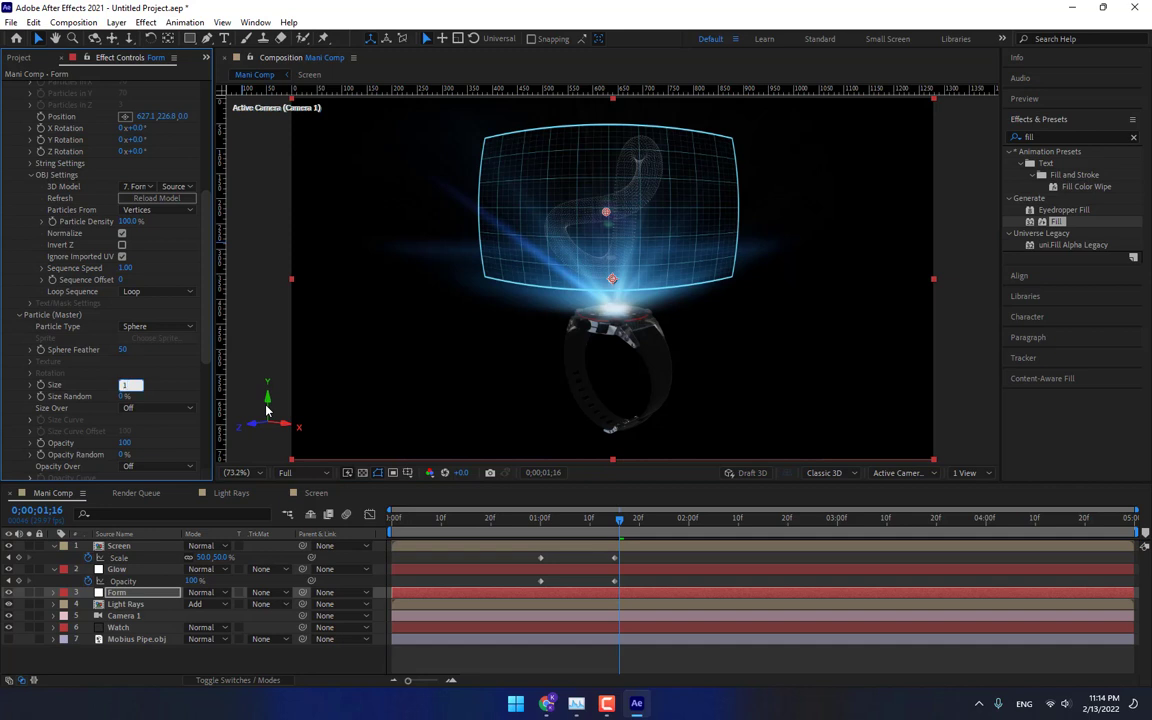
type("1")
key("Return")
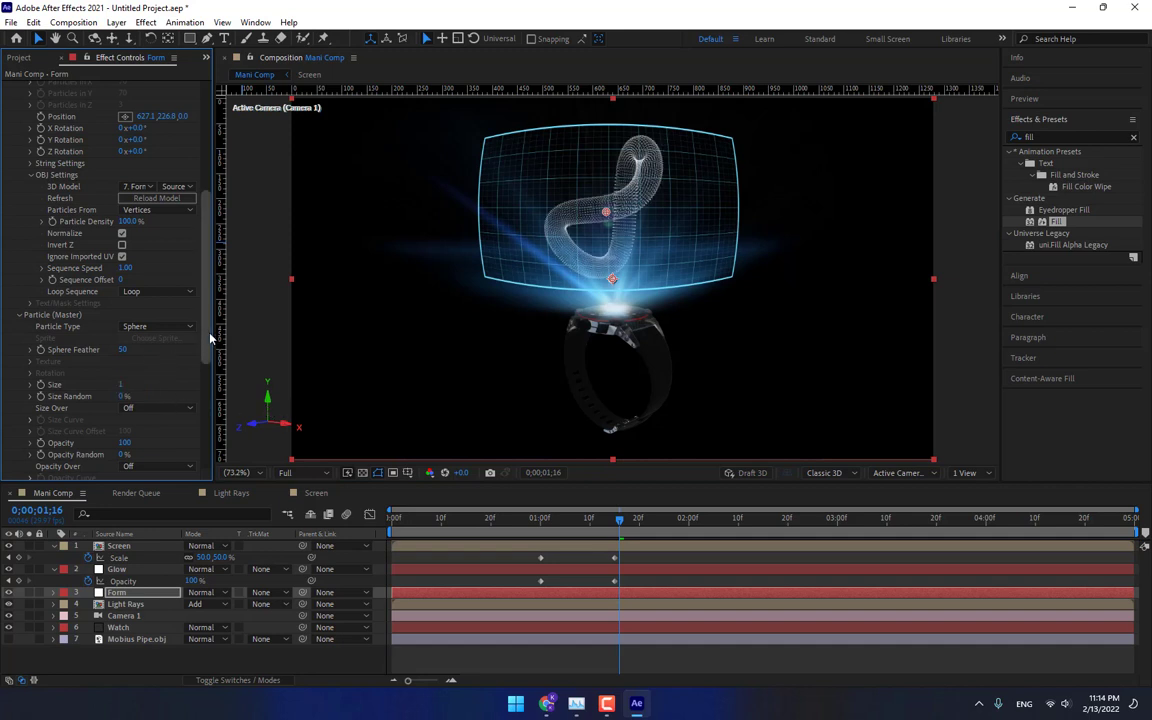
Set the Form particle color to FFBA00.
scroll(207, 343, "down", 3)
left_click(124, 361)
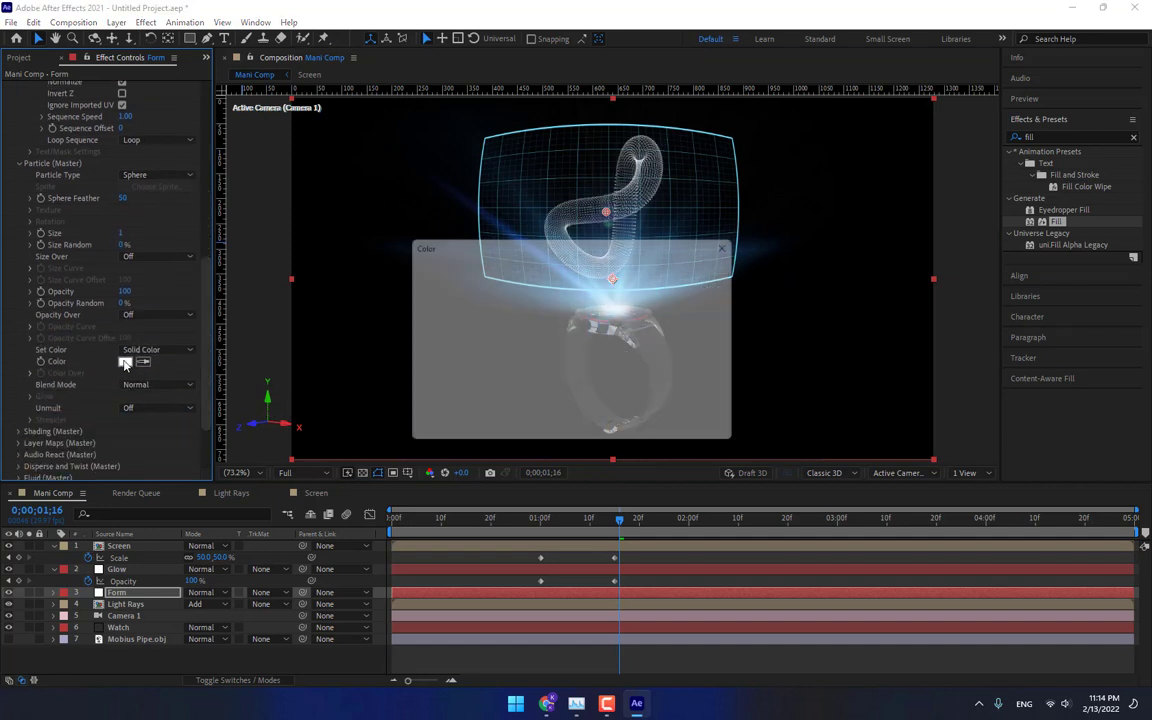
type("FFBA00")
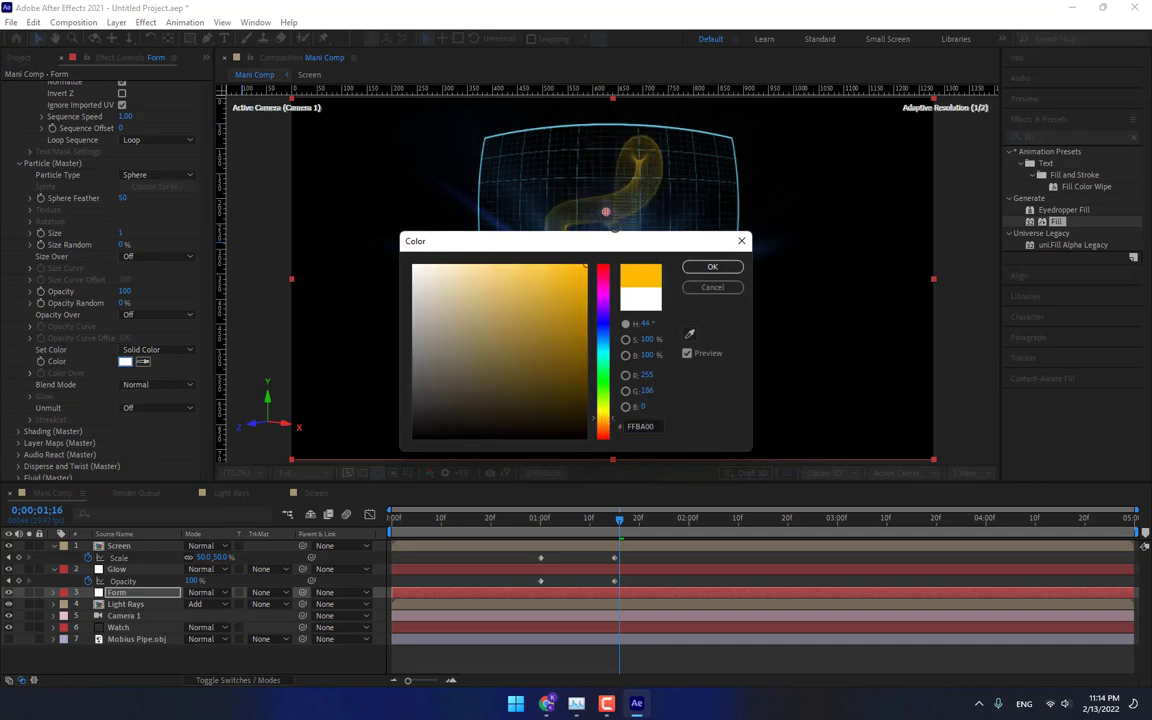
left_click(712, 267)
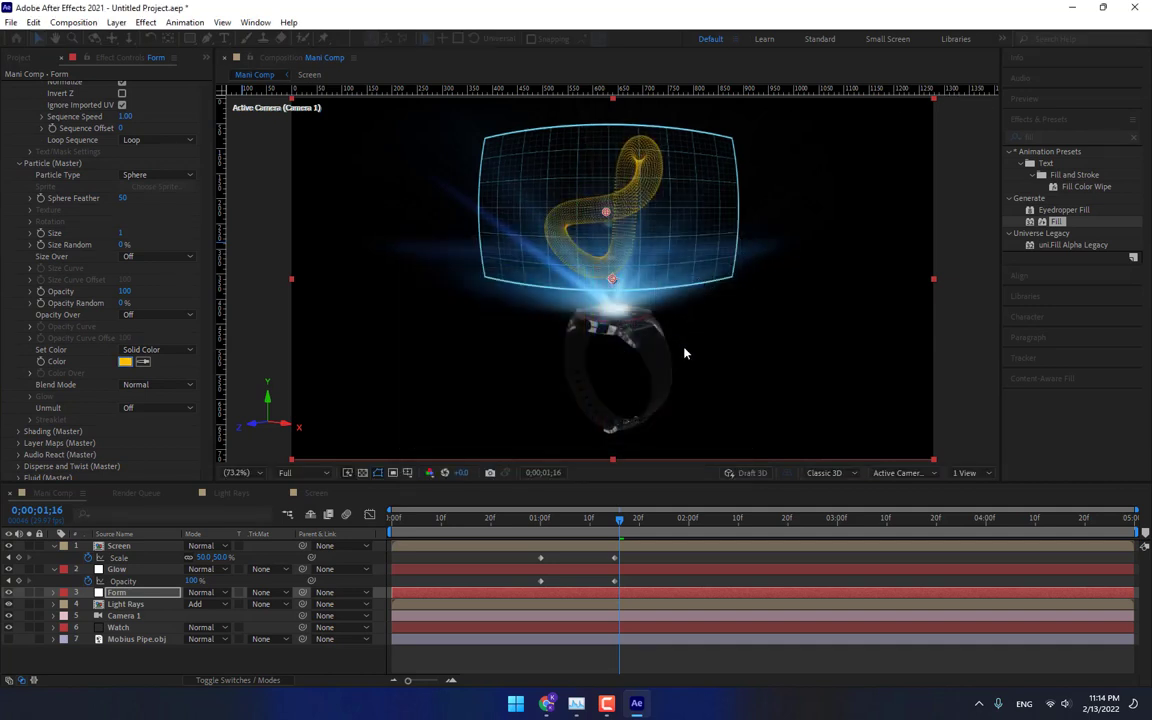
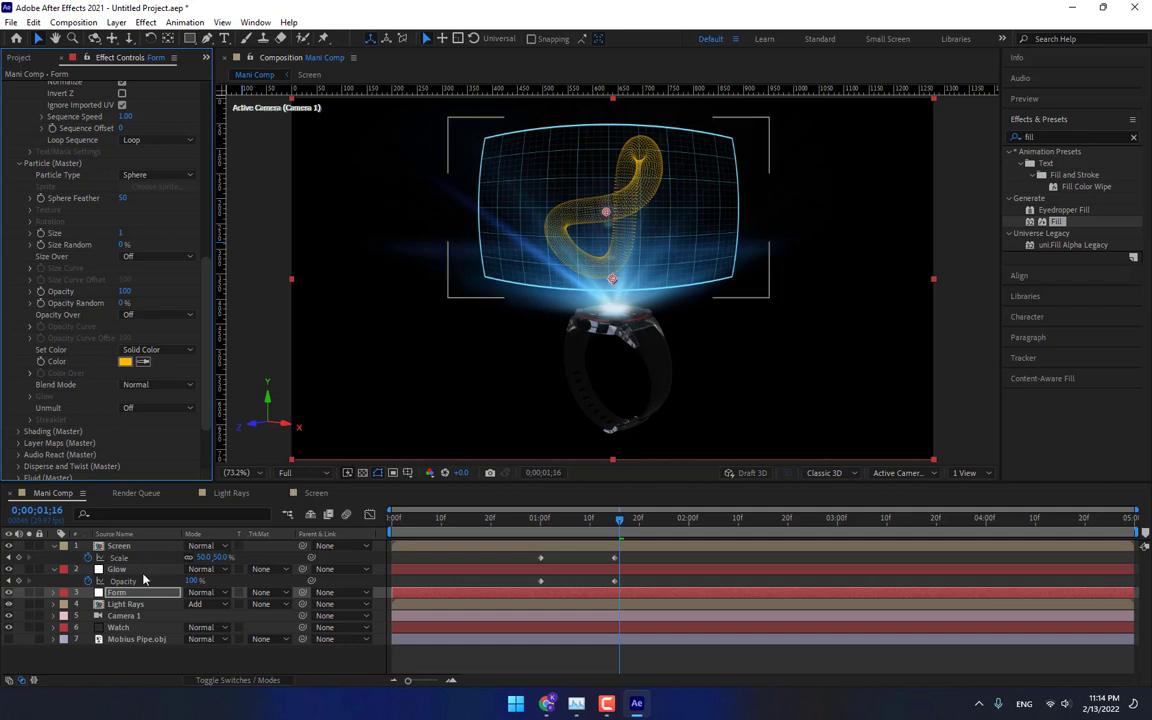
Apply two Glow effects to the Form layer, setting the first Glow Threshold to about 77% and the second to about 66%.
left_click(1033, 137)
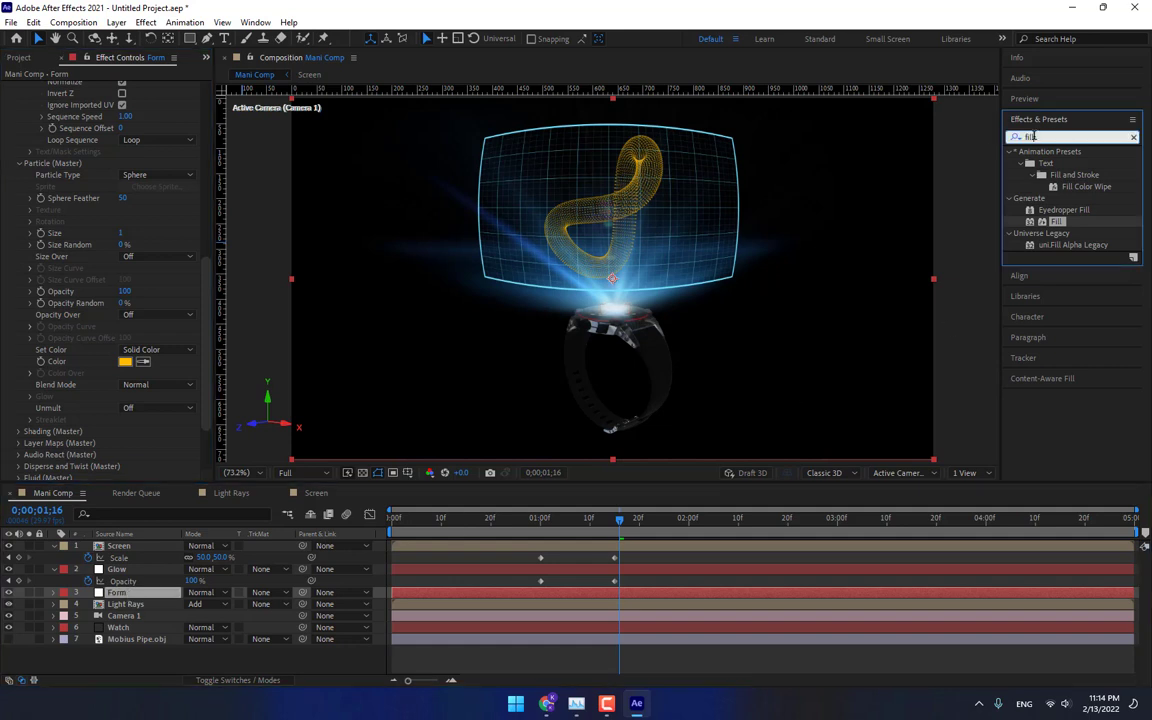
type("glow")
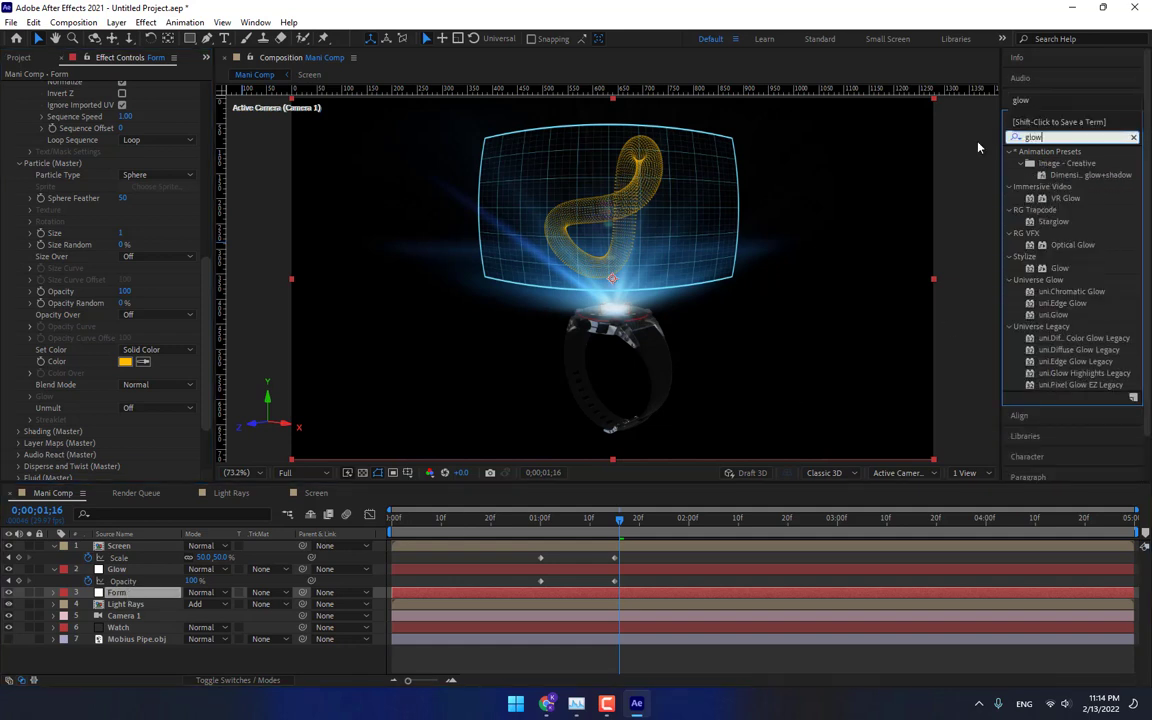
double_click(1059, 268)
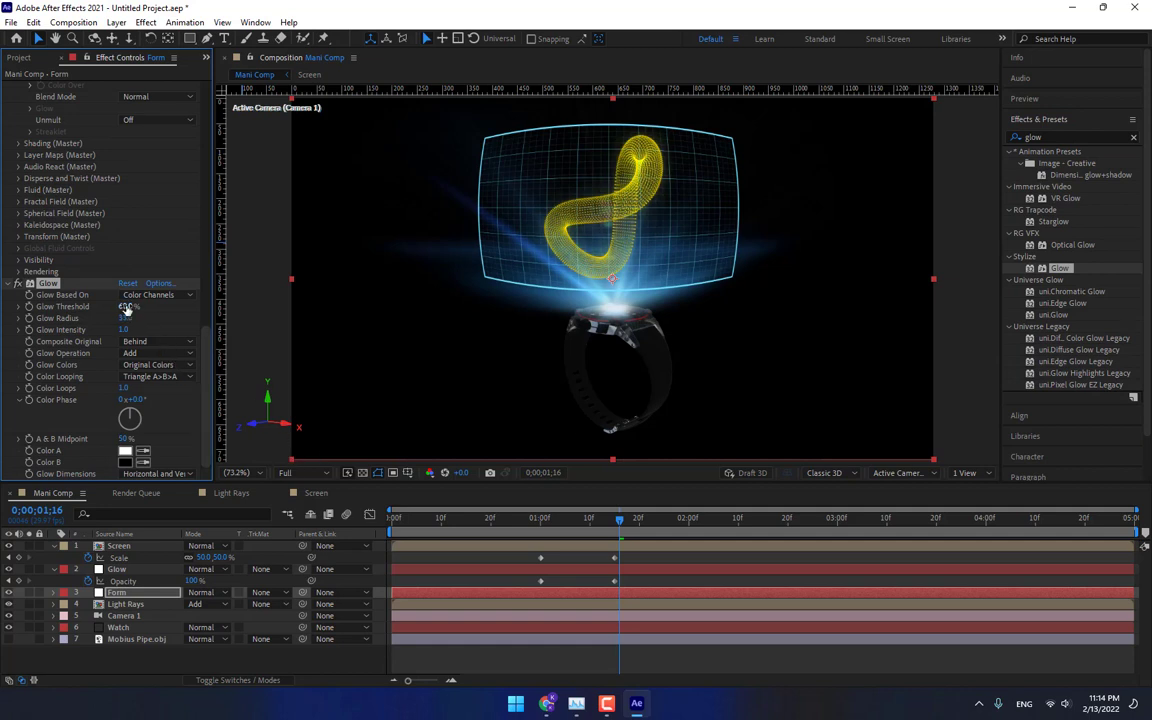
mouse_move(126, 310)
left_mouse_down()
mouse_move(160, 308)
mouse_move(134, 317)
left_mouse_up()
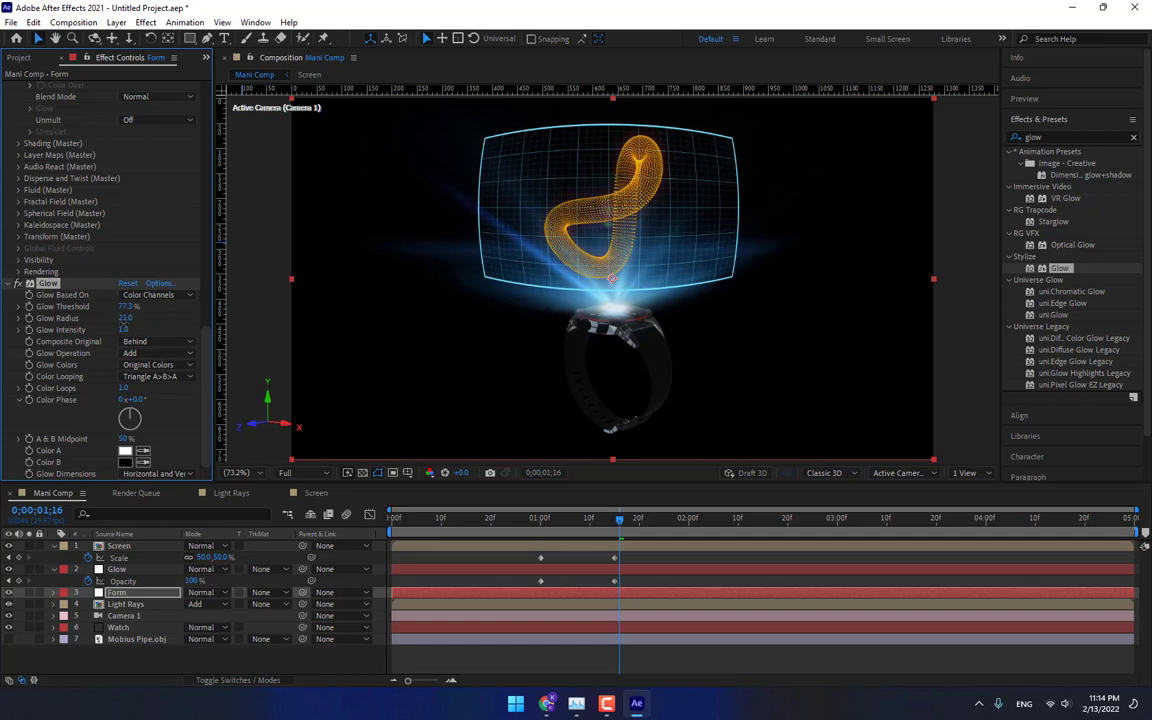
double_click(1059, 268)
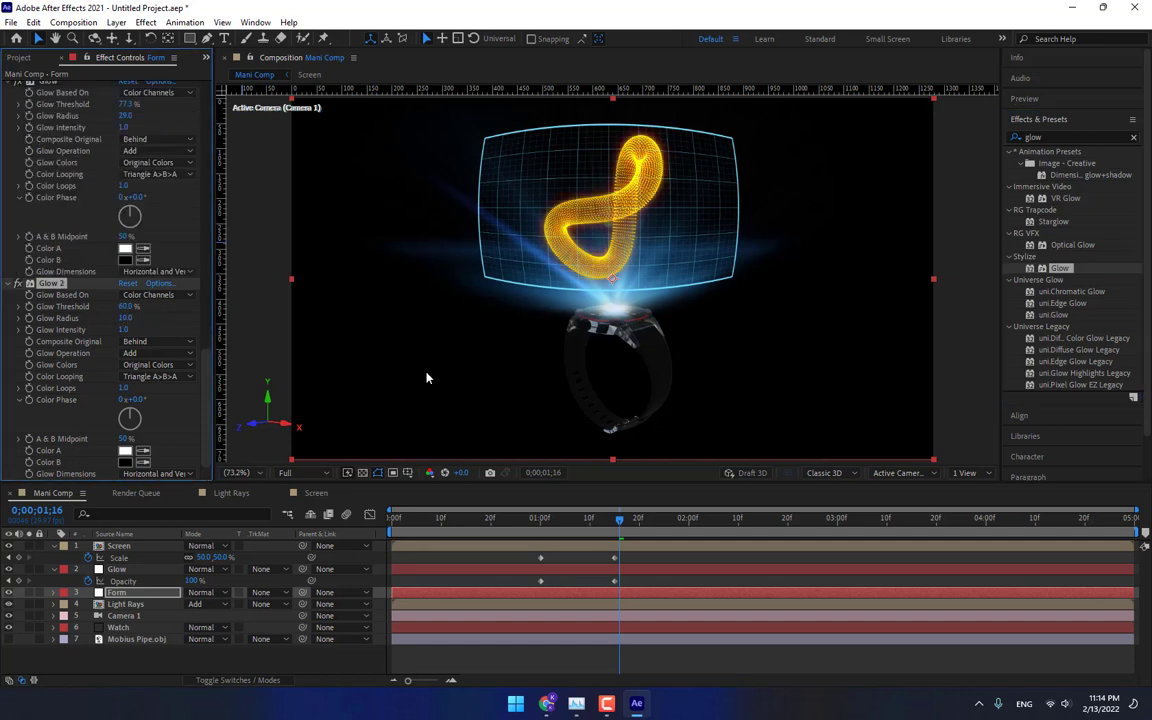
left_click_drag(146, 310, 148, 317)
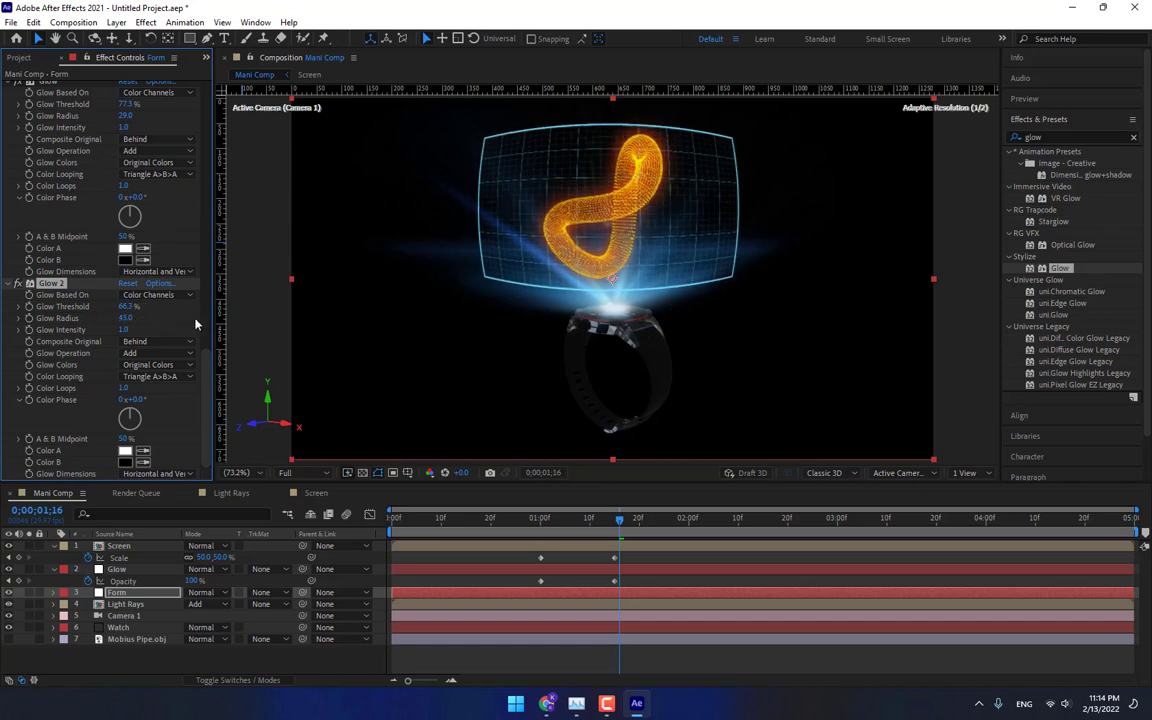
Set the Form particle Size to 1.
left_click_drag(206, 380, 210, 205)
left_click(123, 279)
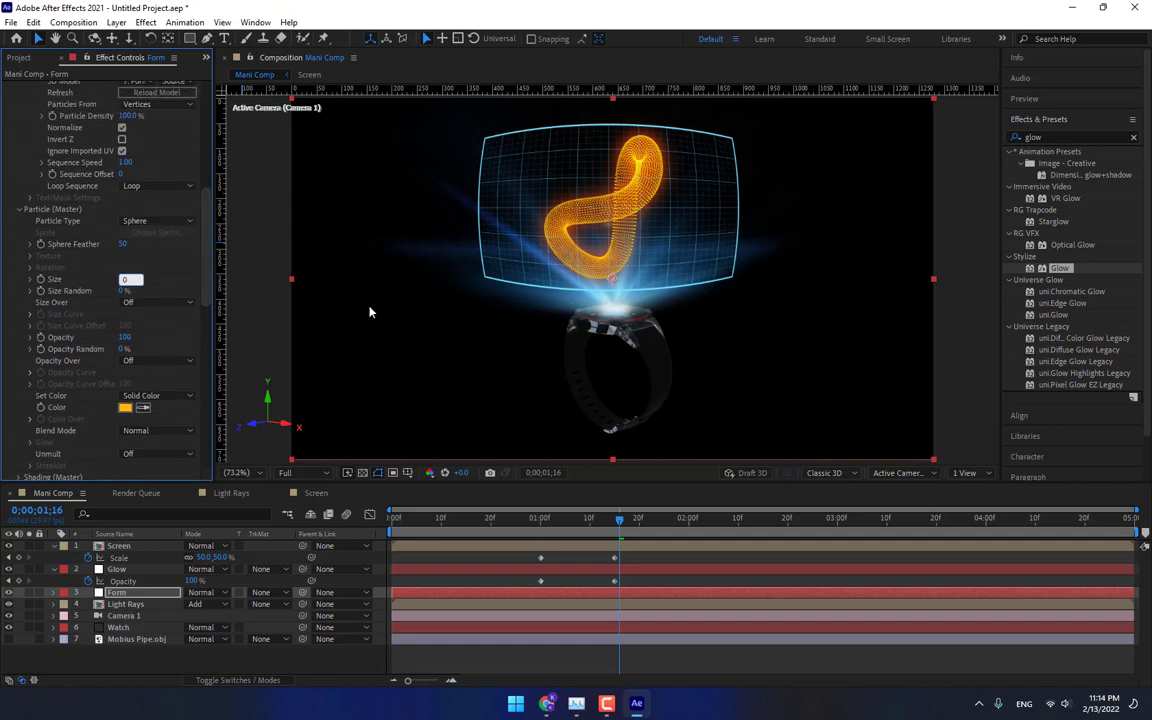
type("1")
key("Return")
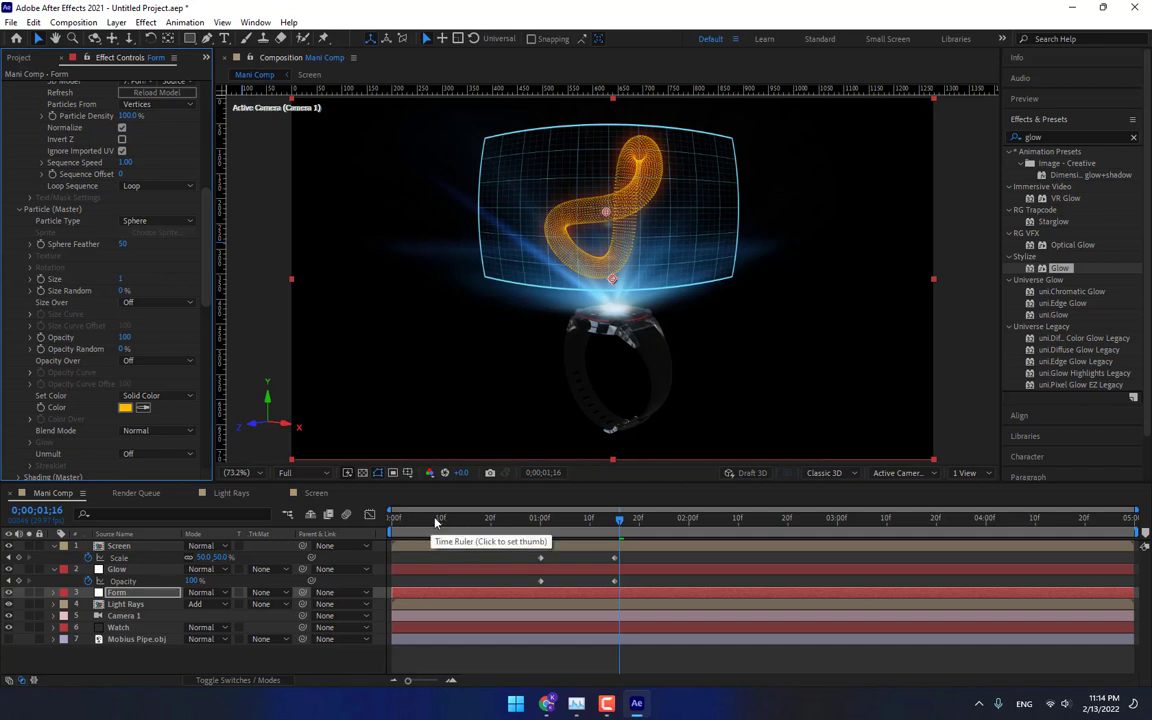
Expand Disperse and Twist and keyframe the Form's Disperse at 6461 at the 1:15 mark.
left_click(540, 519)
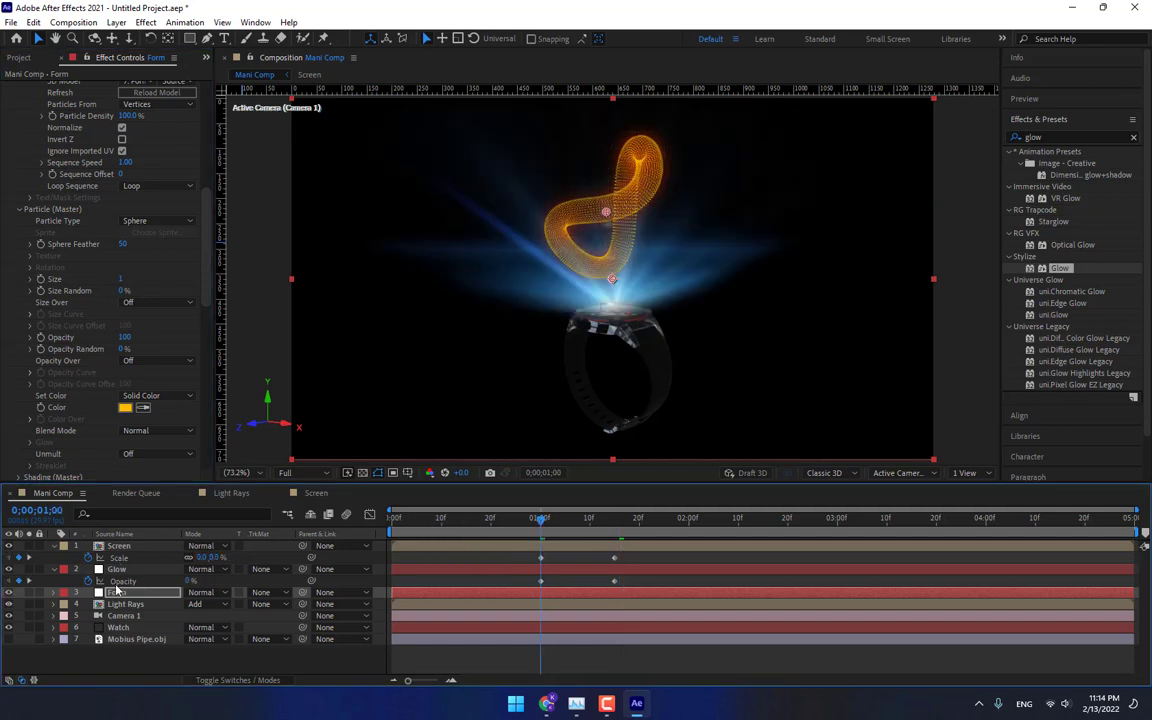
scroll(191, 352, "down", 5)
scroll(191, 352, "down", 2)
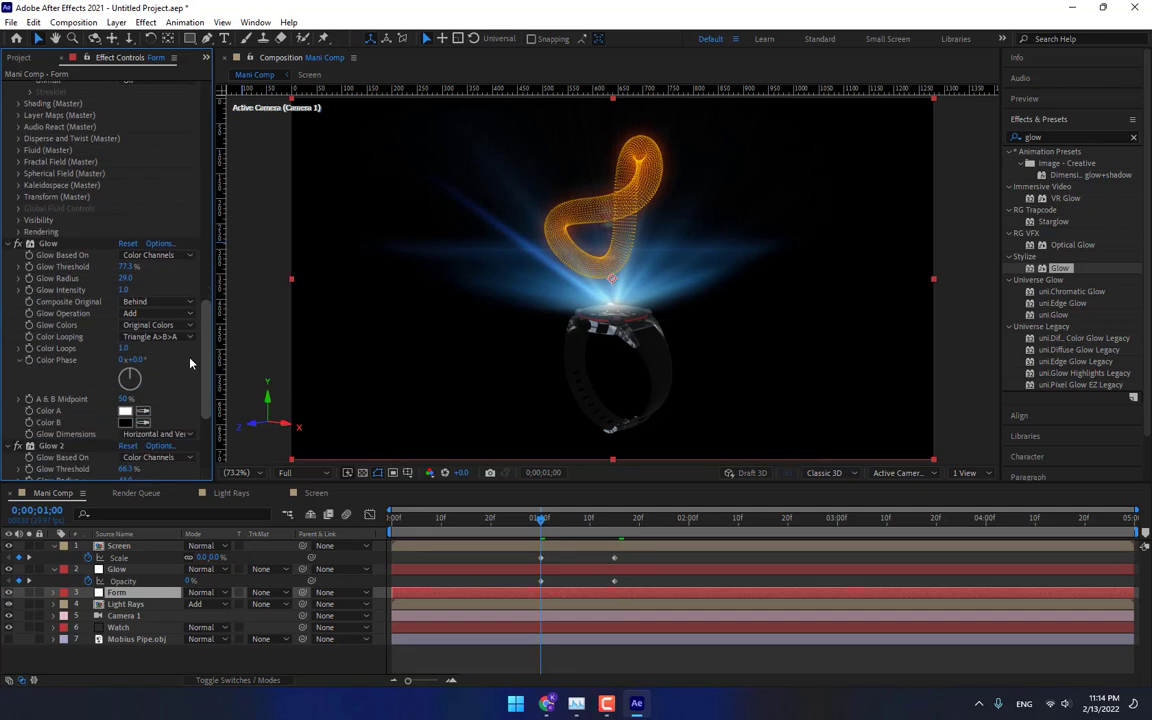
scroll(192, 340, "up", 4)
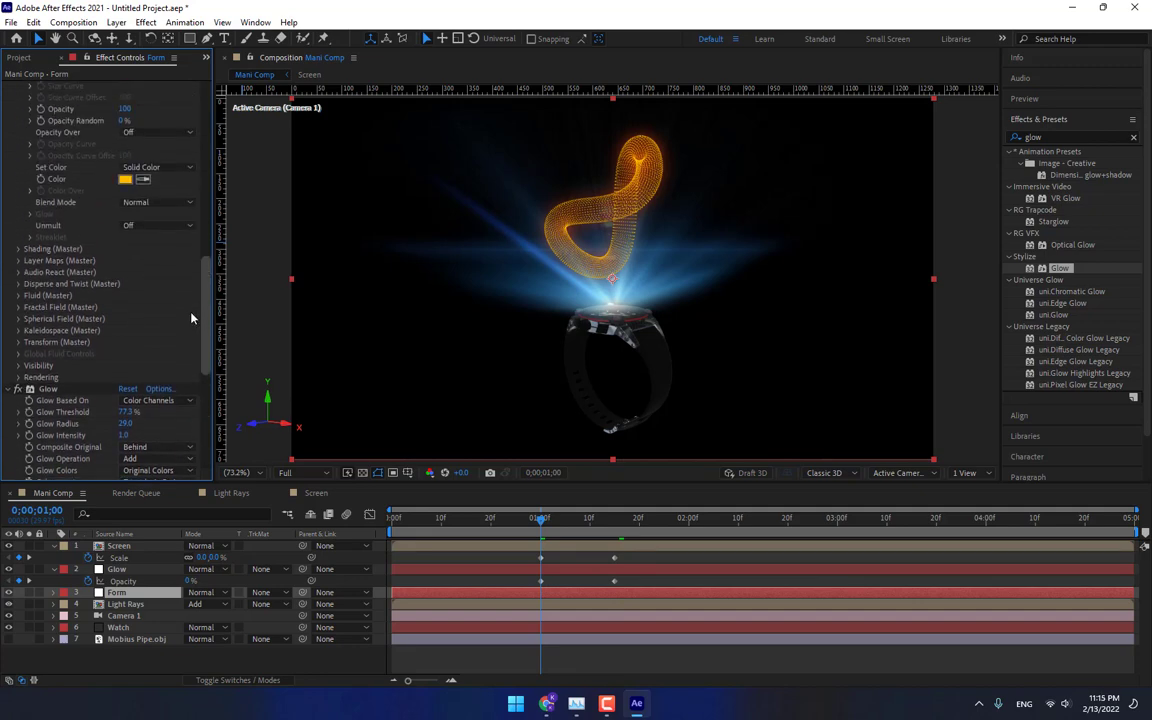
left_click(18, 291)
left_click_drag(121, 302, 205, 302)
left_click_drag(523, 315, 560, 315)
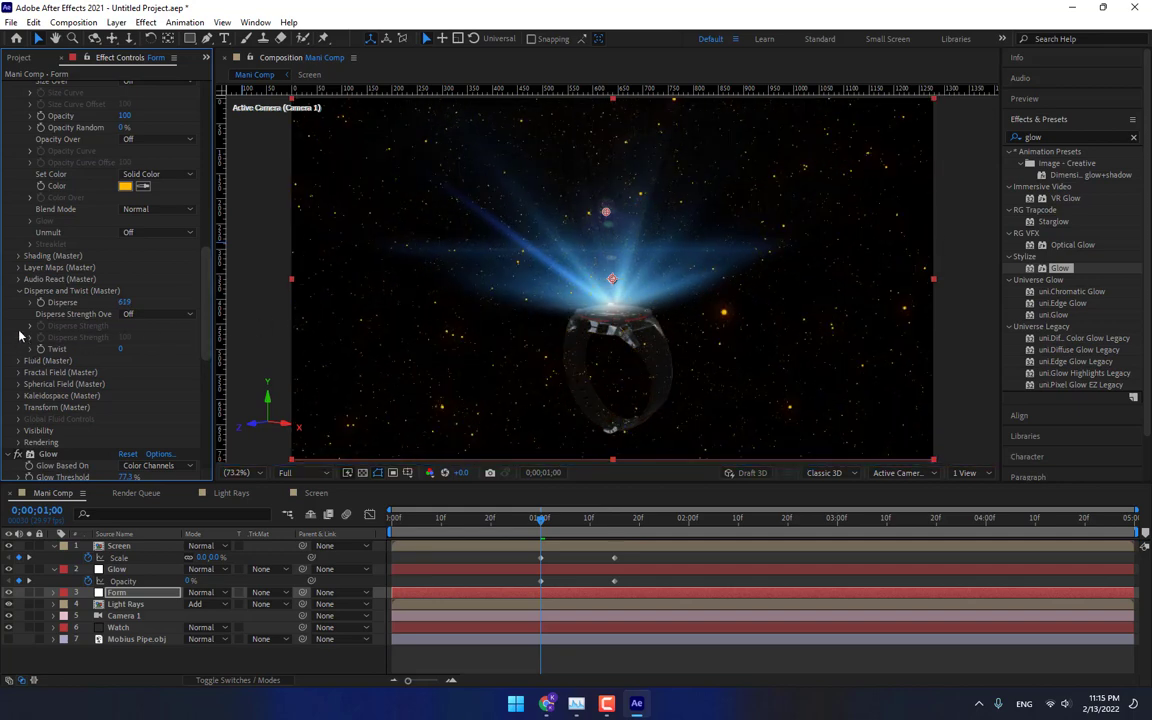
left_click(615, 520)
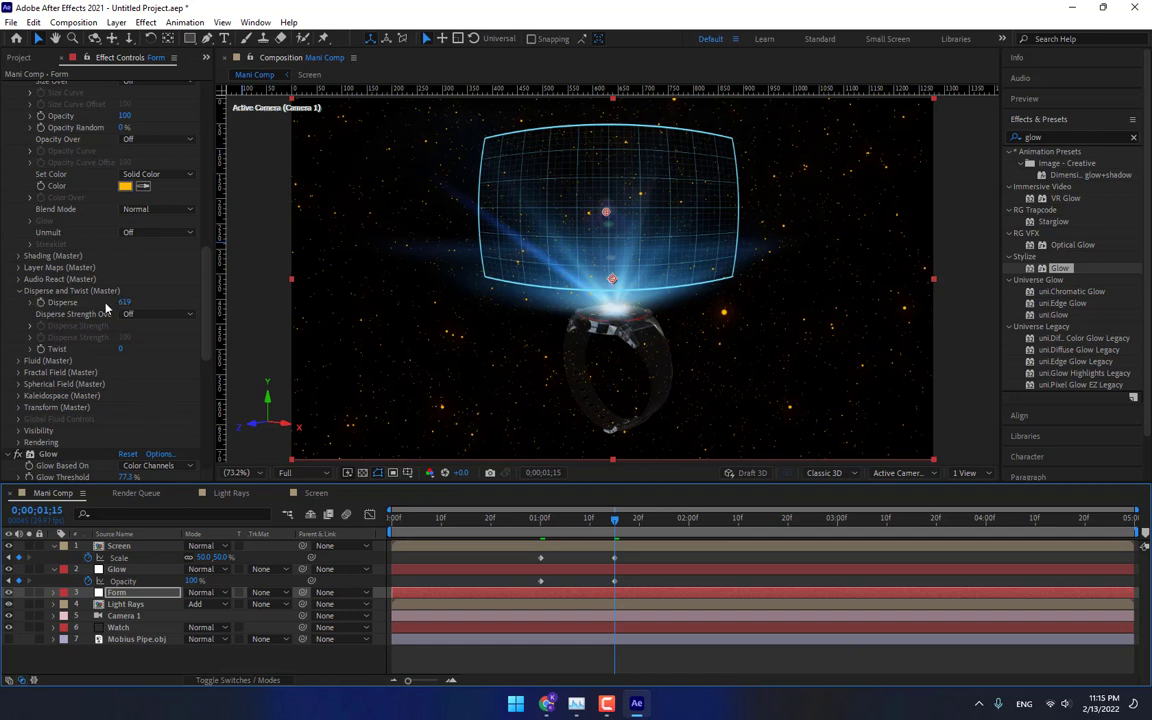
left_click_drag(124, 301, 1115, 291)
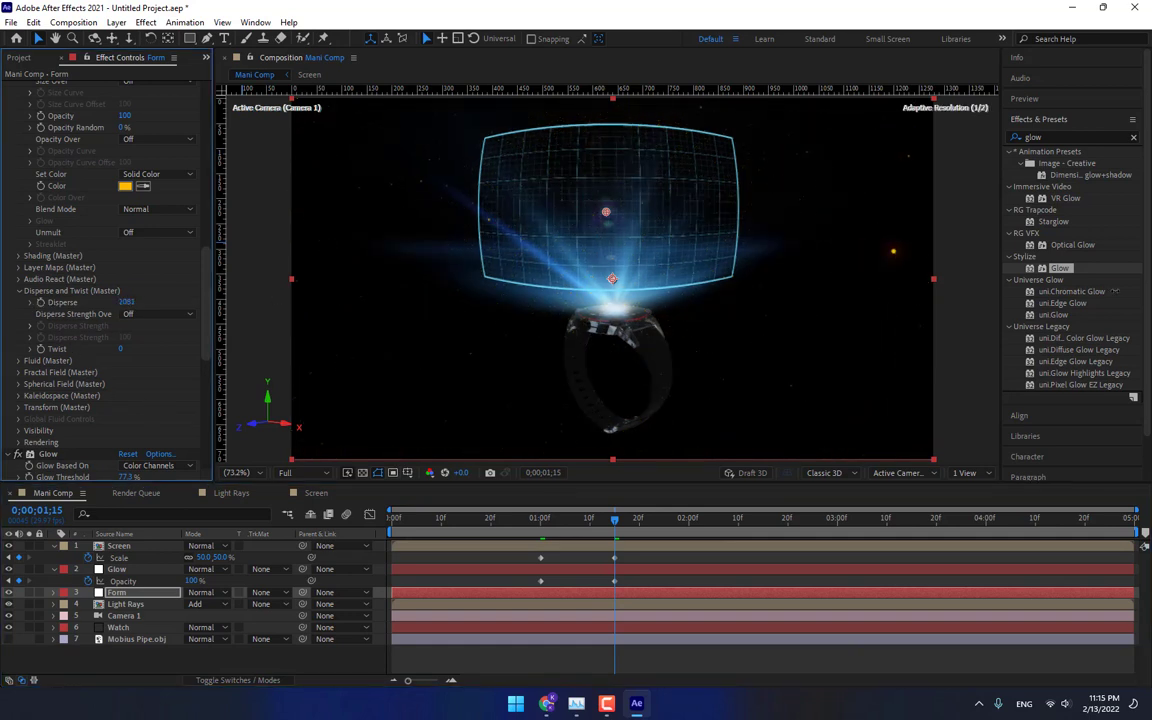
left_click_drag(128, 306, 1139, 340)
left_click_drag(122, 303, 360, 303)
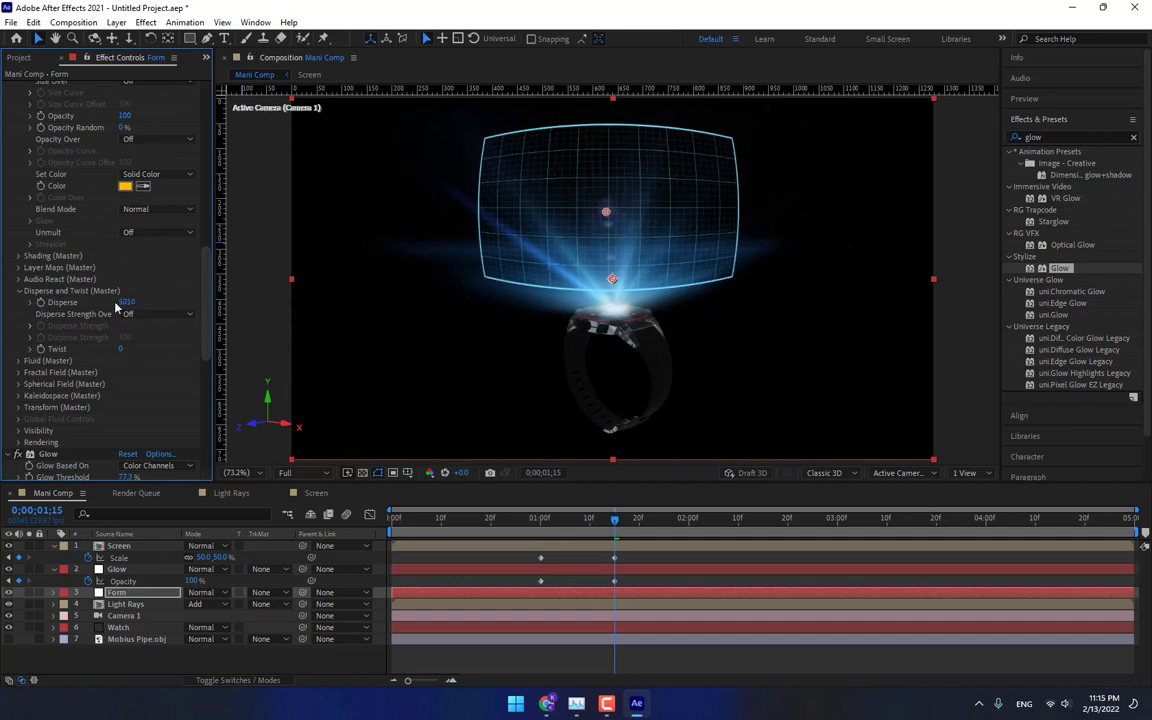
left_click_drag(122, 302, 395, 369)
At 3:00, set the Form's Disperse to 0.
left_click(837, 520)
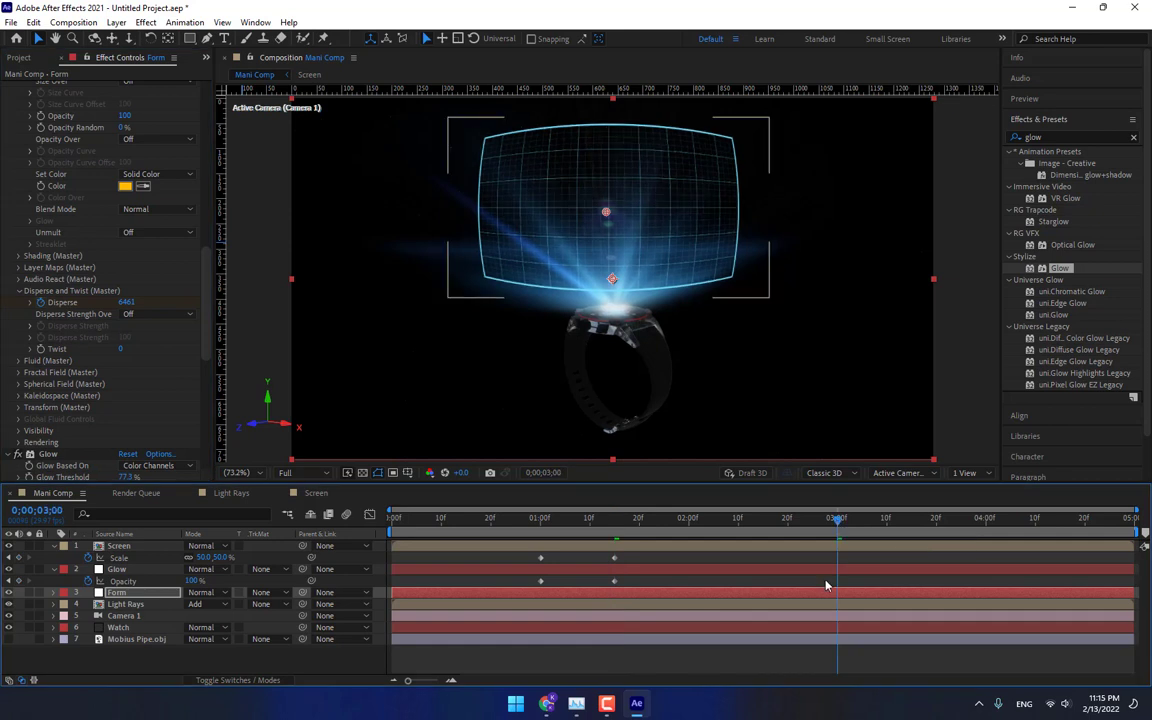
left_click(127, 302)
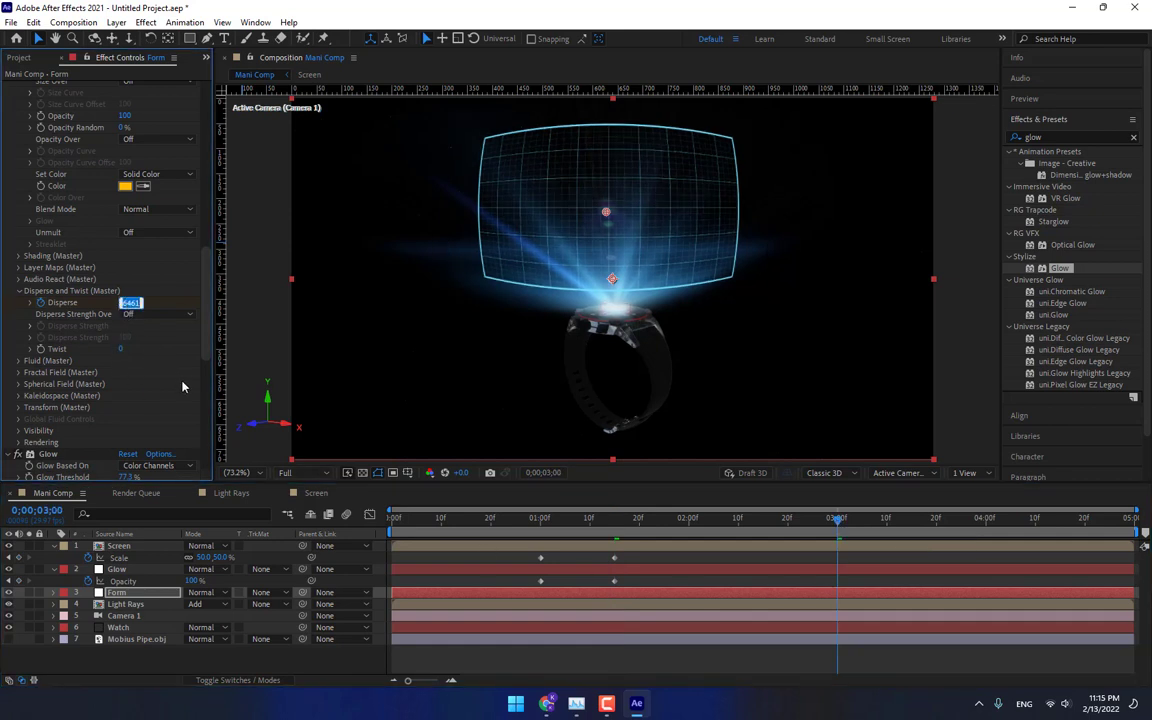
type("0")
key("Return")
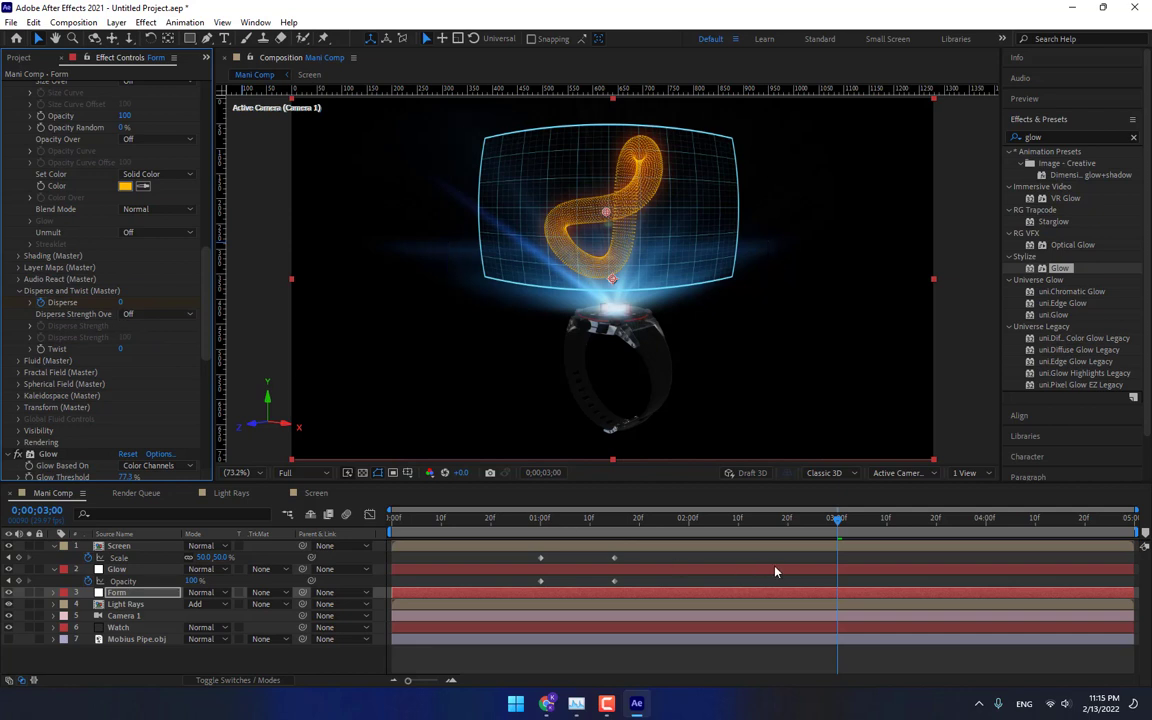
Reveal the Form layer's keyframes and apply Easy Ease to the Disperse keyframe at 3:00.
key("u")
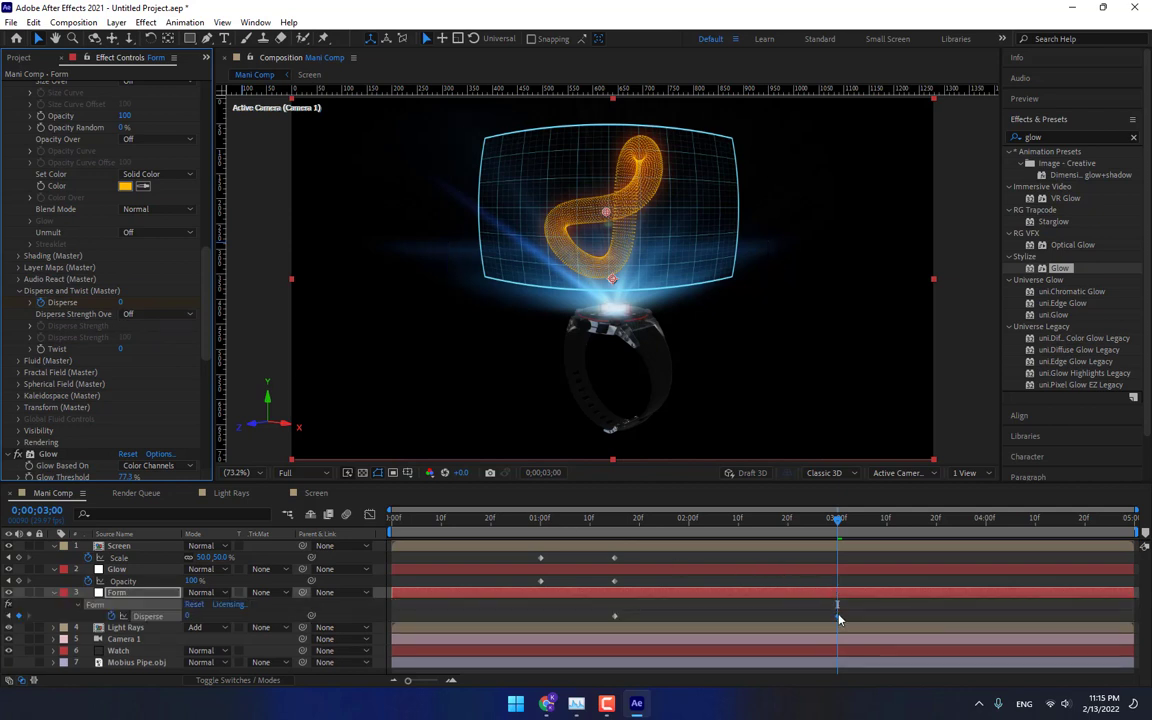
right_click(838, 617)
mouse_move(893, 606)
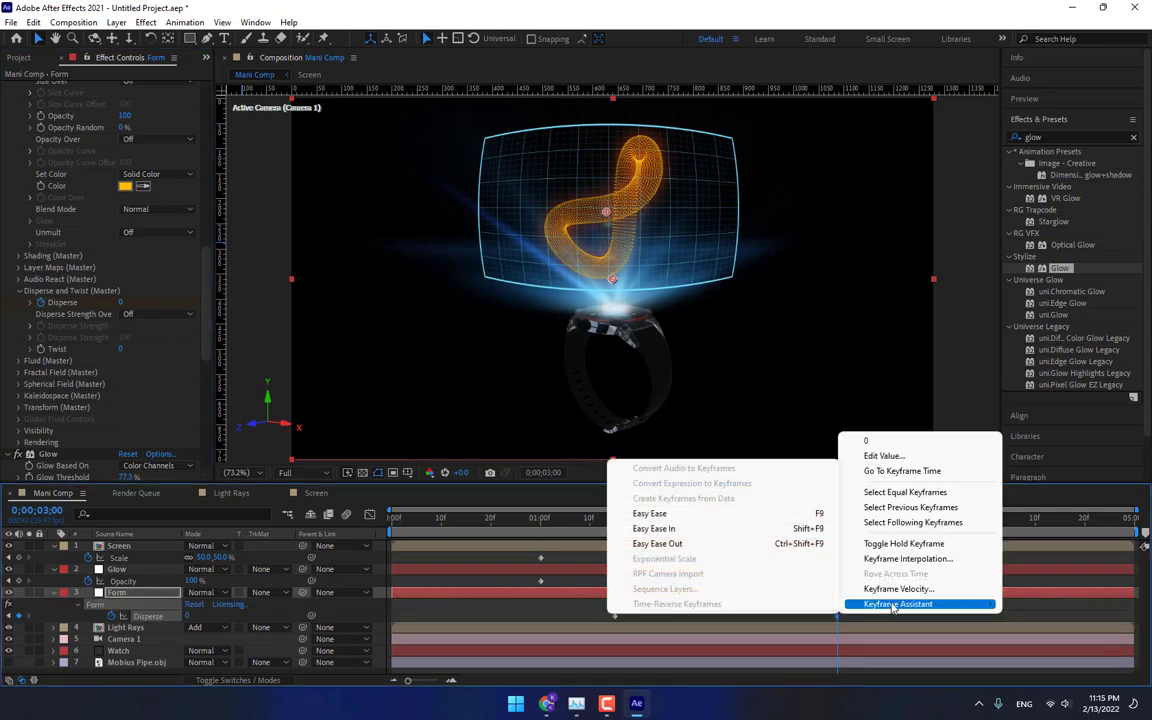
left_click(660, 513)
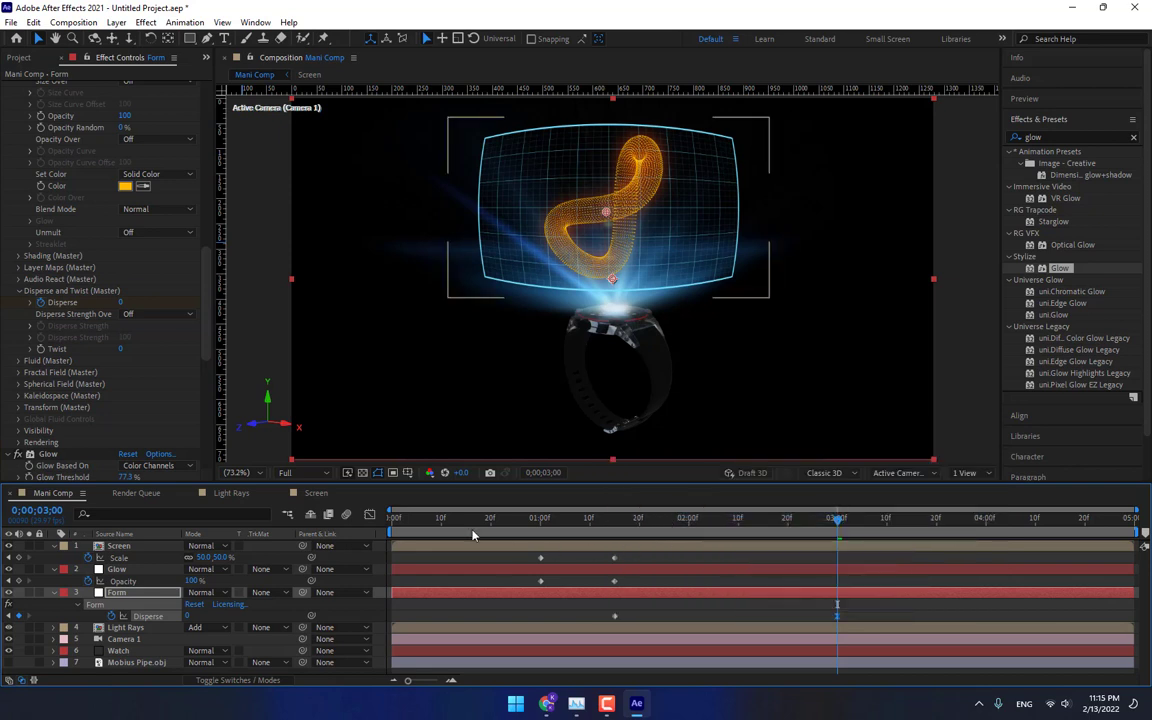
Set the Form's Y Rotation to about 11° with a keyframe.
left_click_drag(207, 297, 219, 159)
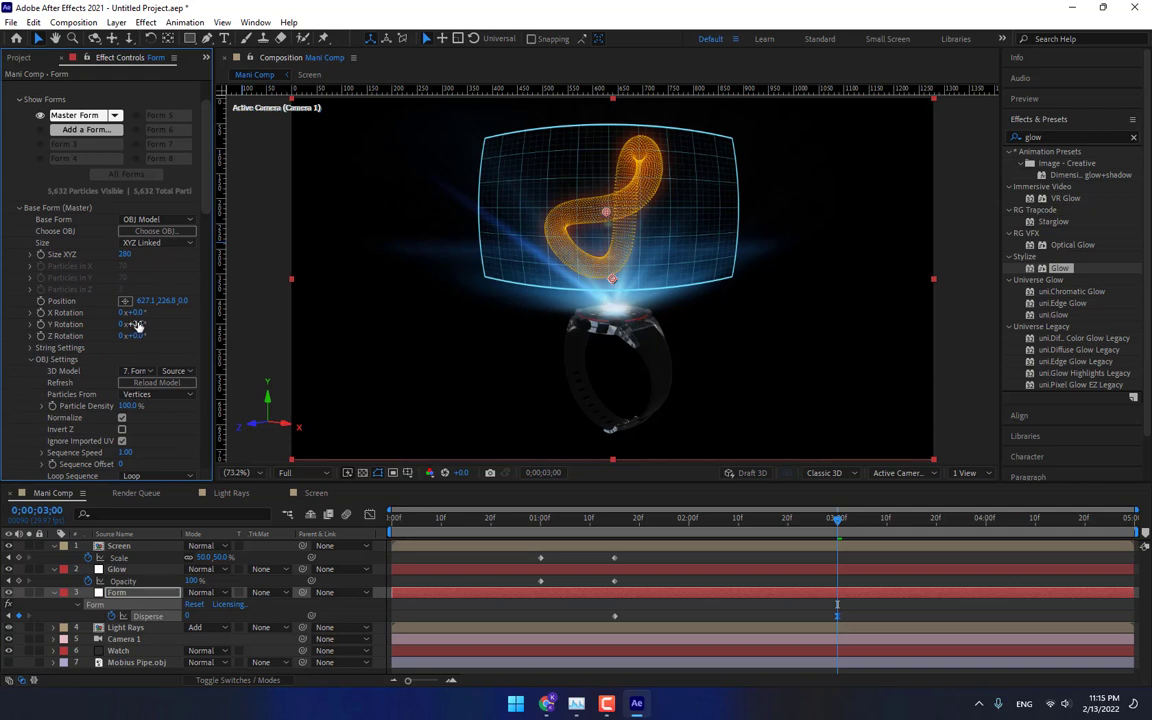
mouse_move(130, 324)
left_mouse_down()
mouse_move(155, 324)
mouse_move(140, 324)
left_mouse_up()
left_click(616, 519)
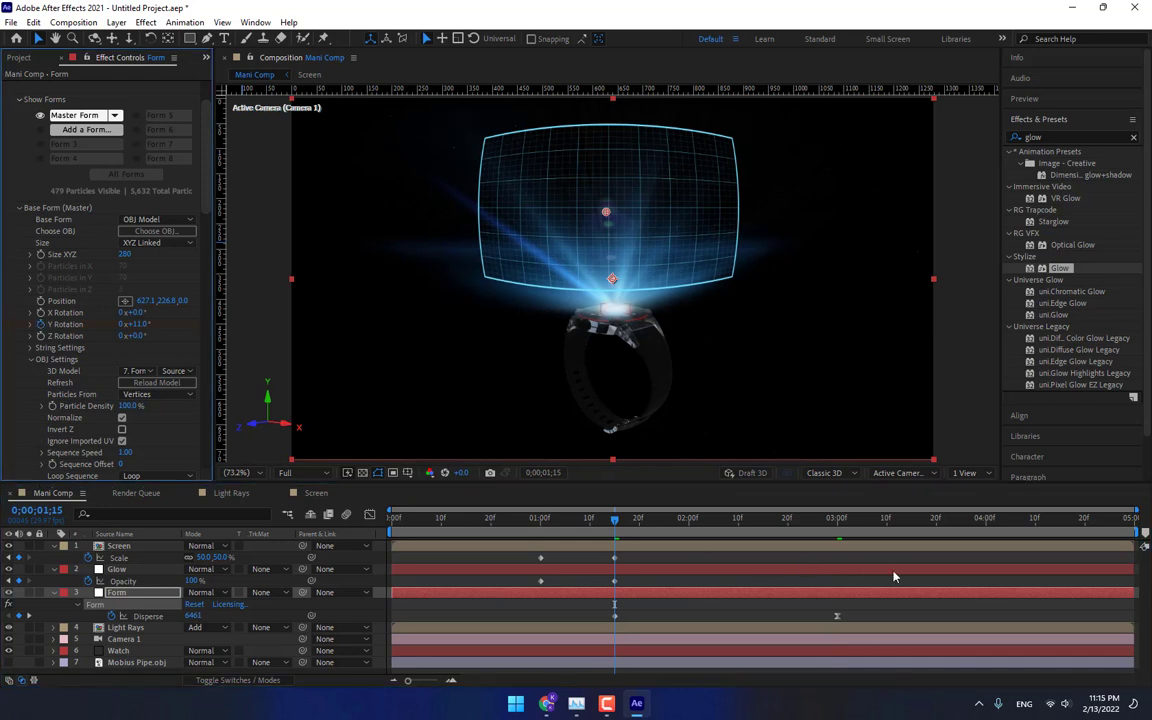
left_click(838, 519)
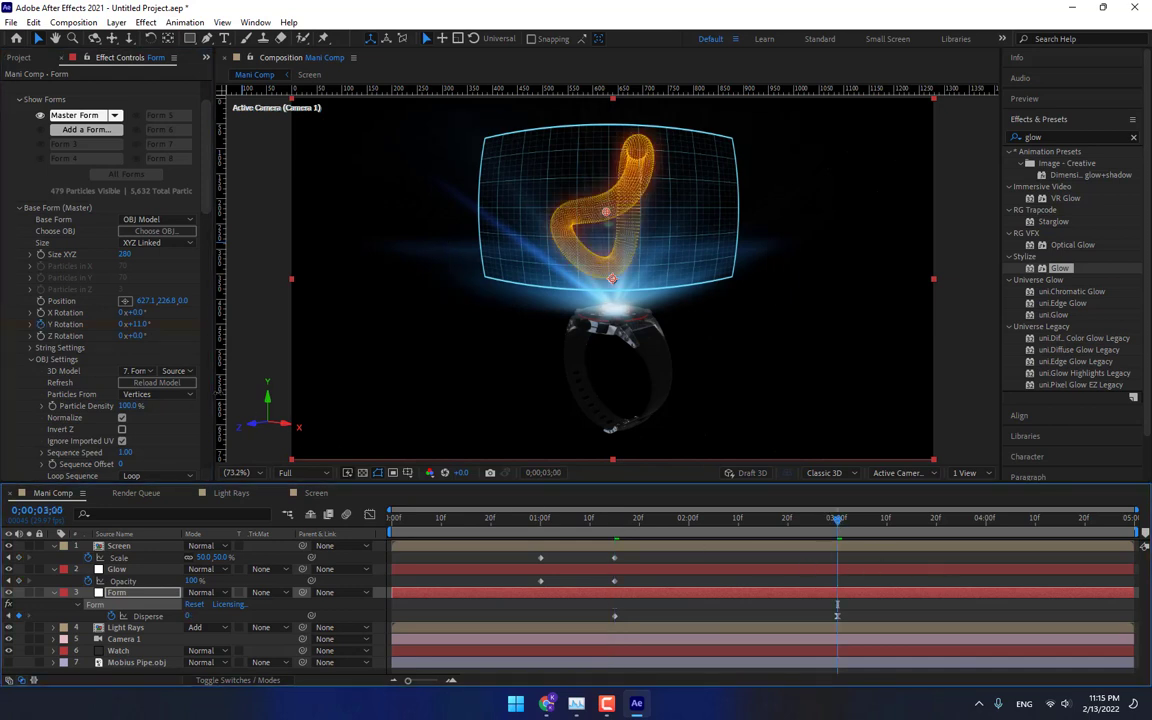
left_click(122, 324)
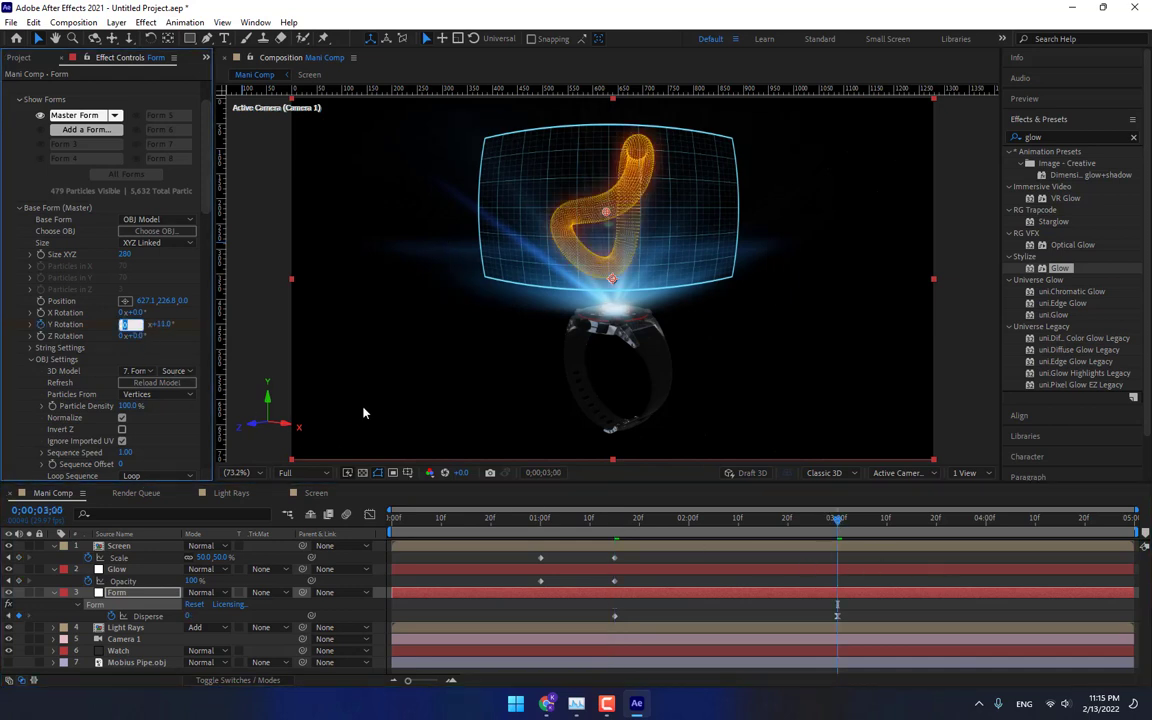
key("Return")
At the last frame, set the Form's Y Rotation to 2 revolutions and scrub the timeline to preview the spin.
left_click(1132, 520)
left_click(122, 324)
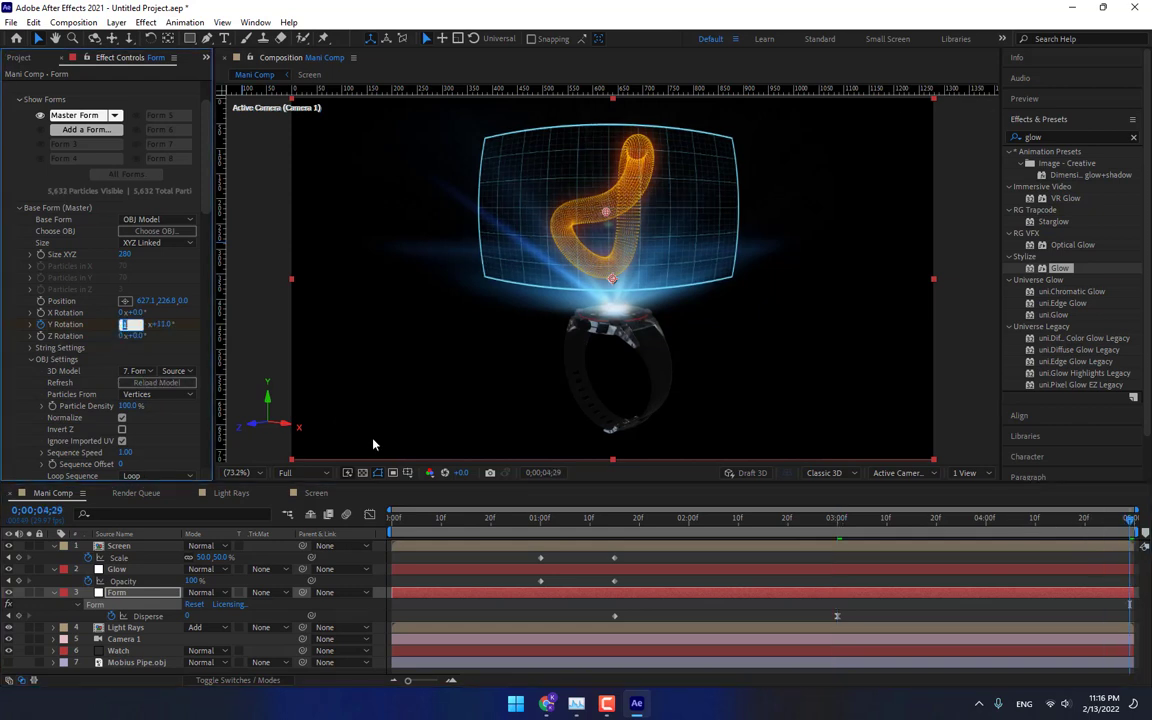
type("2")
key("Return")
left_click_drag(674, 522, 847, 531)
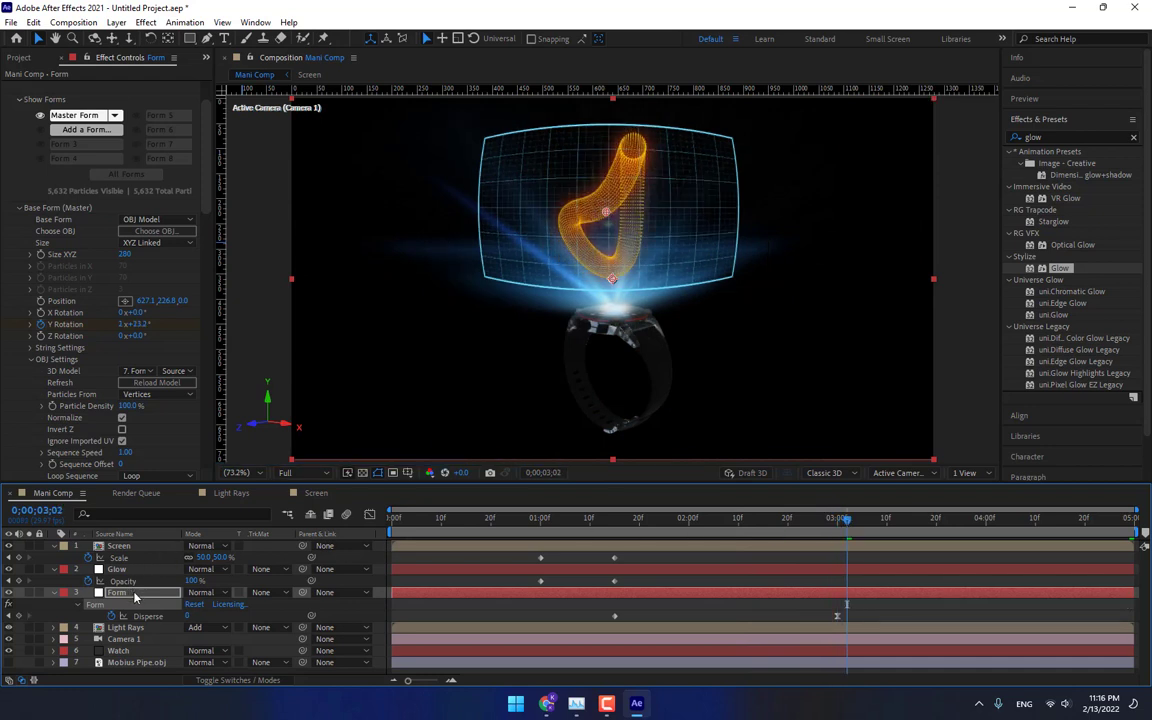
Pre-compose the Glow and Form layers into a new composition named Form.
right_click(126, 568)
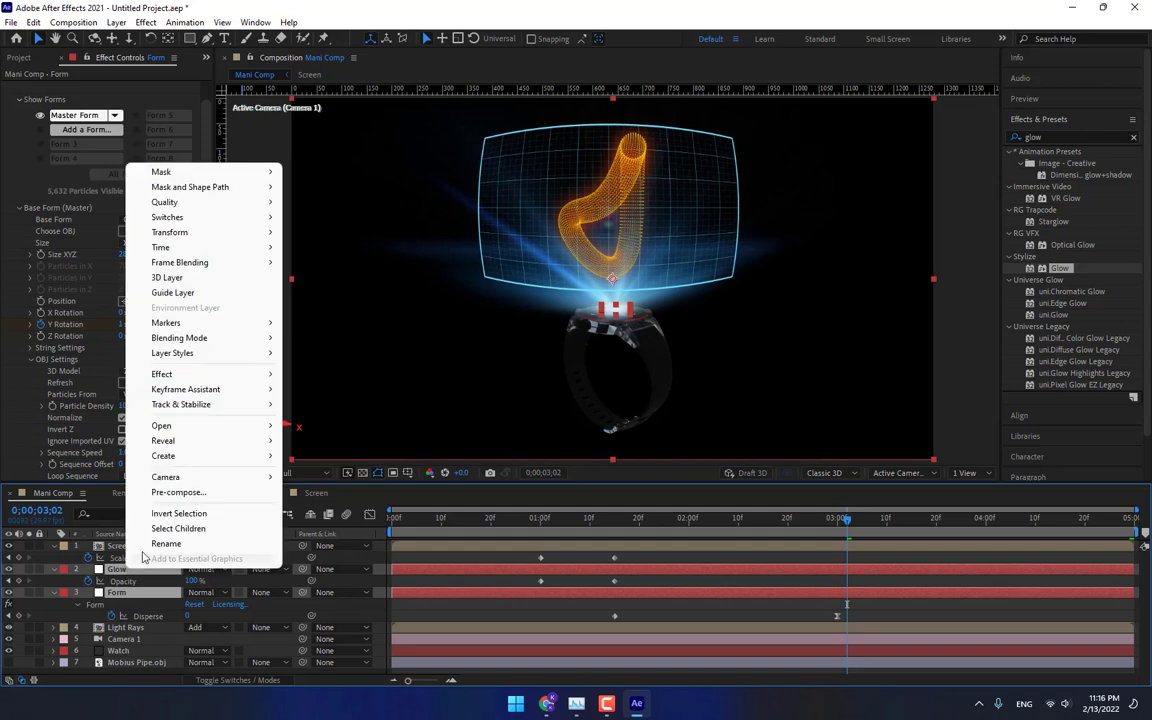
left_click(178, 492)
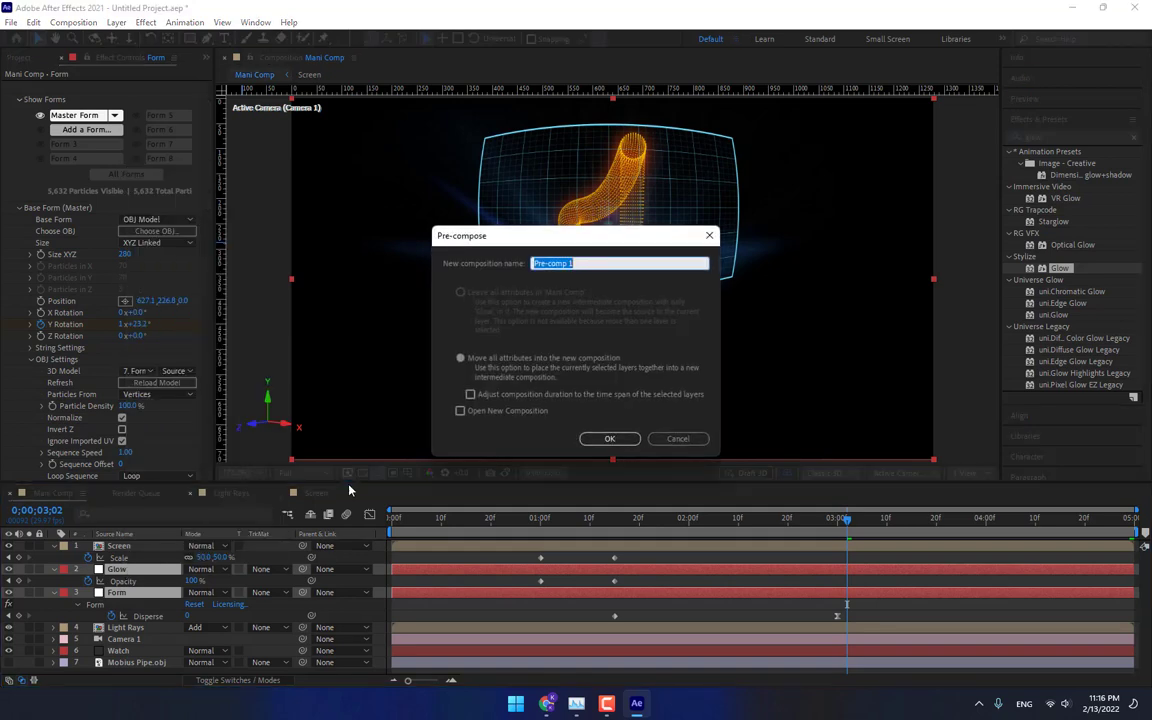
type("Form")
key("Return")
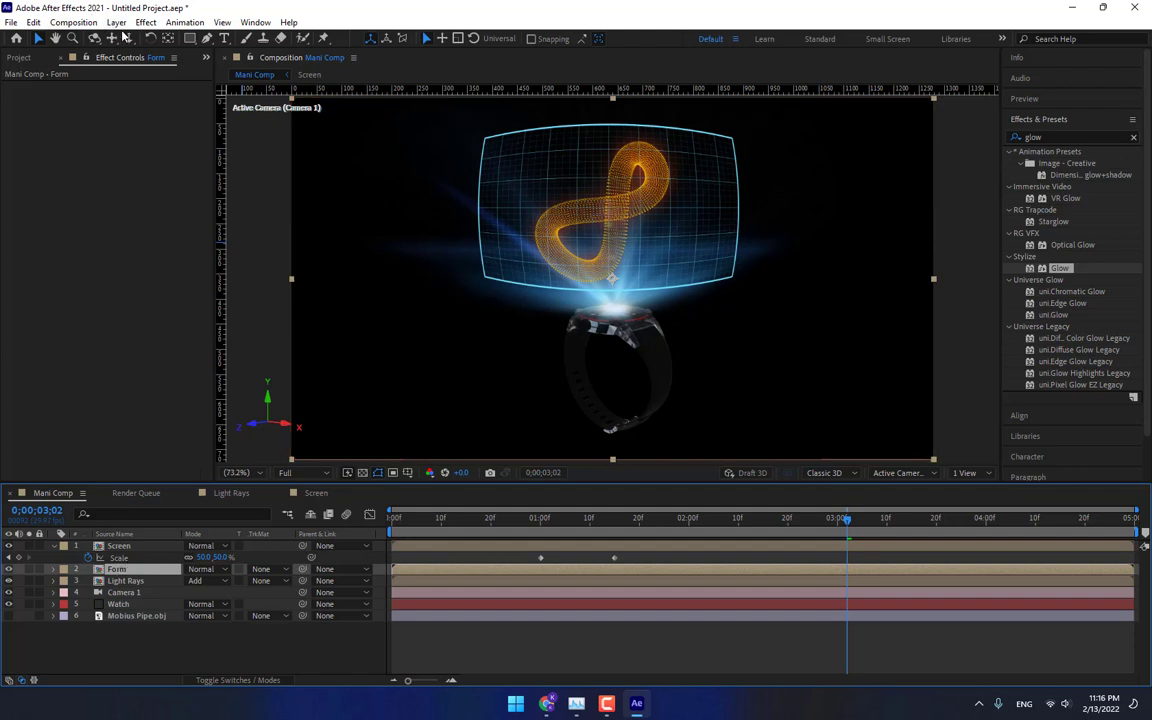
Draw a curved pen mask on the Form layer tracing the outline of the holographic screen, adjusting the curved edges to fit.
left_click(207, 39)
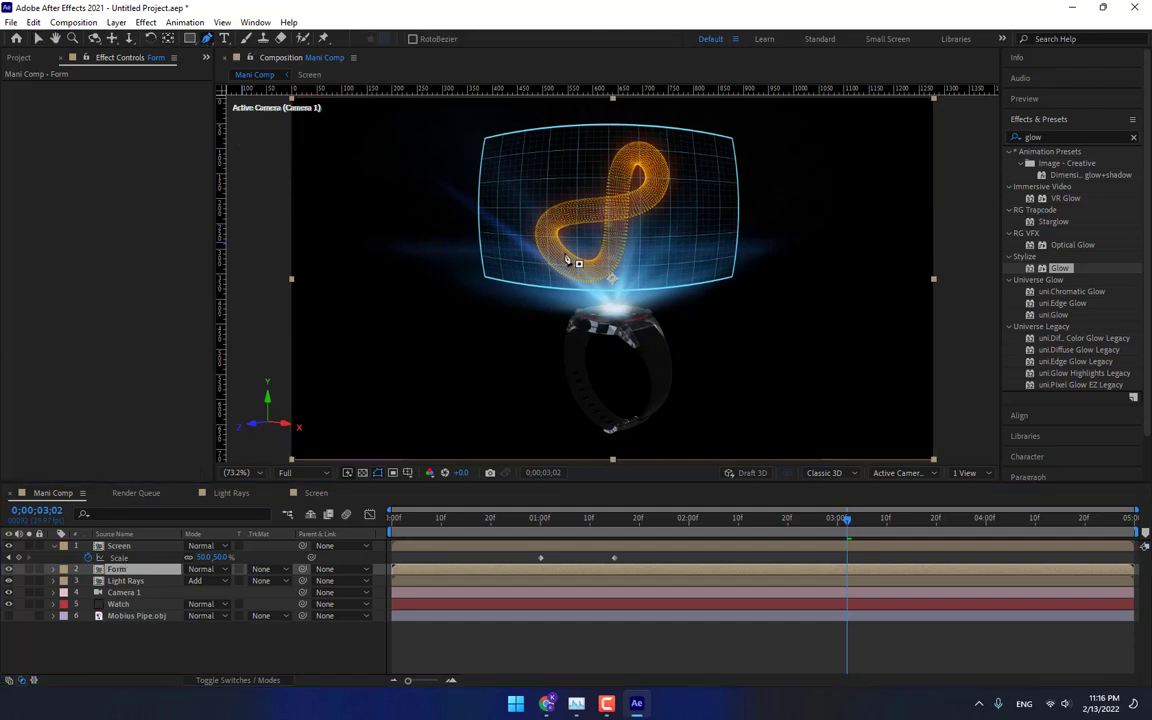
left_click(733, 139)
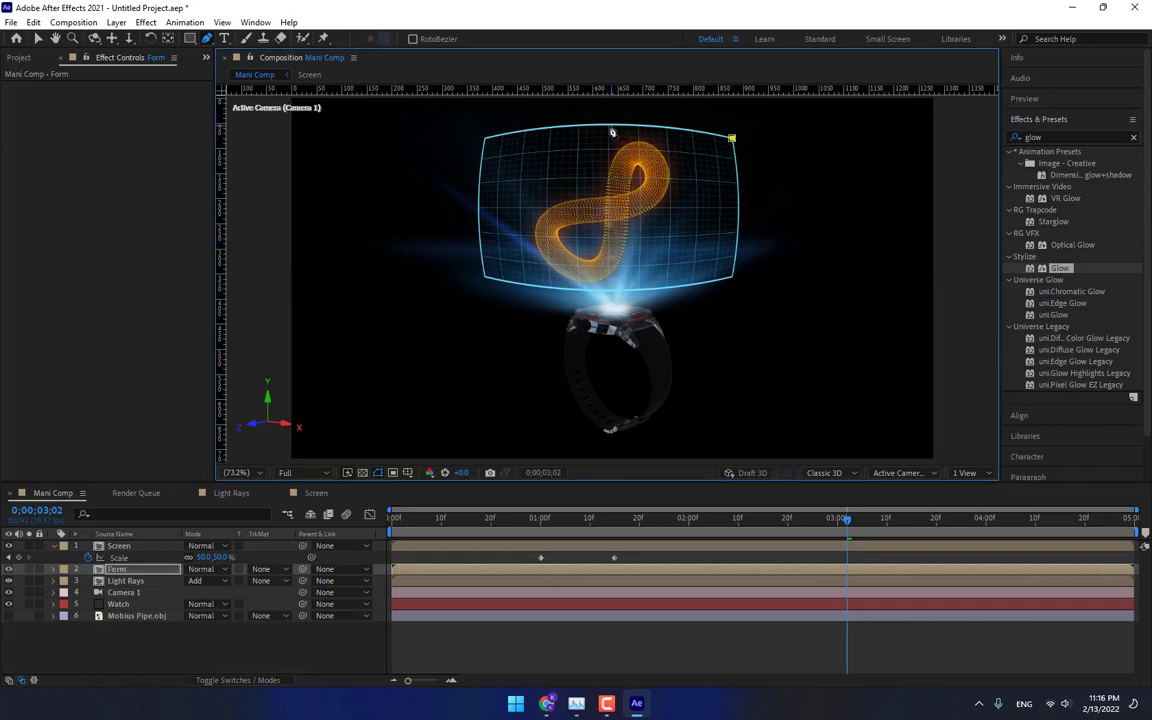
left_click_drag(603, 125, 538, 125)
left_click(485, 139)
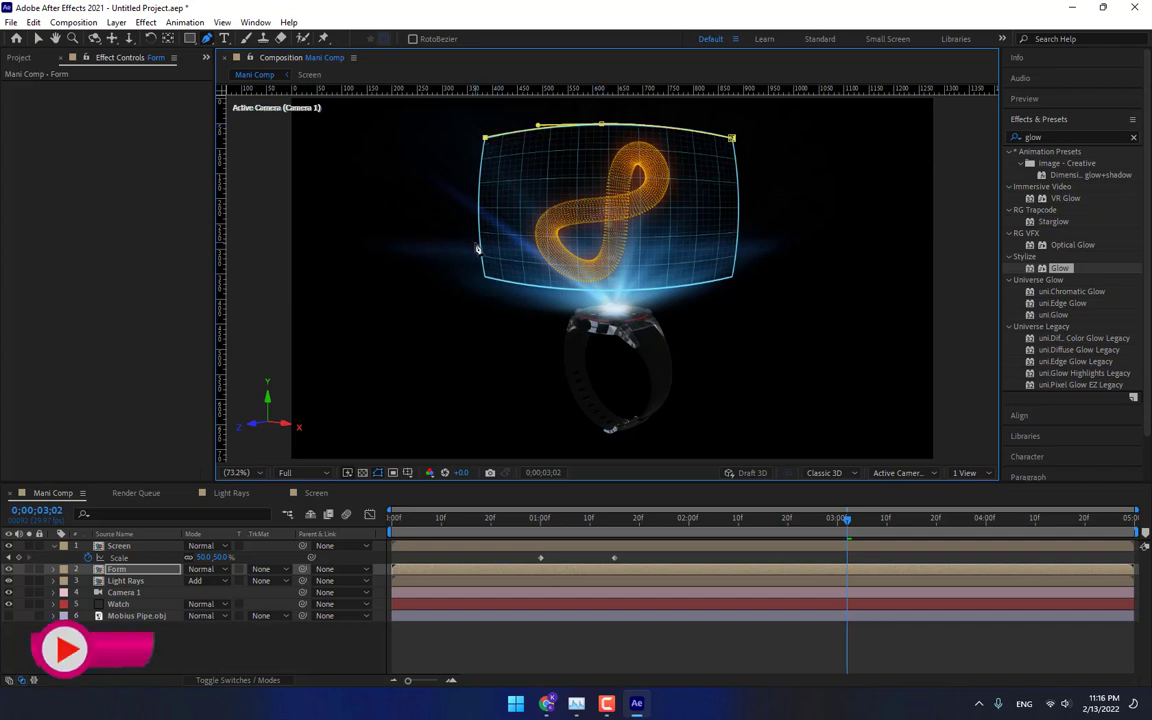
left_click_drag(479, 211, 478, 240)
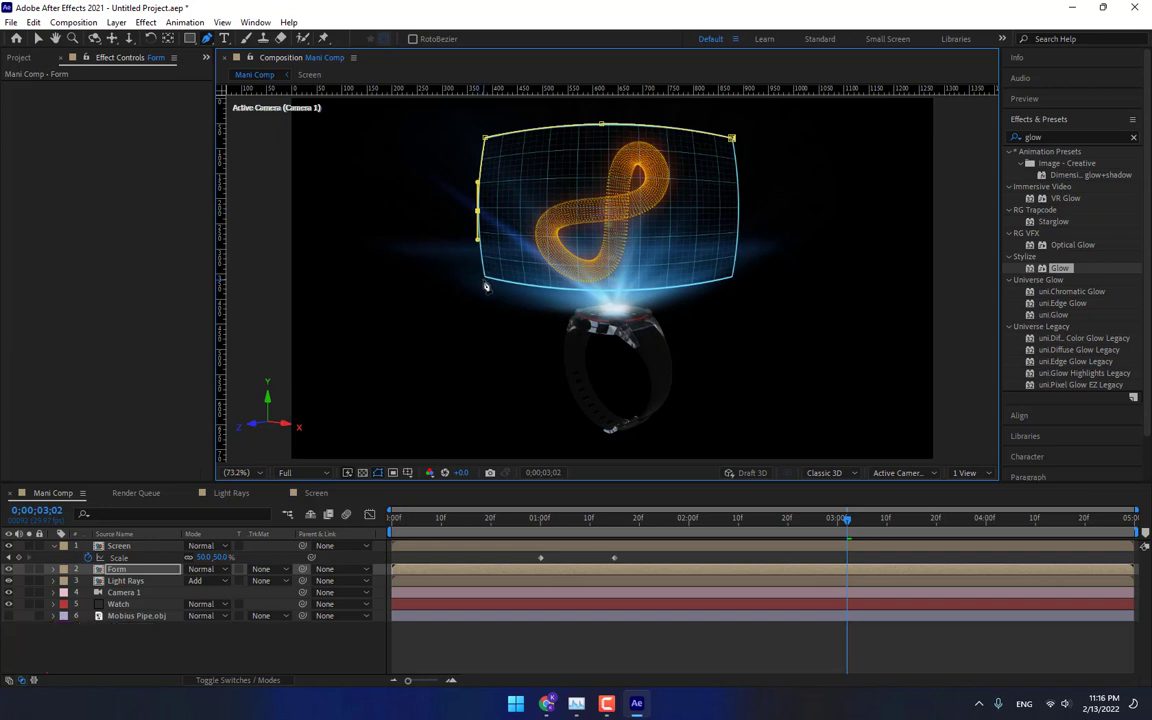
left_click(485, 281)
left_click_drag(609, 291, 653, 290)
left_click(733, 280)
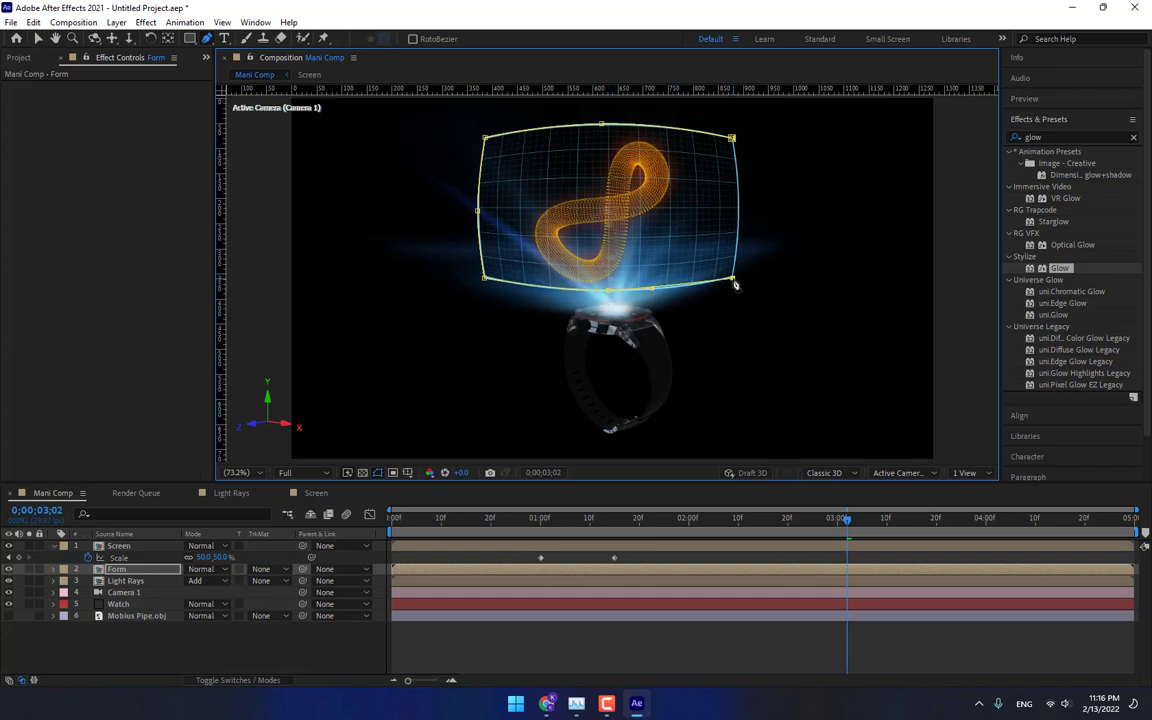
left_click_drag(740, 208, 742, 170)
left_click(733, 139)
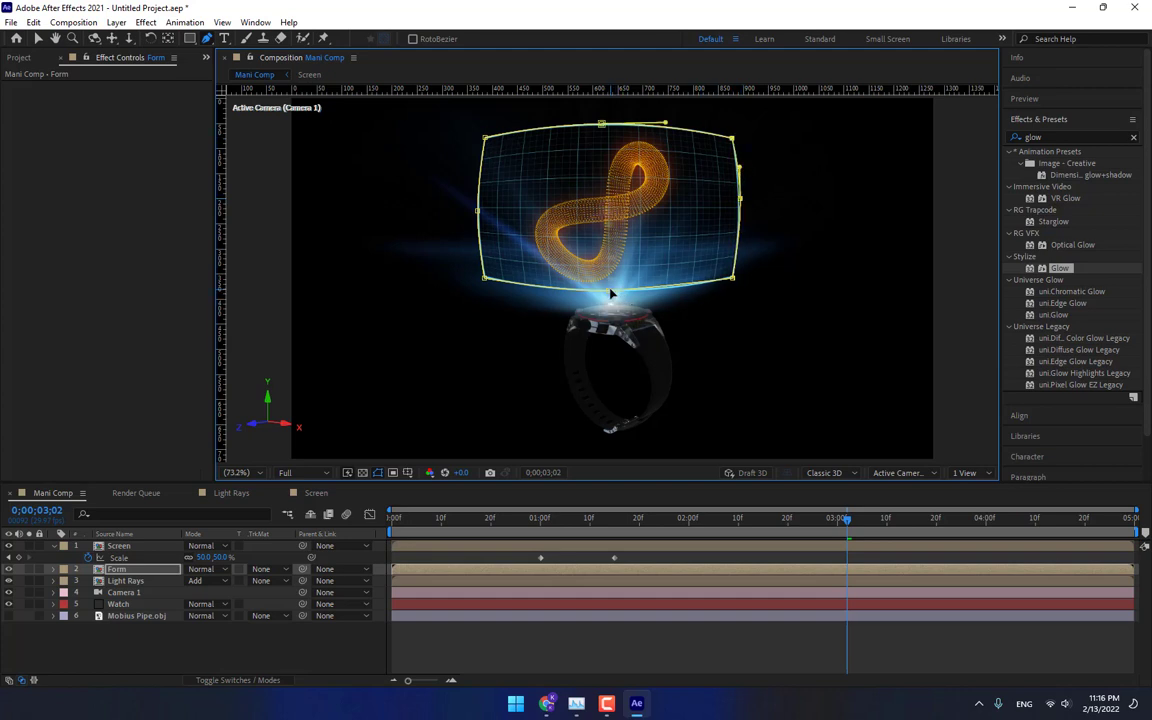
left_click_drag(607, 291, 664, 291)
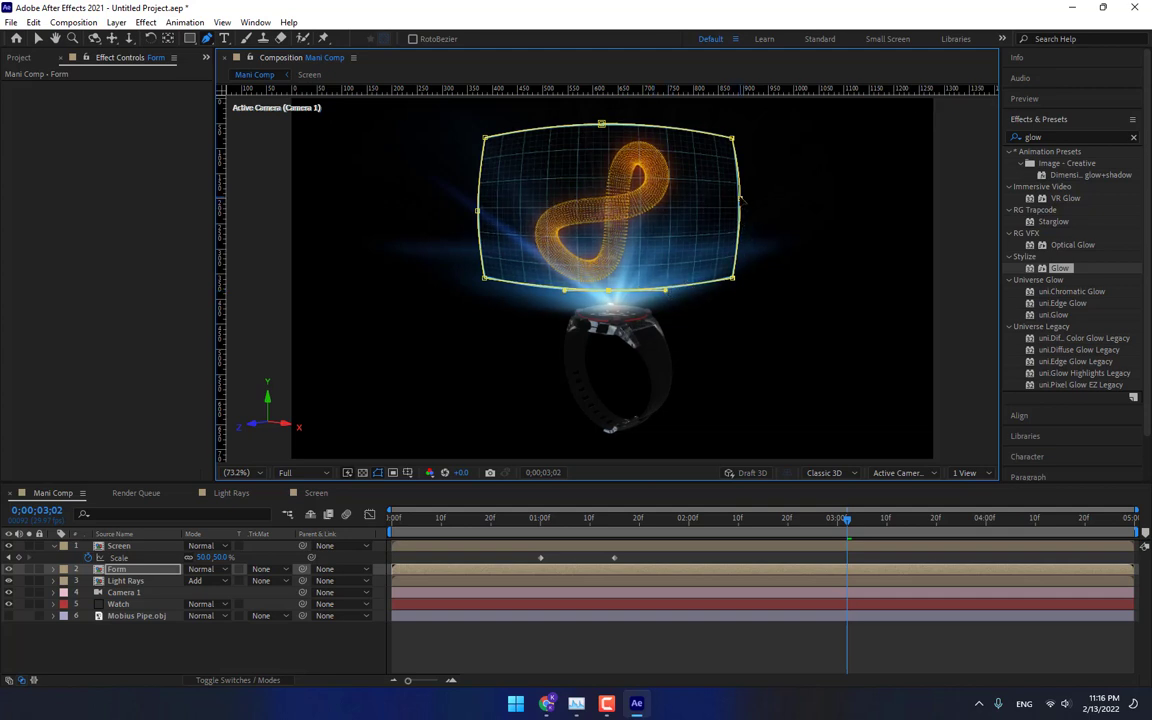
left_click_drag(740, 200, 740, 232)
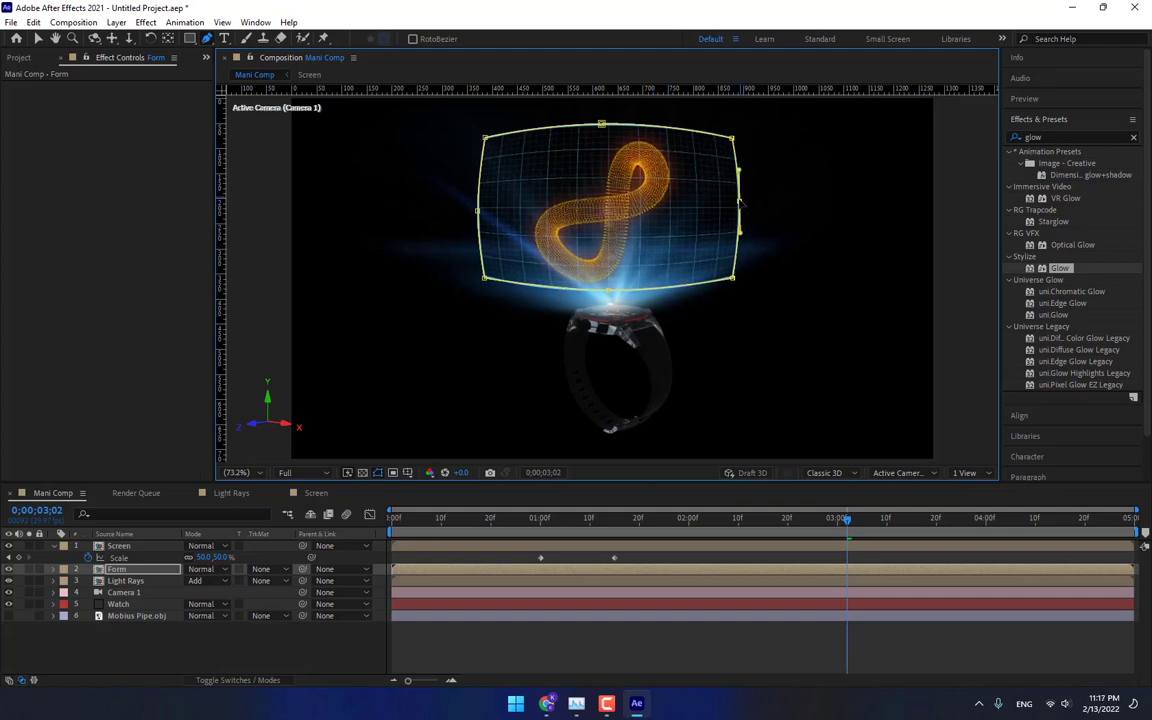
Set the Form layer's mask feather to 8 pixels and scrub the timeline to preview the masked particles.
left_click(115, 574)
key("m")
key("m")
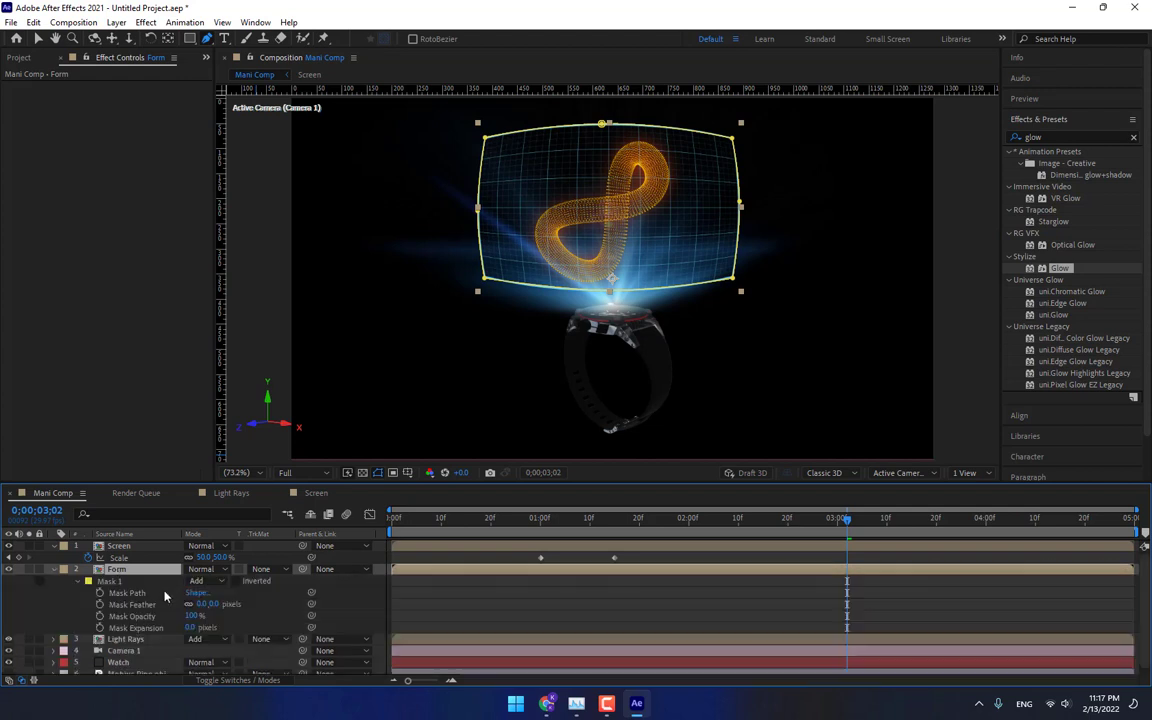
left_click_drag(215, 604, 218, 604)
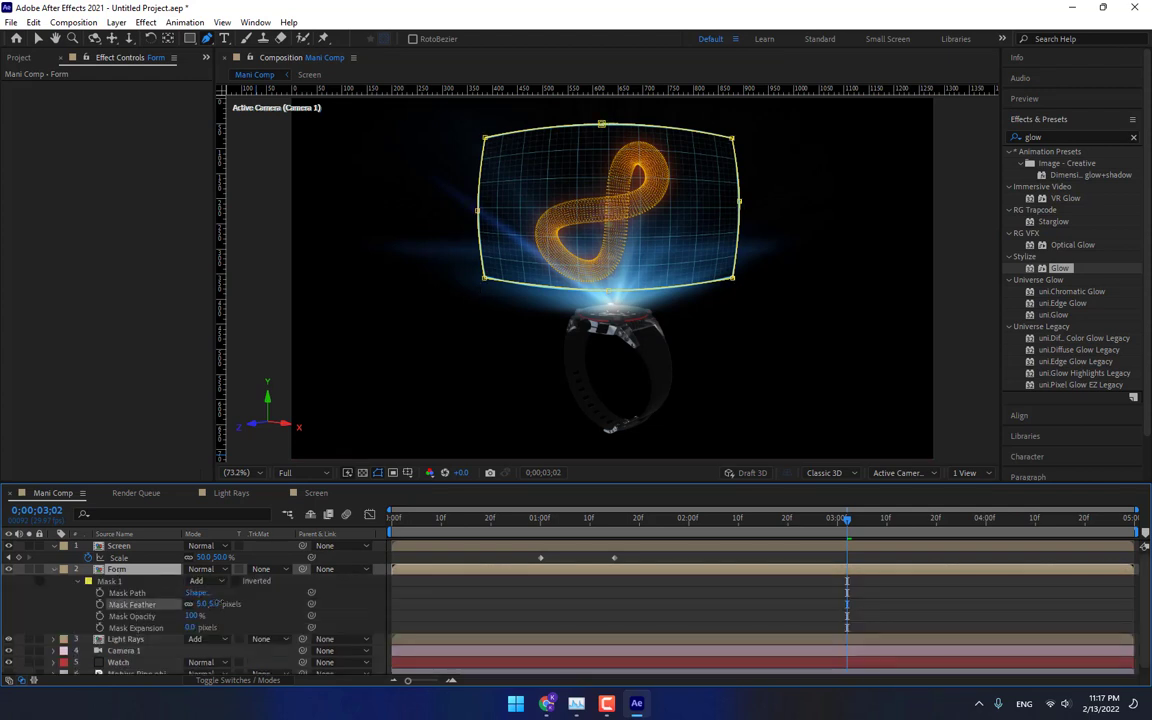
left_click(347, 593)
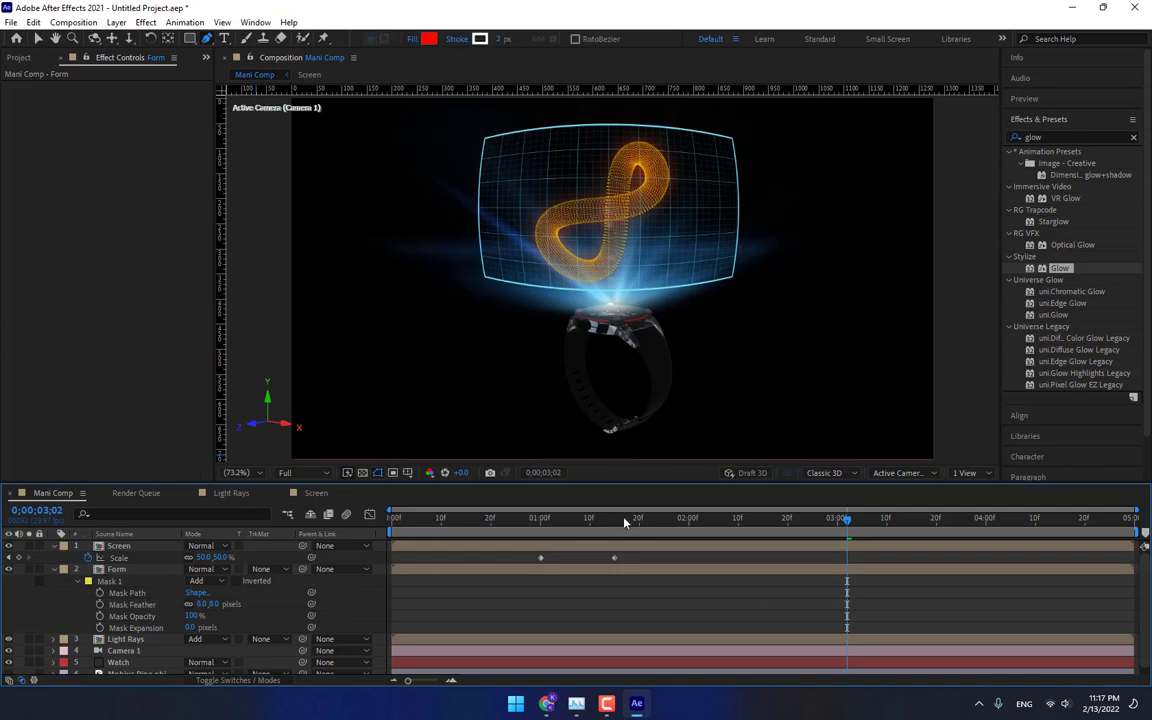
left_click_drag(626, 519, 932, 518)
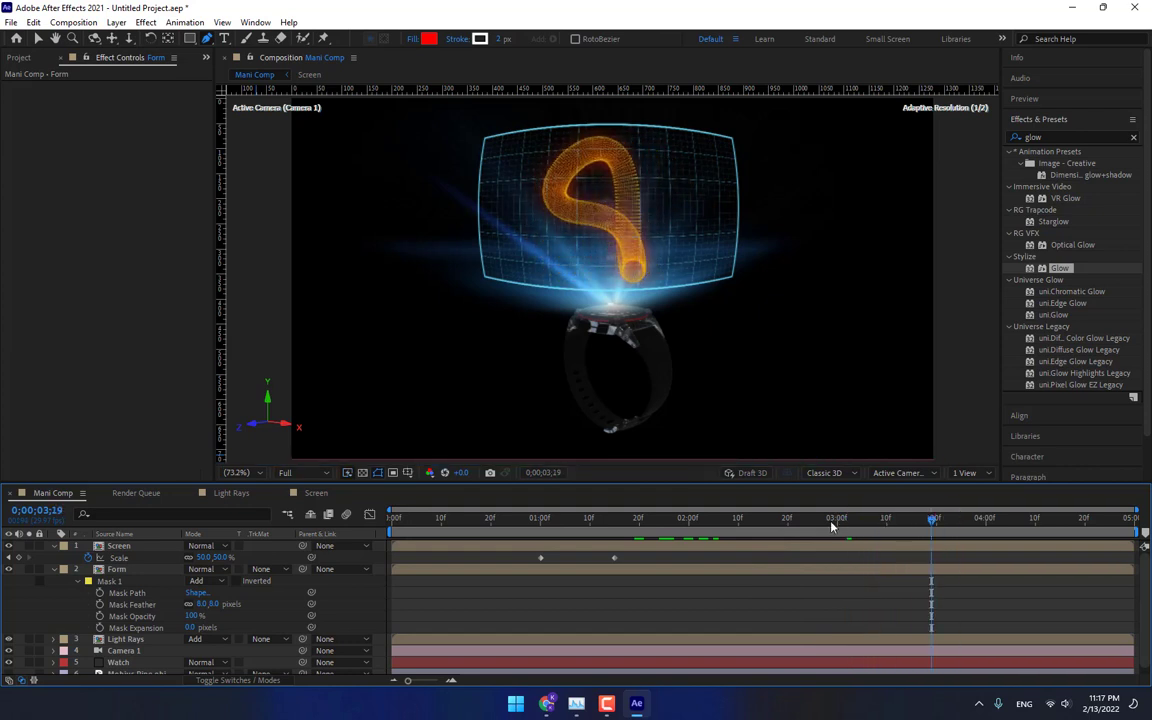
Open the Light Rays pre-composition and add an Angle keyframe for the flare at the 1:00 brightness keyframe.
double_click(126, 639)
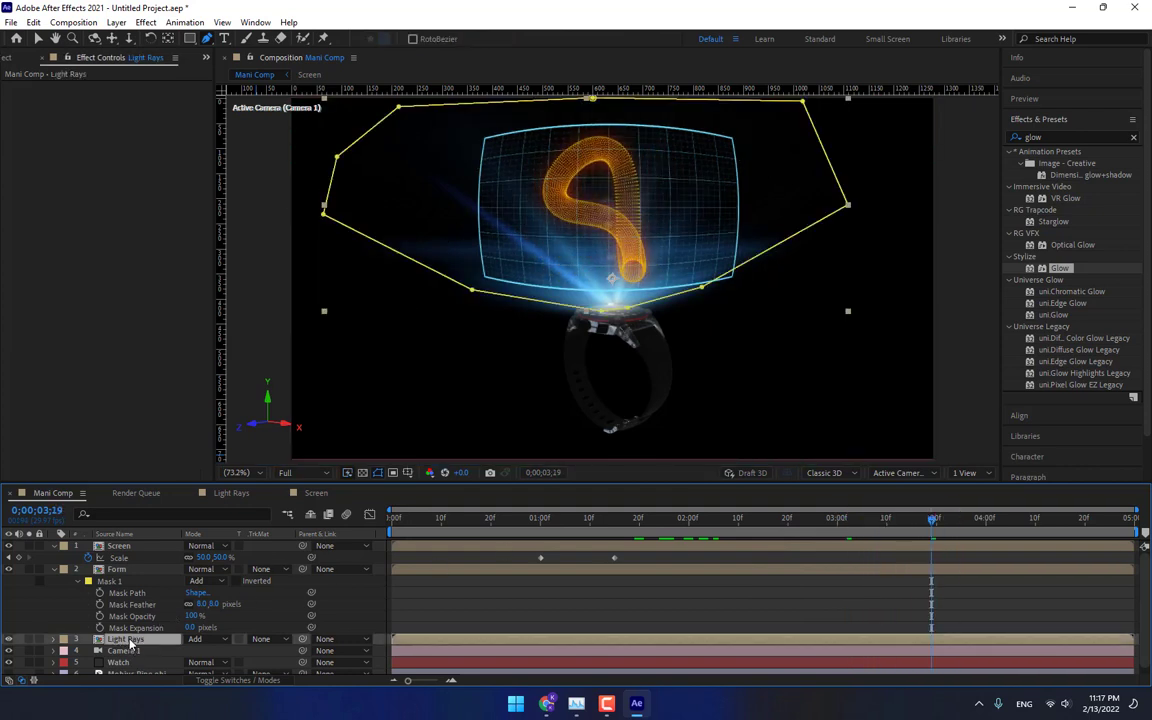
left_click(112, 324)
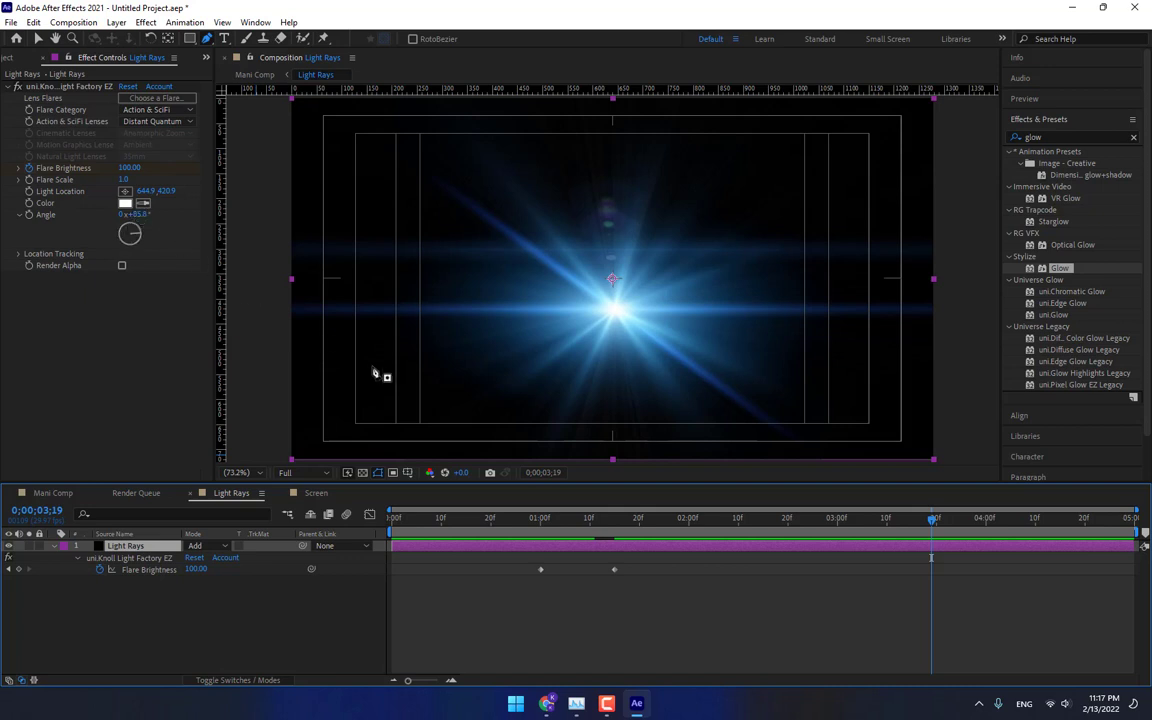
left_click(540, 530)
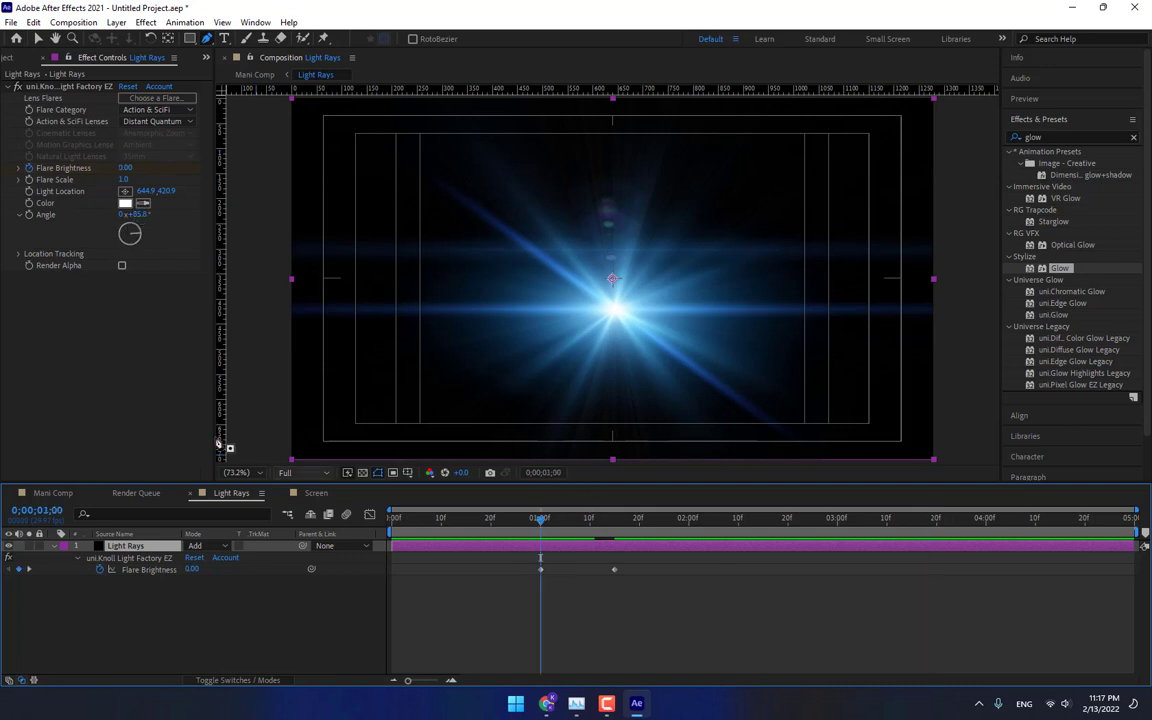
left_click(29, 215)
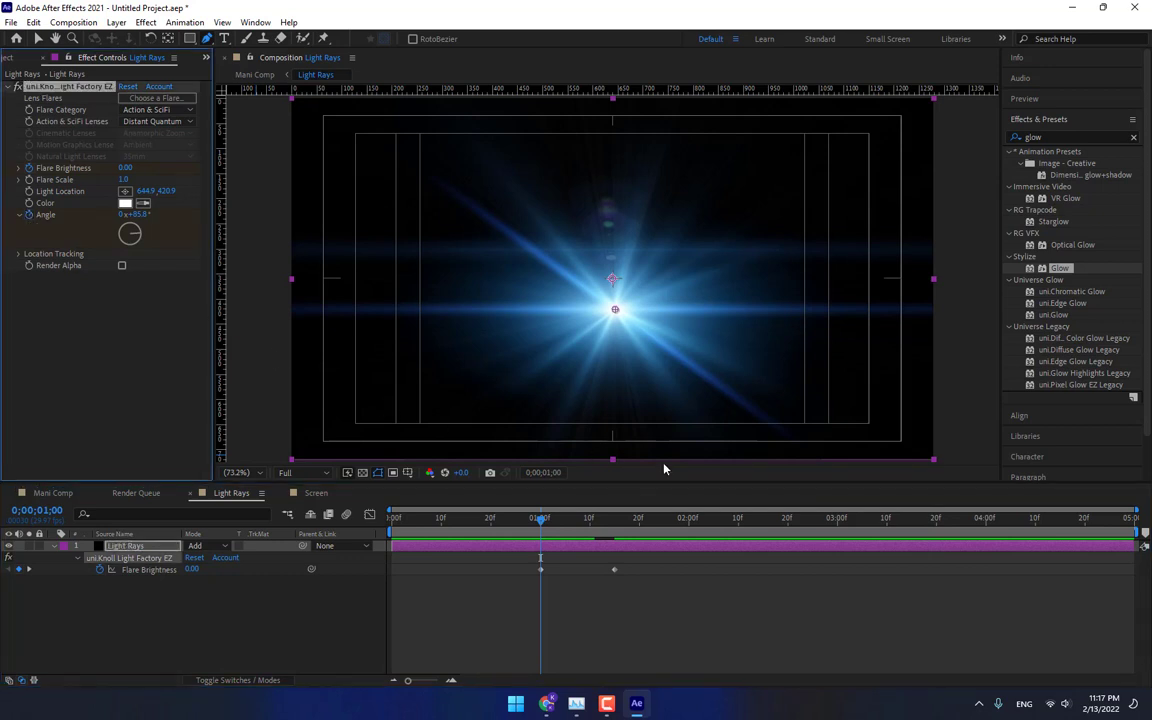
At the last frame, set the flare's Angle to 1 revolution.
left_click_drag(1110, 526, 1139, 526)
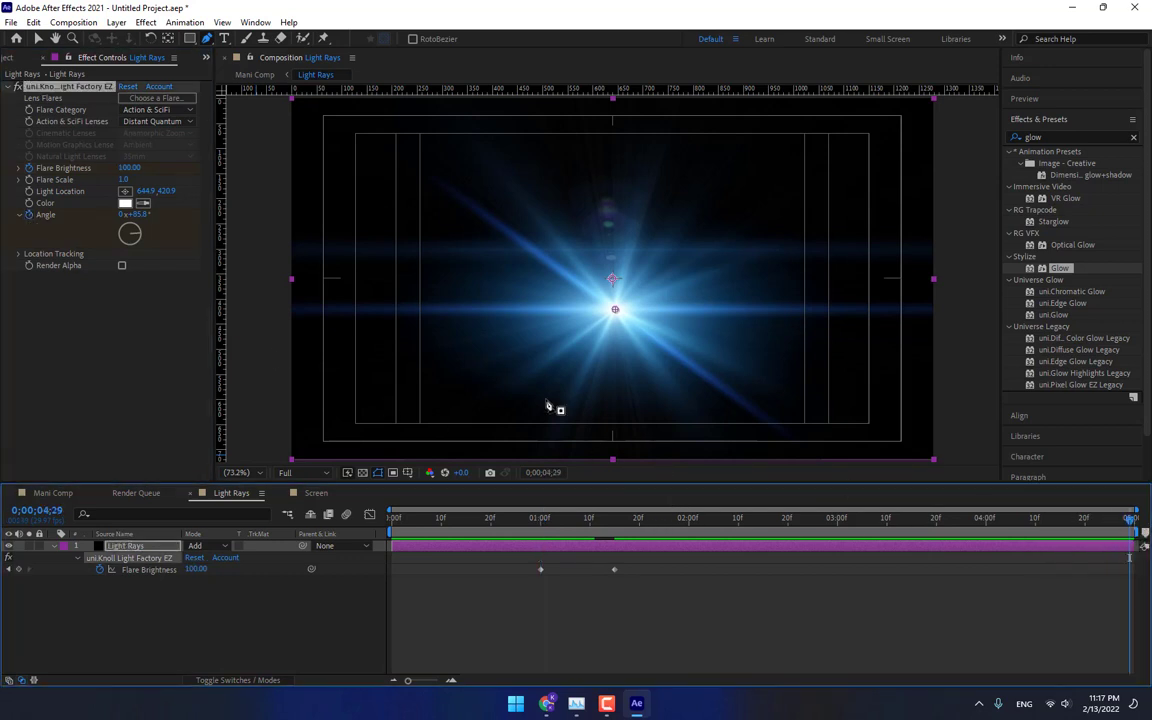
left_click(125, 217)
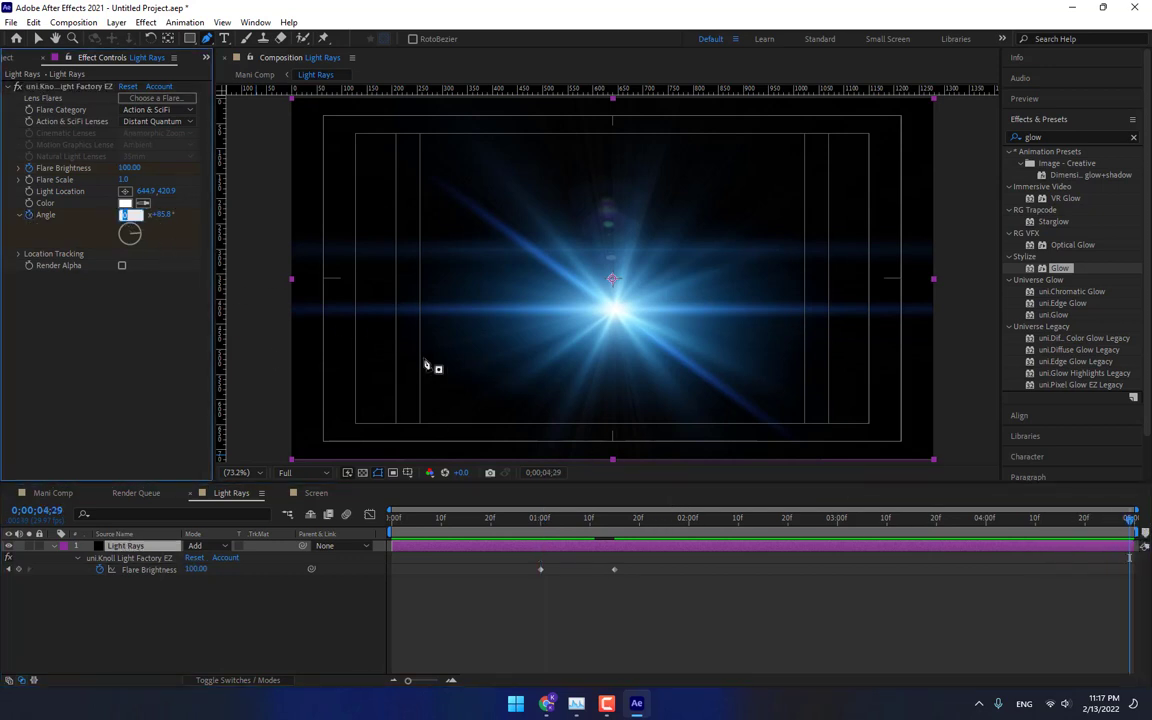
type("1")
key("Return")
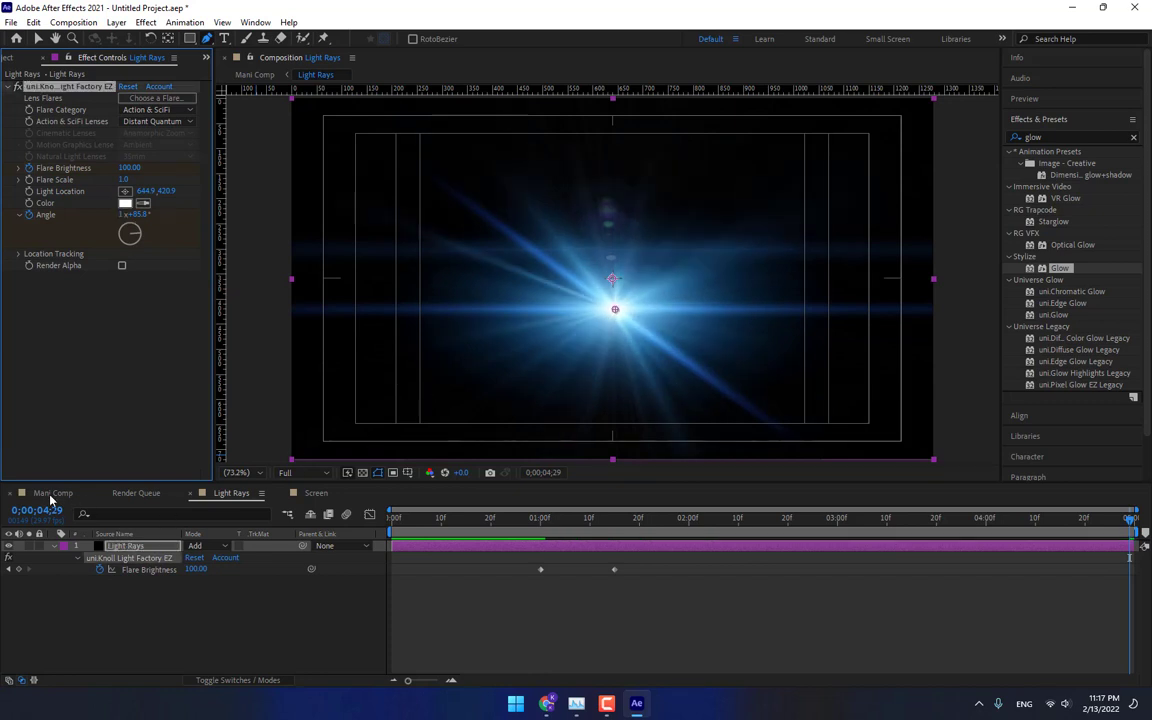
Preview the flare rotation by scrubbing the Mani Comp timeline.
left_click(53, 493)
left_click(666, 520)
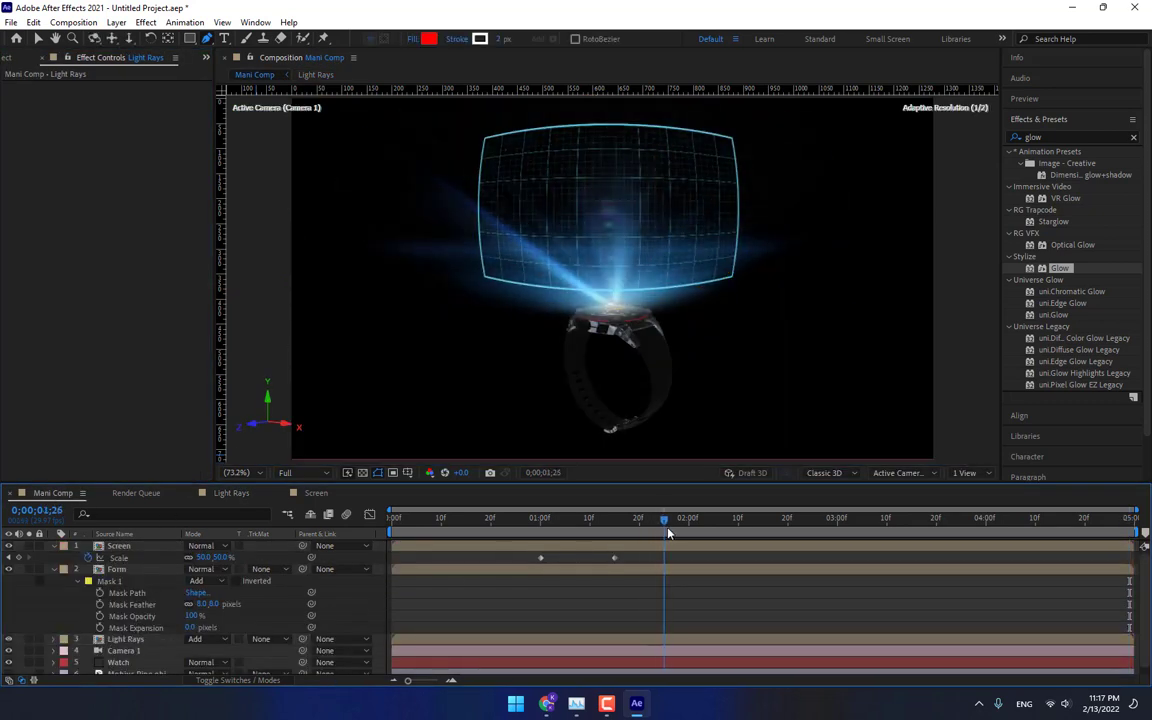
left_click_drag(668, 534, 691, 533)
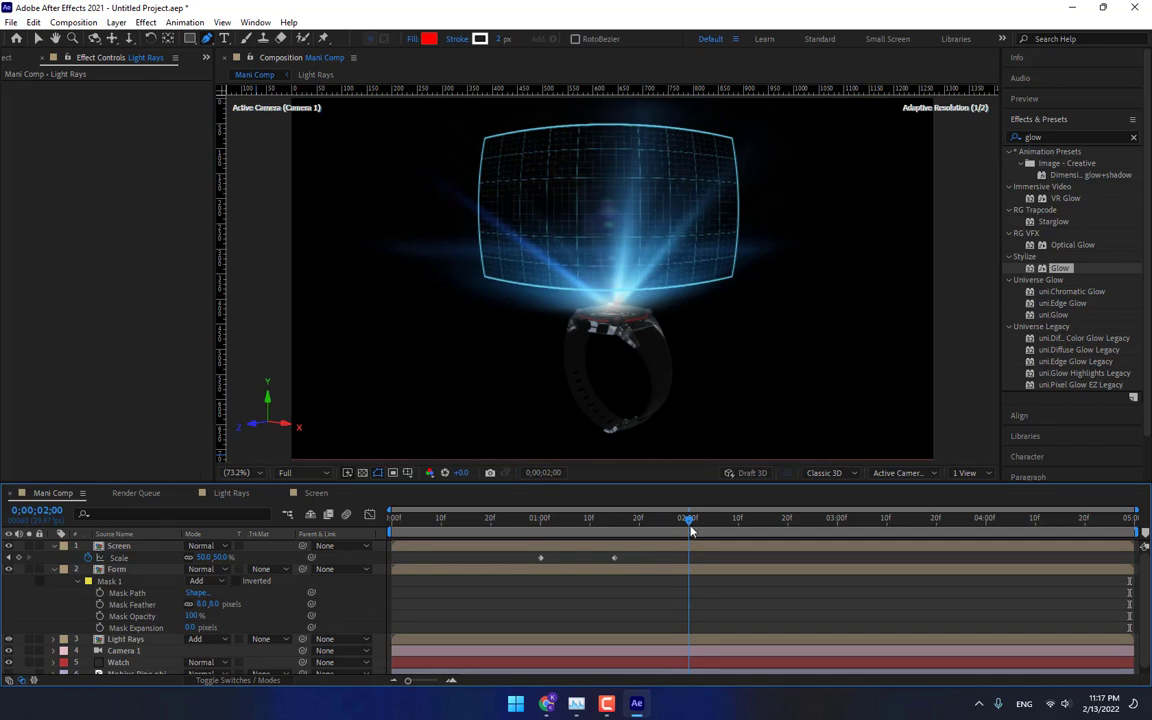
Back in Light Rays at the last frame, reveal the keyframes and set the flare Angle to 0 revolutions and 200°.
left_click(230, 493)
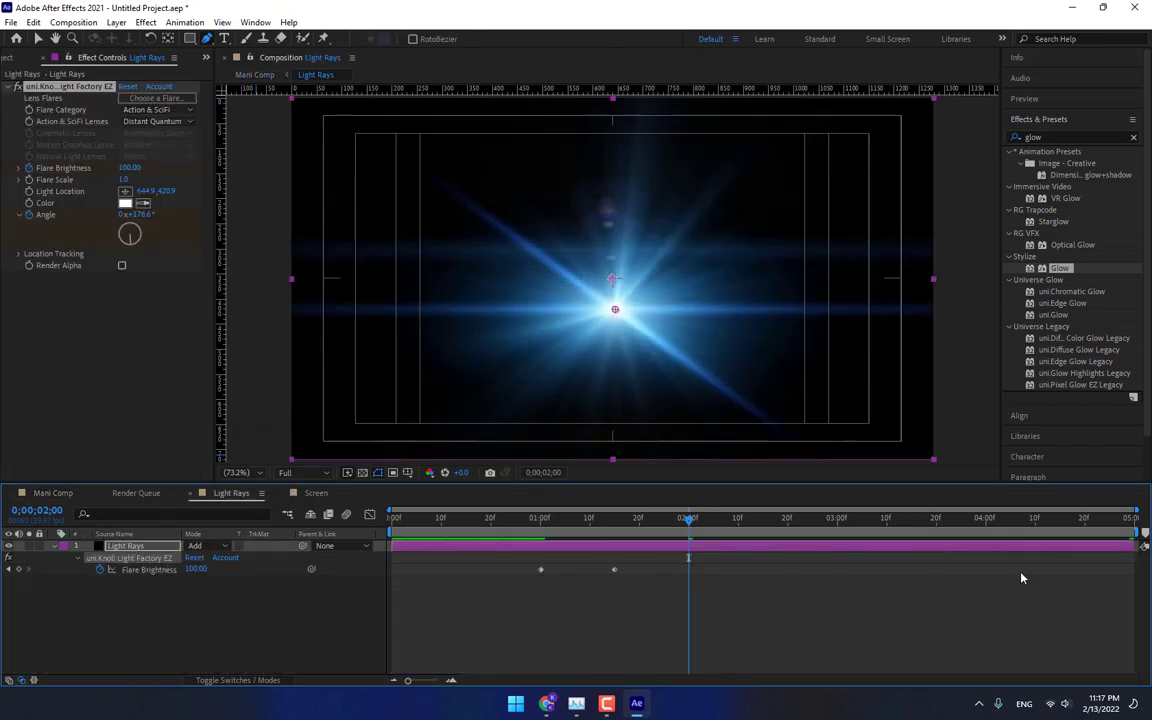
left_click(1128, 535)
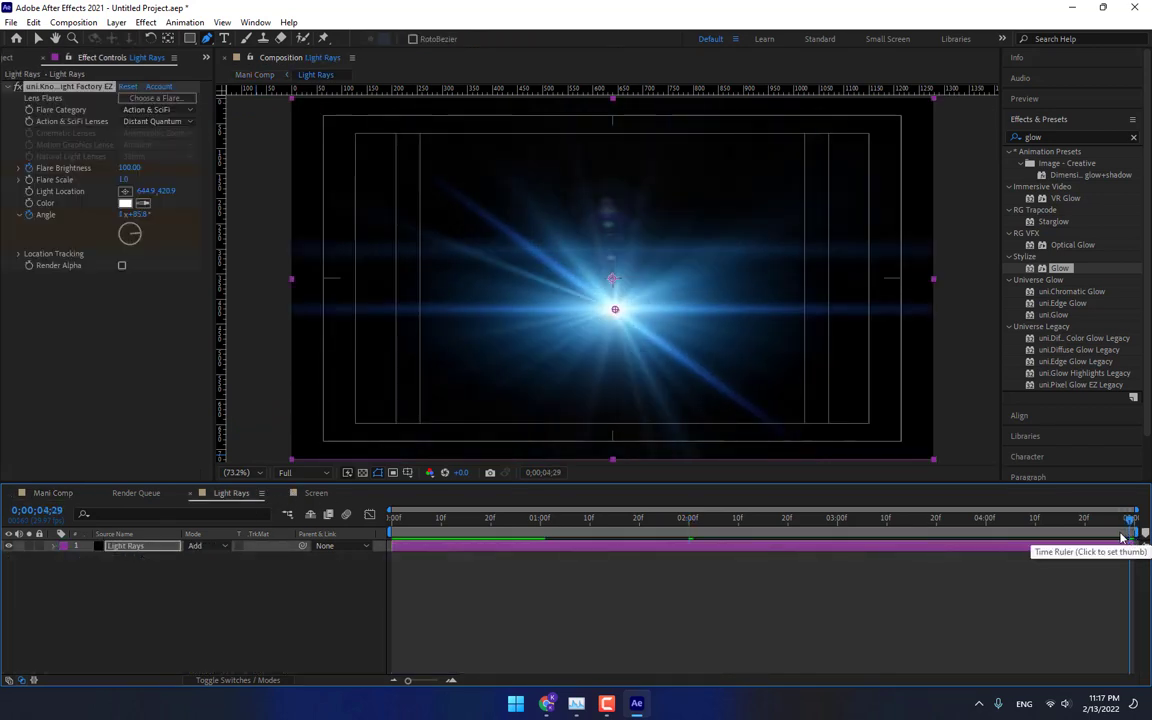
left_click(1118, 547)
key("u")
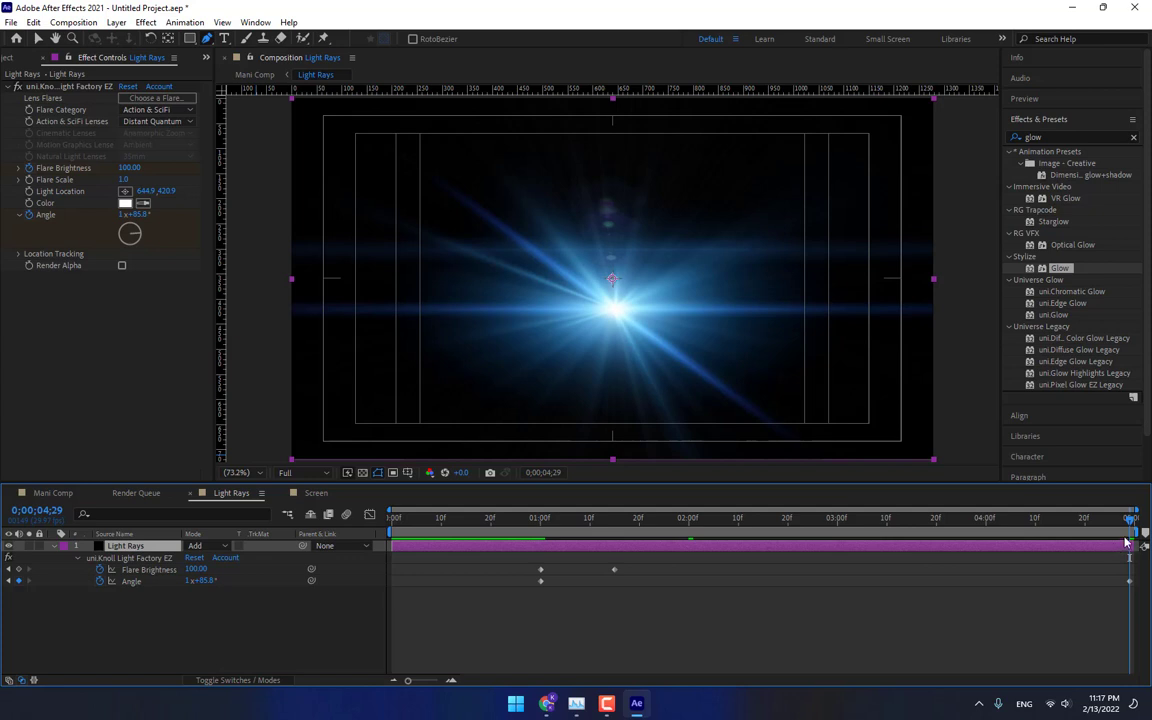
left_click(122, 215)
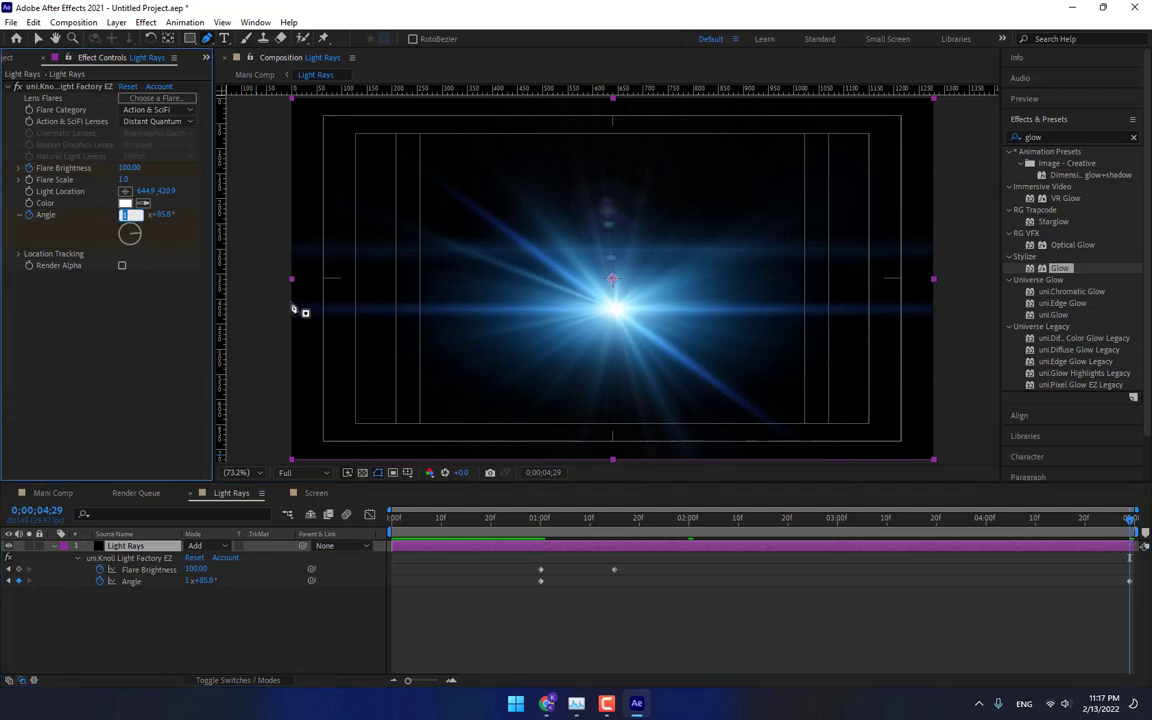
type("0")
key("Return")
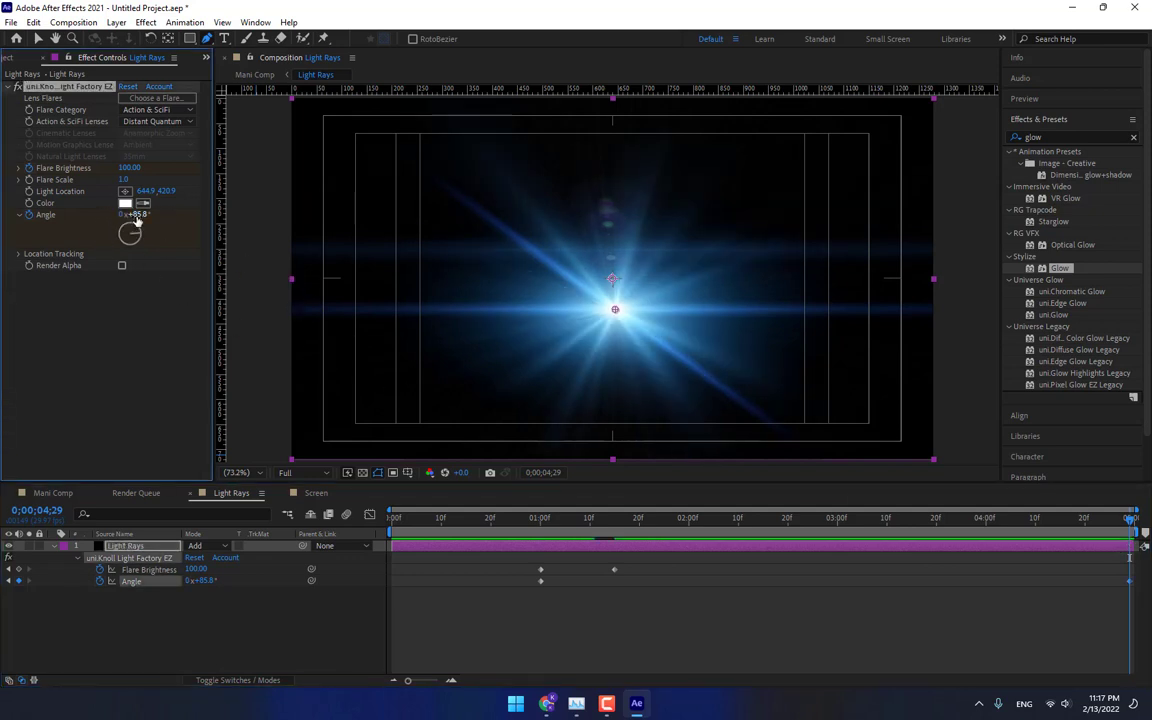
left_click(136, 215)
key("Return")
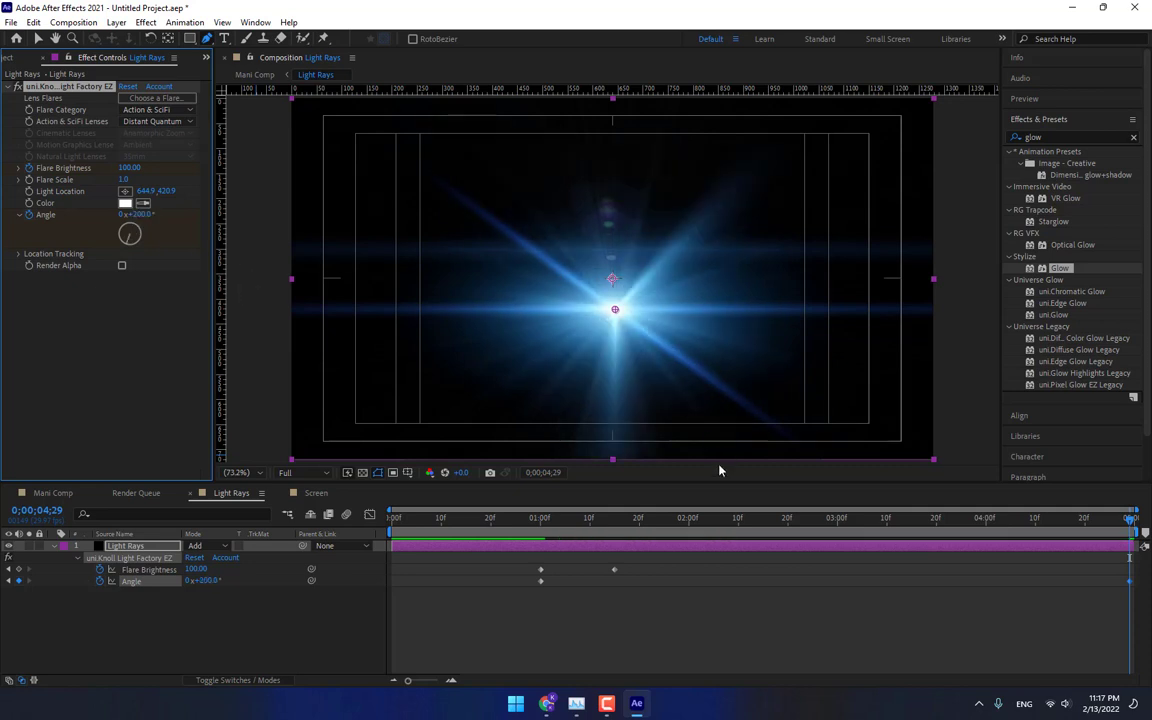
At 1:00, set the flare's Angle to 0°.
left_click_drag(733, 524, 541, 521)
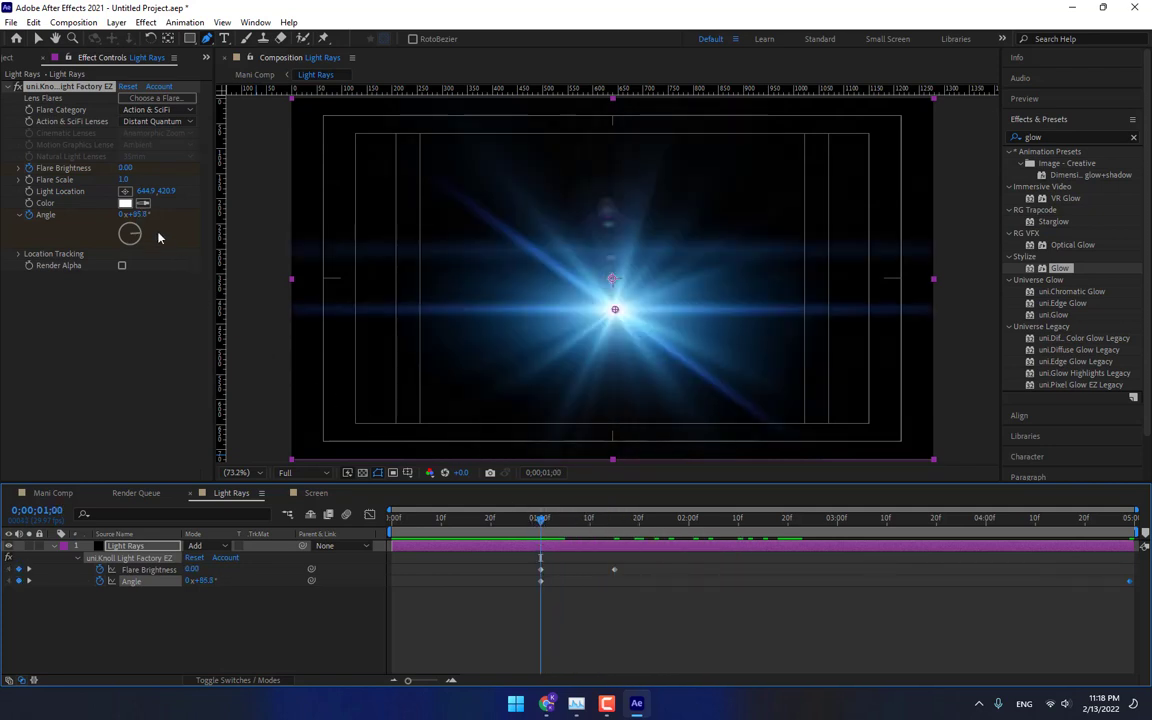
left_click(138, 214)
type("0")
key("Return")
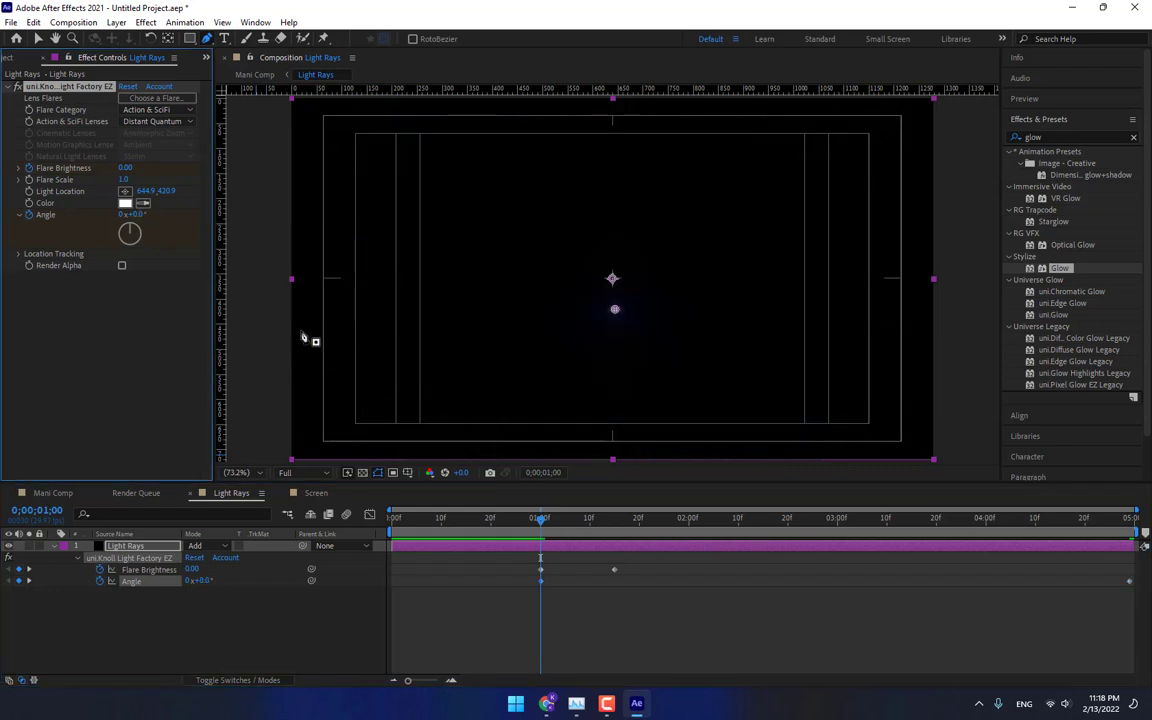
At the last frame, set the flare's Angle to 50°.
left_click(615, 521)
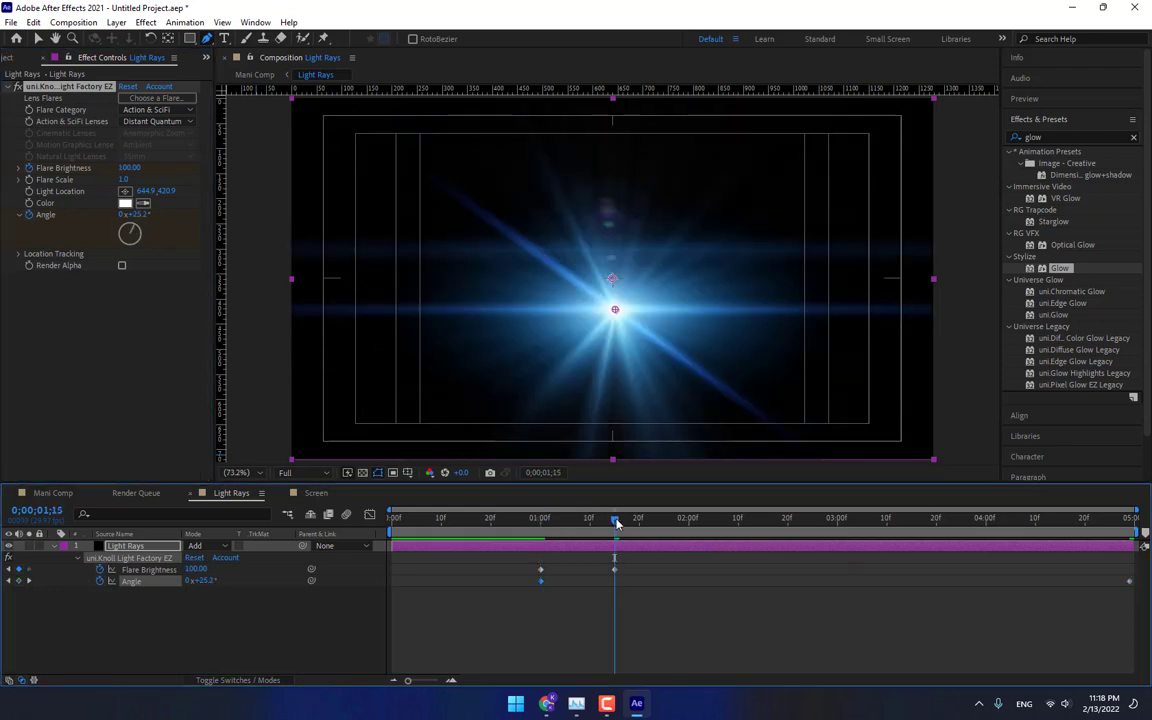
key("End")
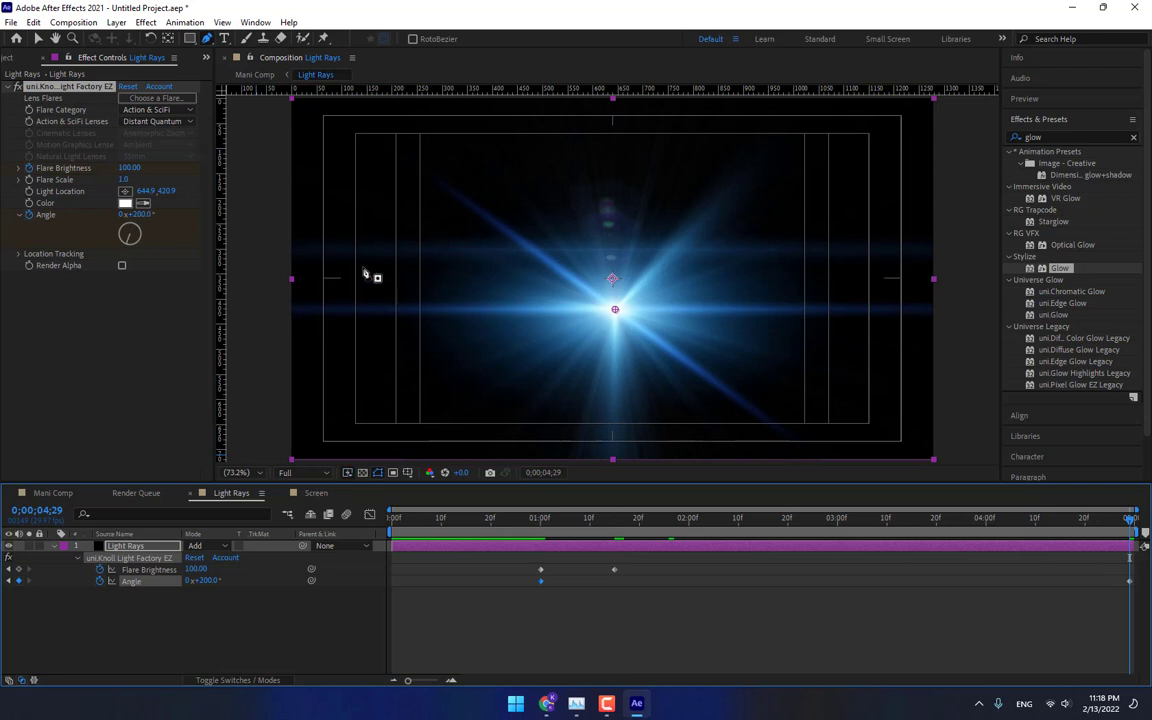
left_click(146, 215)
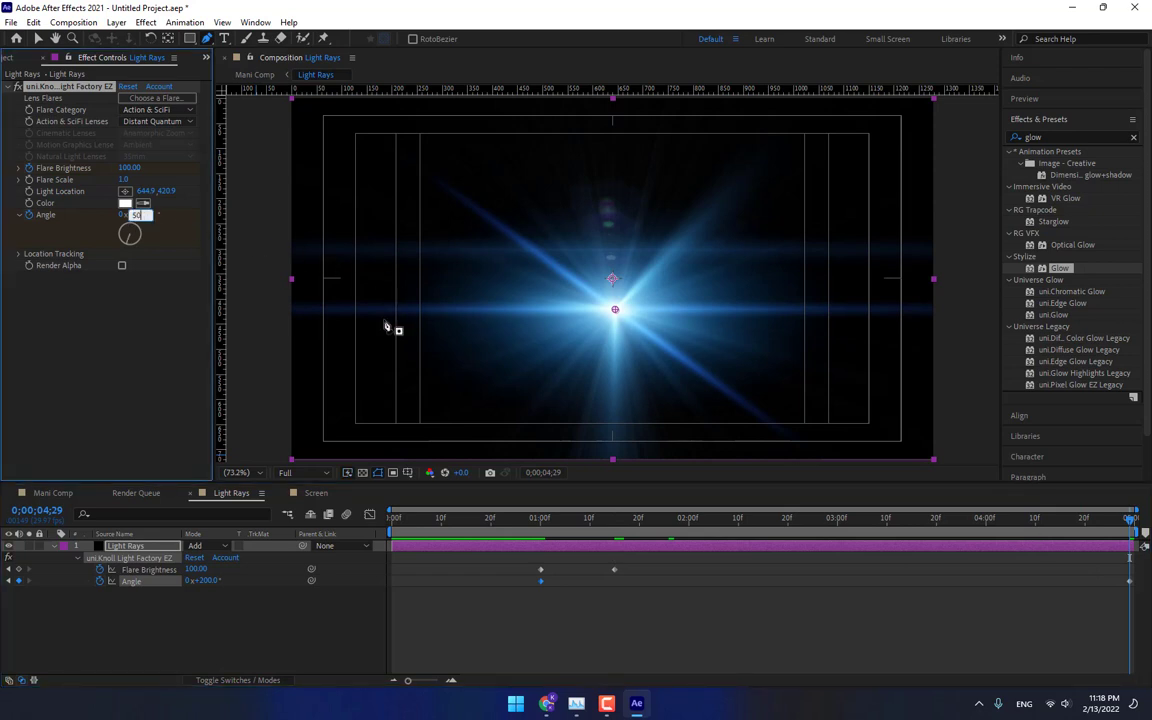
type("50")
key("Return")
Step through the flare animation, then preview the full scene in the Mani Comp timeline.
left_click_drag(678, 520, 688, 527)
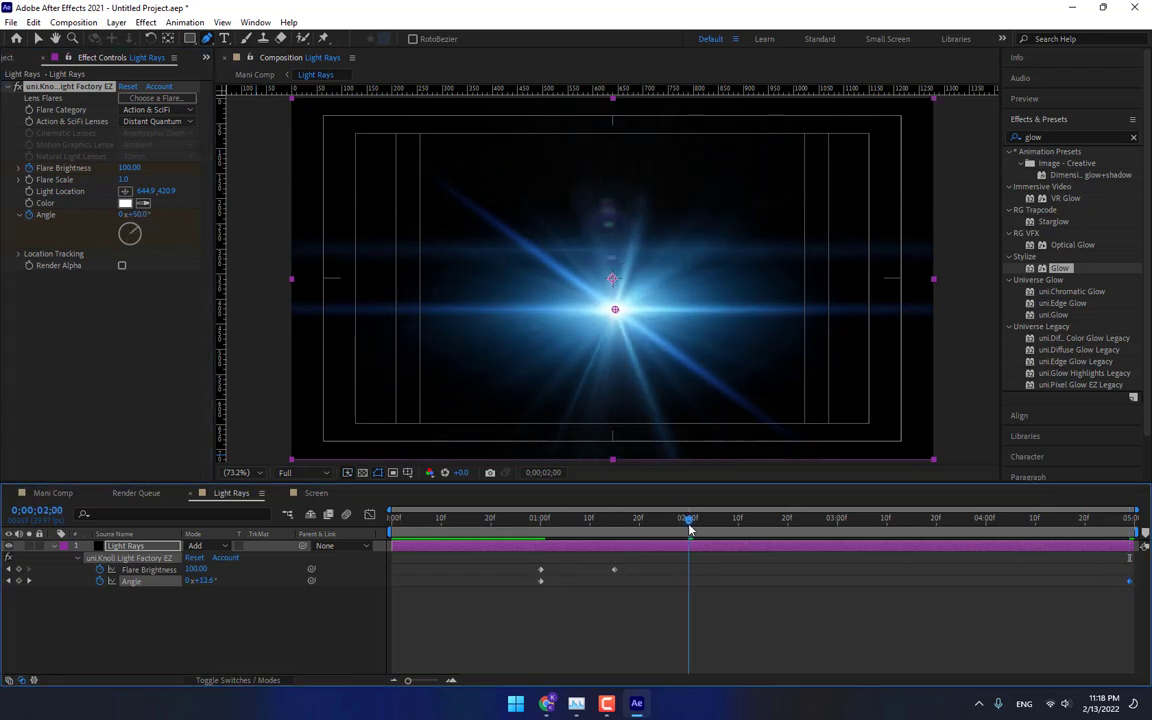
key("Page_Down")
key("Page_Down")
left_click(76, 495)
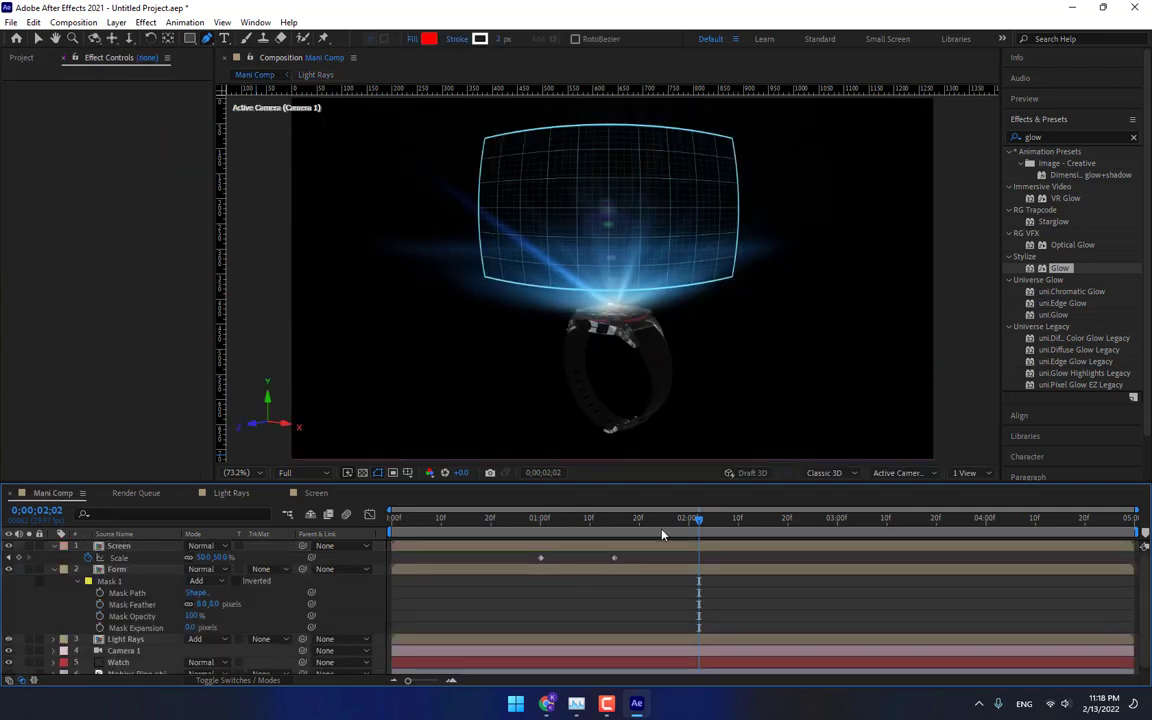
left_click_drag(700, 519, 997, 515)
left_click(118, 546)
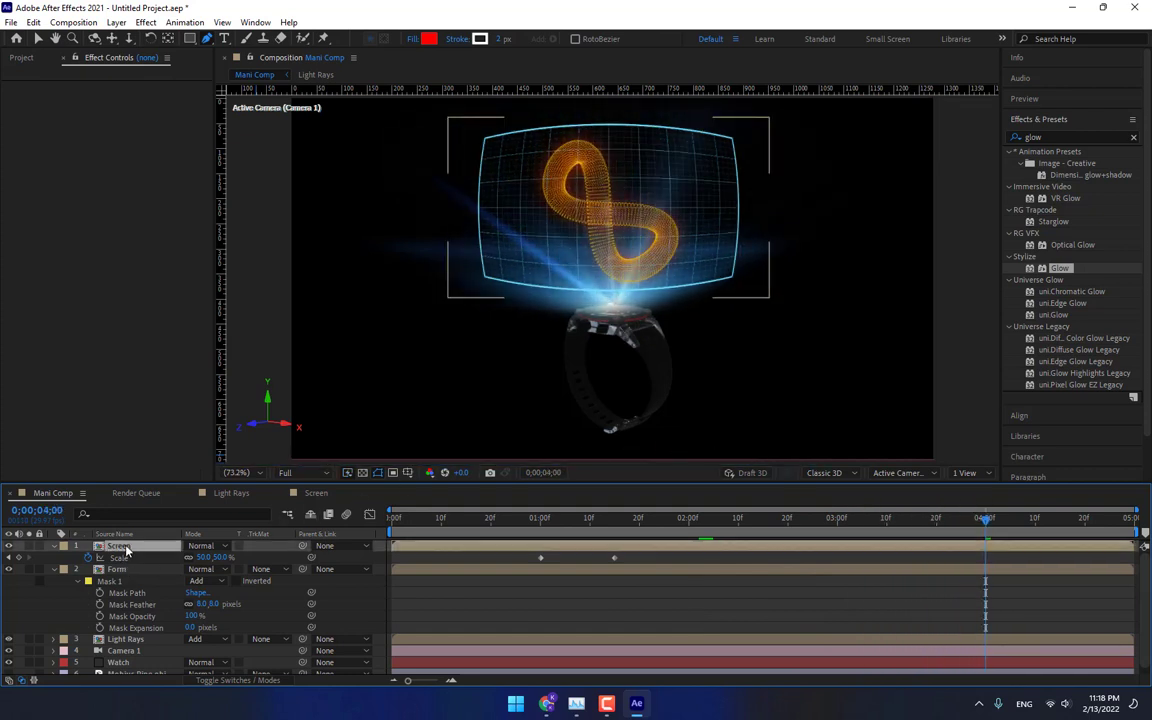
left_click(124, 570)
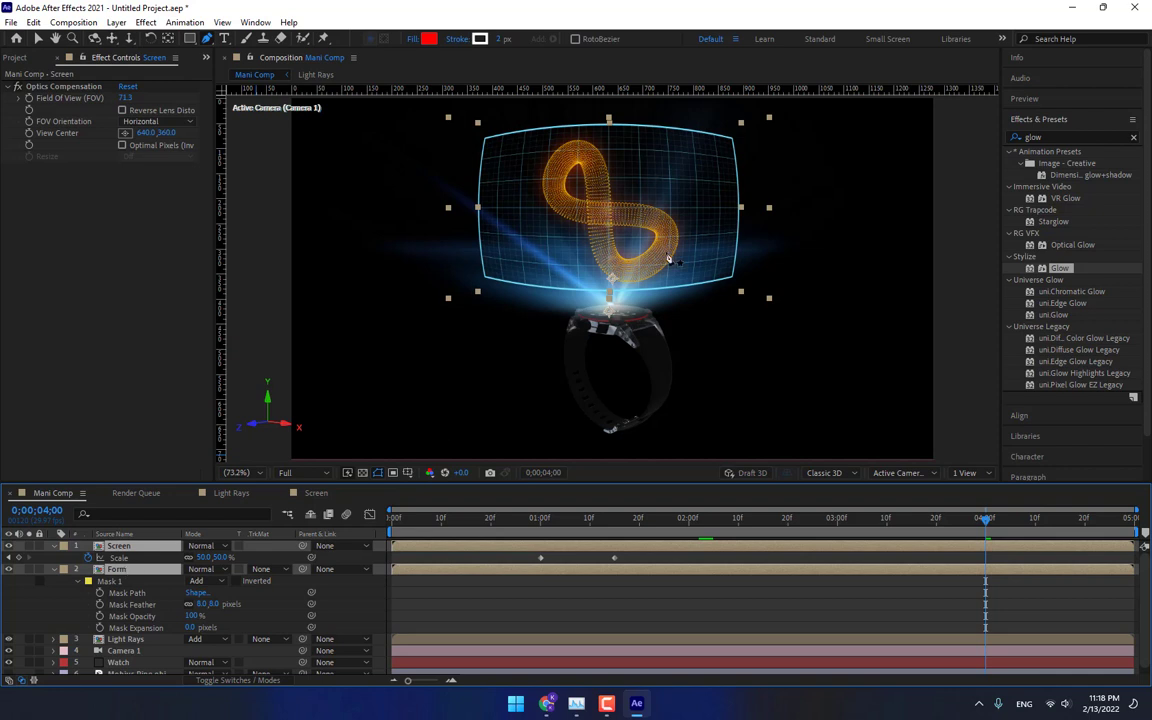
Move the Screen and Form layers slightly upward in the composition view.
key("v")
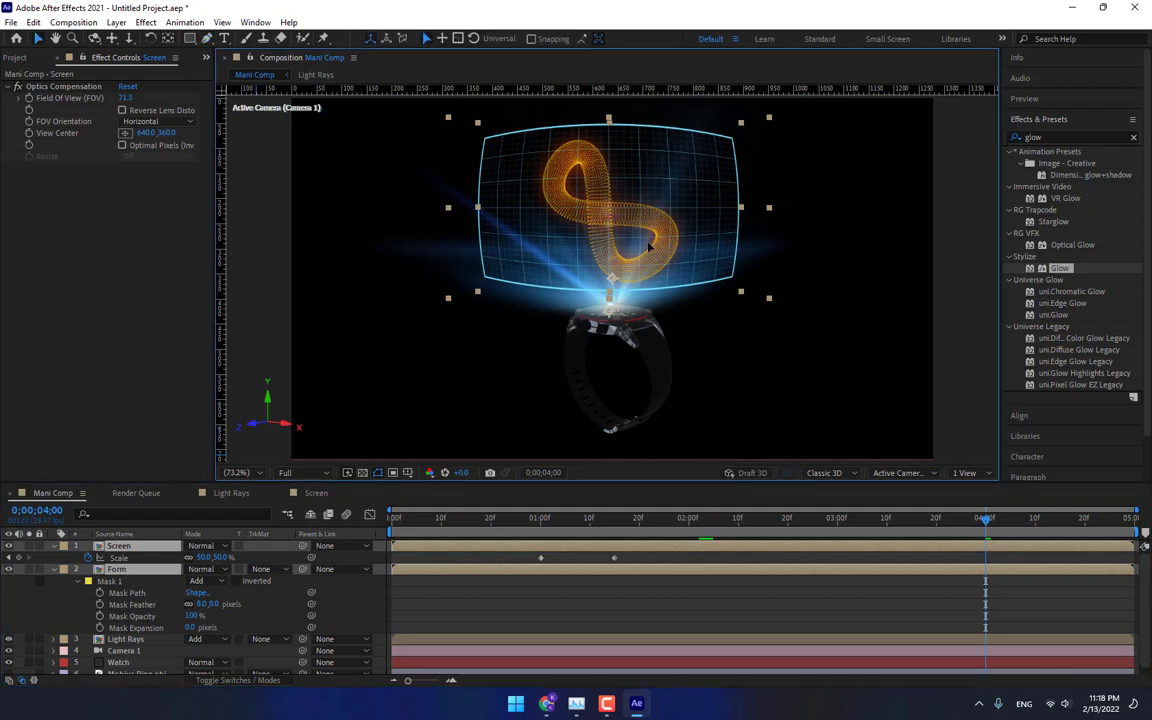
left_click_drag(648, 242, 645, 229)
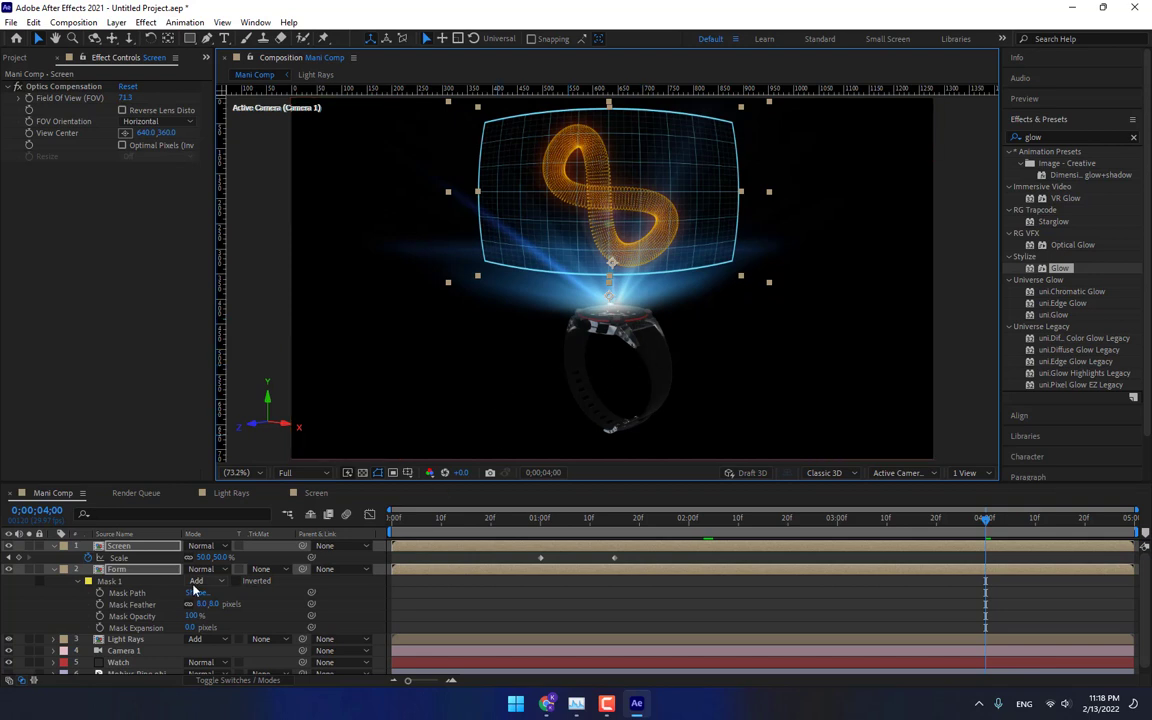
left_click(408, 571)
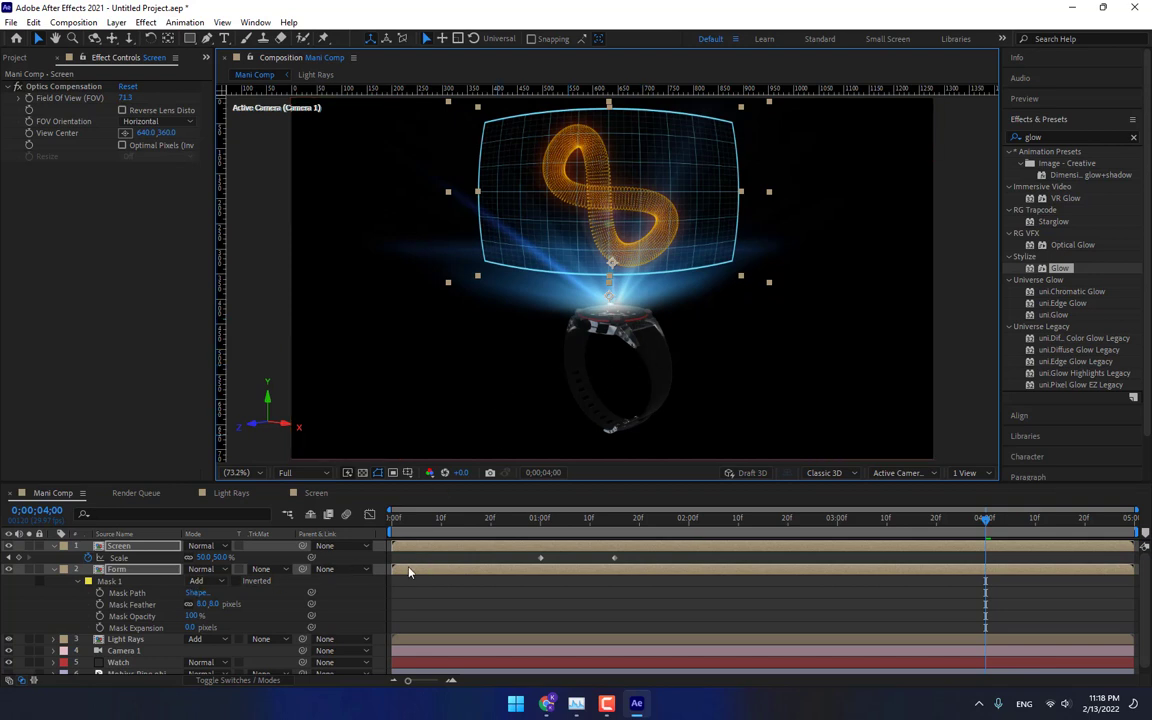
Select the Watch, Camera 1 and Light Rays layers and move them slightly downward together.
left_click(118, 662)
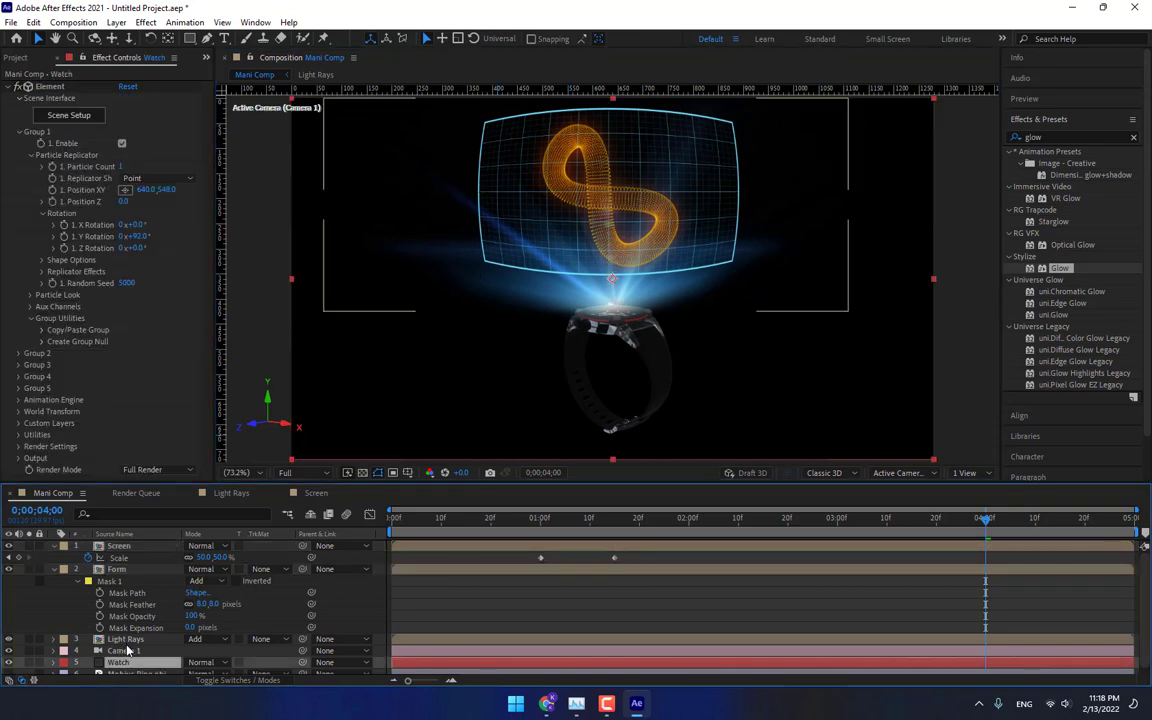
left_click(125, 639, "shift")
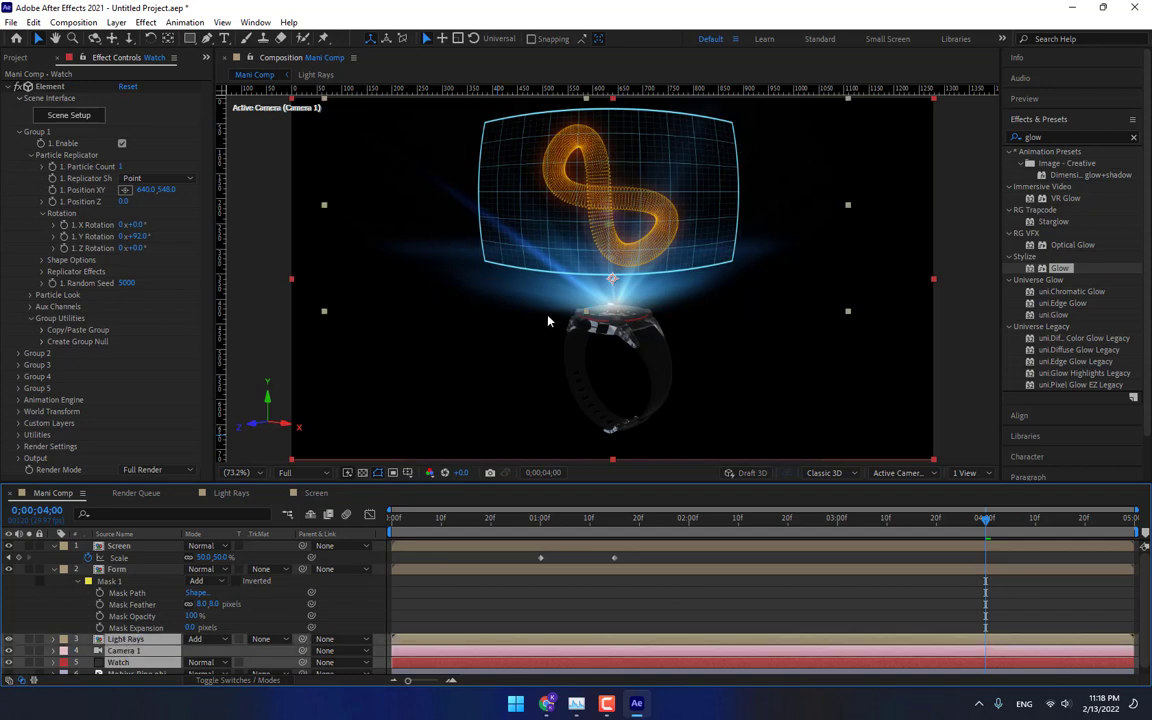
left_click_drag(645, 302, 645, 324)
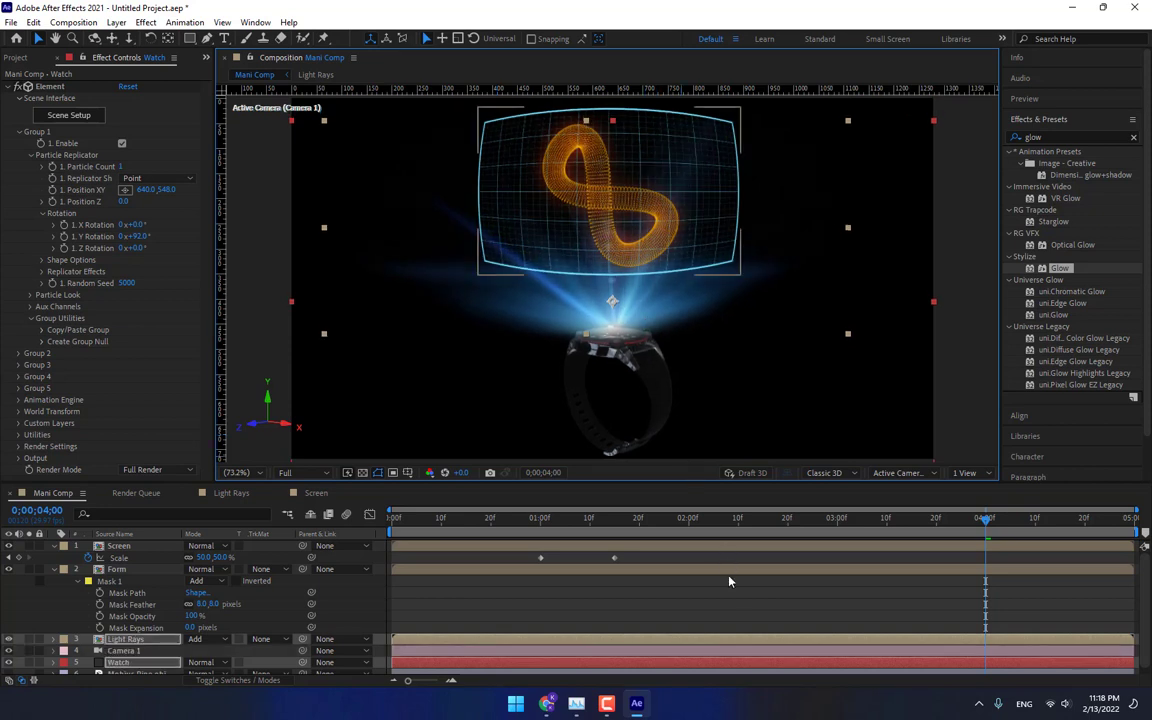
Open the Light Rays comp and set the flare's Flare Scale to 1.2.
left_click(231, 492)
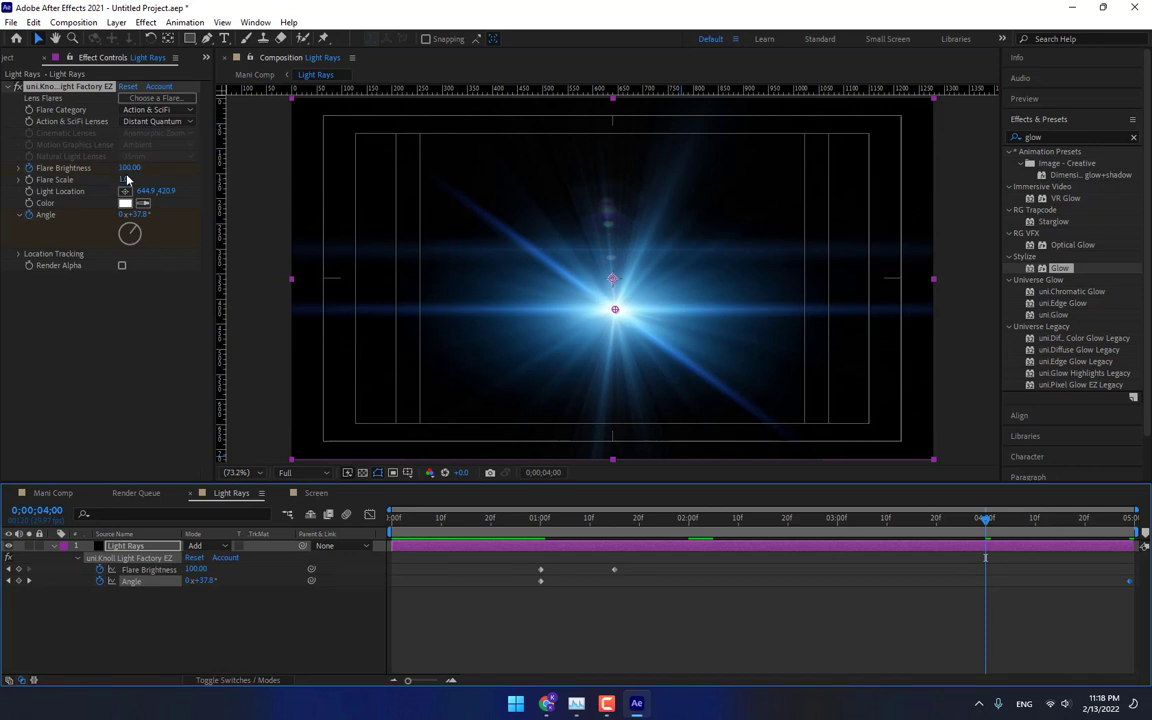
left_click_drag(125, 180, 301, 213)
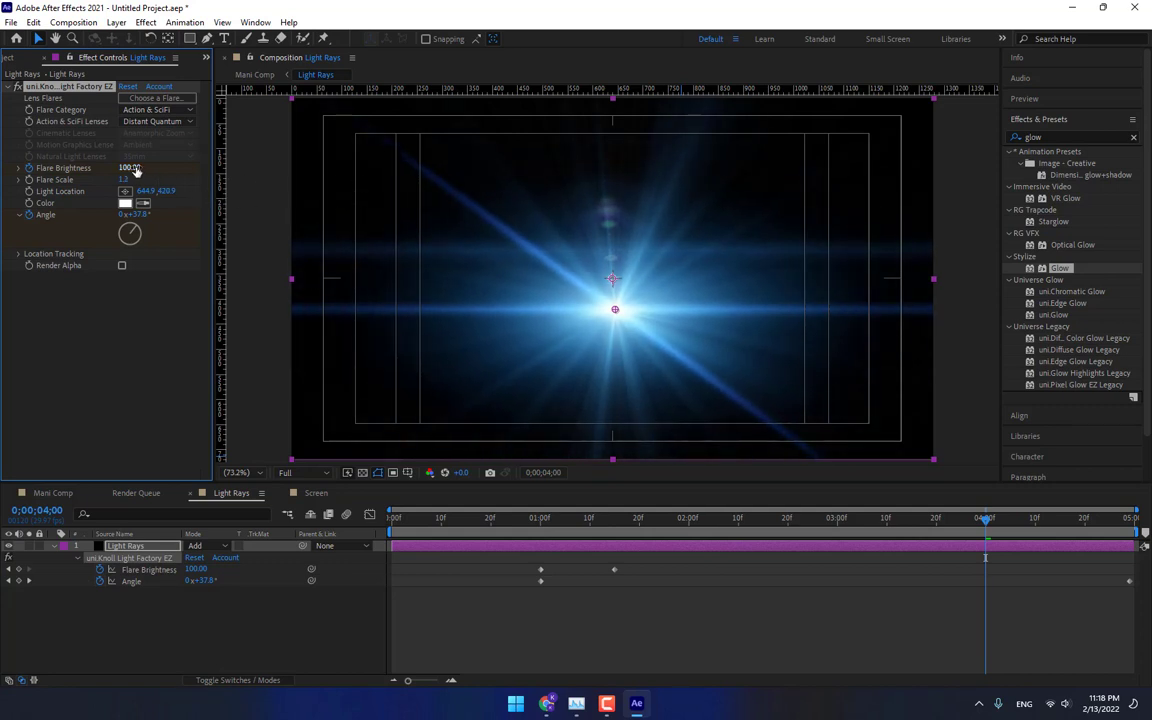
At 1:15, set the Flare Brightness to 103.40.
left_click(615, 531)
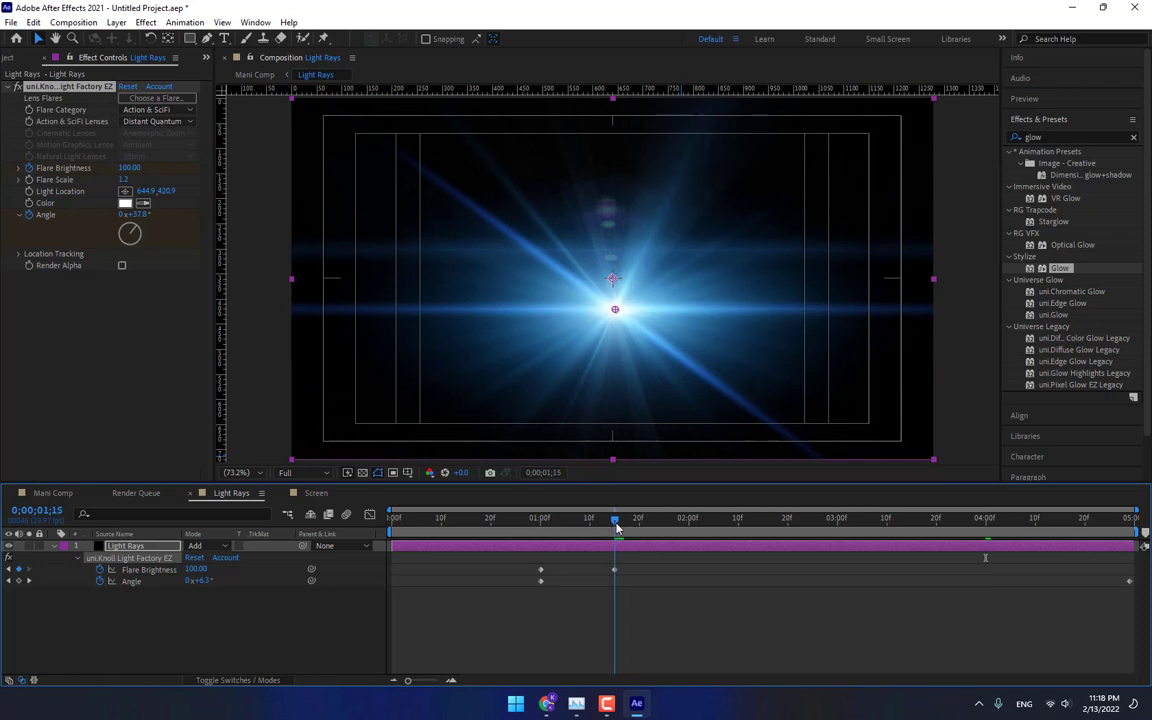
left_click_drag(129, 167, 160, 175)
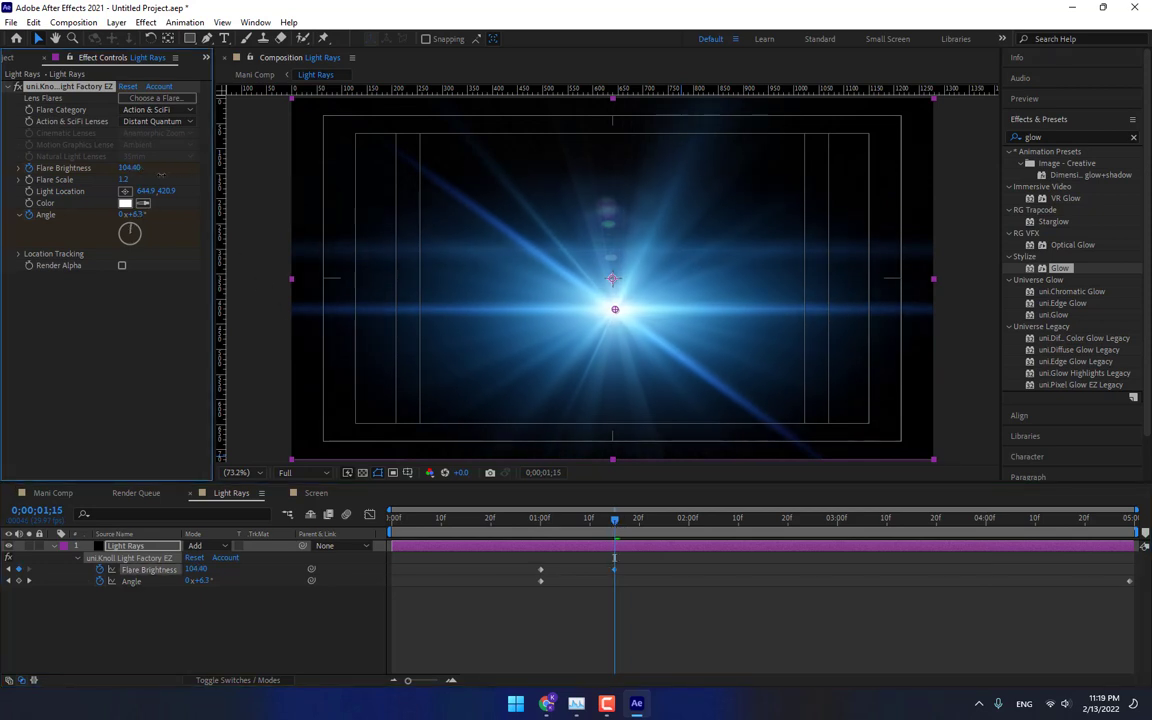
Scrub the Mani Comp timeline to check the flare near the start.
left_click(55, 494)
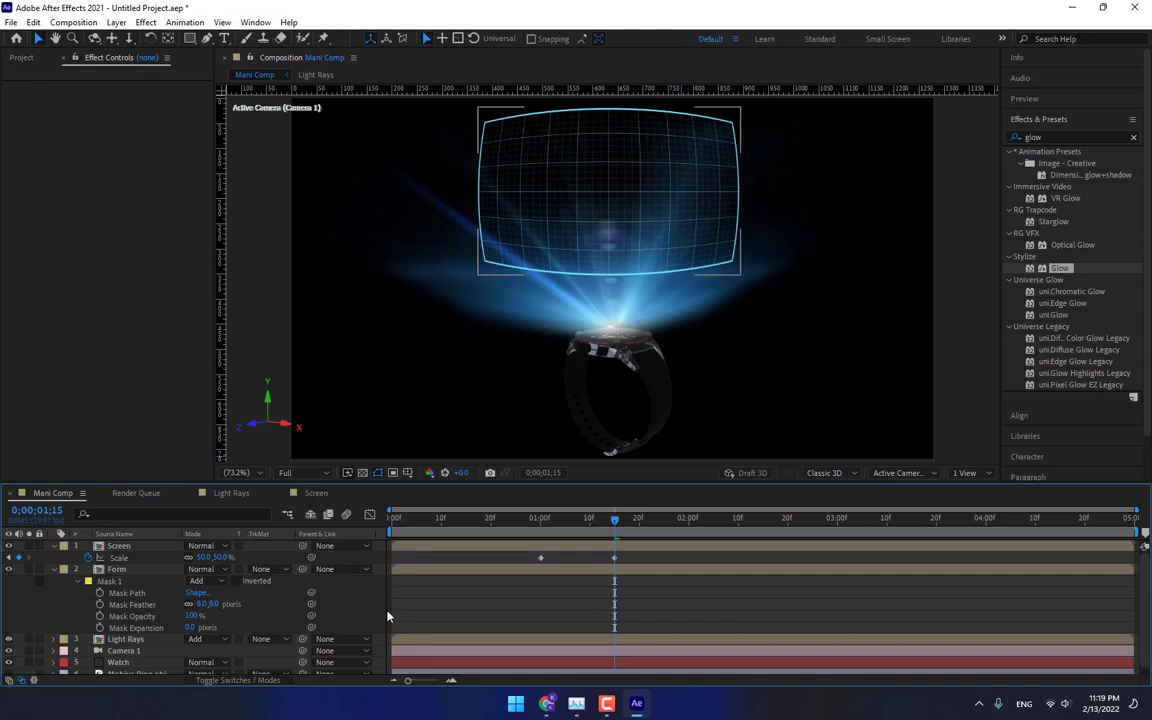
left_click_drag(614, 519, 396, 528)
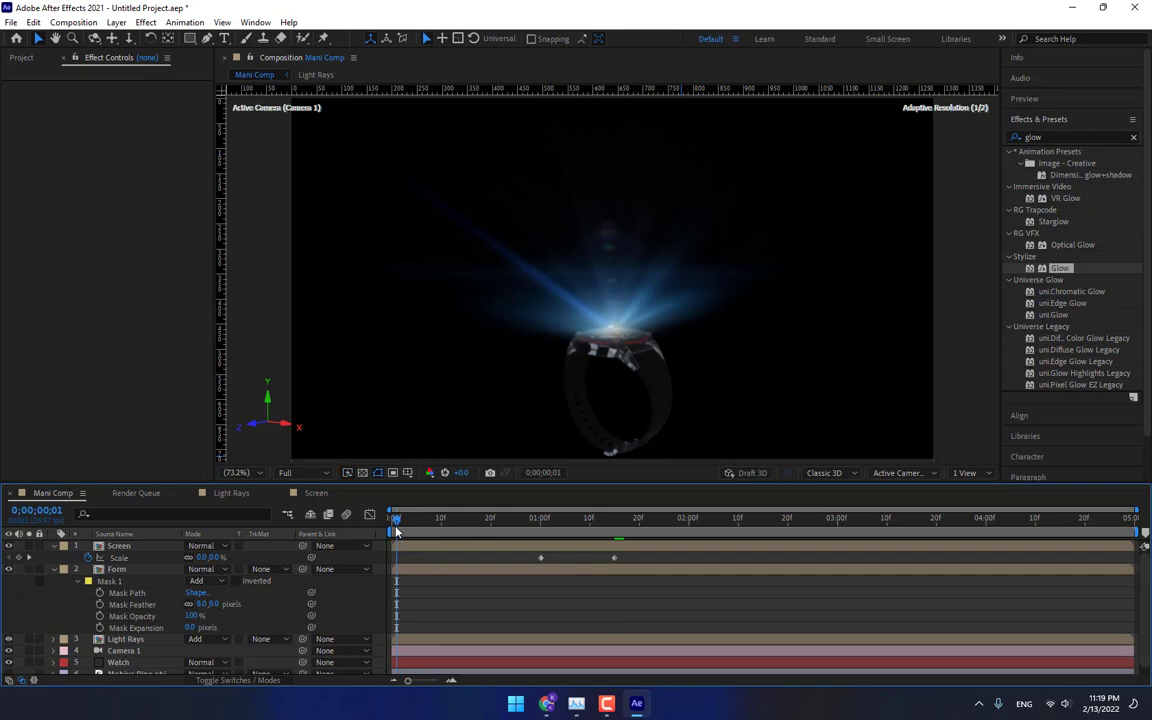
left_click(535, 520)
Back in Light Rays at 1:00, set the Flare Scale to 0.
left_click(231, 492)
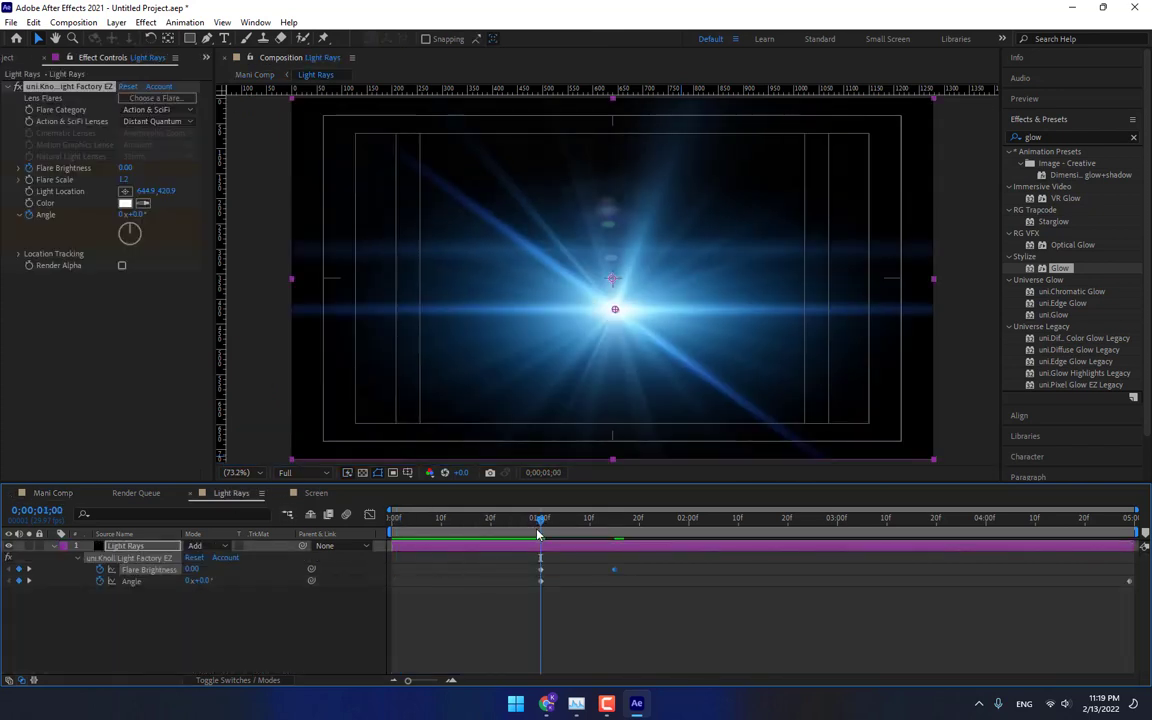
left_click_drag(540, 530, 505, 532)
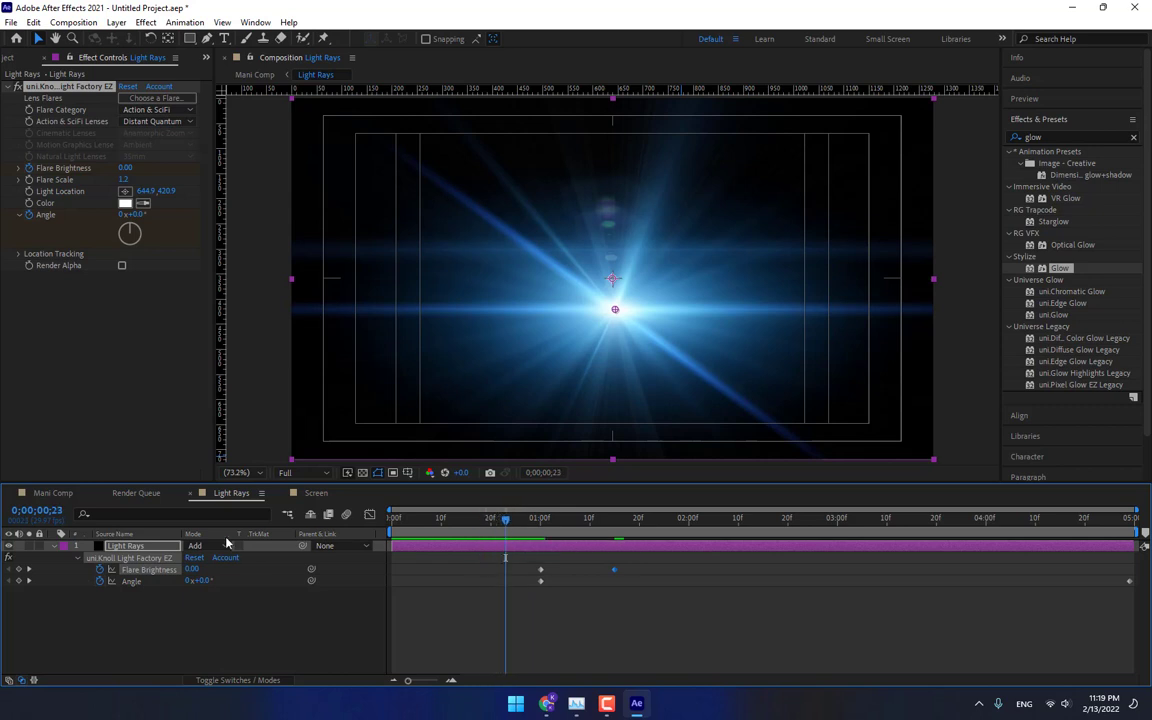
left_click(160, 547)
left_click(541, 520)
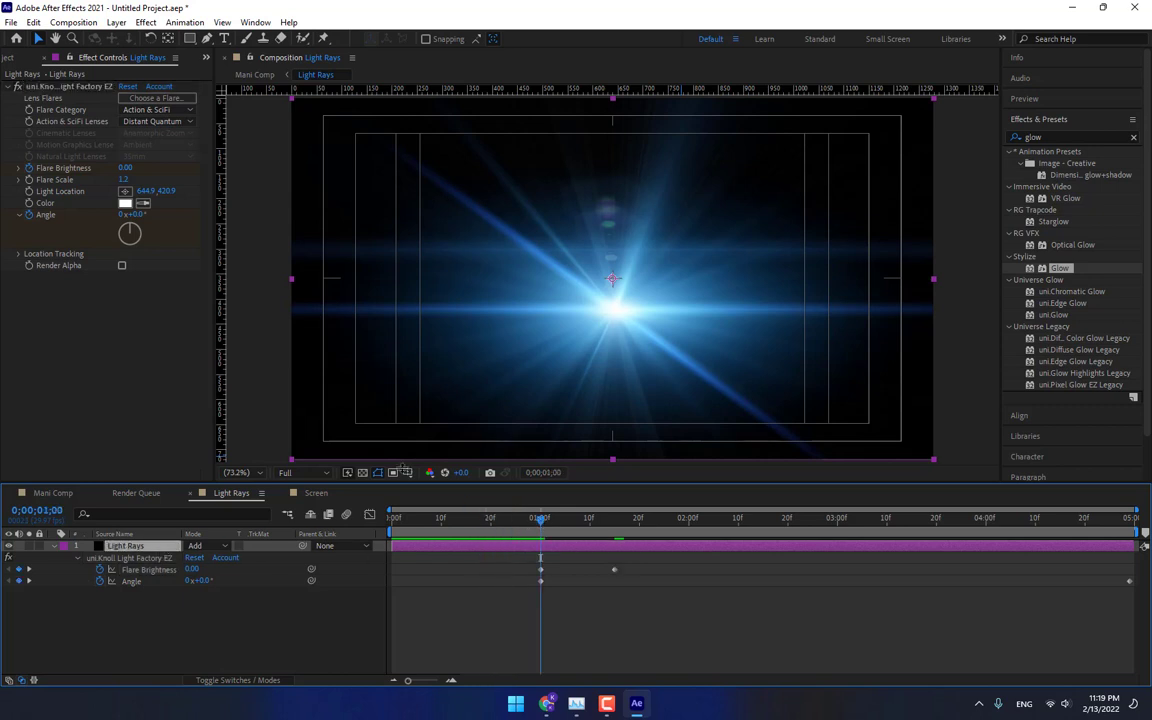
left_click(125, 180)
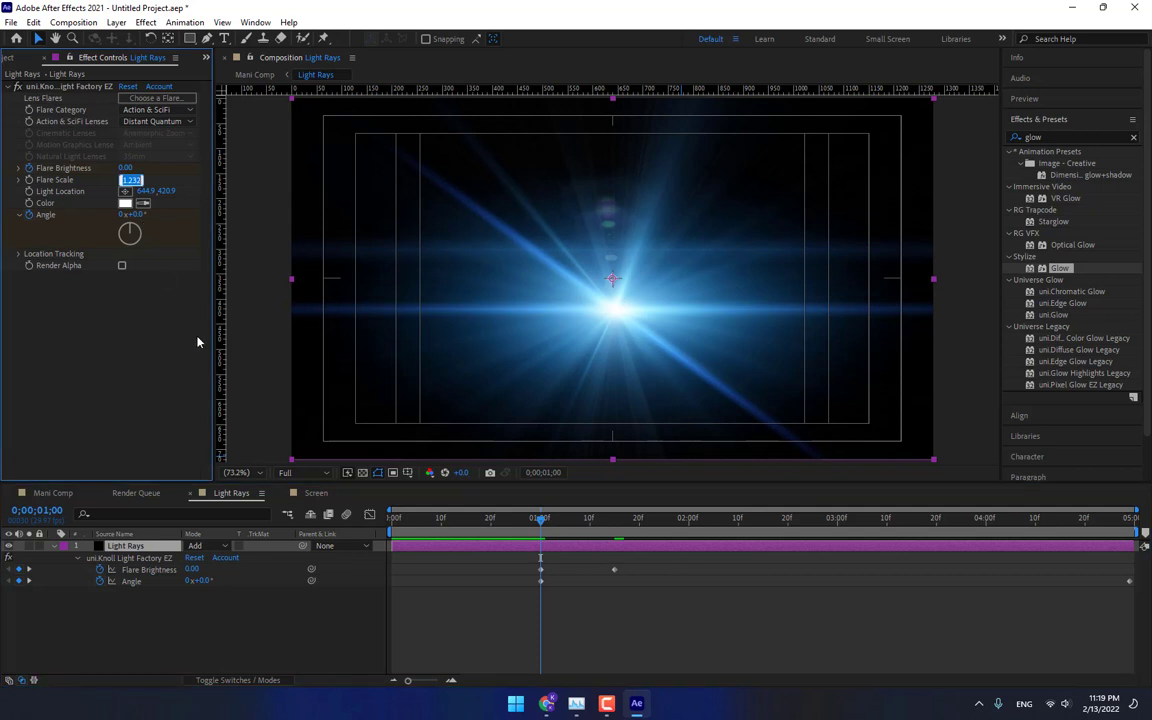
type("0")
key("Return")
Trim the Light Rays layer's in point to 1:00.
mouse_move(557, 524)
left_mouse_down()
mouse_move(594, 522)
mouse_move(531, 528)
mouse_move(545, 530)
left_mouse_up()
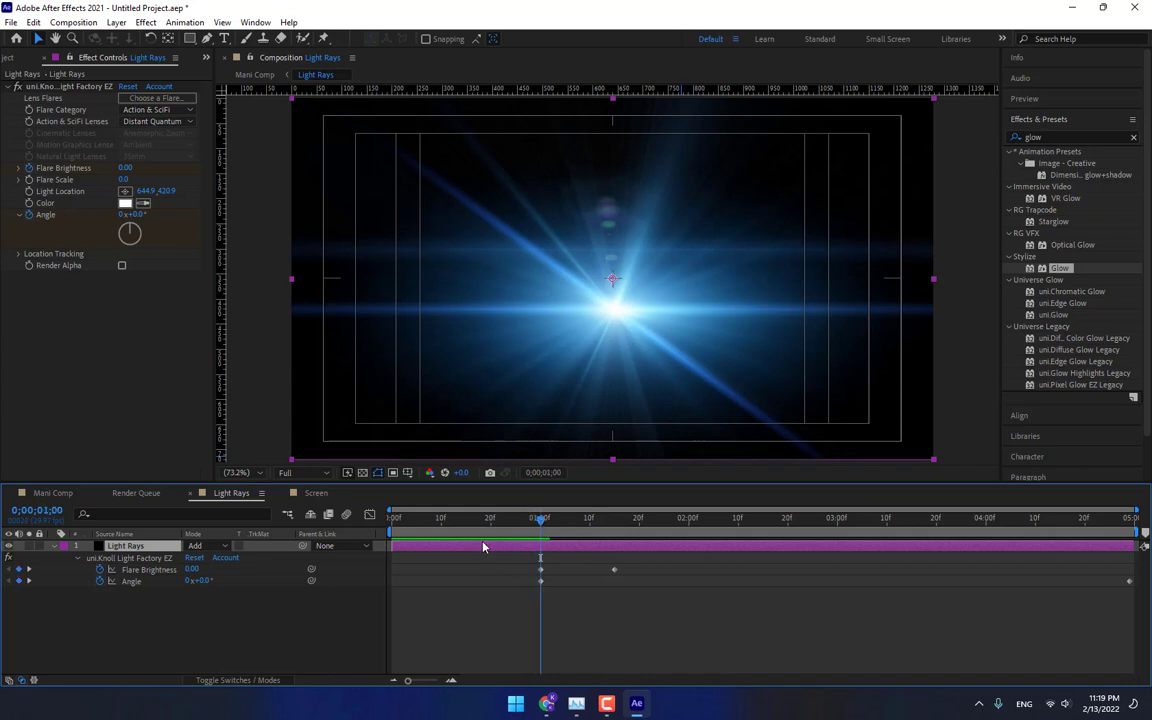
key("alt+bracketleft")
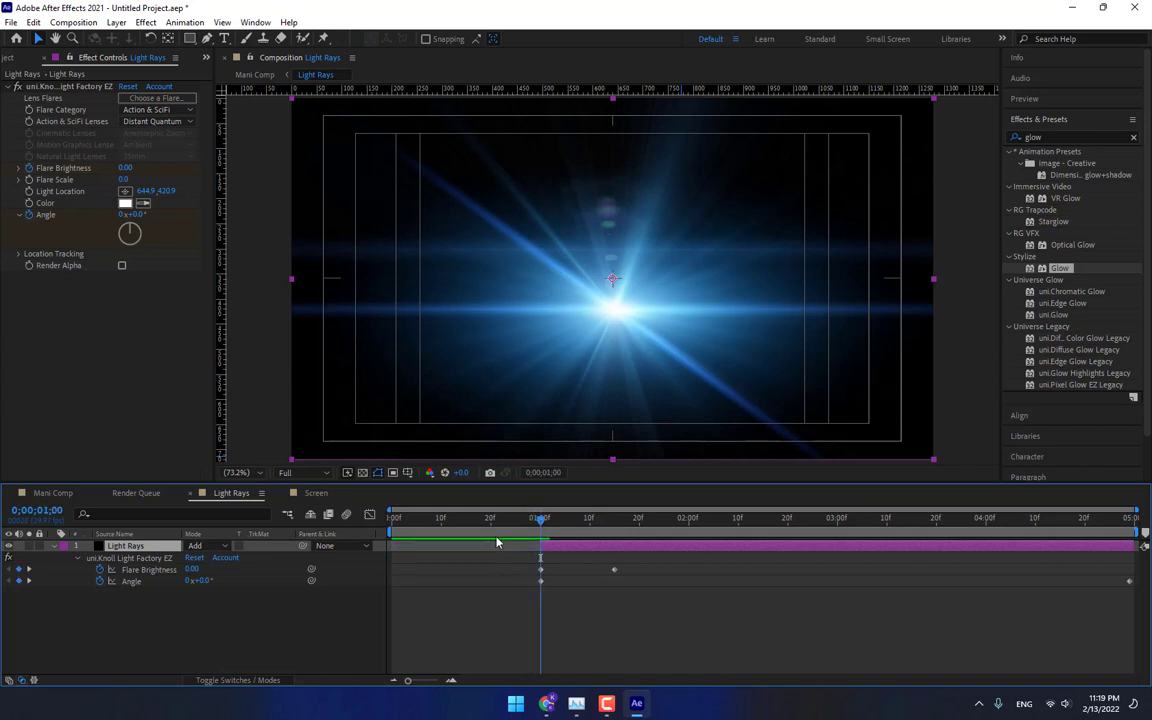
left_click(510, 520)
Scrub the Mani Comp timeline to review the opening of the animation.
left_click(53, 492)
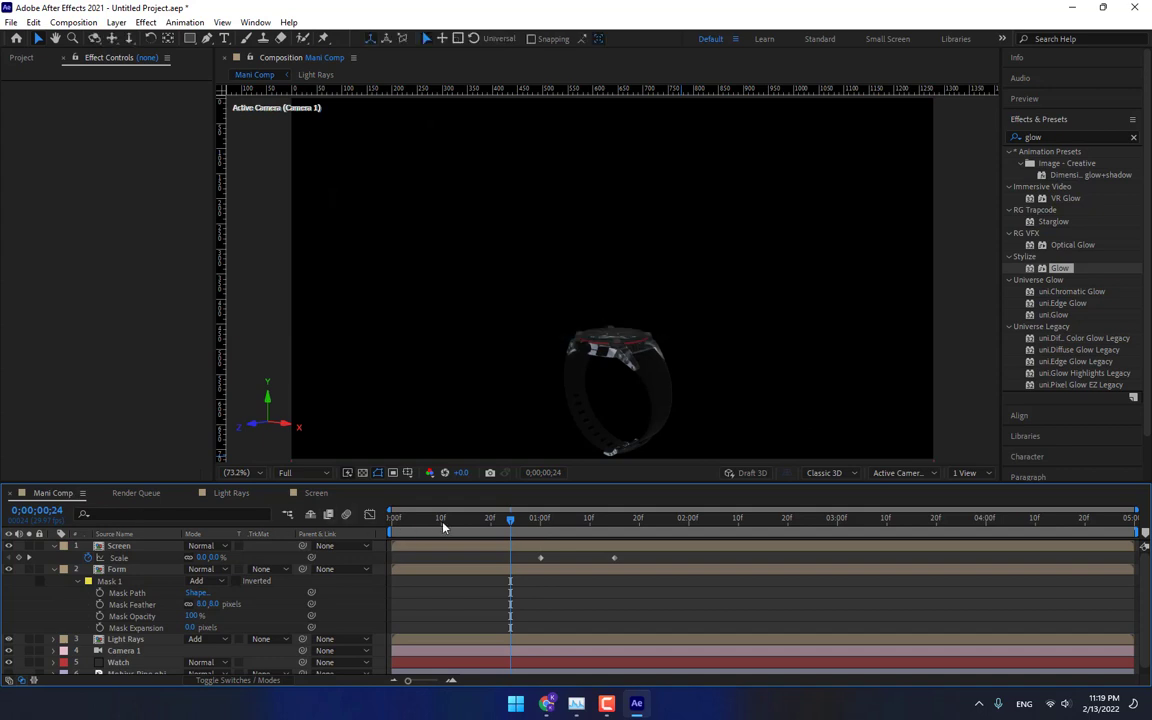
left_click_drag(538, 527, 594, 528)
scroll(270, 626, "down", 1)
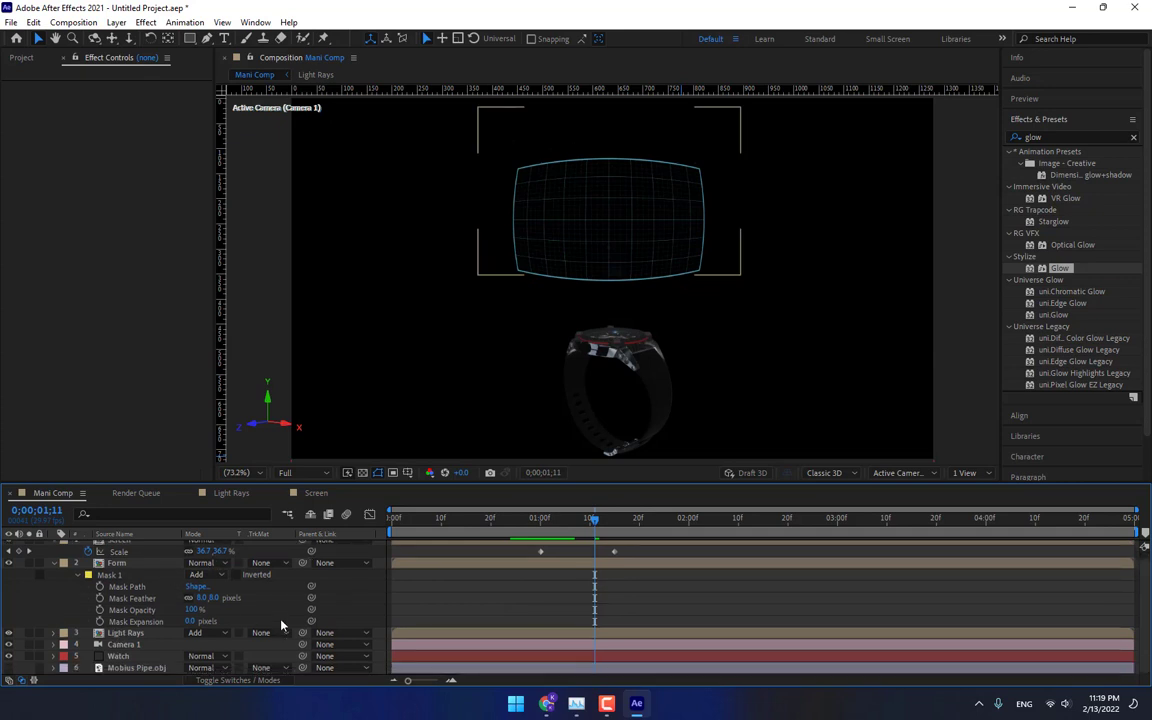
Open the Light Rays precomp and at 1:00 set the Flare Scale to 1.
left_click(126, 633)
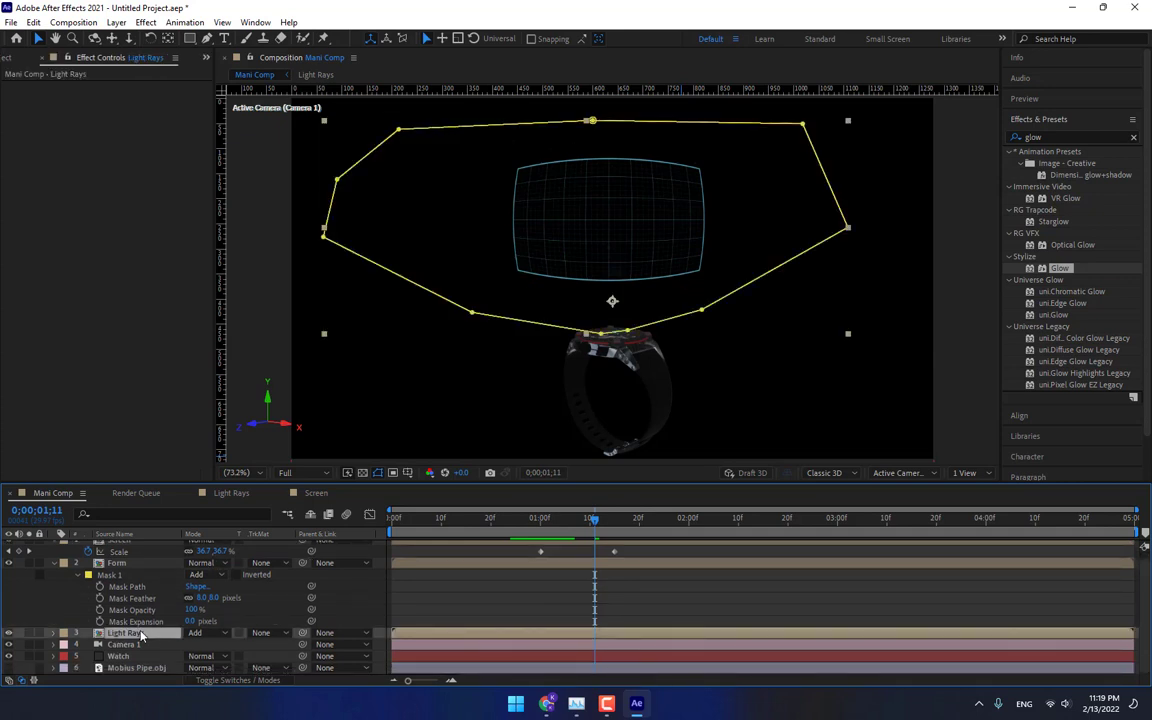
double_click(141, 636)
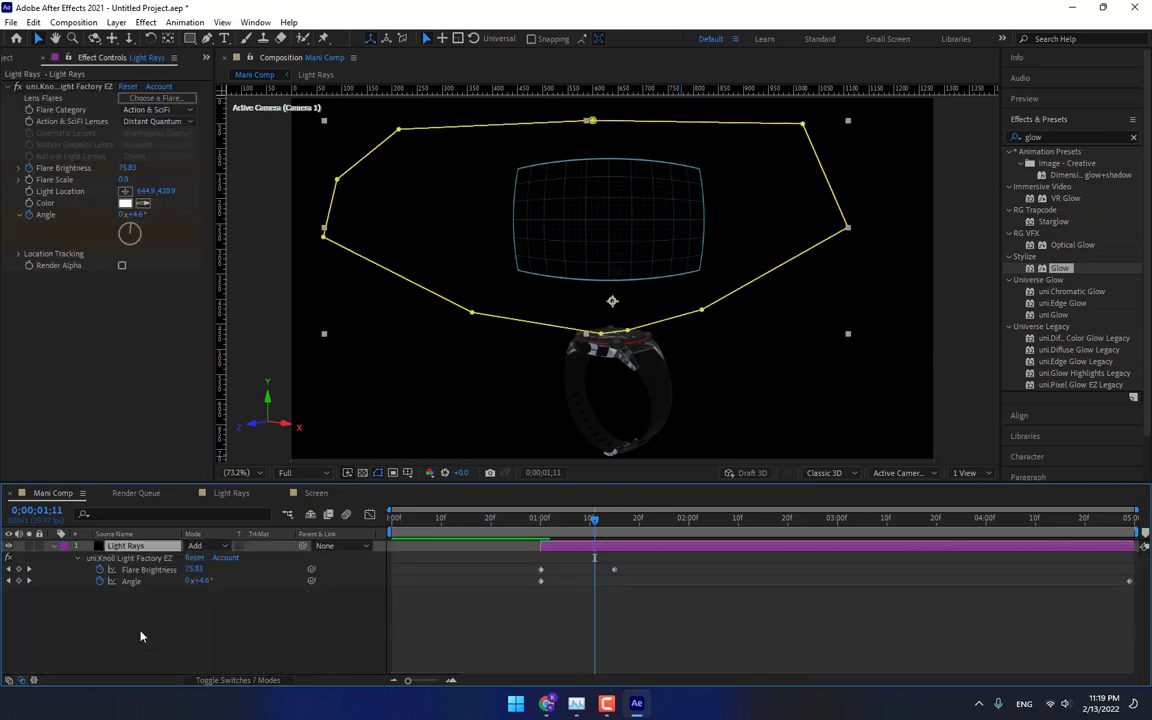
left_click_drag(612, 532, 540, 545)
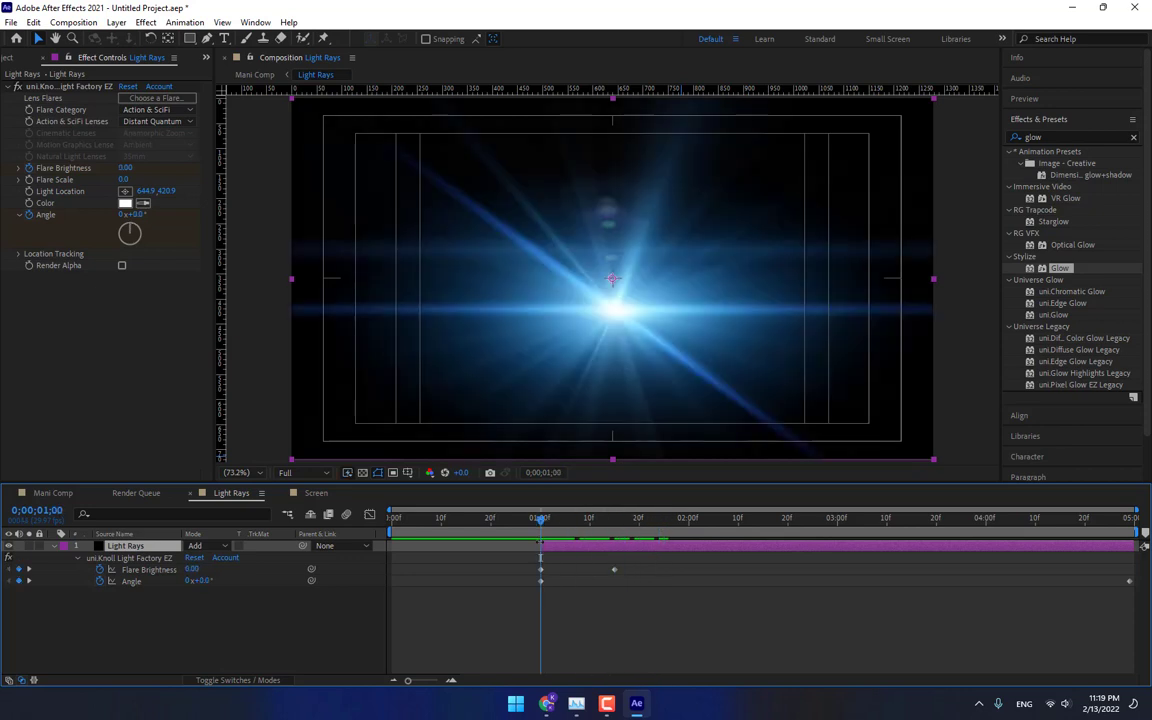
left_click(123, 180)
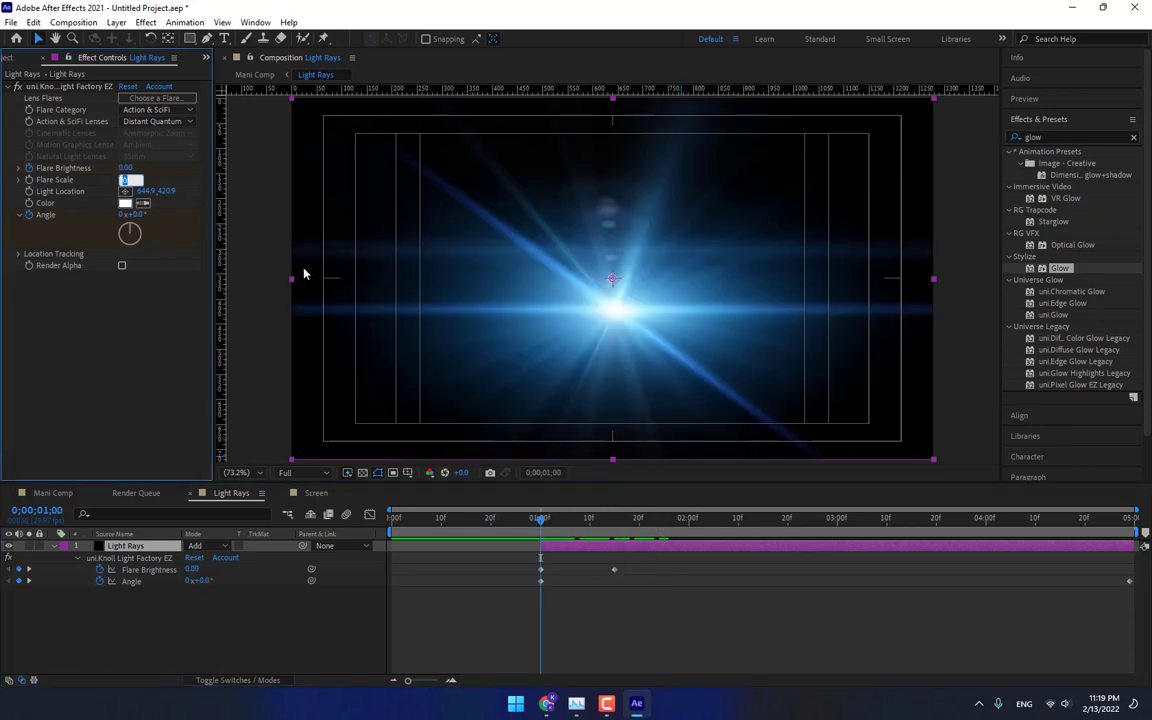
type("1")
key("Return")
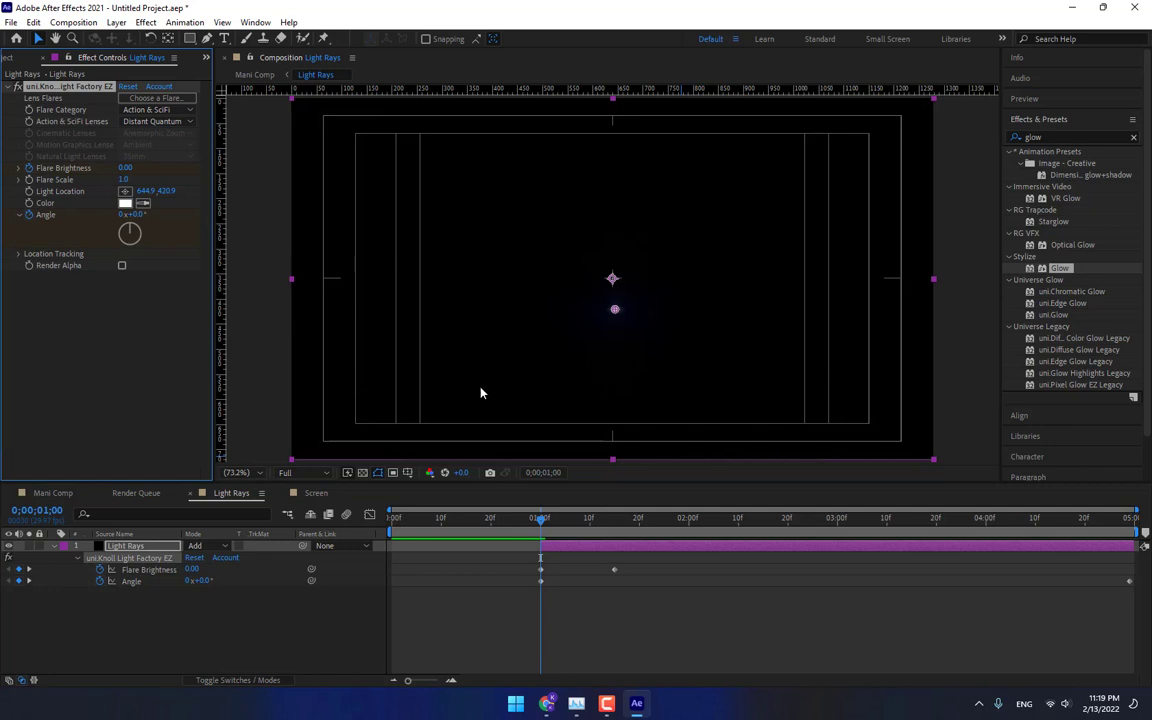
Scrub the flare animation, then return to Mani Comp and scrub its timeline.
left_click(595, 528)
left_click_drag(595, 533, 640, 542)
left_click(53, 493)
left_click_drag(540, 530, 590, 540)
Select the Screen layer and move its anchor point down to the watch with the Pan Behind tool.
left_click(122, 543)
left_click(123, 547)
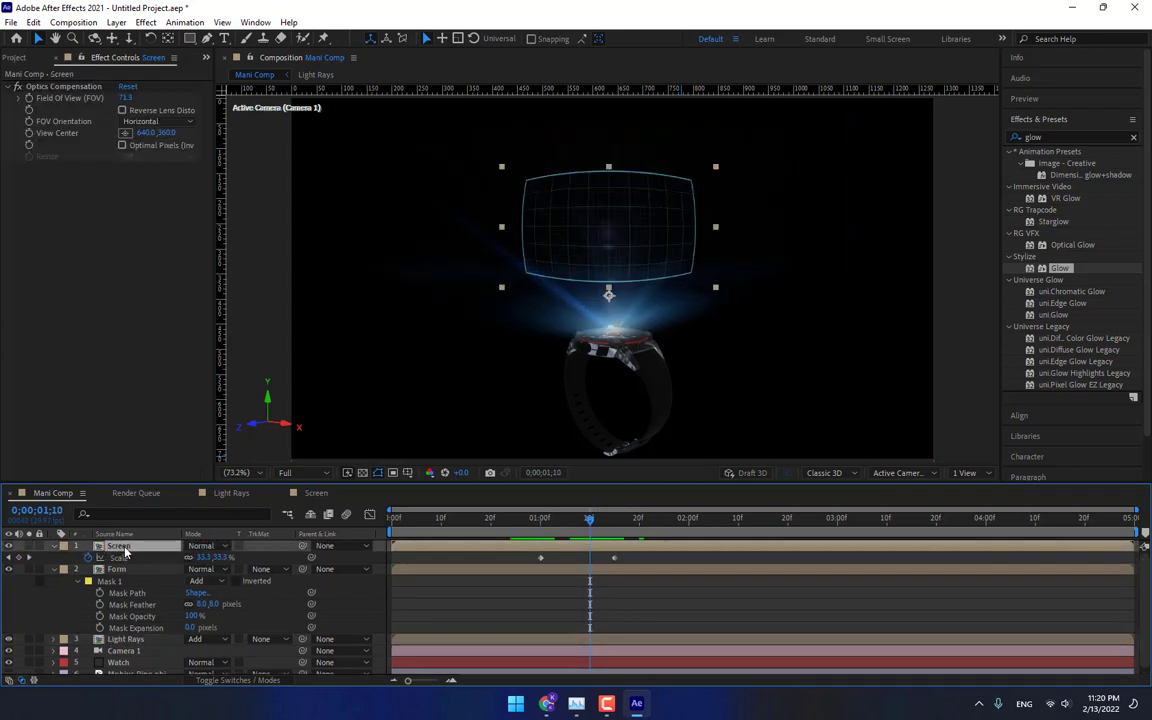
left_click(167, 39)
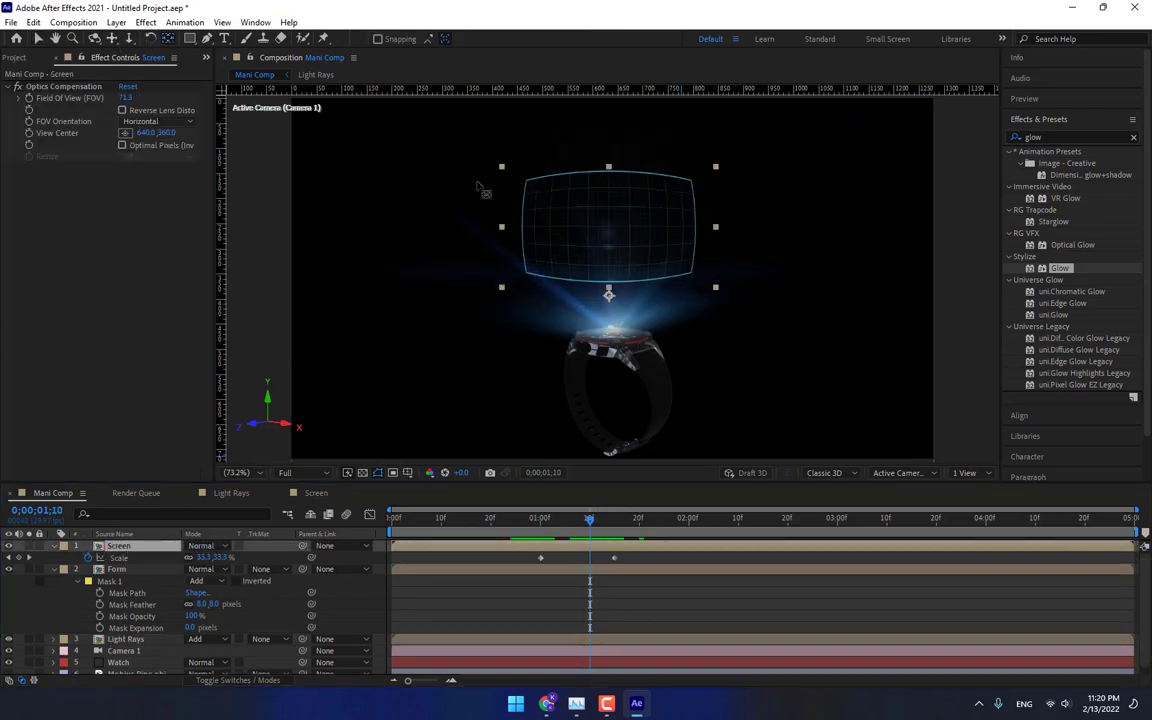
left_click_drag(609, 296, 612, 332)
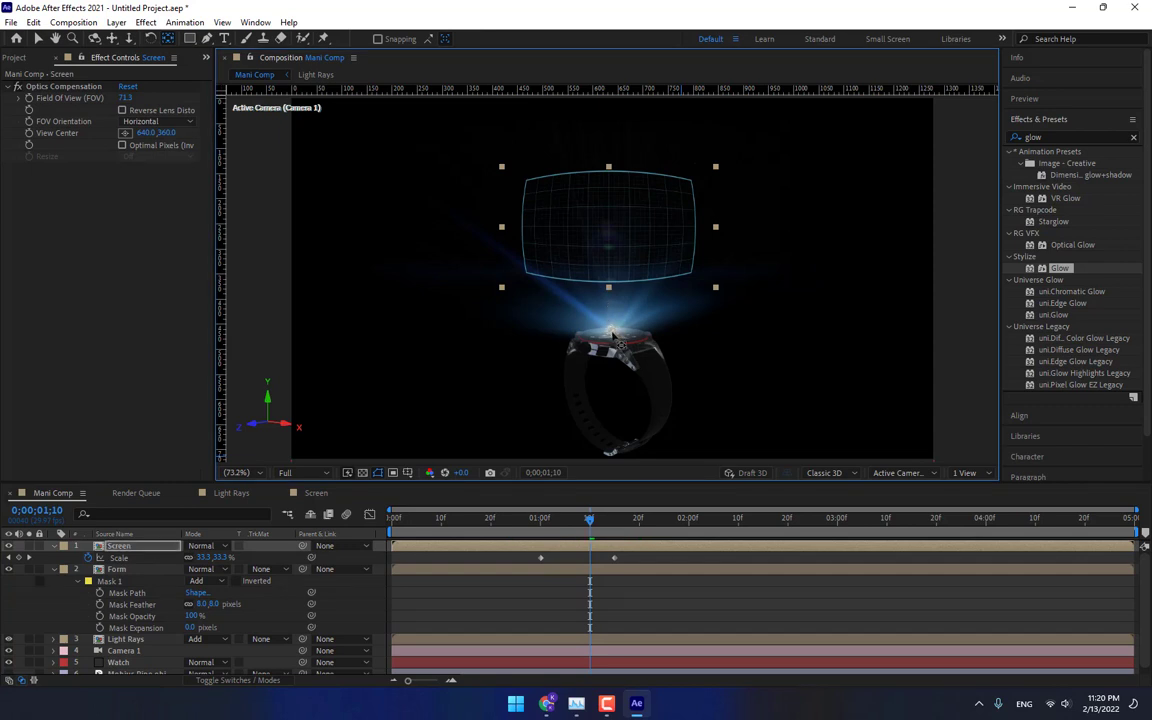
At 1:15, set the Screen layer's Scale to 58%.
key("Page_Up")
key("Page_Up")
key("Page_Up")
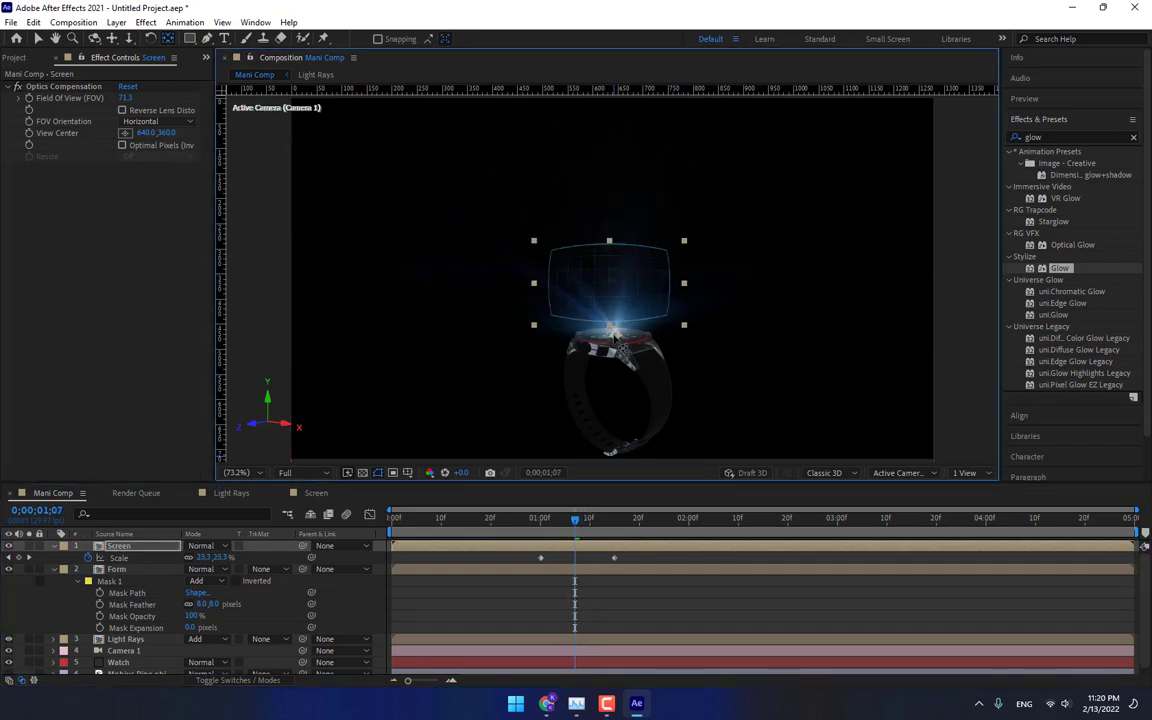
left_click(550, 520)
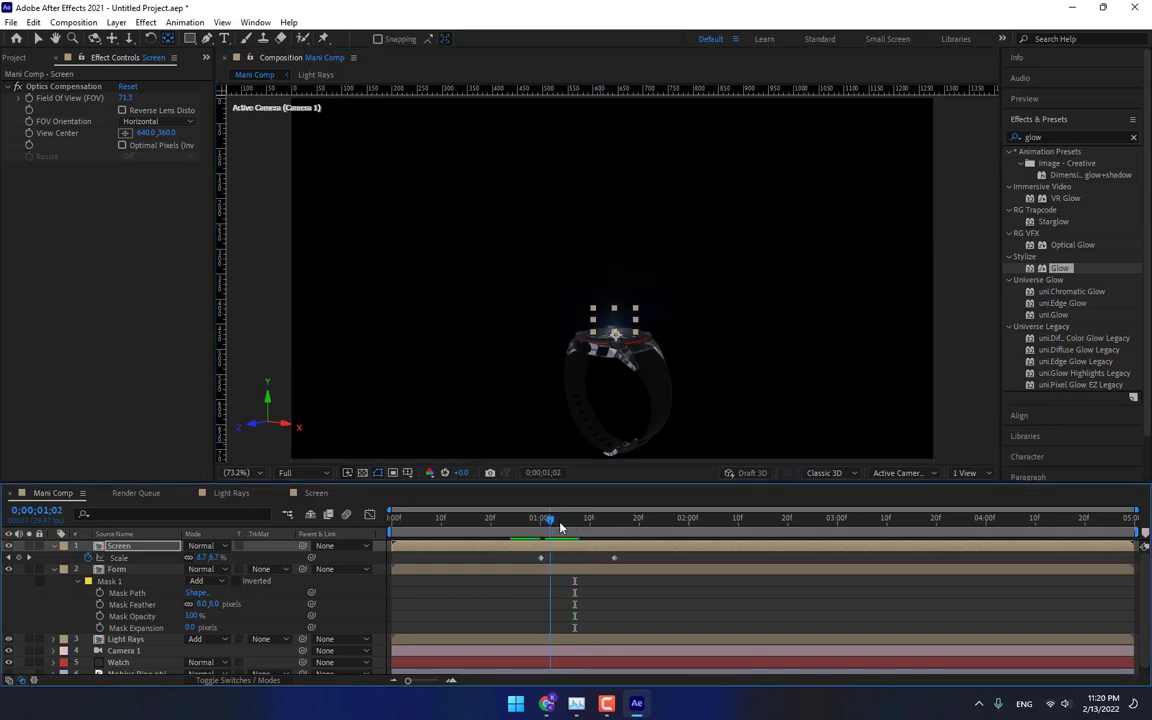
left_click_drag(560, 527, 684, 531)
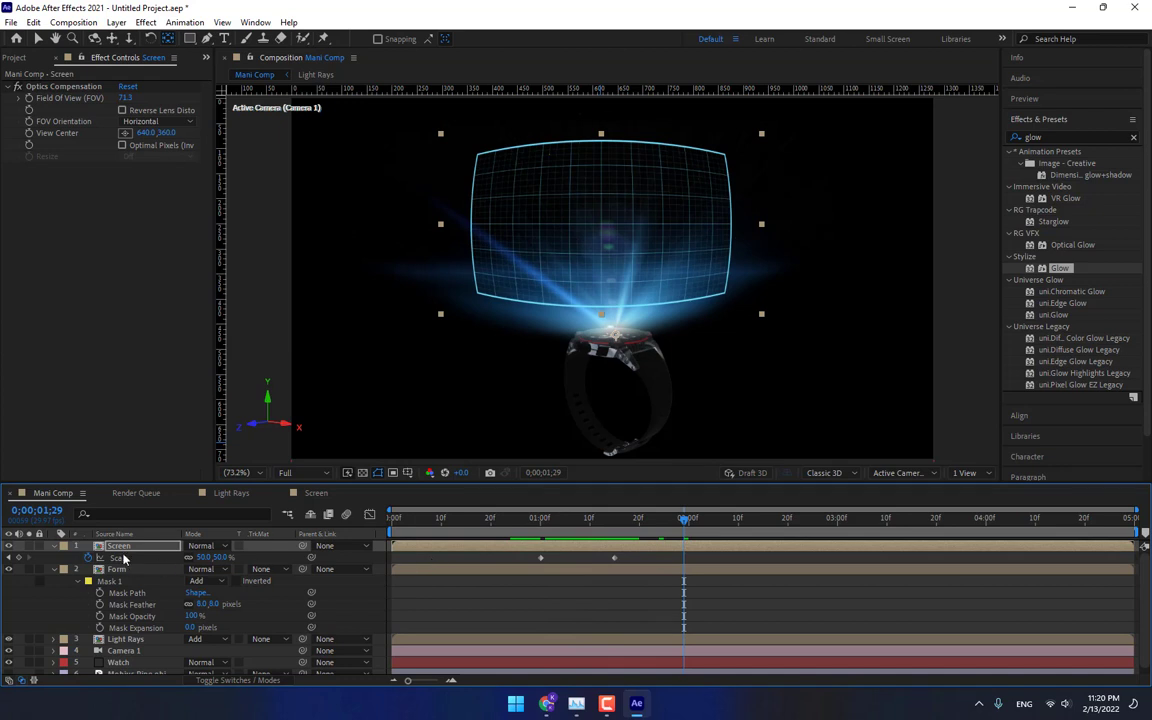
left_click(616, 519)
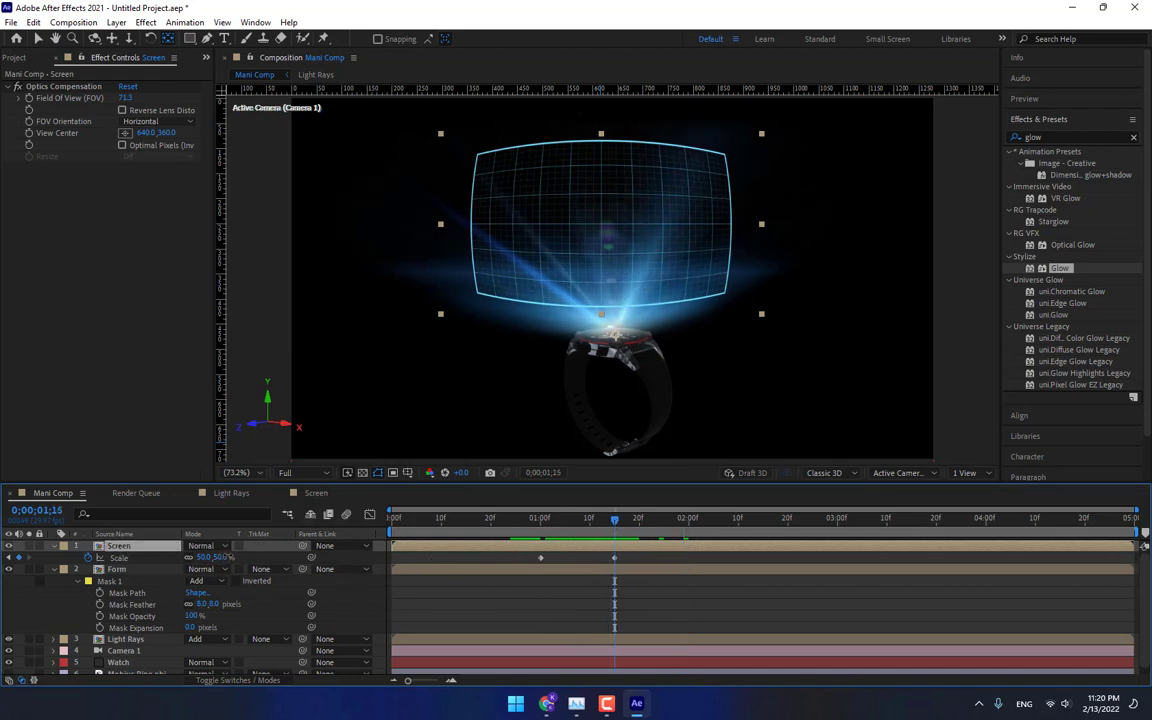
left_click_drag(226, 556, 230, 556)
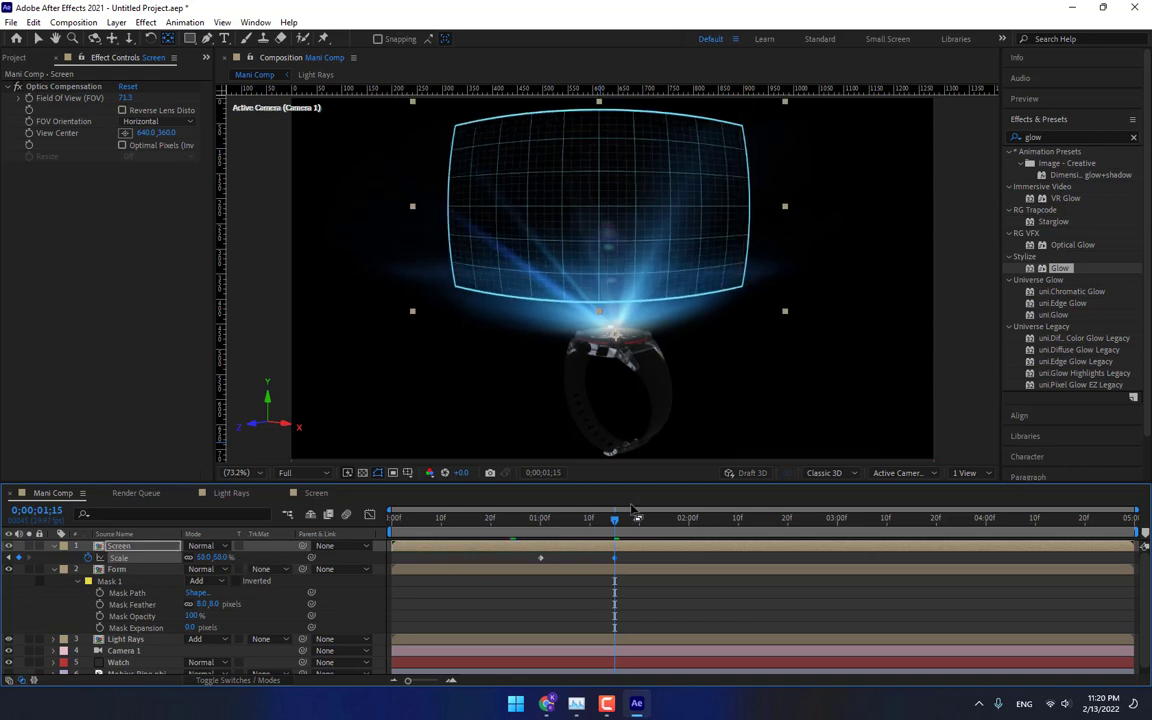
left_click_drag(632, 512, 389, 522)
Select the Watch layer and enable Multi-Object under Particle Look in its Element effect.
left_click(118, 662)
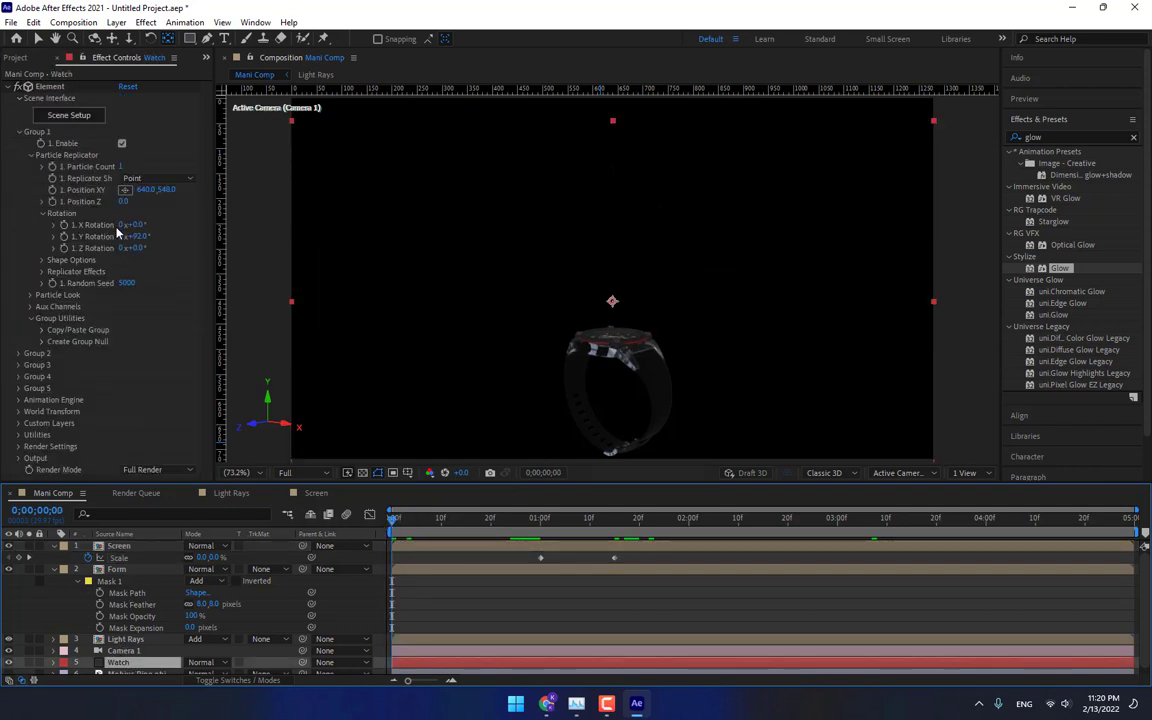
left_click(31, 296)
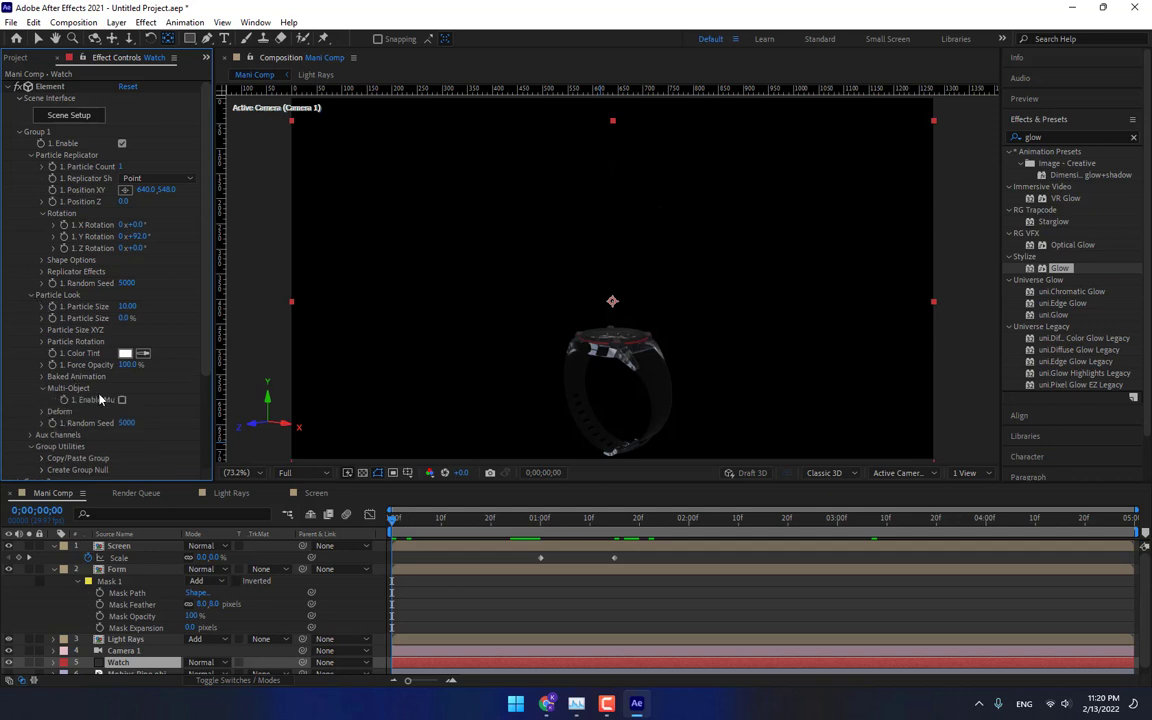
left_click(121, 401)
scroll(121, 400, "down", 3)
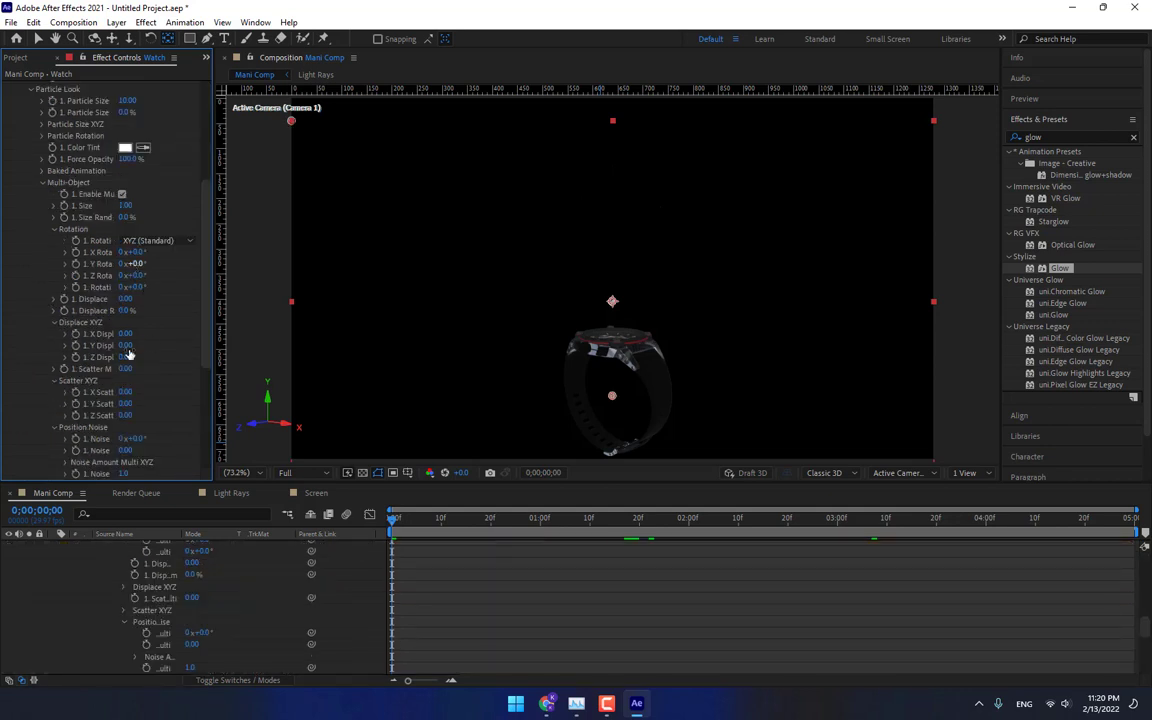
At the start of the timeline, set the Element Multi-Object Y Displace to 3 and Y Scatter to about 17.27.
left_click_drag(162, 336, 198, 331)
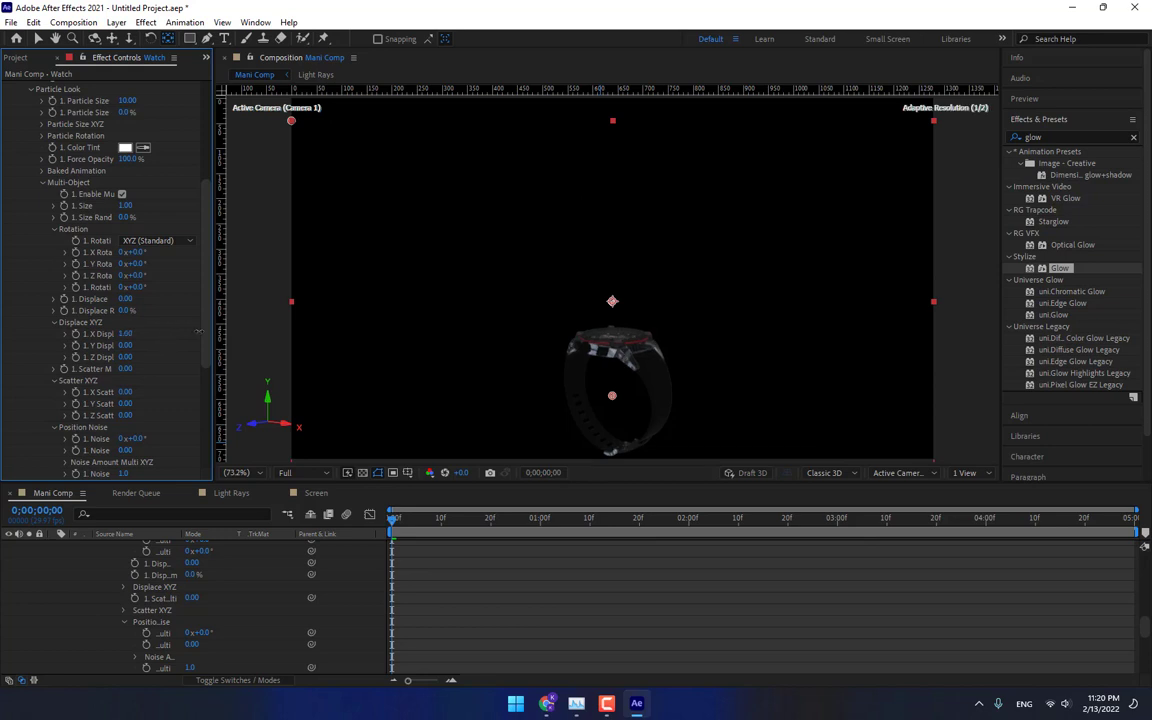
left_click_drag(128, 333, 851, 253)
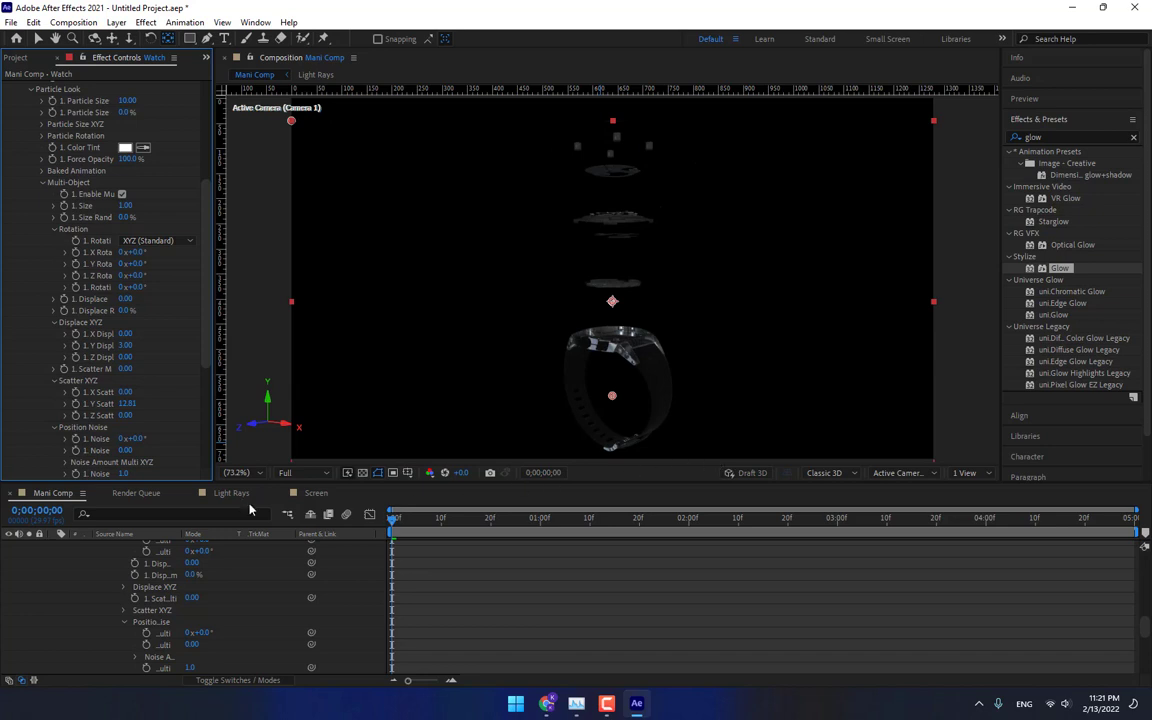
left_click_drag(165, 404, 421, 428)
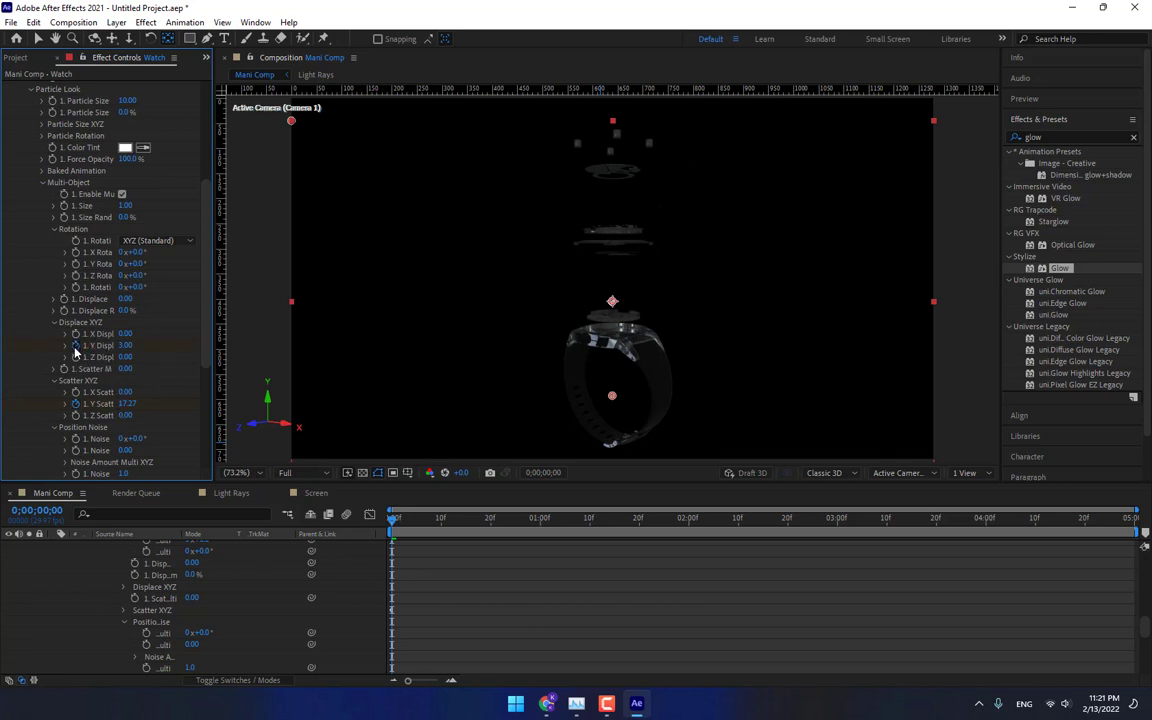
At 1:00, set the Multi-Object Y Scatter to 0 to keyframe the watch parts coming together.
left_click(540, 524)
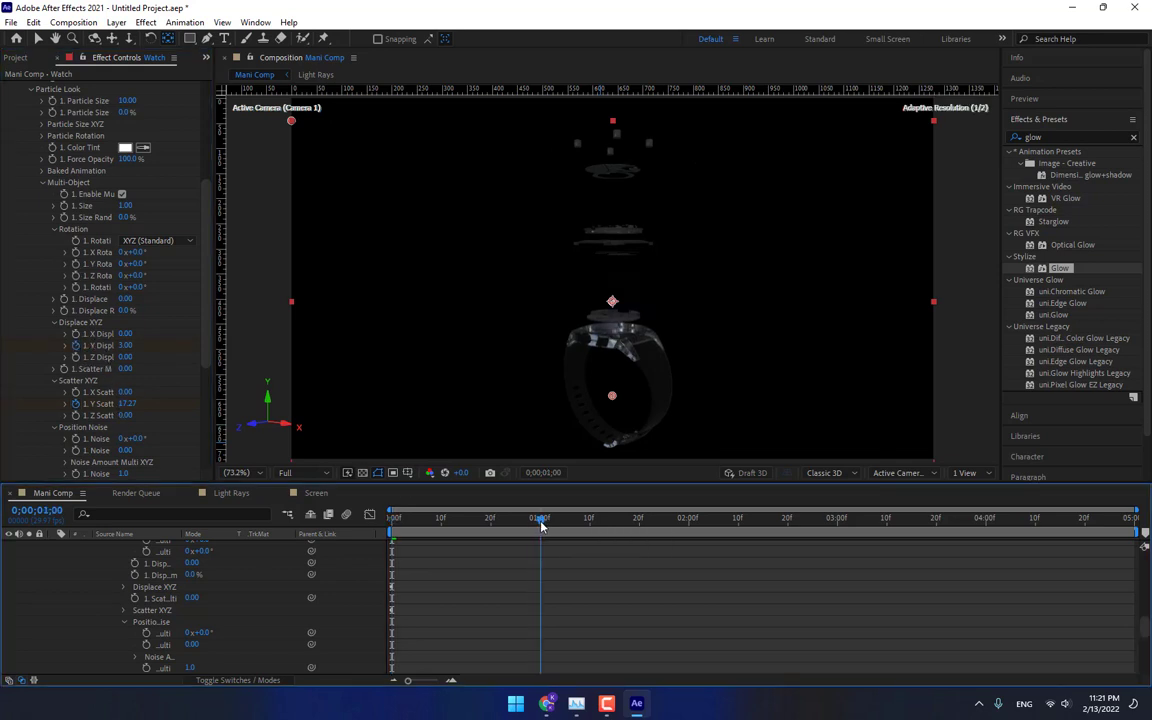
left_click(128, 403)
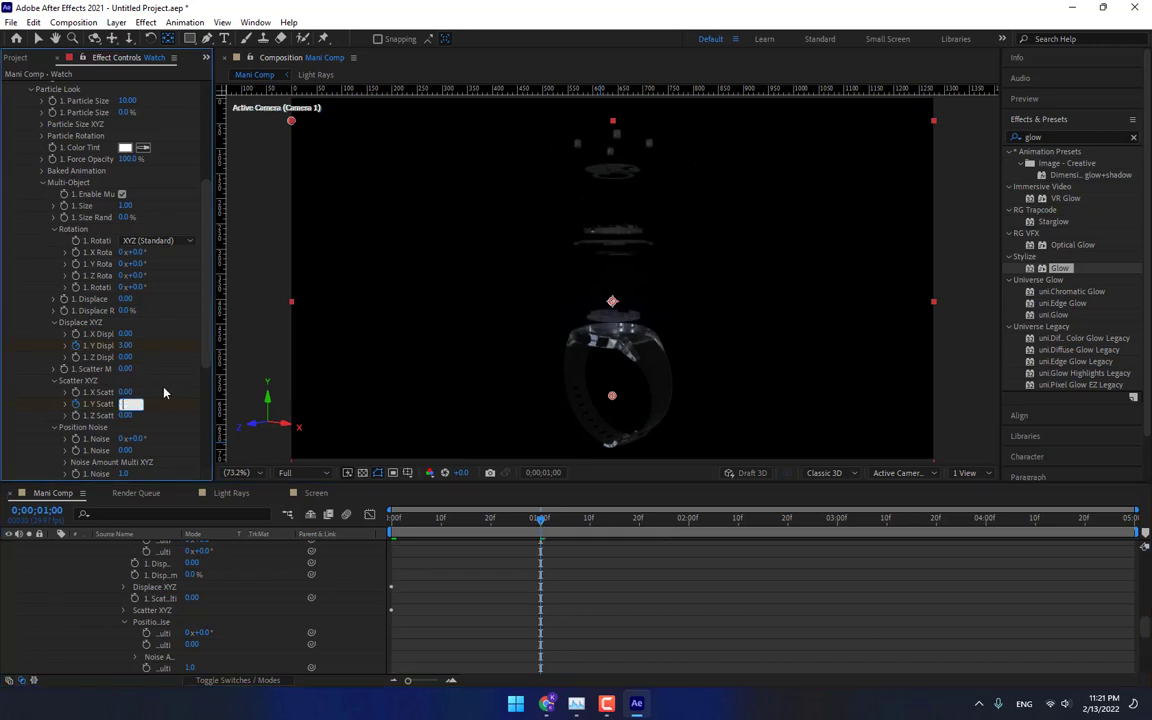
type("0")
key("Return")
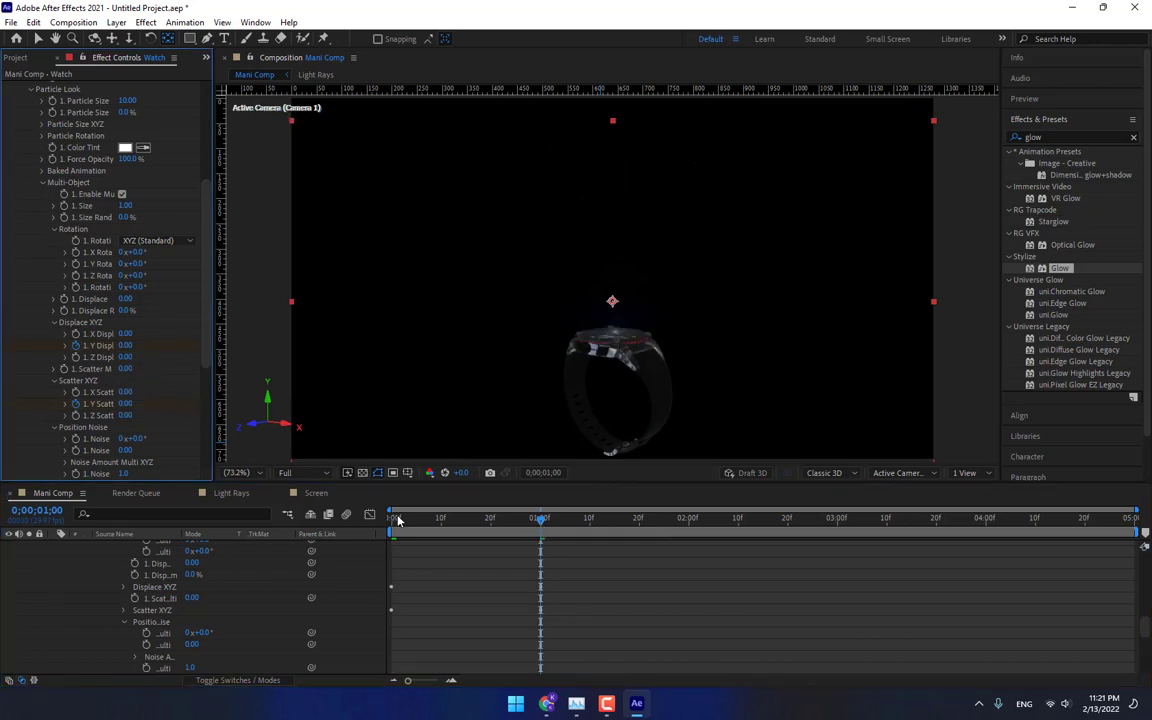
Reveal the Watch layer's animated properties, select their keyframes at 1:00 and open their keyframe options.
key("u")
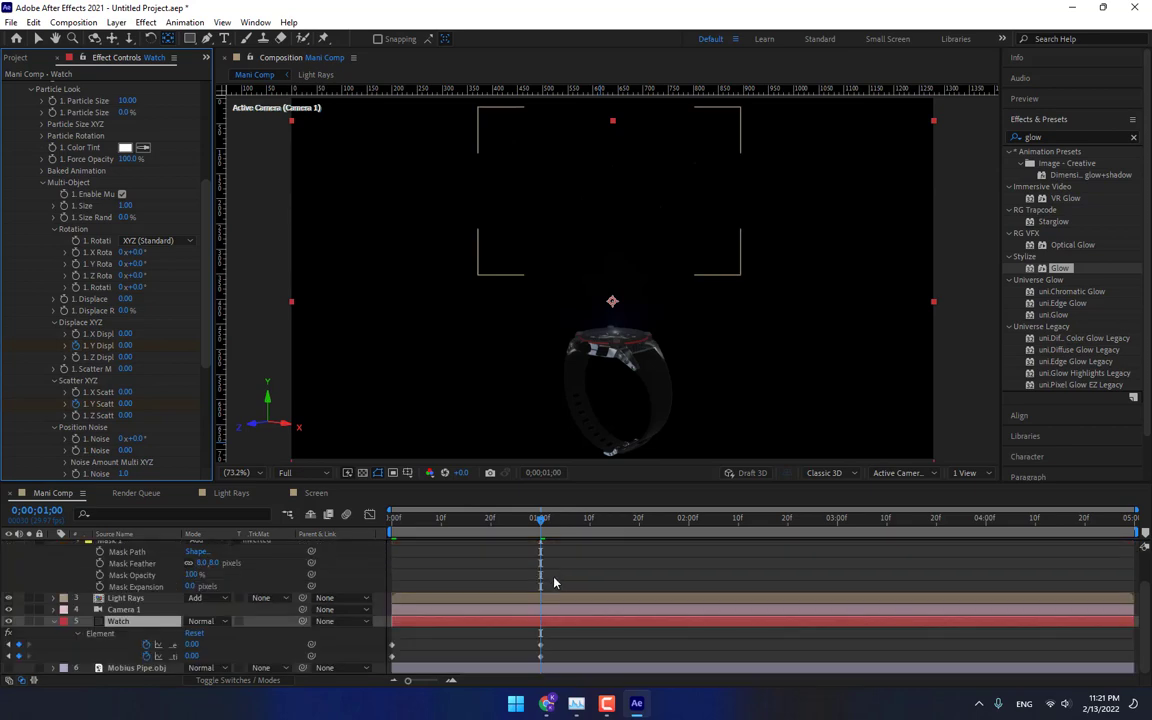
left_click_drag(560, 655, 533, 631)
right_click(540, 645)
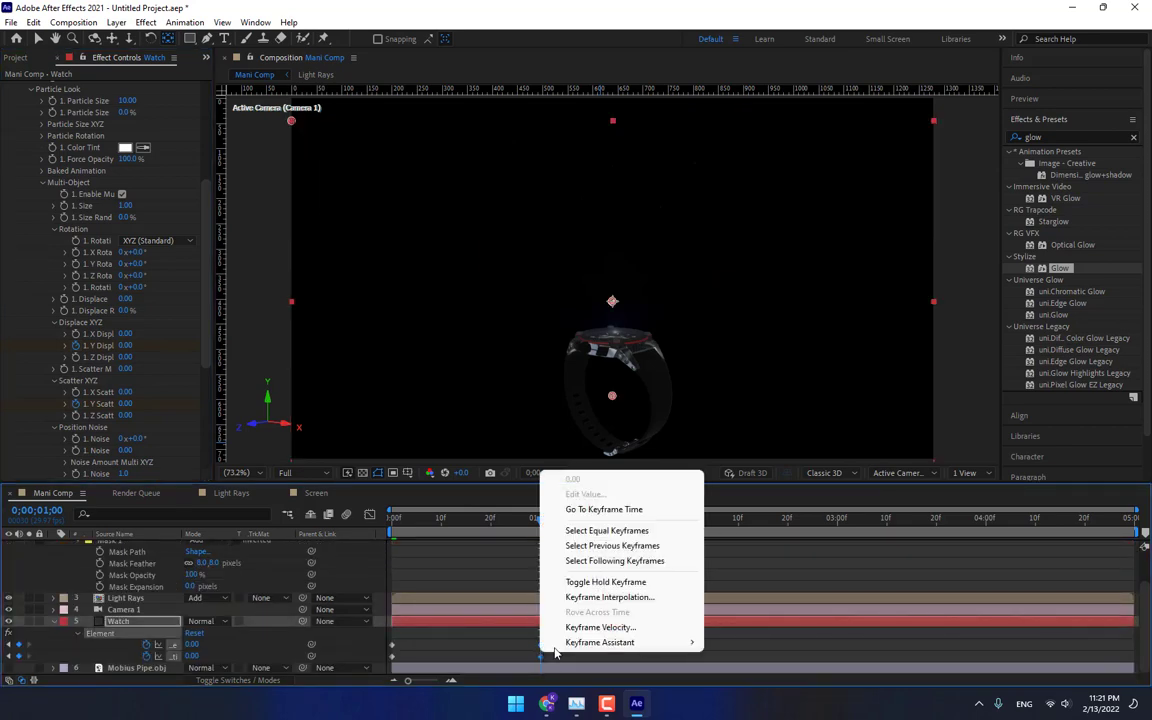